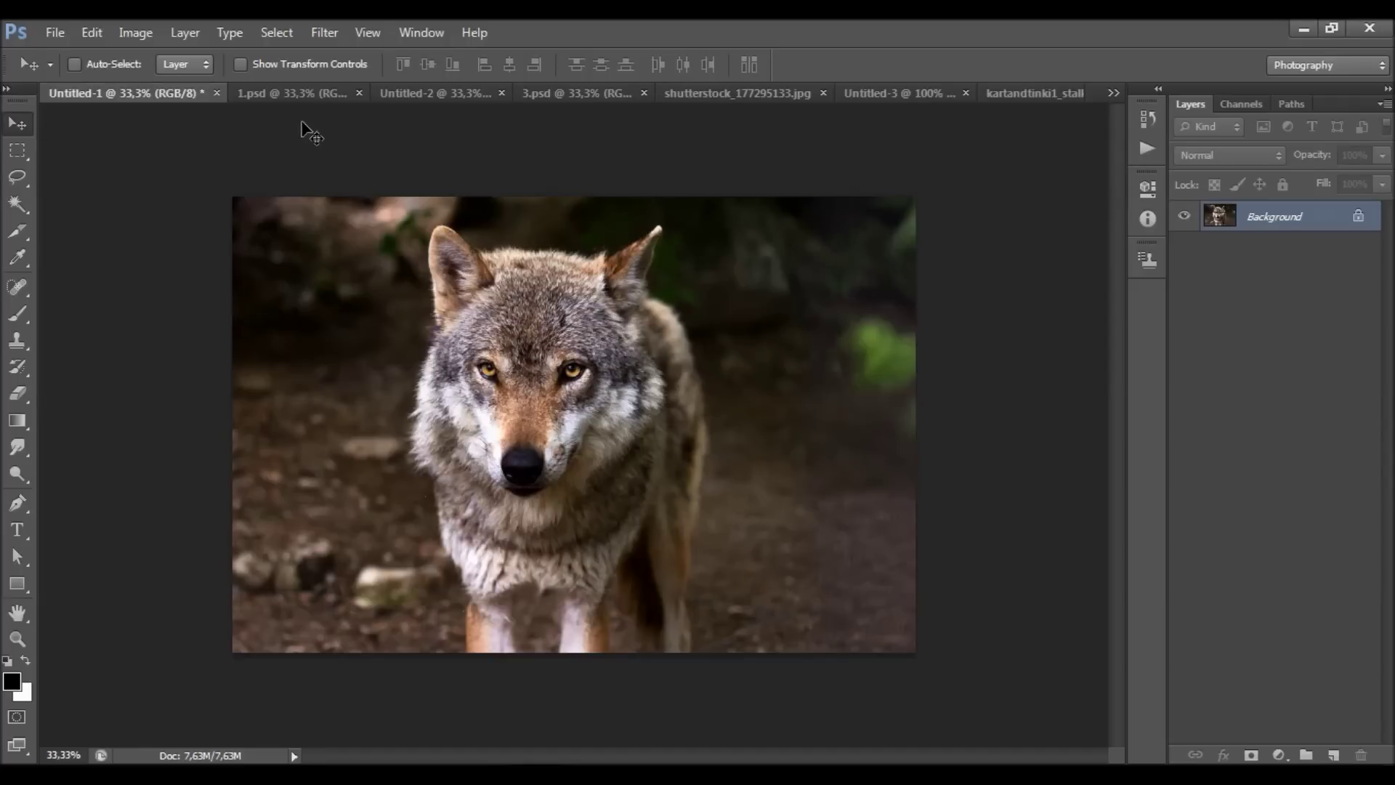
- Compare the original and effect versions of the wolf, gas-mask soldier and two-soldier example images
left_click(295, 94)
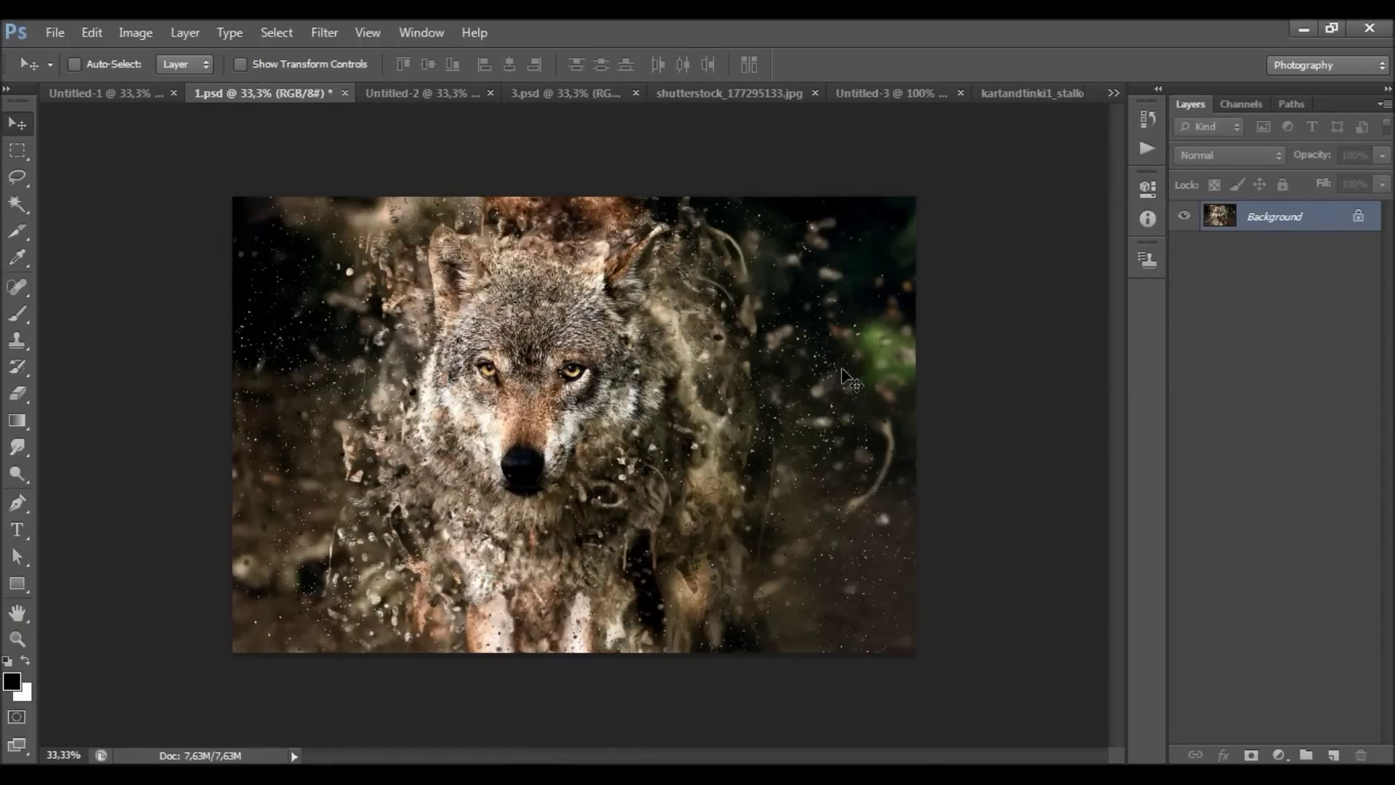
left_click(416, 95)
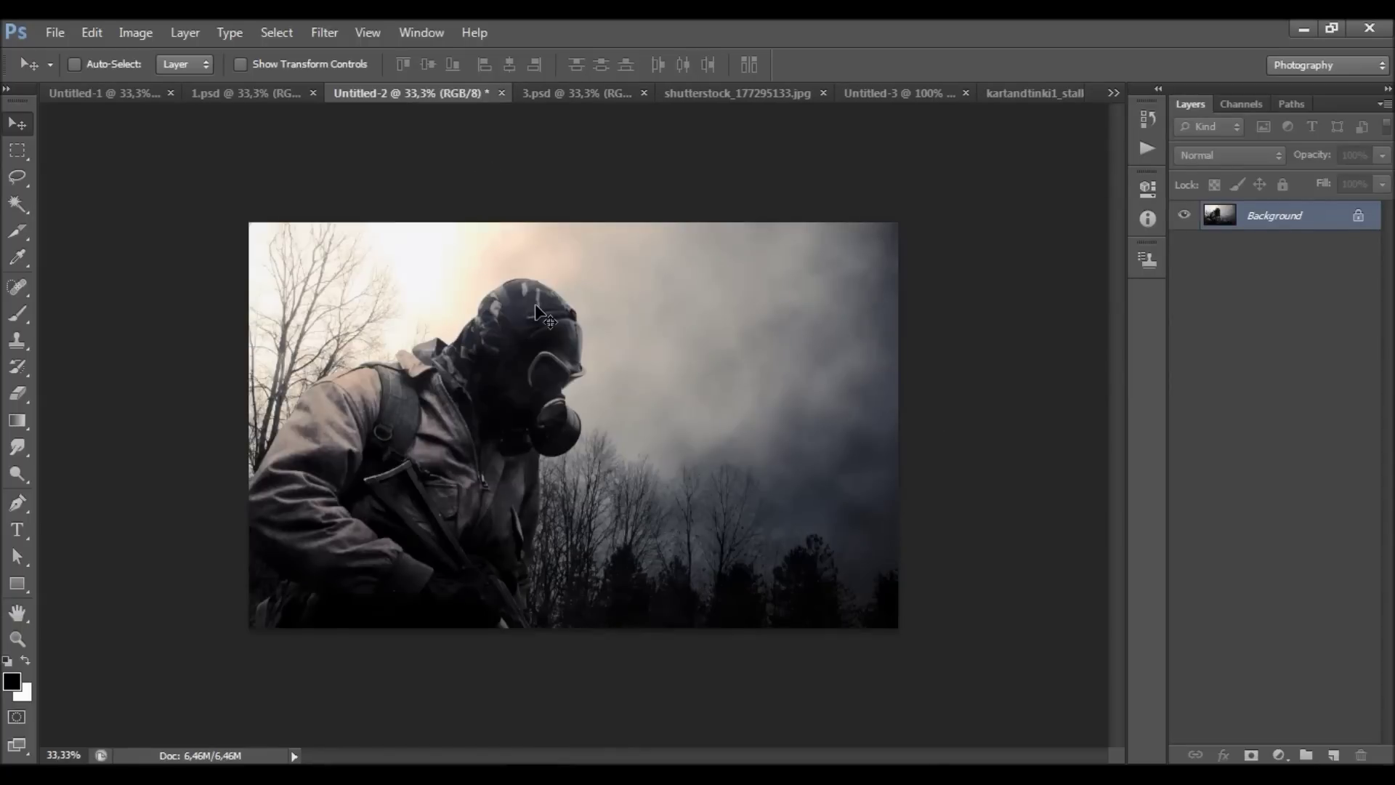
left_click(570, 93)
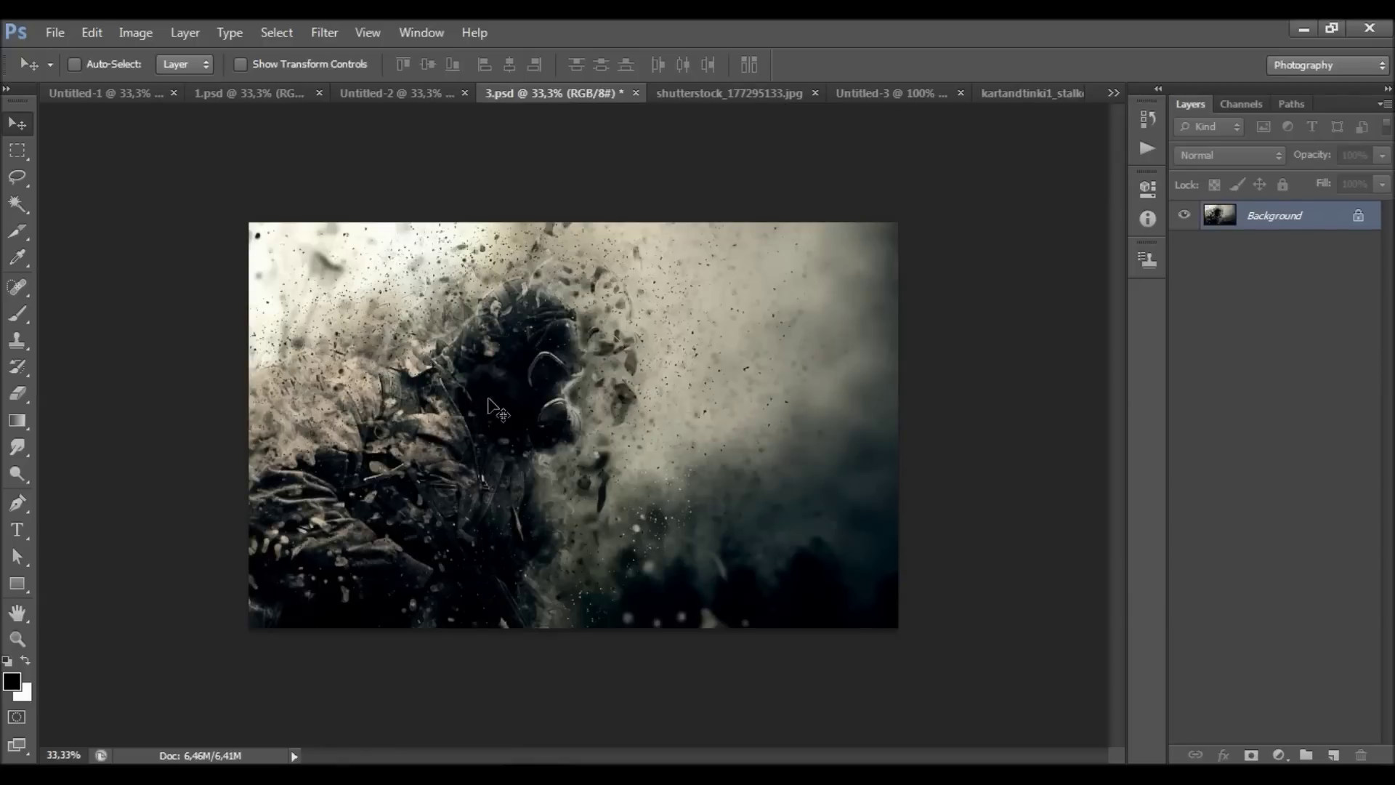
key("z")
left_click(577, 397)
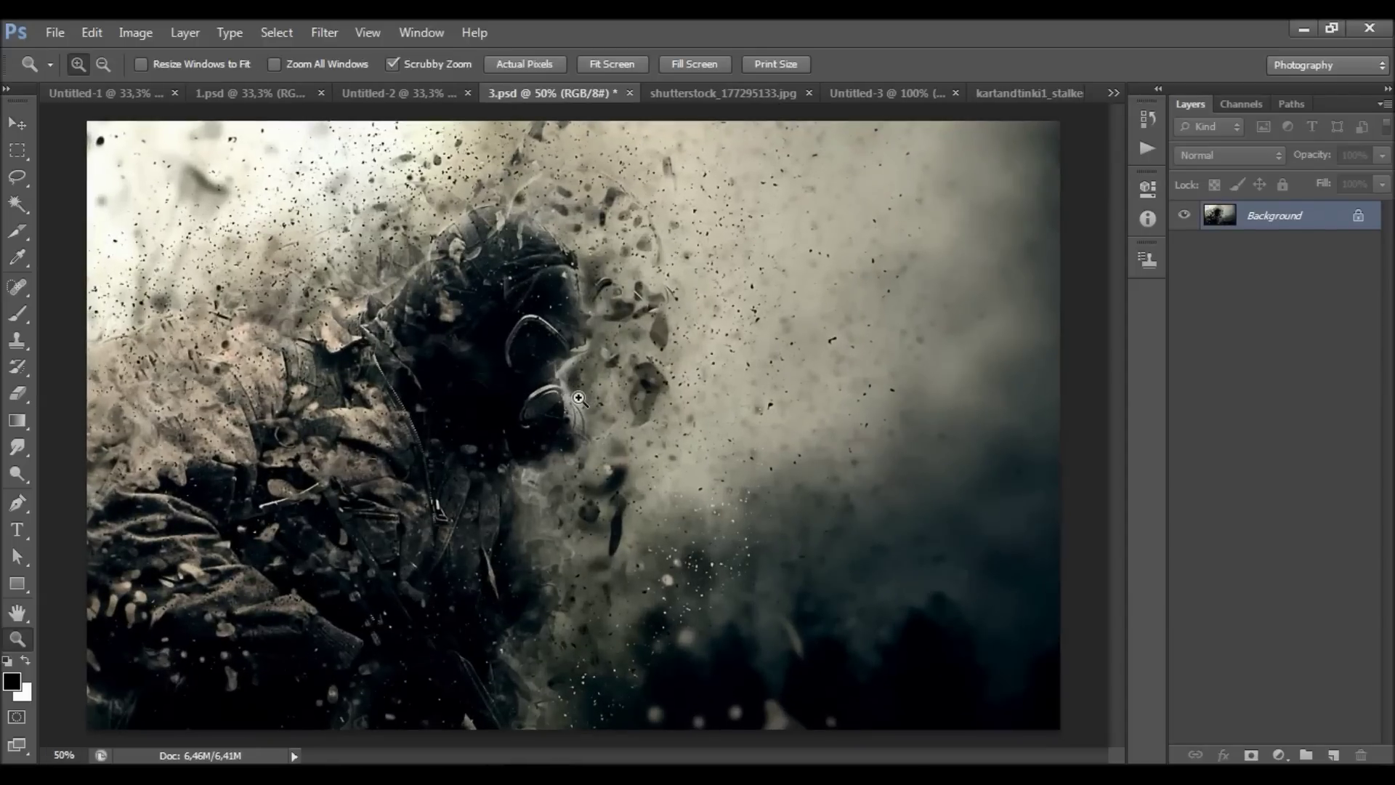
left_click(713, 94)
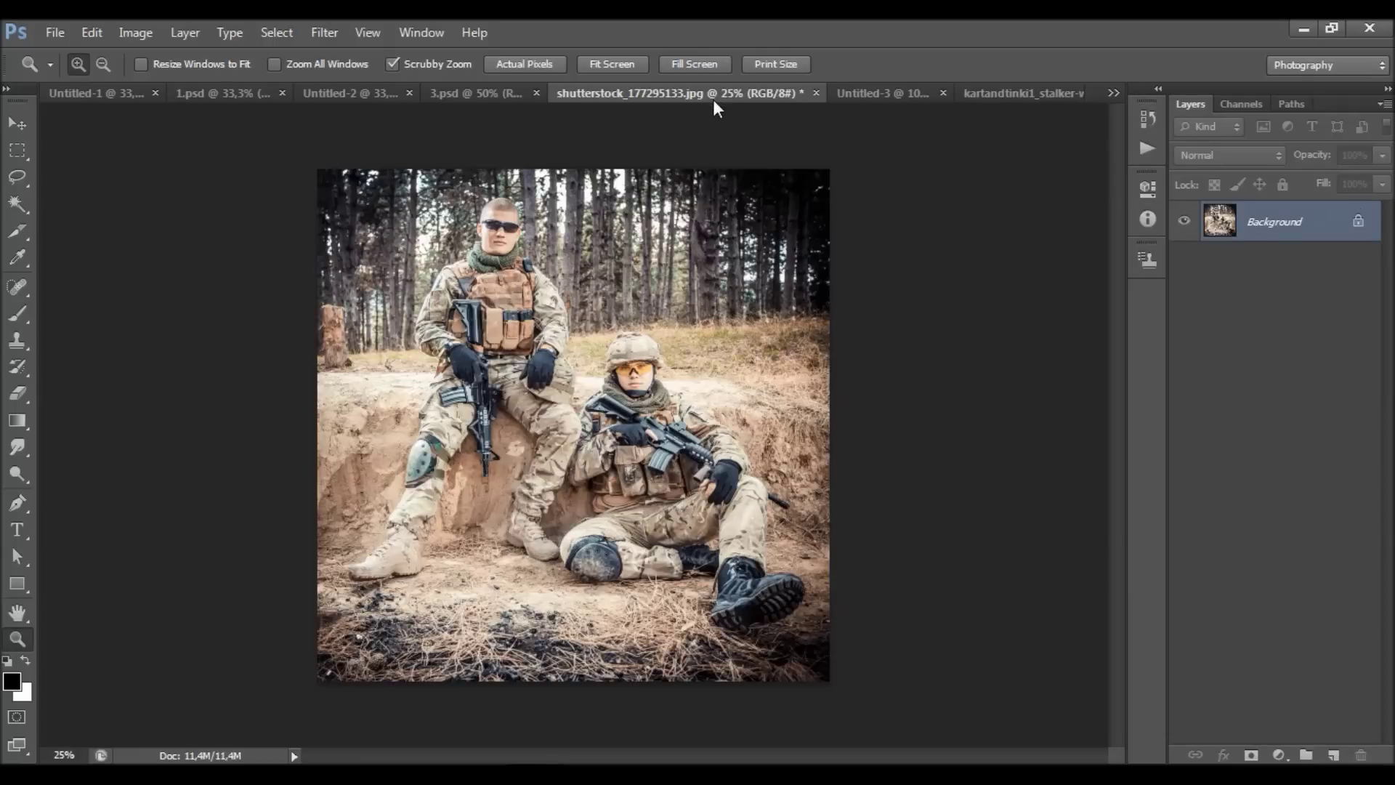
left_click(872, 93)
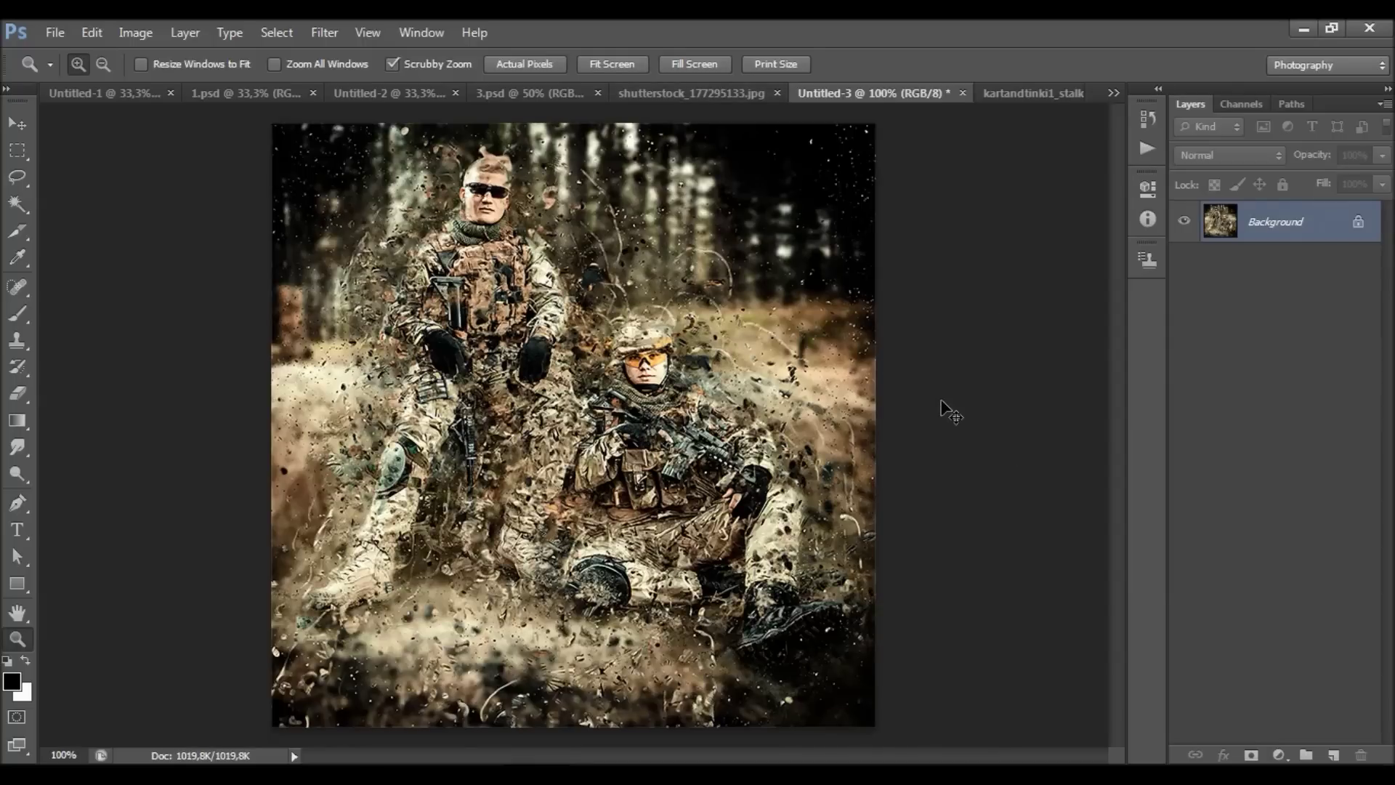
key("v")
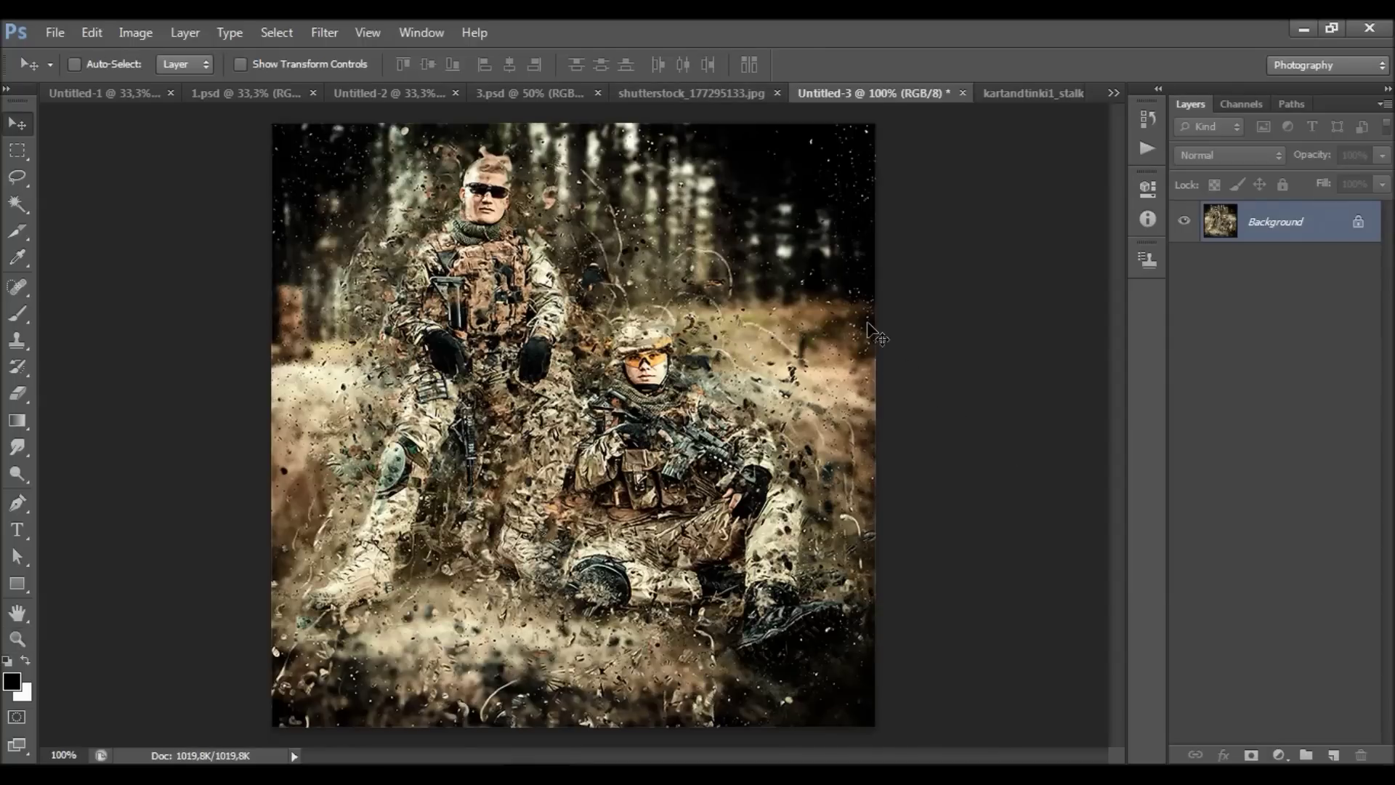
- Close all the example documents, leaving only kartandtinki1_stalker-wallpaper_13.jpg open
left_click(963, 93)
left_click(917, 93)
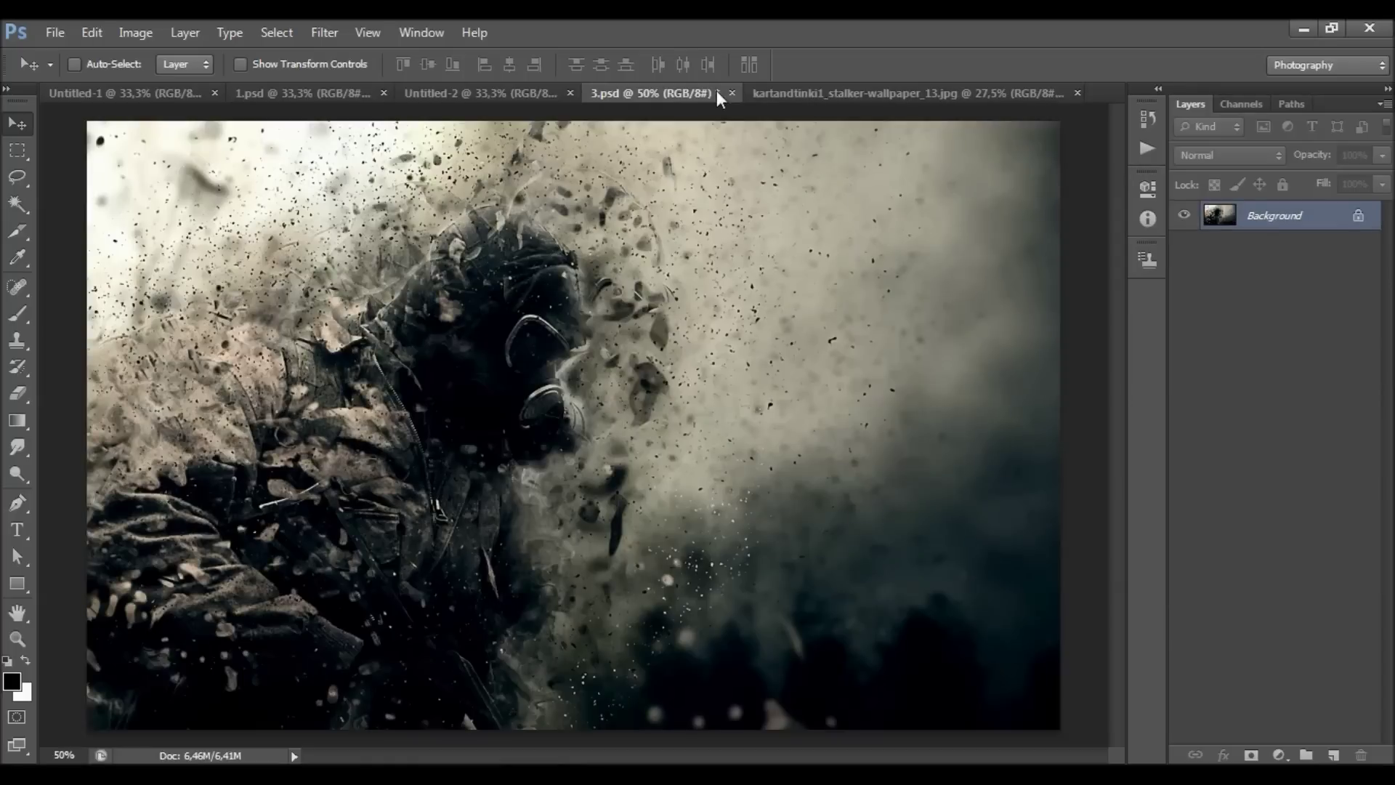
left_click(730, 93)
left_click(575, 94)
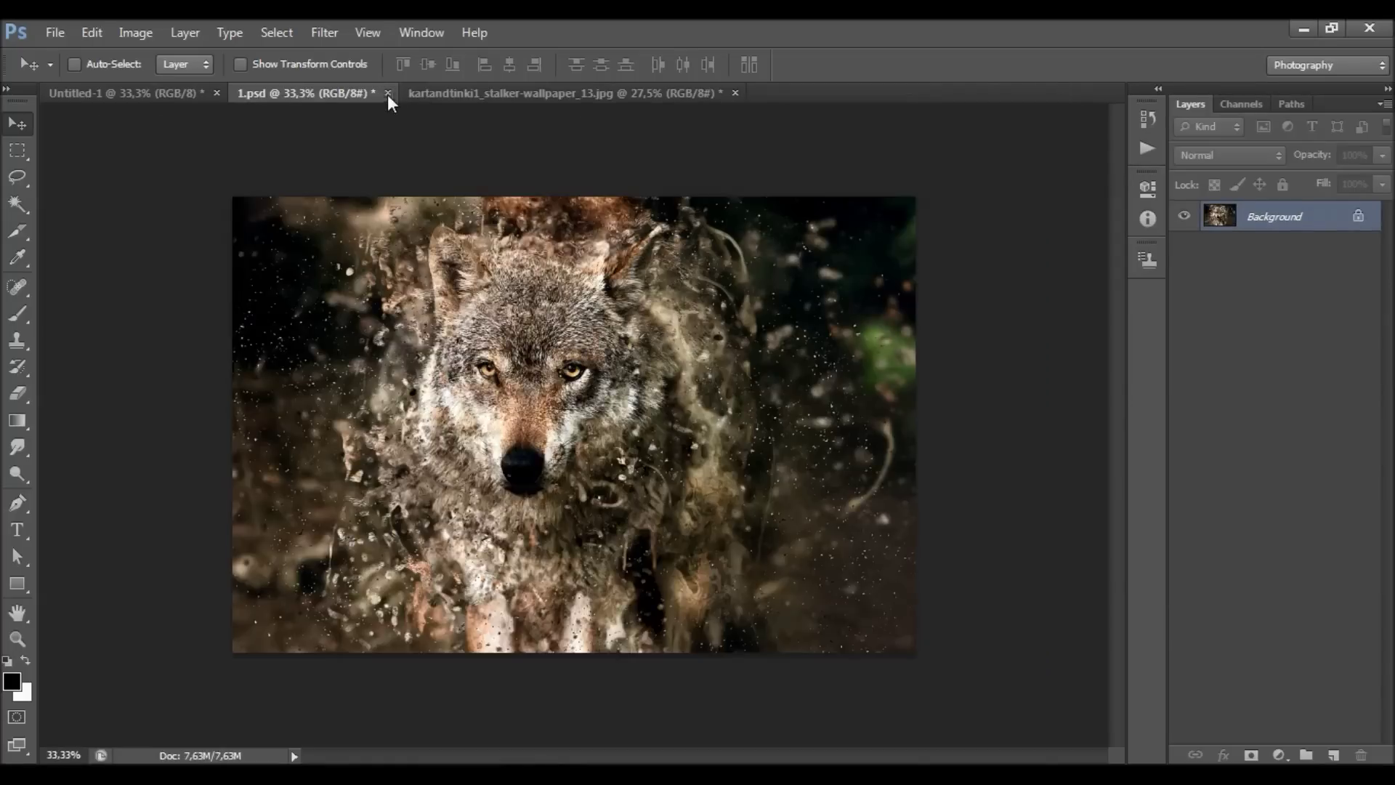
left_click(388, 93)
left_click(216, 93)
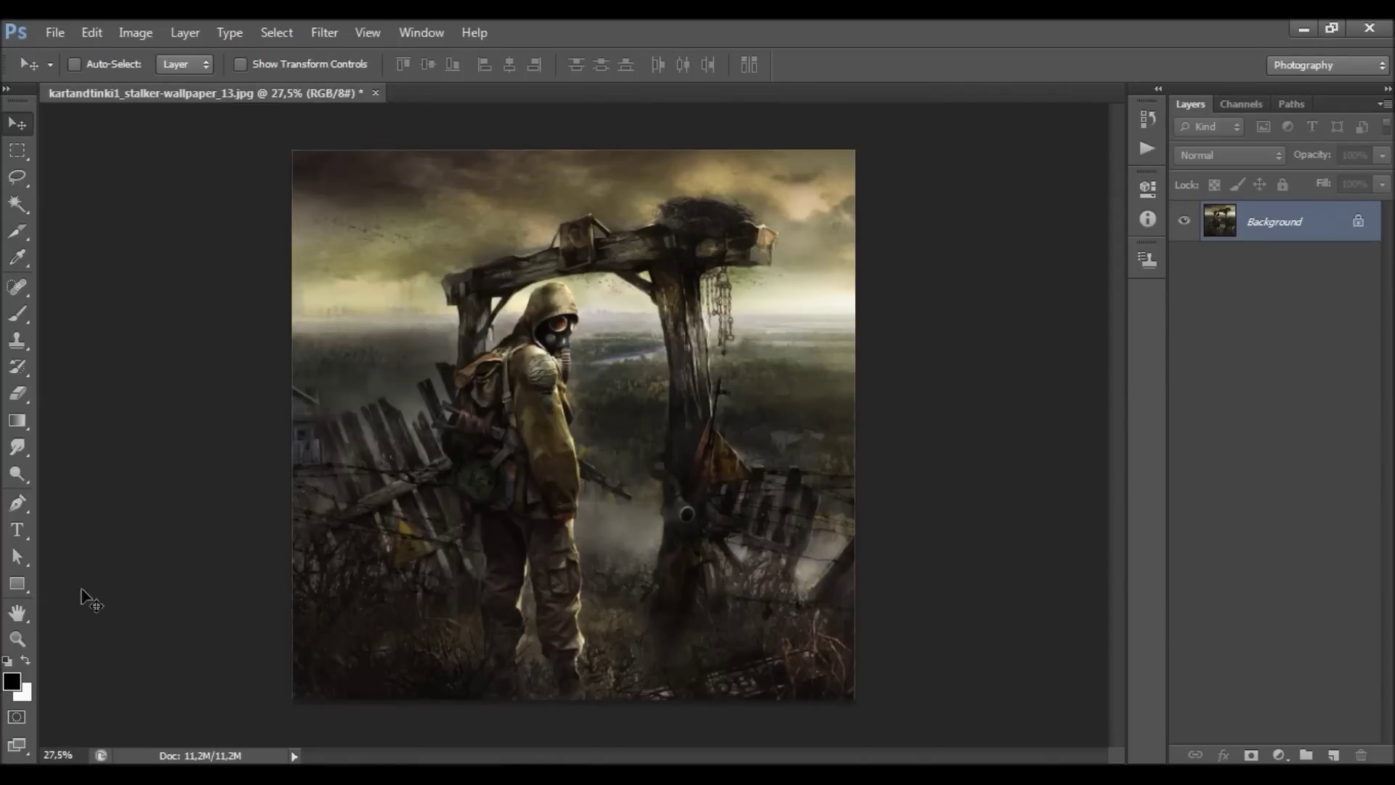
- Examine the hooded gas-mask figure in the stalker wallpaper at different zoom levels
key("z")
left_click(535, 439)
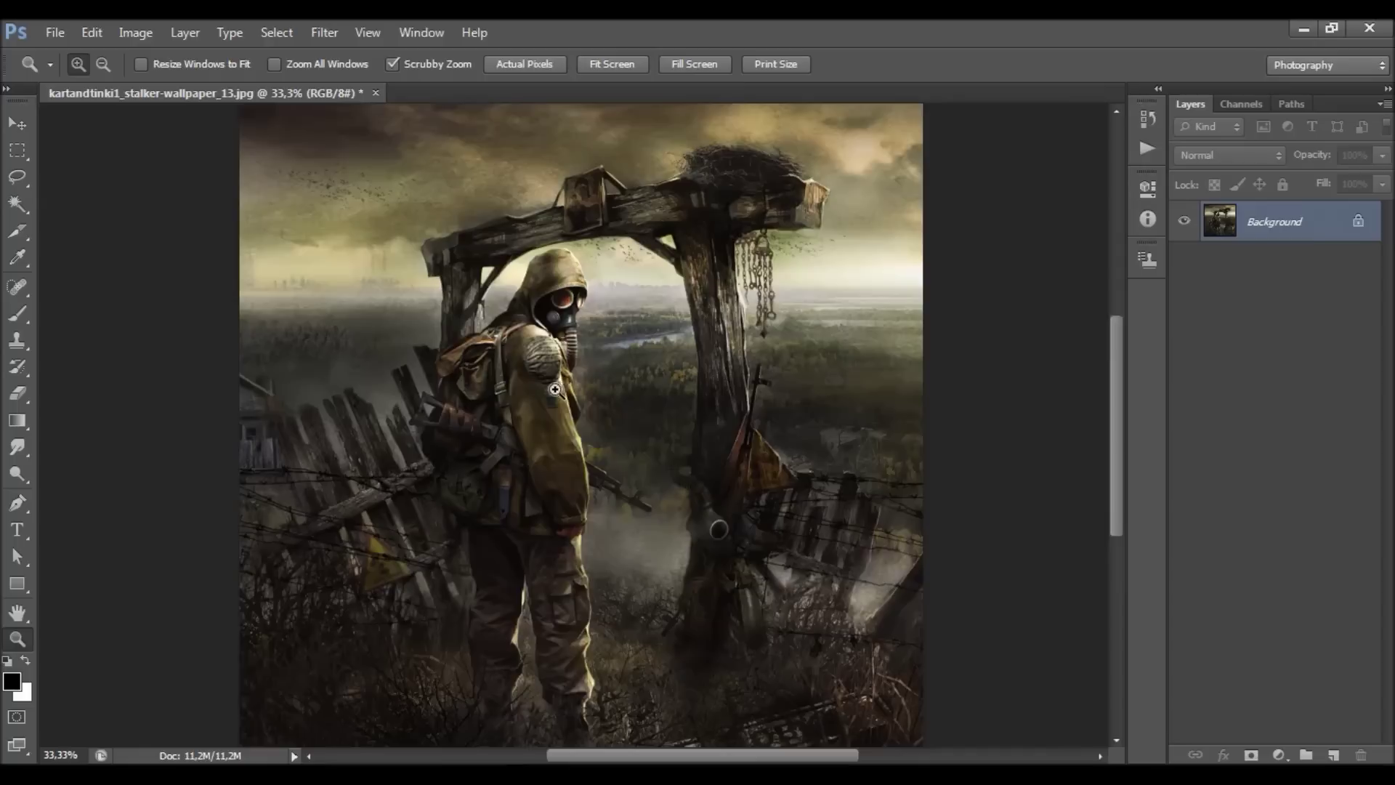
scroll(555, 390, "down", 1)
scroll(556, 360, "up", 2)
scroll(556, 358, "down", 1)
scroll(556, 357, "down", 1)
scroll(581, 361, "up", 1)
scroll(581, 361, "down", 1)
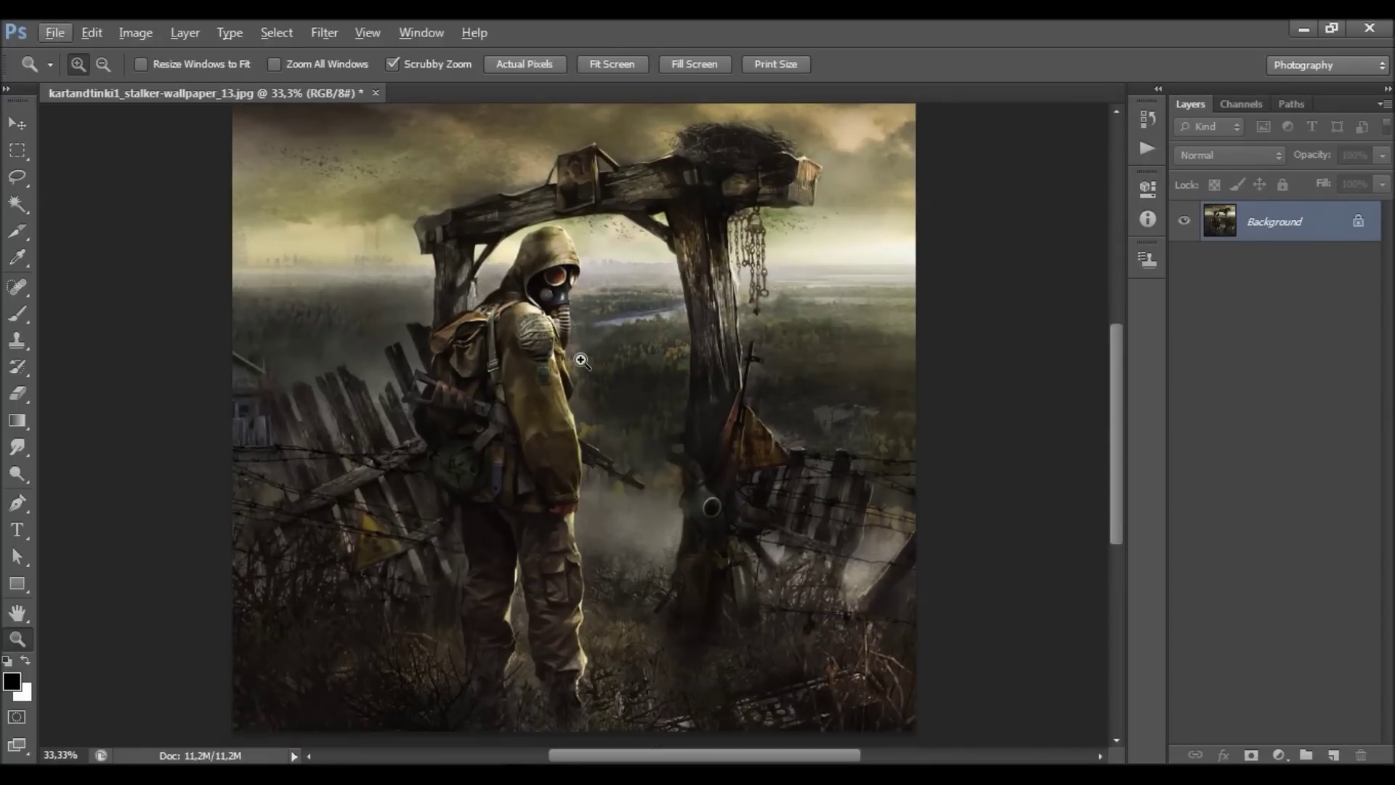
scroll(581, 360, "down", 1)
scroll(581, 360, "up", 2)
scroll(581, 361, "down", 1)
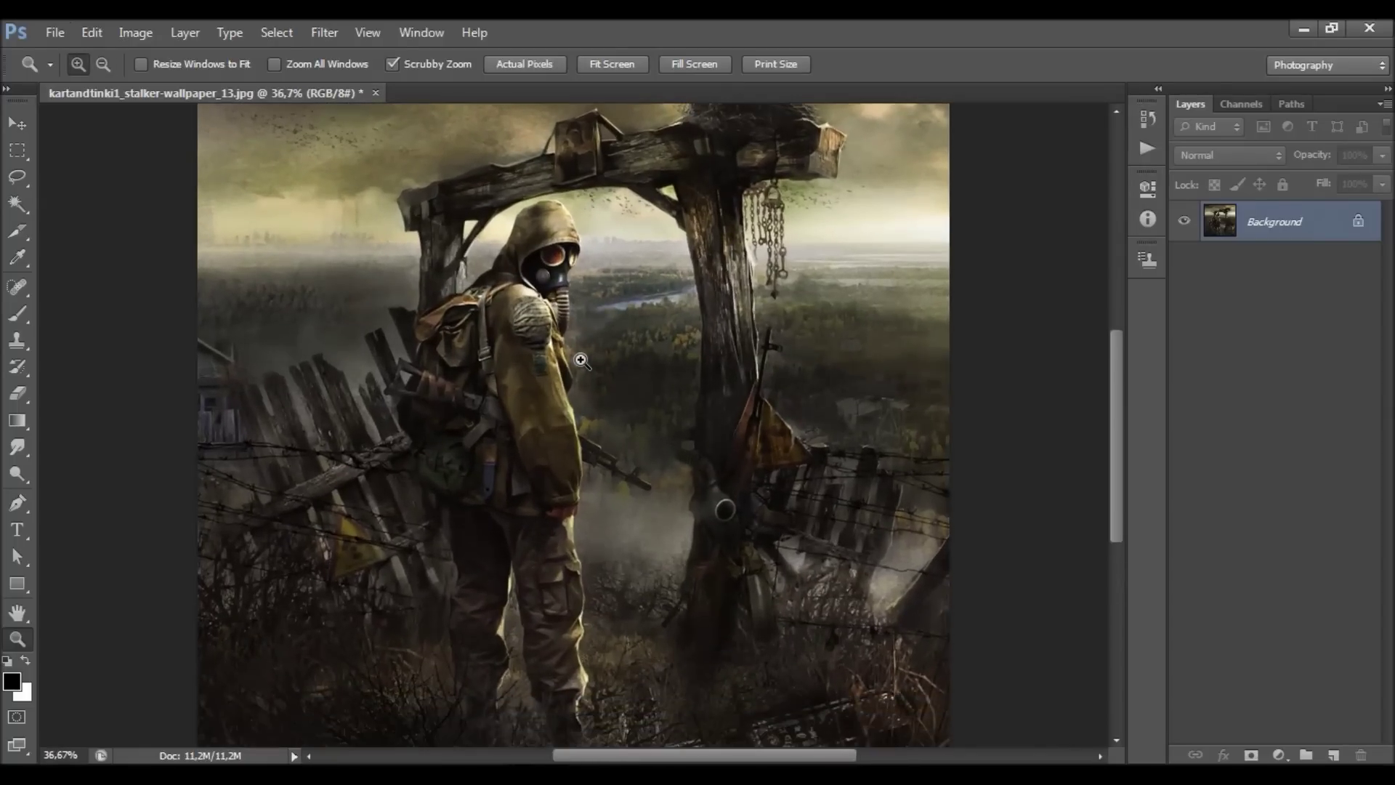
scroll(581, 360, "down", 1)
scroll(581, 361, "up", 1)
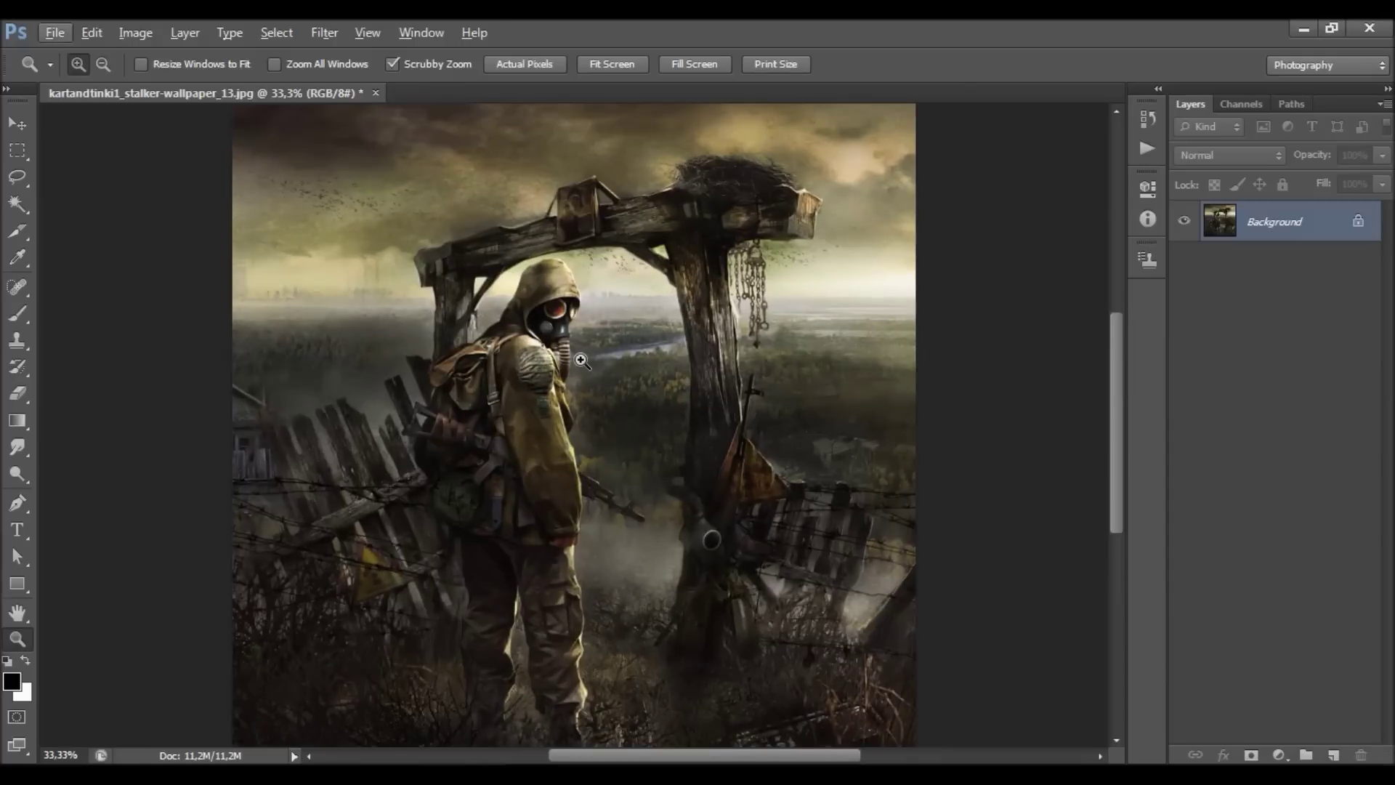
scroll(581, 360, "down", 1)
scroll(581, 333, "up", 1)
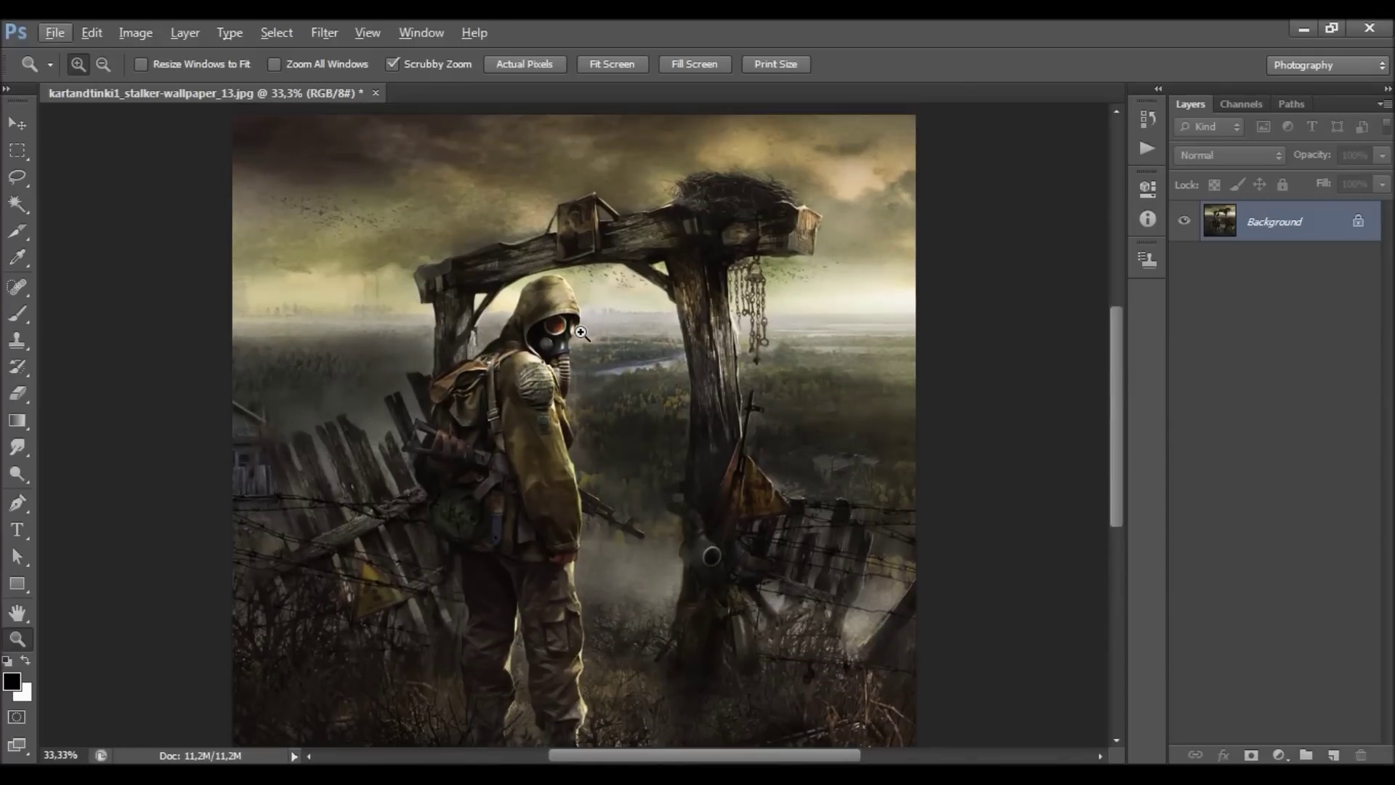
key("alt+v")
key("v")
key("Escape")
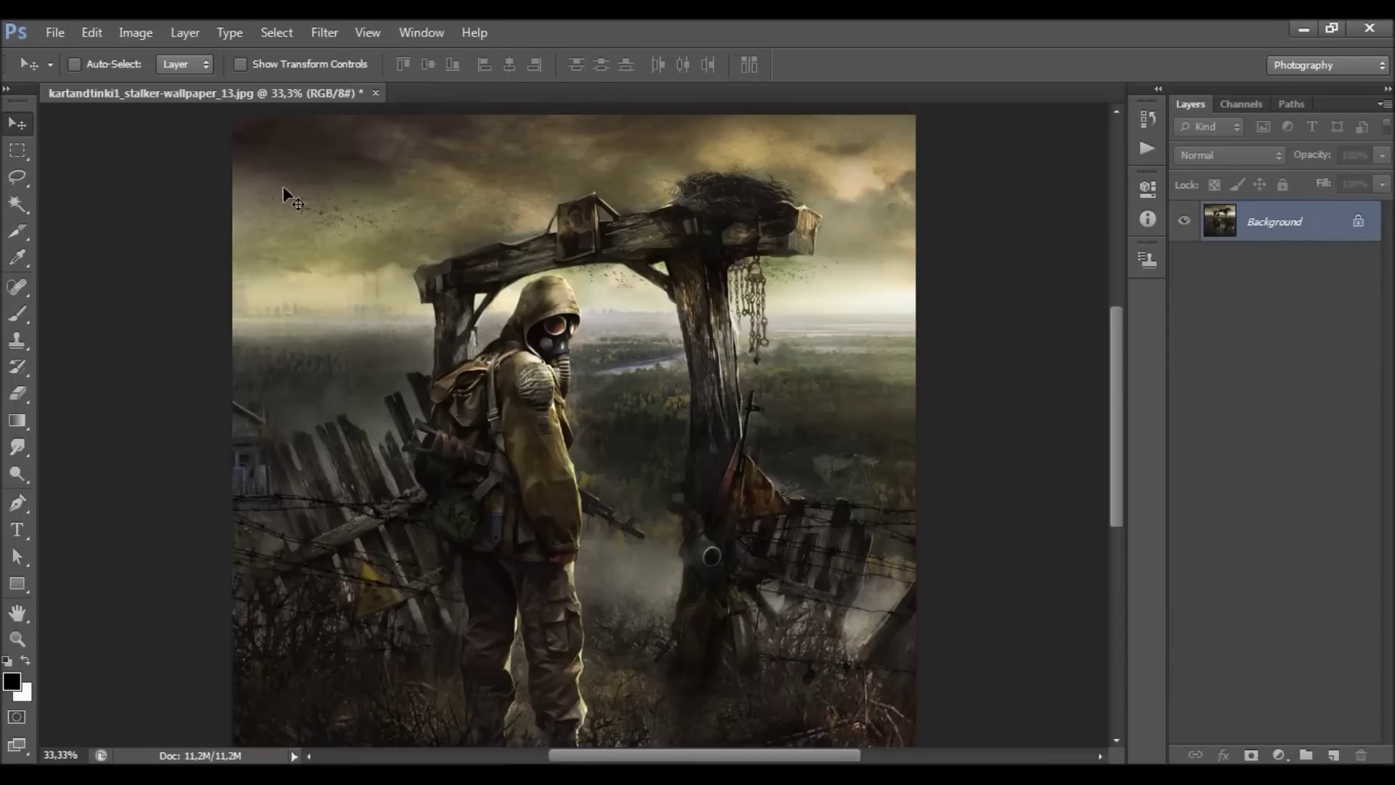
left_click(55, 32)
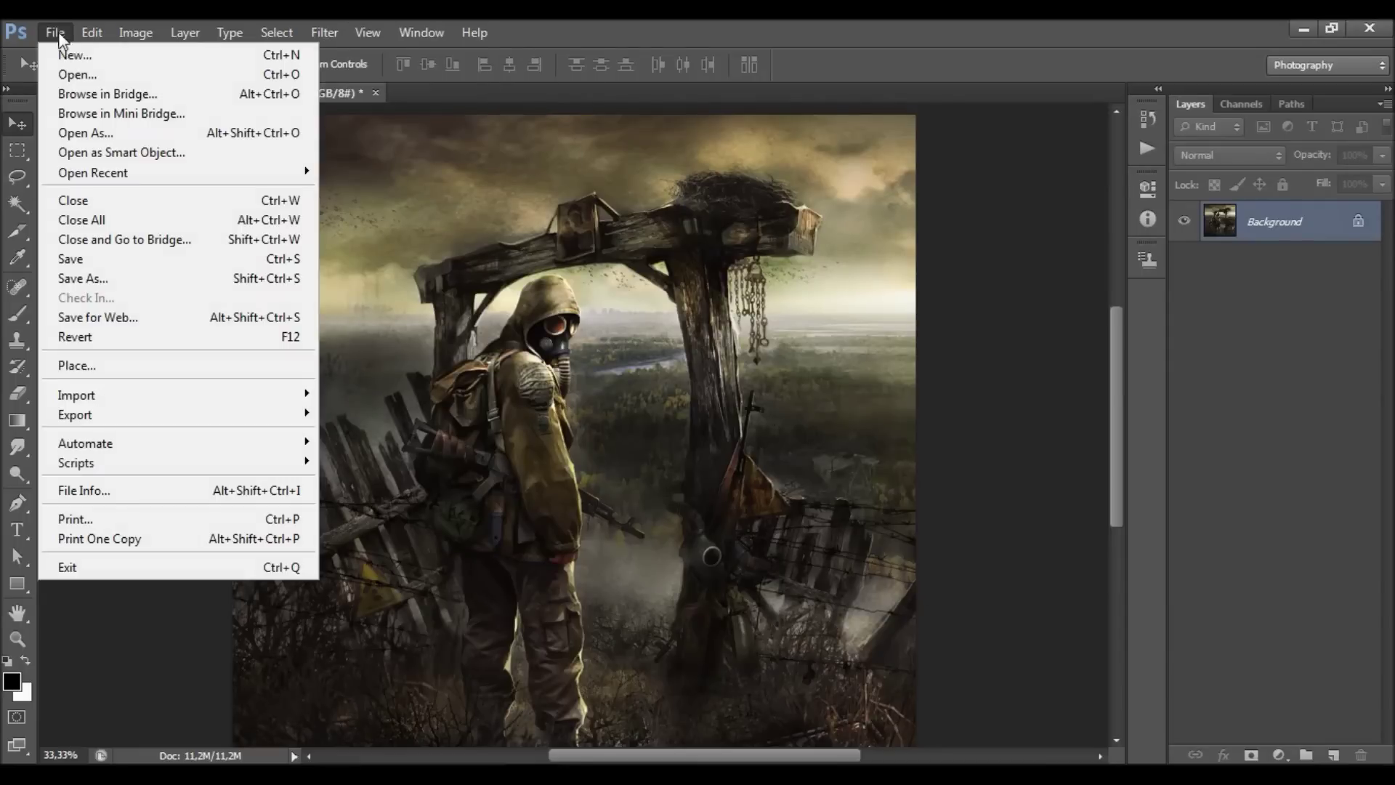
left_click(118, 74)
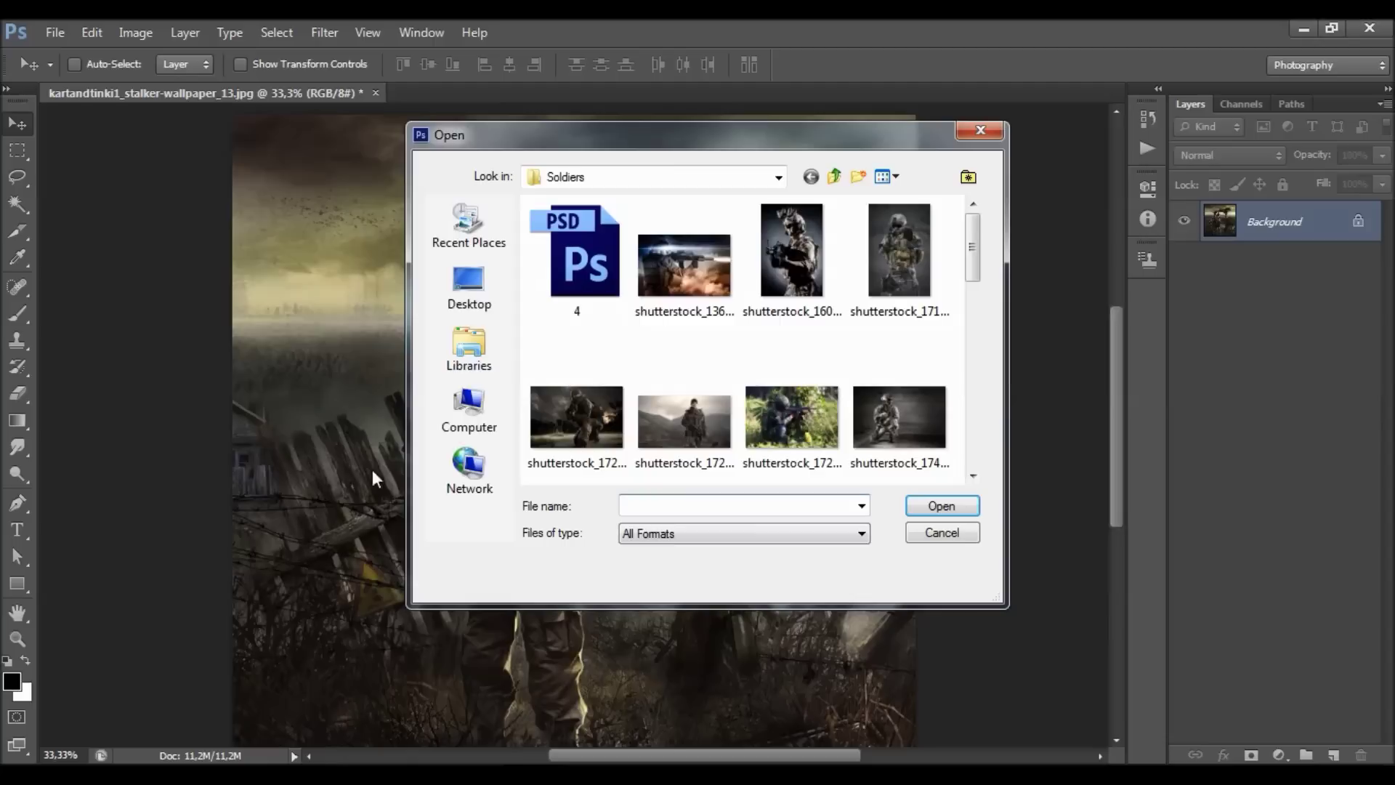
left_click(933, 533)
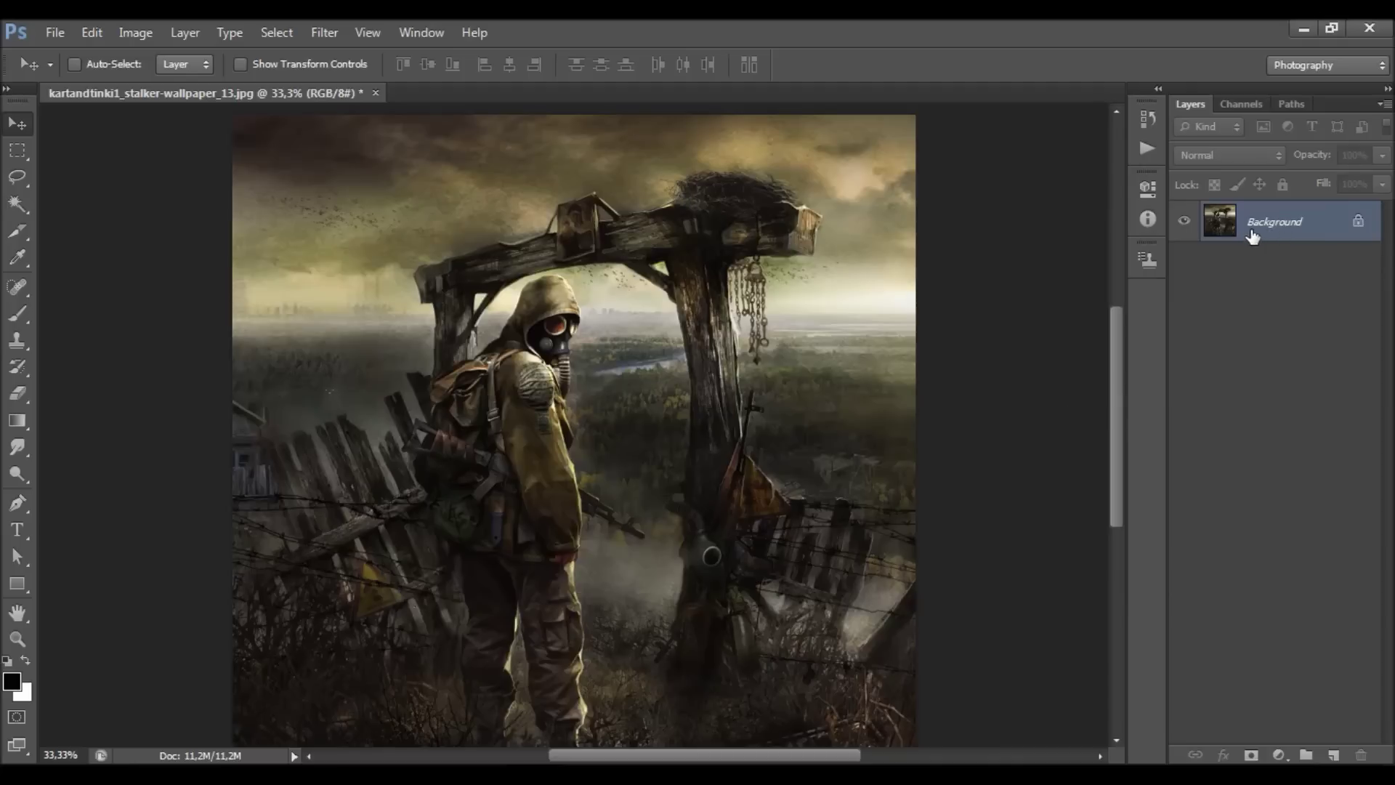
- Convert the locked Background into a regular layer and turn that layer back into the Background
left_click(1355, 236)
key("z")
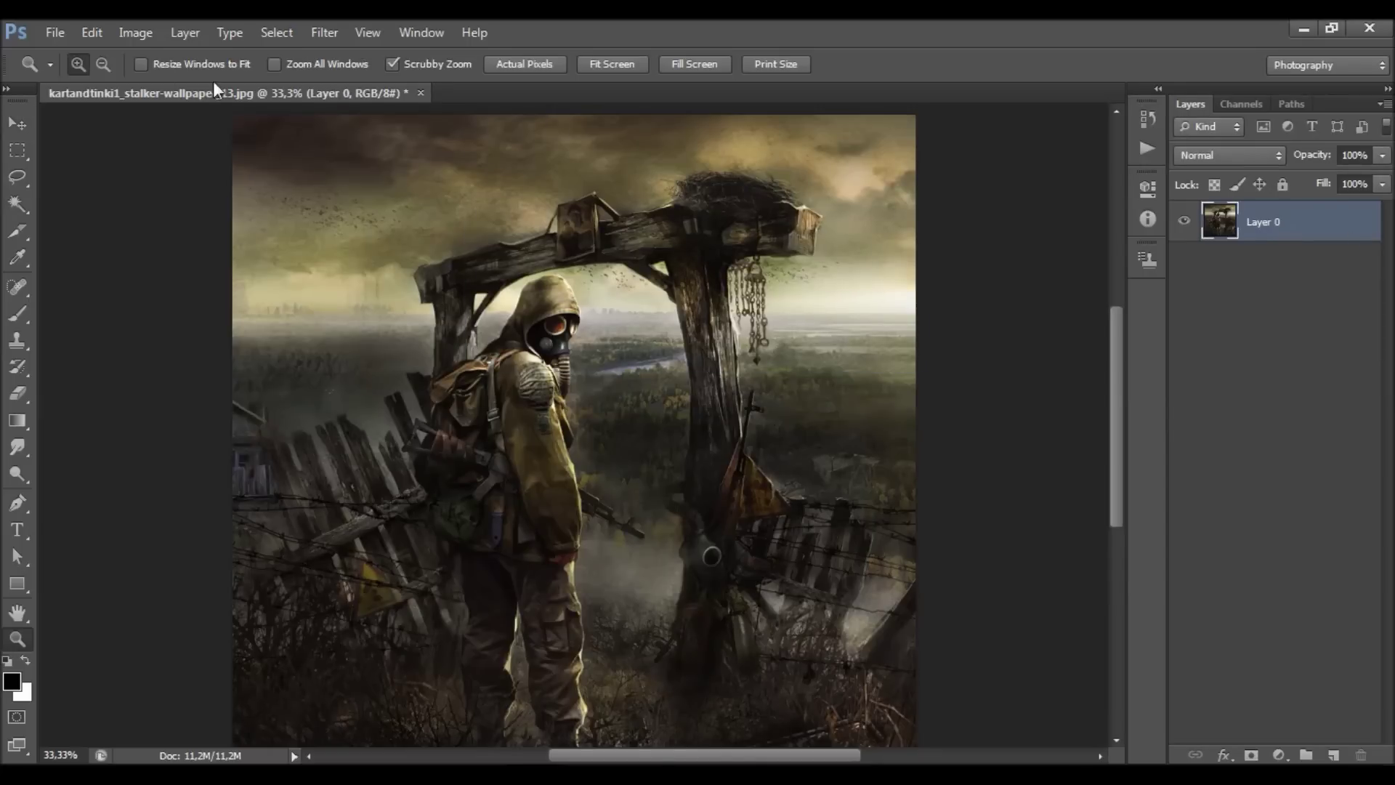
left_click(170, 34)
mouse_move(196, 56)
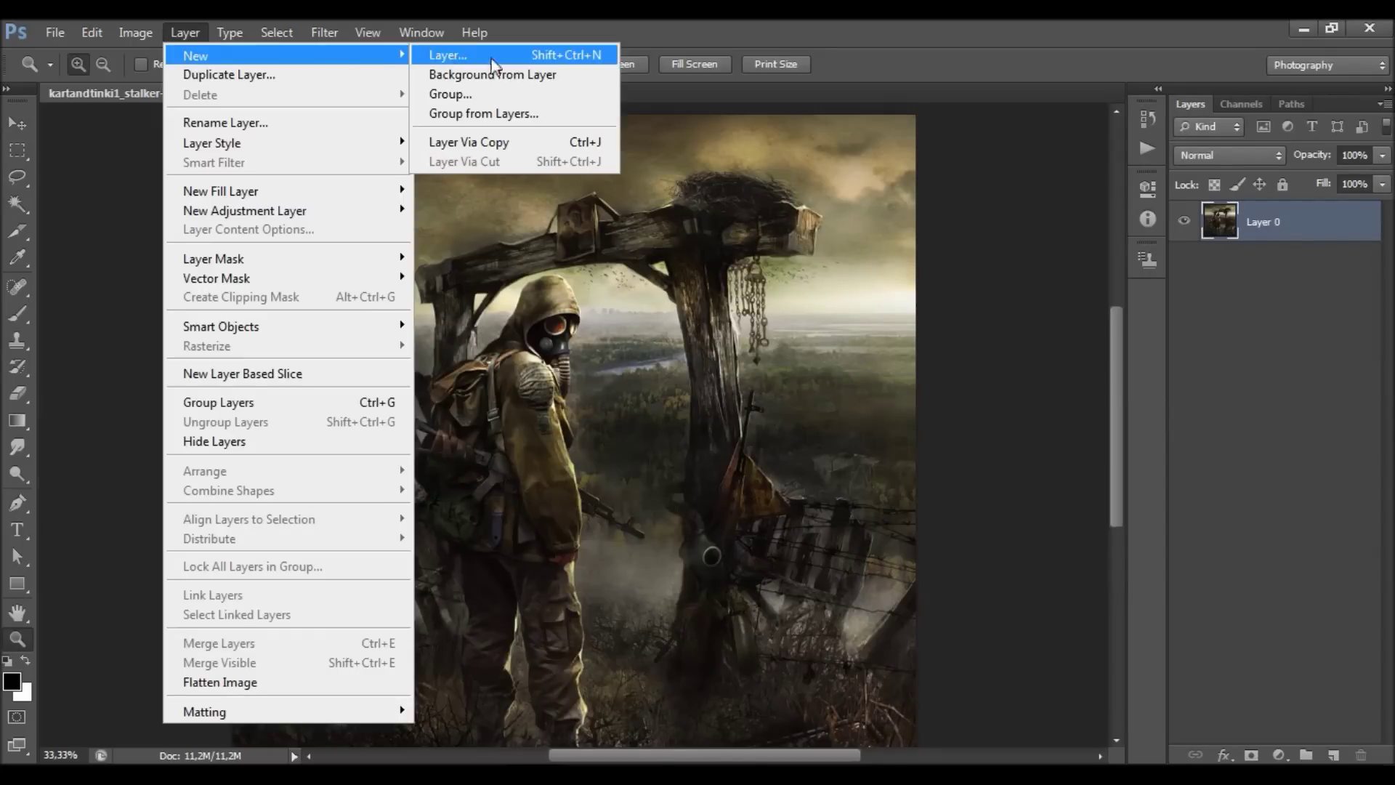
left_click(579, 76)
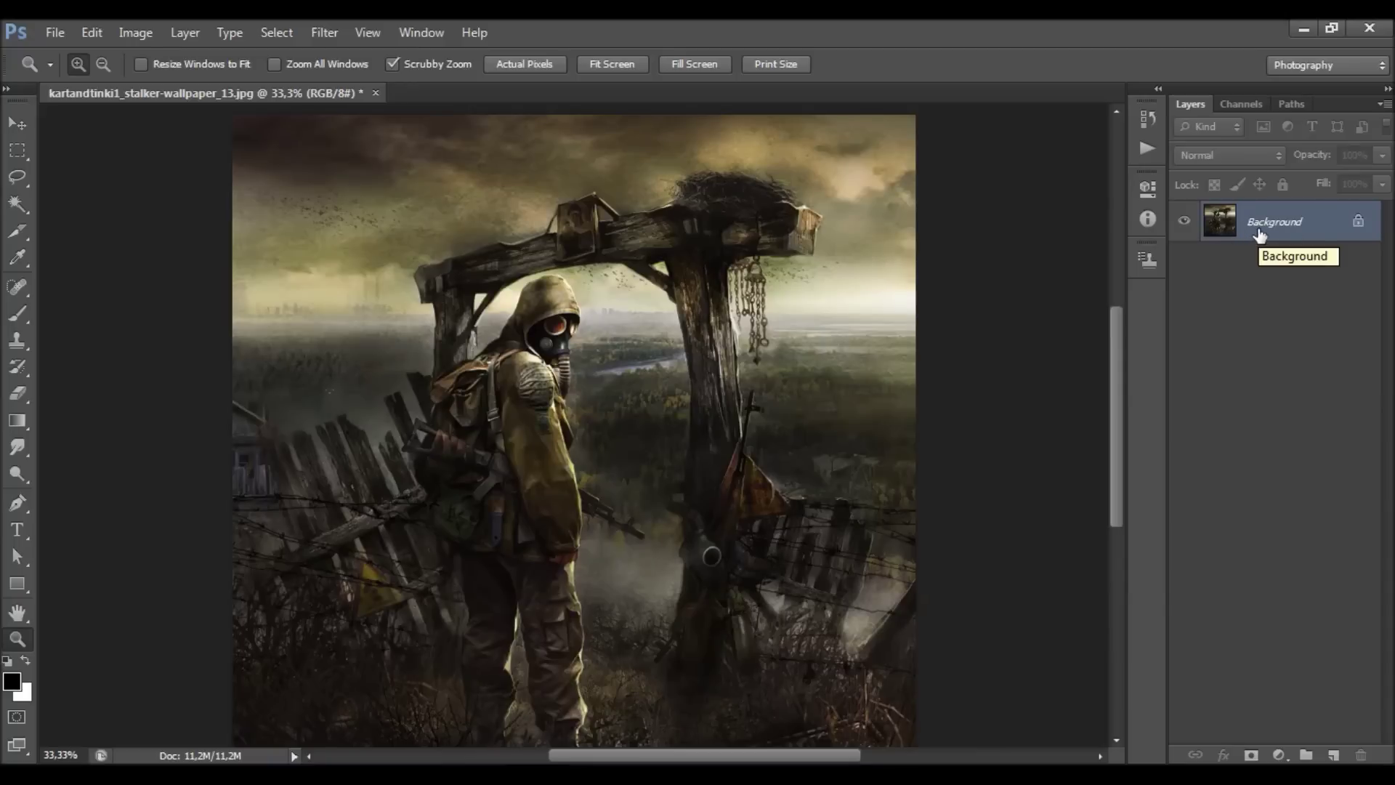
- Check the image's colour mode and bit depth, and review its pixel dimensions and resolution in Image Size
left_click(142, 28)
mouse_move(138, 56)
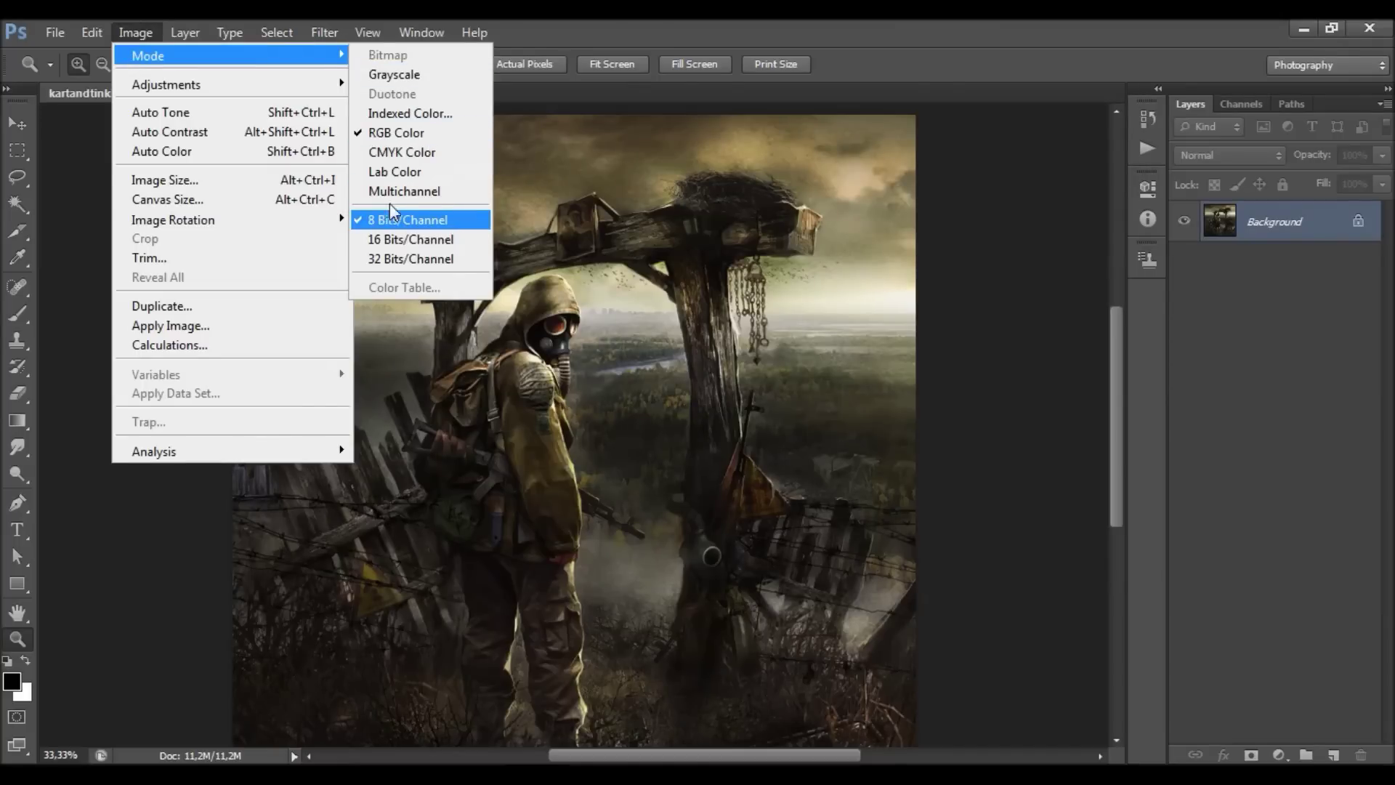
left_click(271, 182)
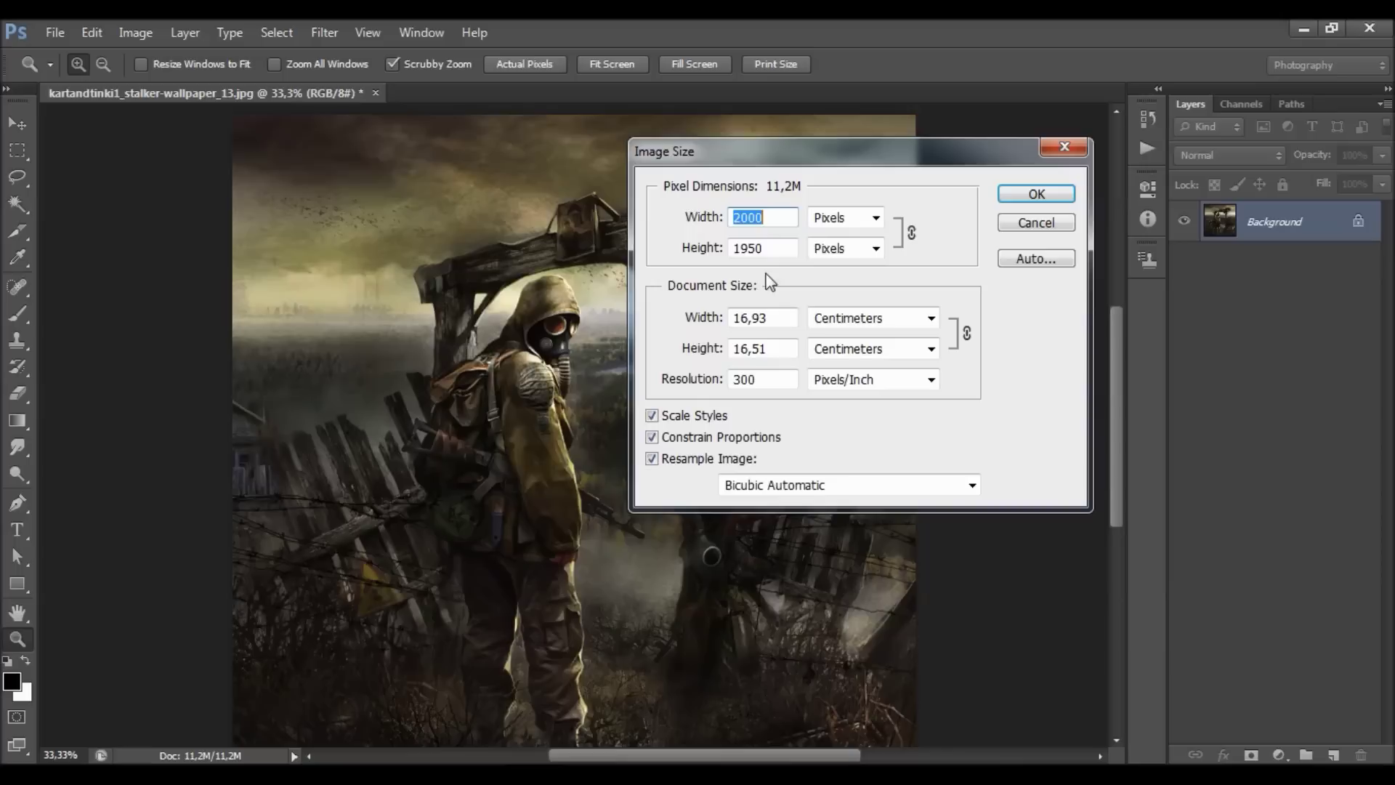
left_click_drag(756, 248, 682, 256)
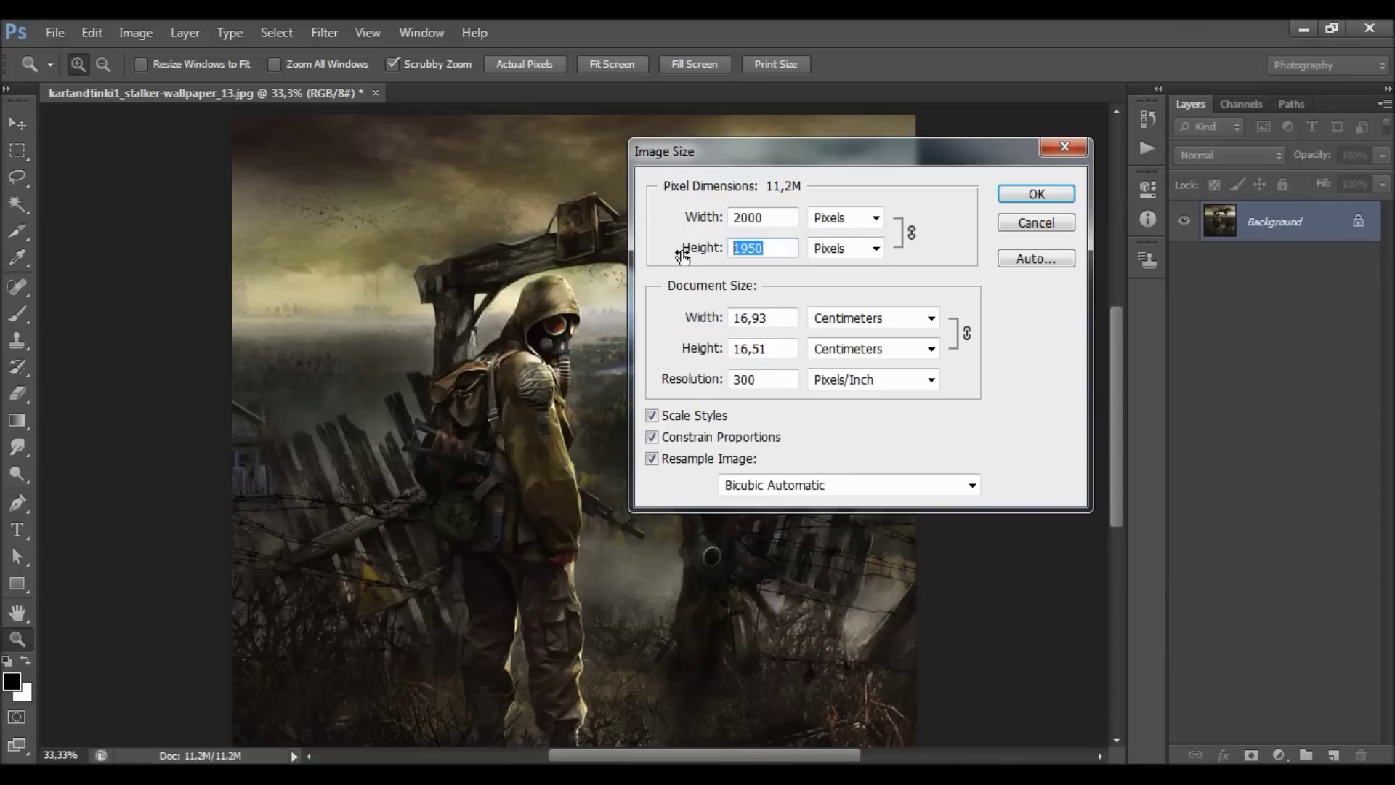
double_click(755, 217)
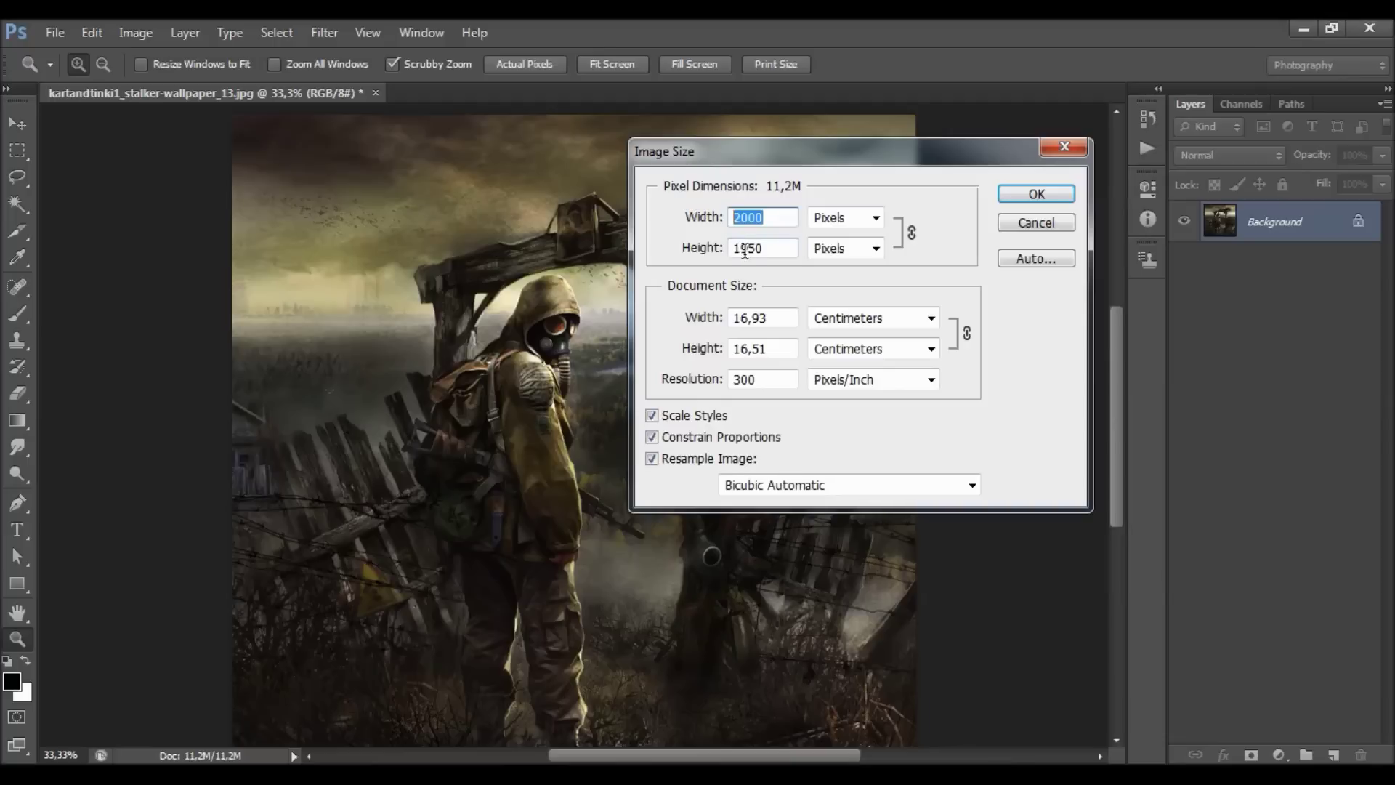
double_click(738, 380)
left_click(755, 377)
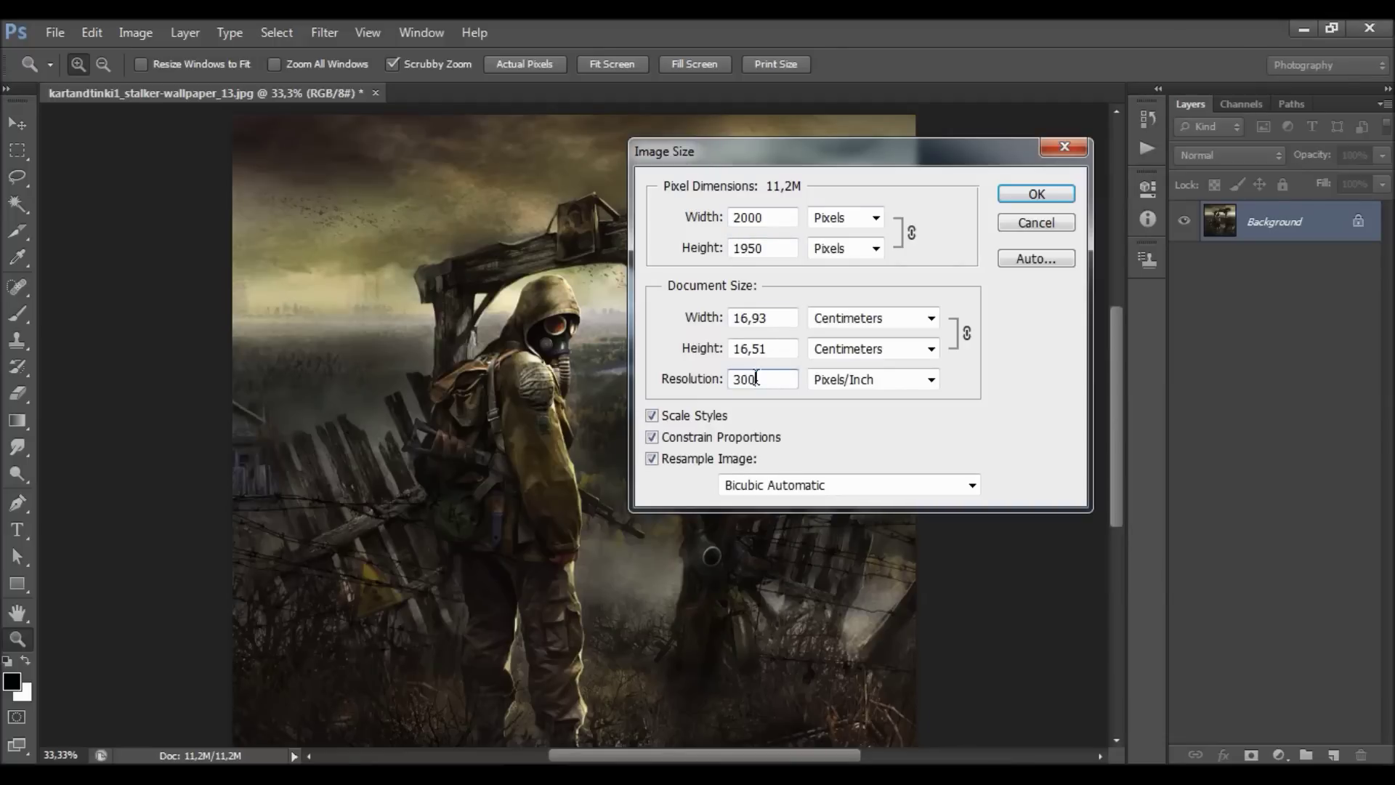
left_click(700, 384)
left_click(1030, 193)
- Show the available actions, expand the STALKER set and select the STALKER action inside it
left_click(422, 32)
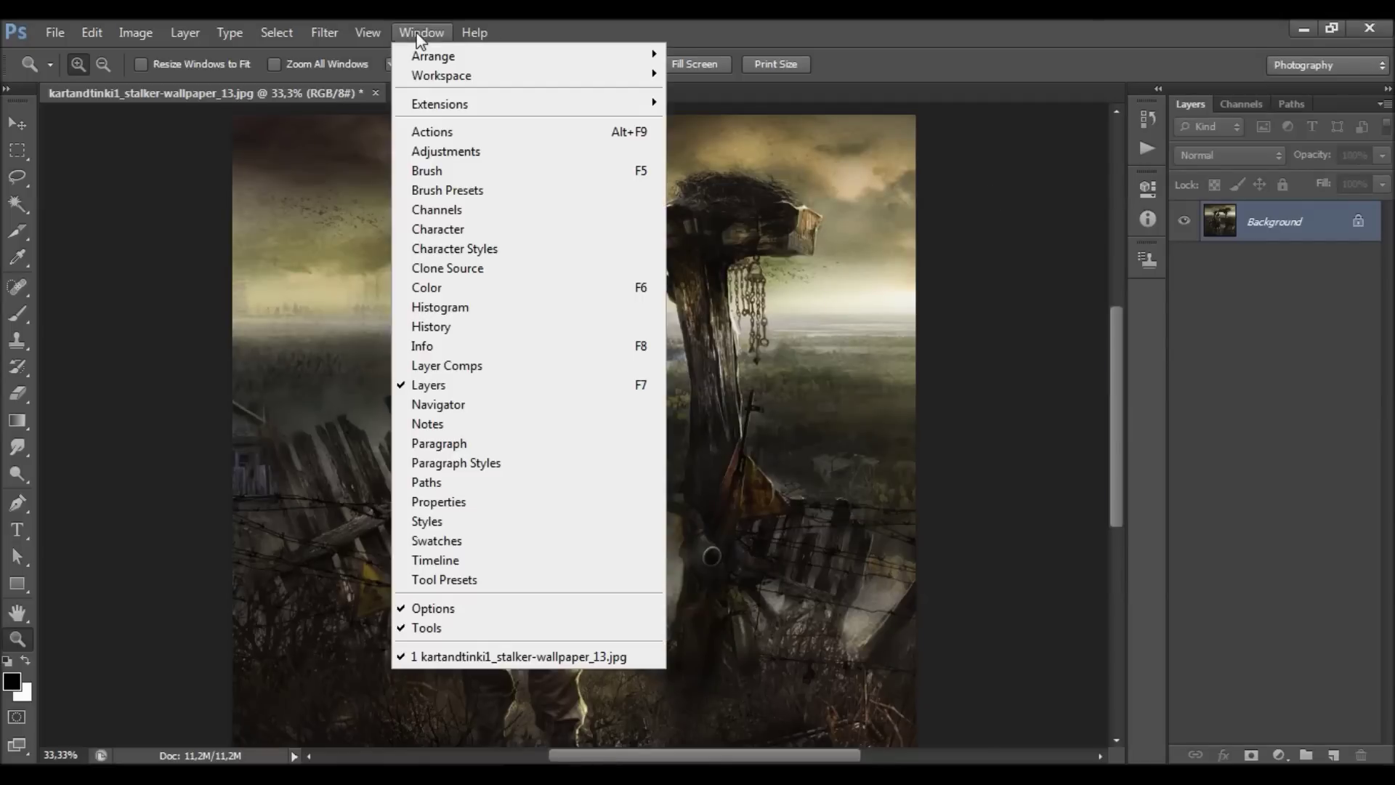
left_click(539, 138)
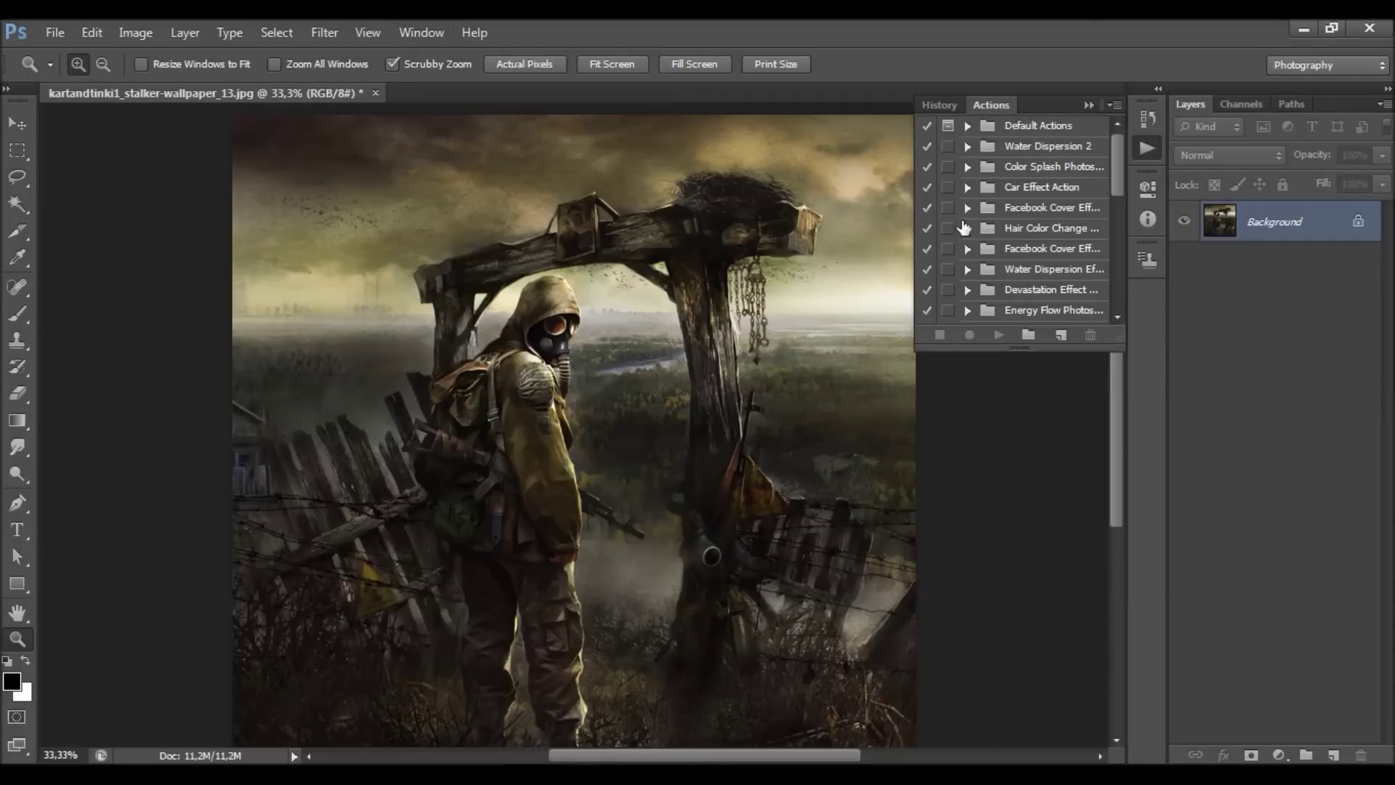
left_click(1113, 105)
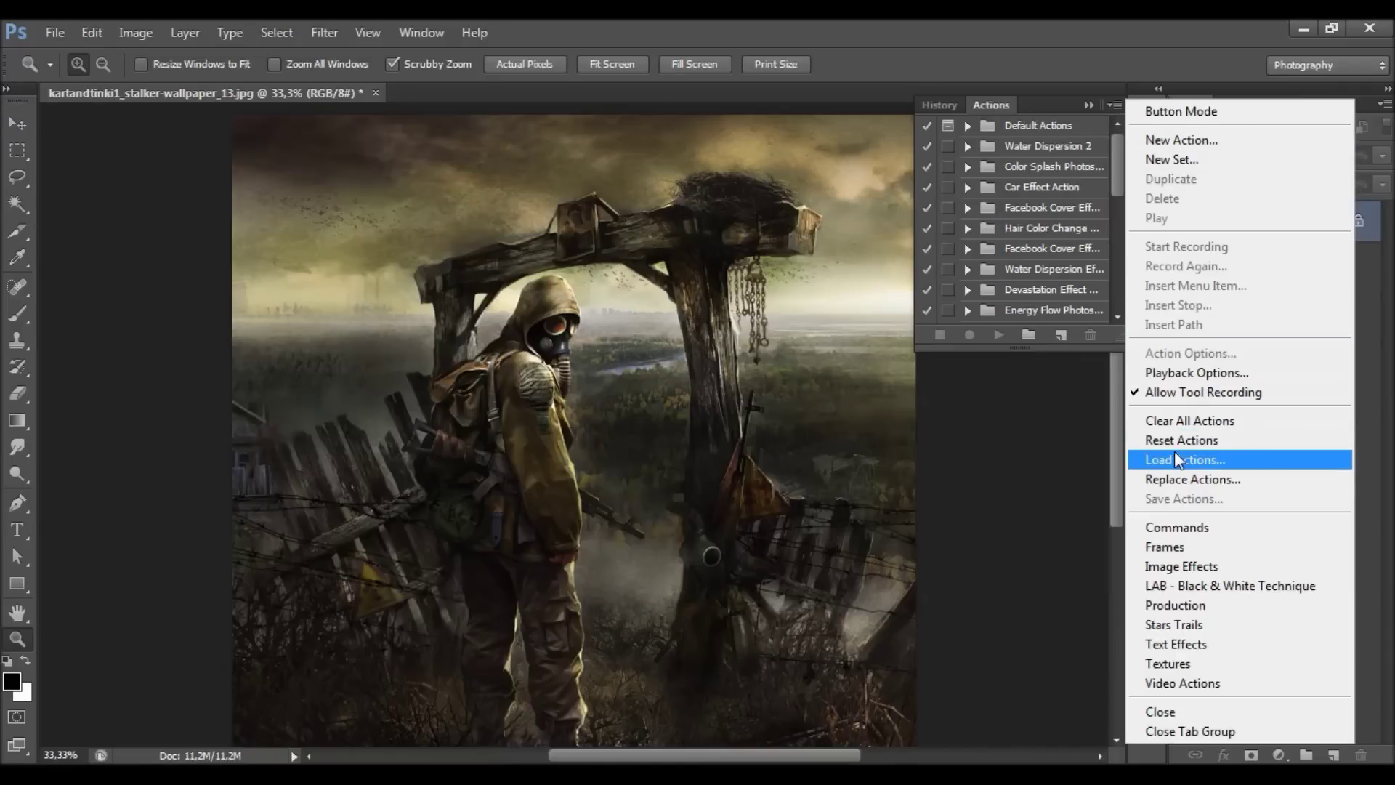
left_click(1116, 153)
left_click_drag(1114, 185, 1121, 312)
left_click(1051, 312)
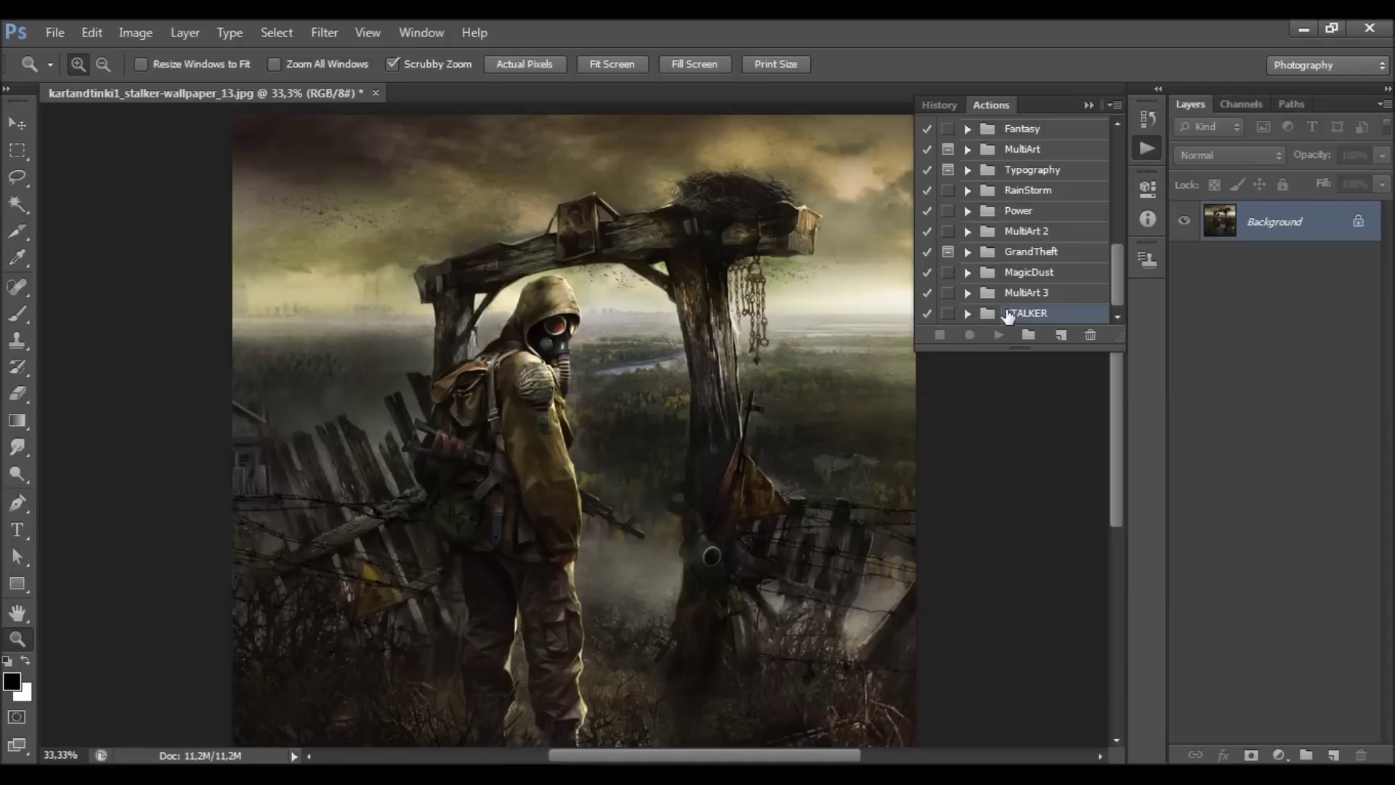
left_click(969, 313)
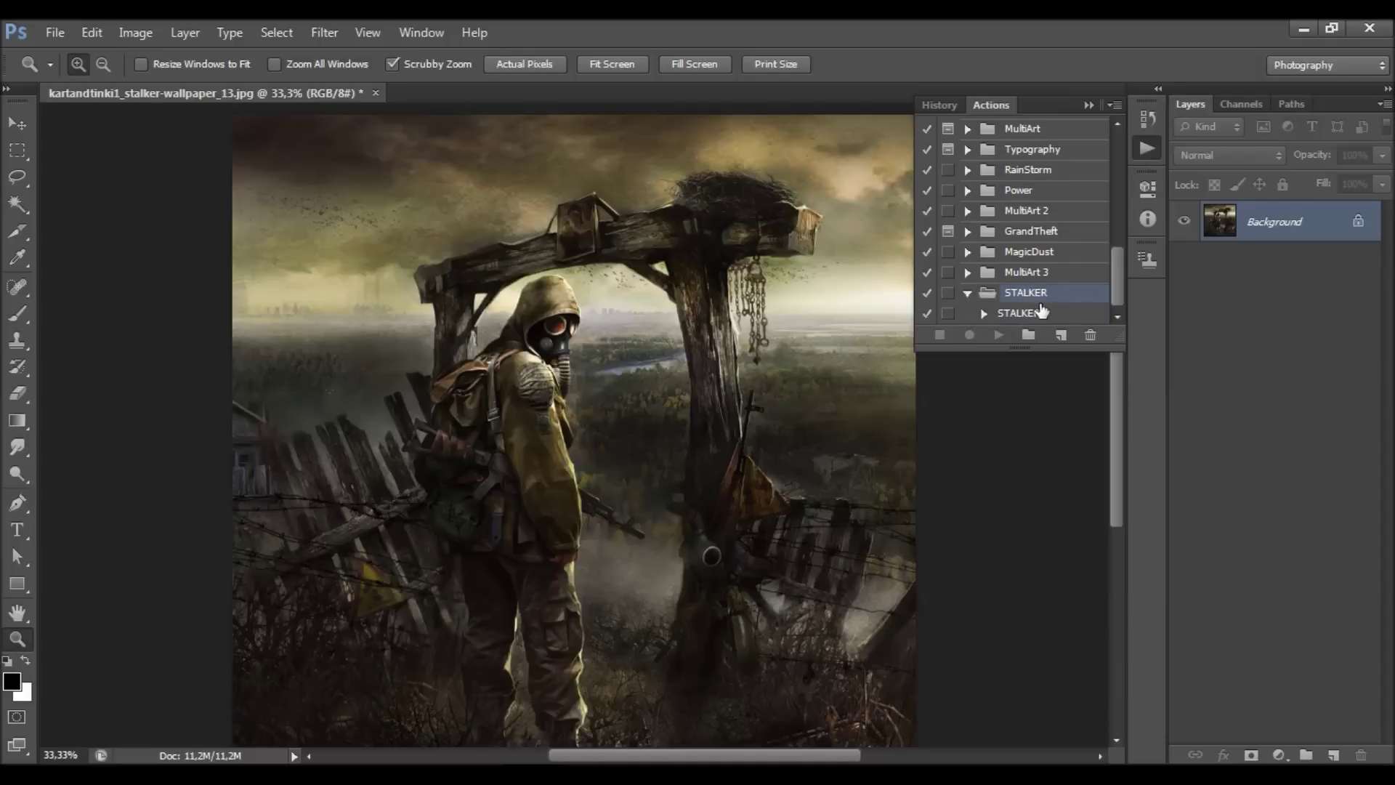
left_click(1030, 314)
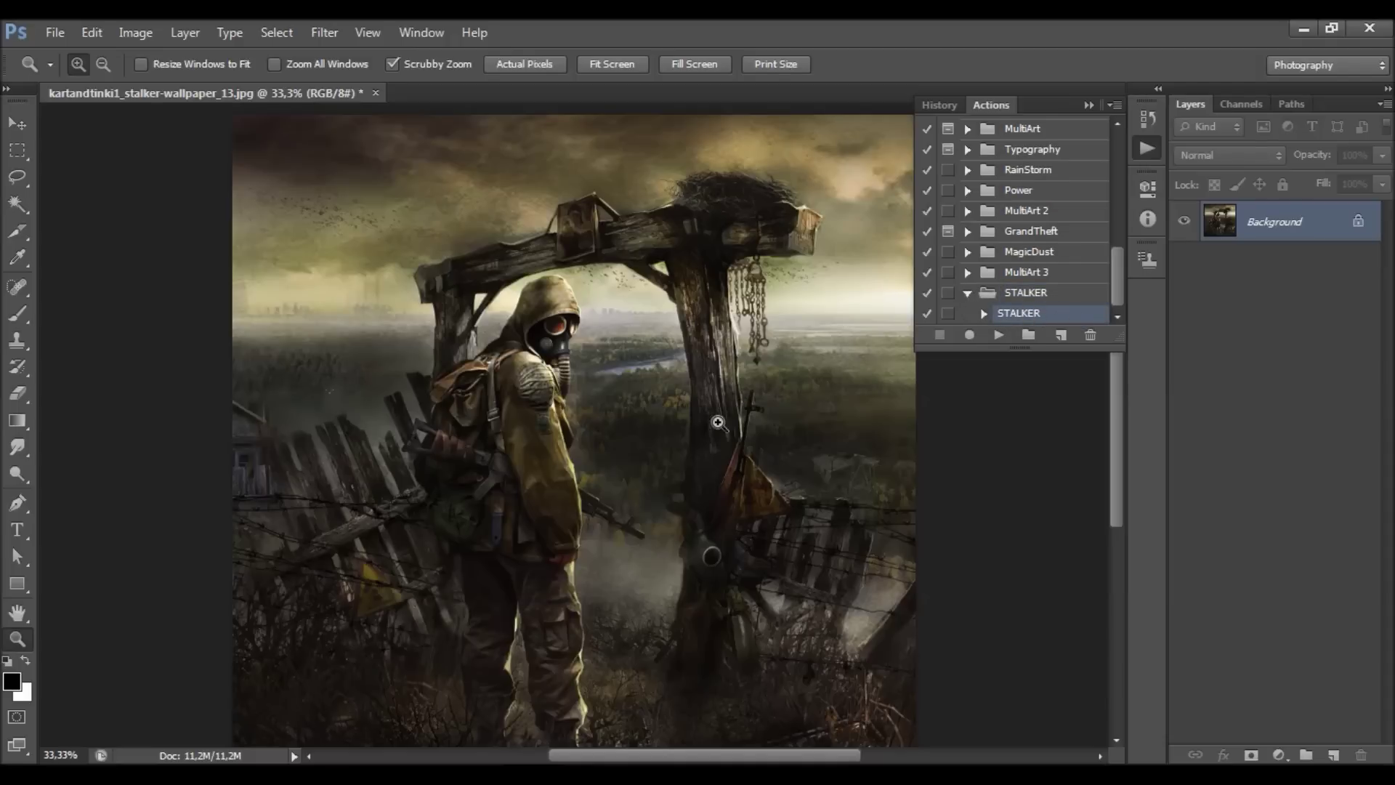
- Create a new empty layer above the Background and name it "brush"
left_click(1334, 754)
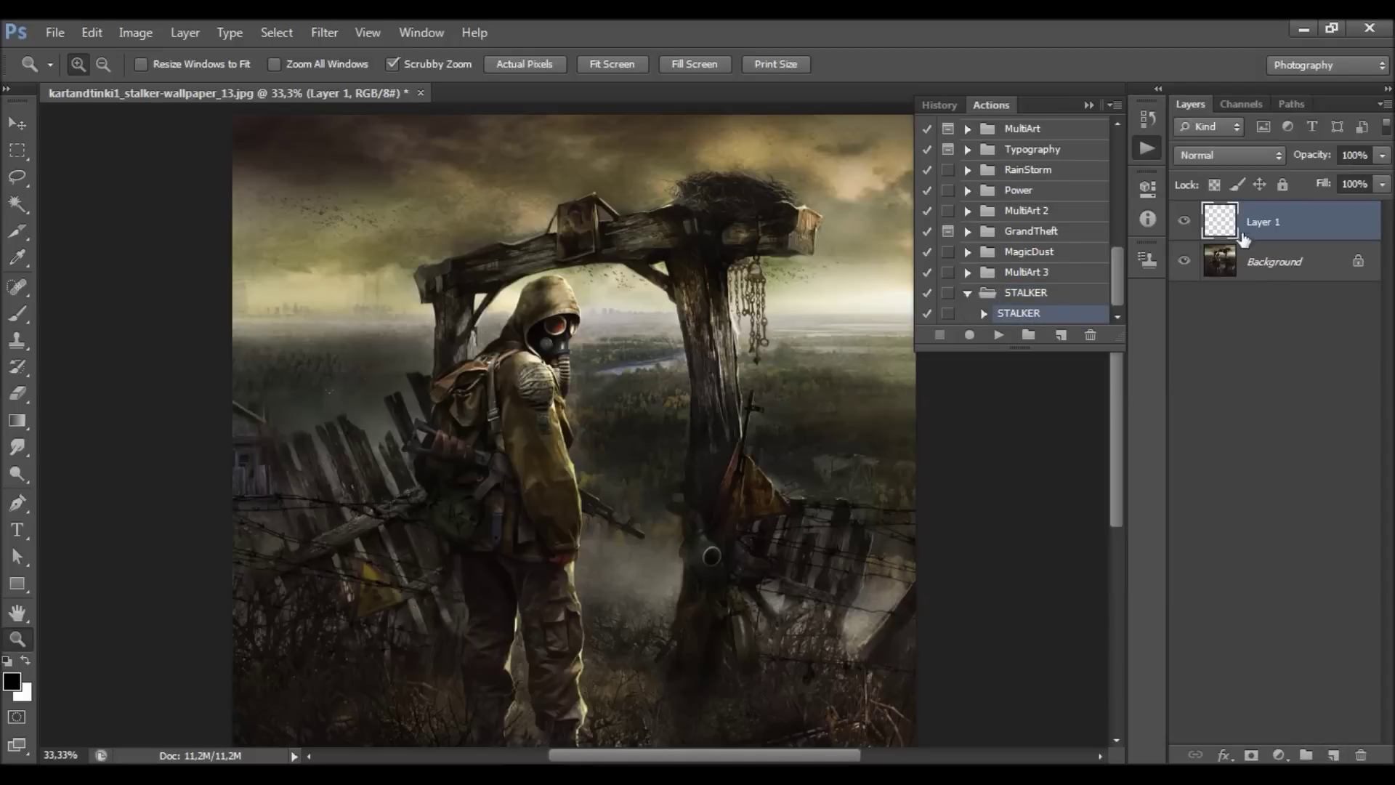
double_click(1262, 222)
type("brush")
key("Return")
scroll(460, 443, "up", 2)
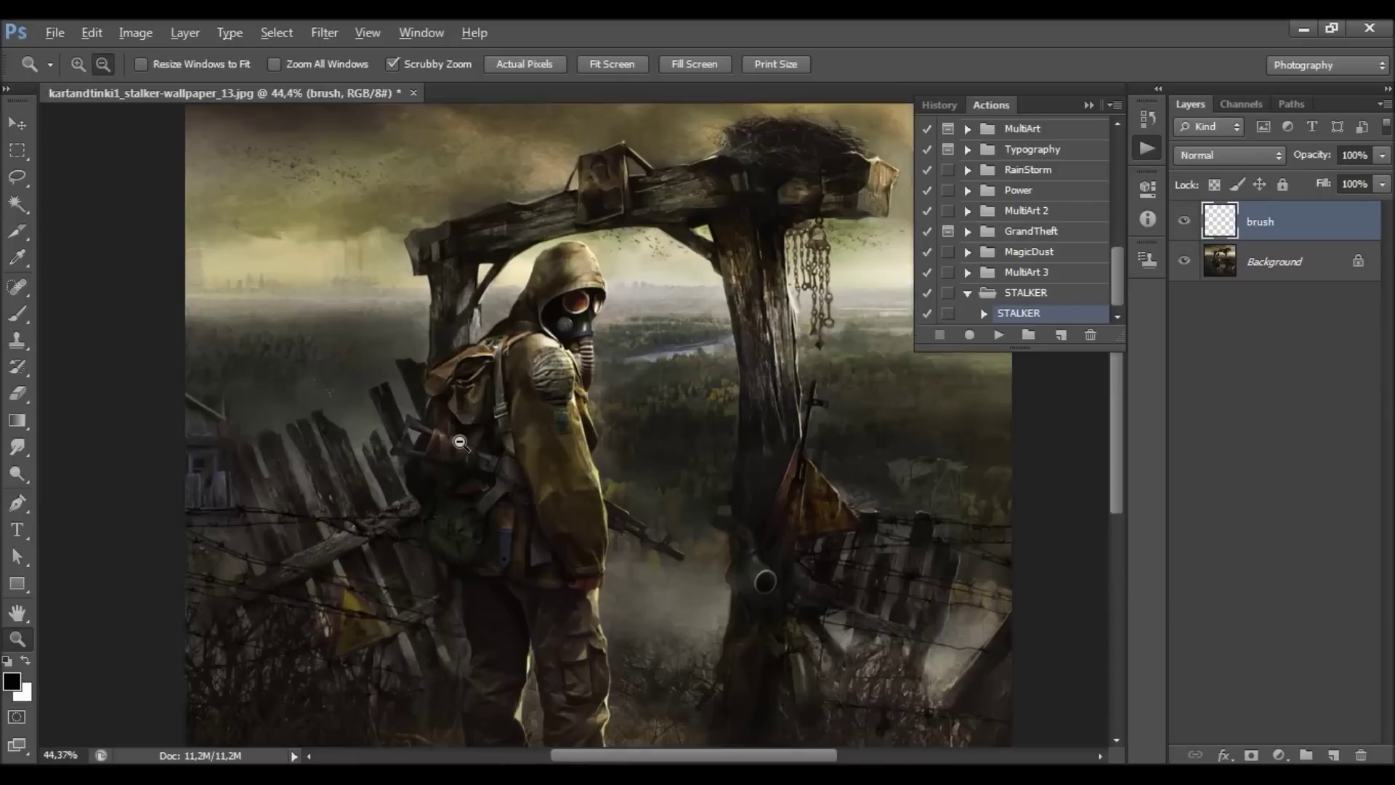
- Set up the Brush tool with a bright red foreground colour and reduce its size to 80 px
scroll(460, 442, "up", 1)
key("b")
key("bracketleft")
key("bracketleft")
key("bracketleft")
key("bracketleft")
key("bracketleft")
key("bracketleft")
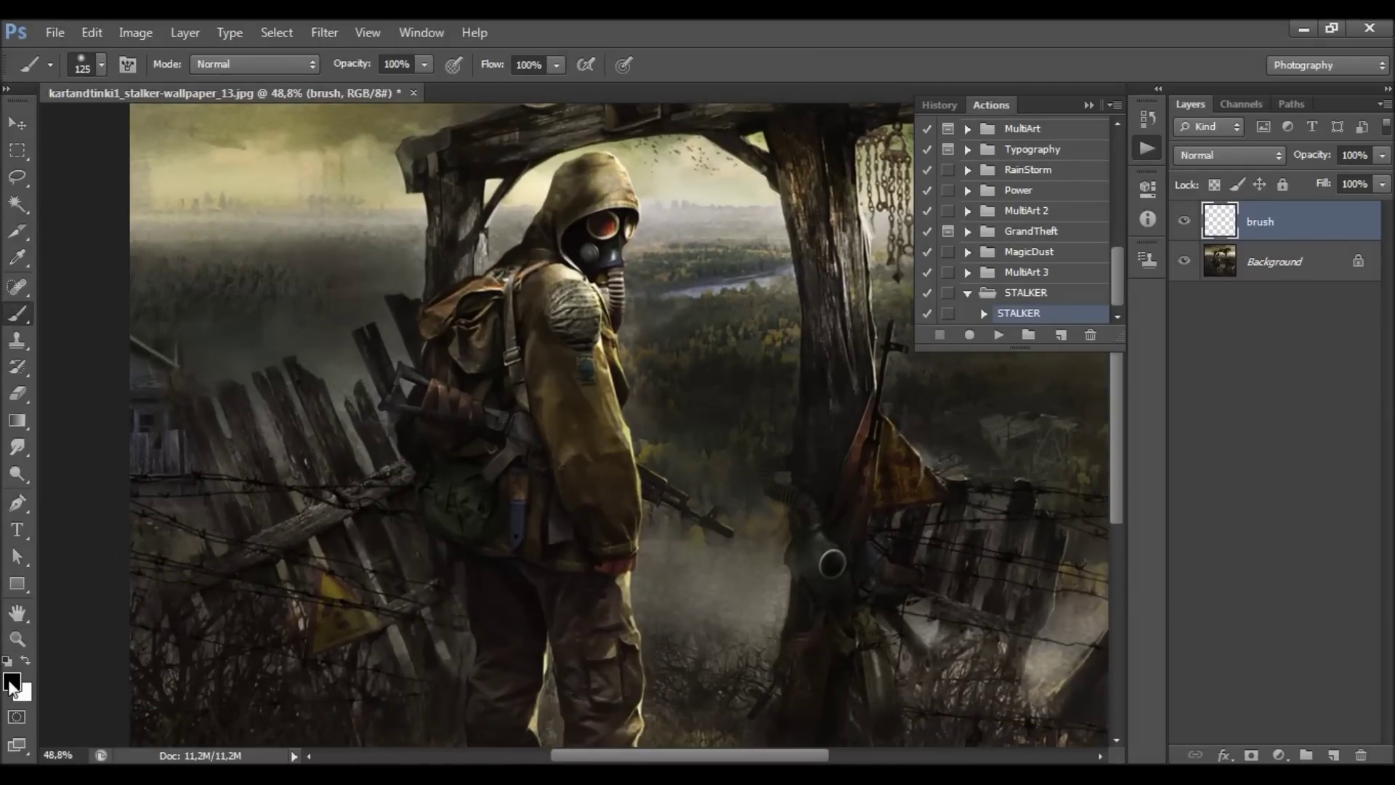
left_click(11, 681)
key("Return")
key("bracketleft")
key("bracketleft")
key("bracketleft")
- Paint the stalker's head, torso, backpack and both legs solid red on the "brush" layer
mouse_move(585, 198)
left_mouse_down()
mouse_move(574, 270)
mouse_move(553, 211)
mouse_move(581, 175)
mouse_move(621, 205)
mouse_move(553, 465)
mouse_move(569, 268)
mouse_move(467, 302)
mouse_move(455, 322)
mouse_move(483, 429)
mouse_move(436, 392)
mouse_move(421, 465)
mouse_move(465, 518)
mouse_move(537, 537)
mouse_move(617, 523)
mouse_move(600, 446)
left_mouse_up()
scroll(600, 446, "down", 3)
scroll(600, 446, "down", 2)
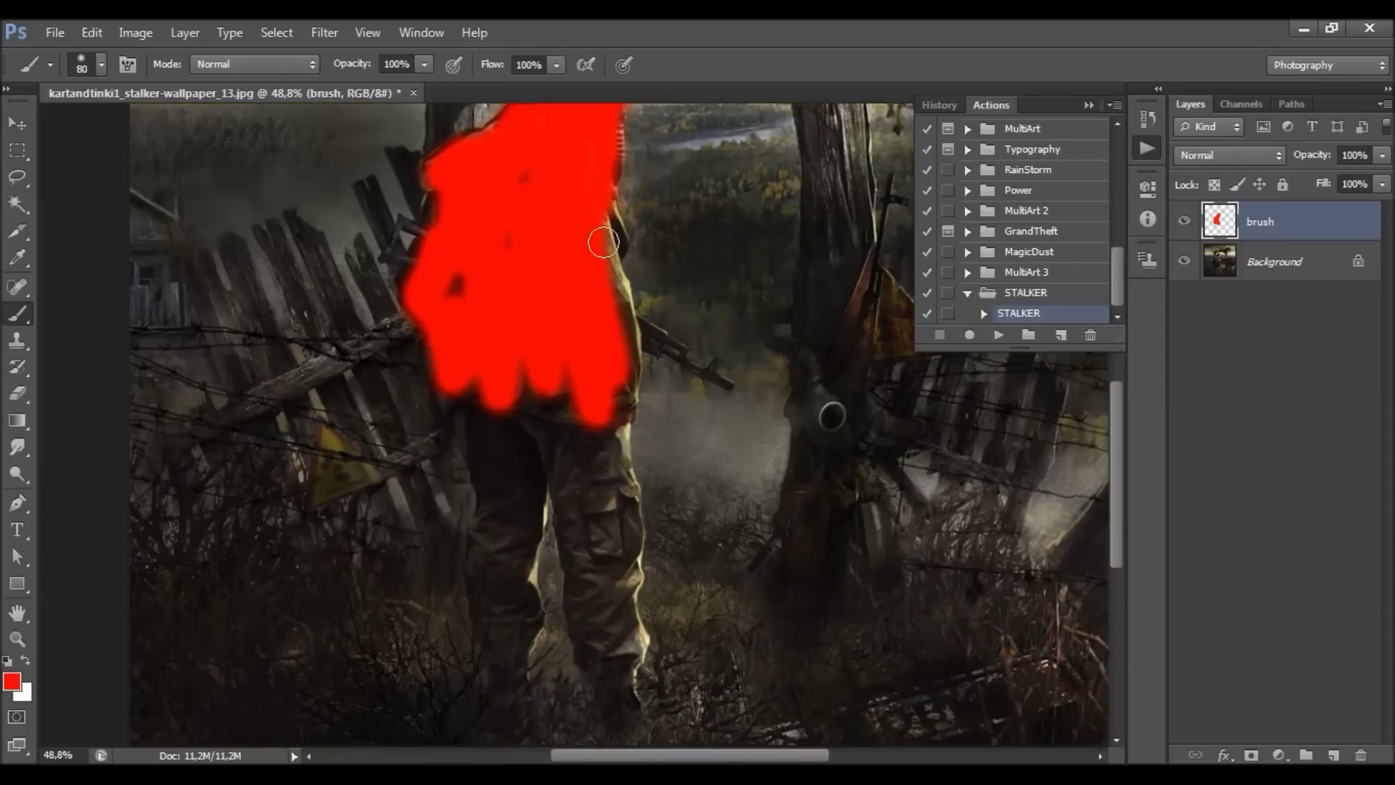
mouse_move(599, 394)
left_mouse_down()
mouse_move(566, 425)
mouse_move(502, 414)
mouse_move(490, 480)
mouse_move(503, 664)
mouse_move(527, 603)
mouse_move(526, 472)
mouse_move(522, 520)
left_mouse_up()
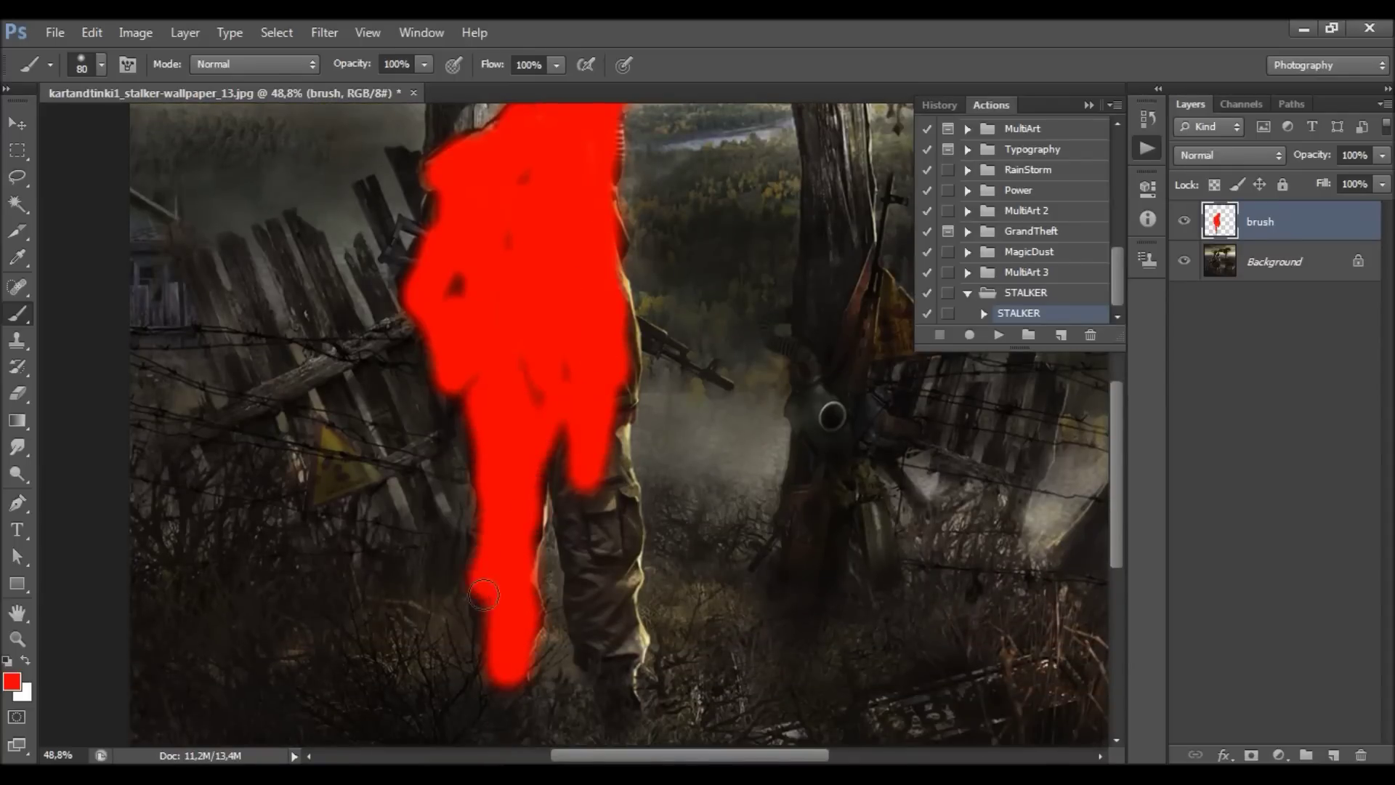
mouse_move(592, 645)
left_mouse_down()
mouse_move(617, 695)
mouse_move(581, 605)
mouse_move(564, 473)
mouse_move(600, 441)
mouse_move(630, 517)
mouse_move(602, 542)
mouse_move(634, 663)
left_mouse_up()
scroll(613, 510, "up", 2)
mouse_move(612, 510)
left_mouse_down()
mouse_move(612, 416)
mouse_move(555, 397)
mouse_move(444, 319)
left_mouse_up()
scroll(458, 334, "up", 2)
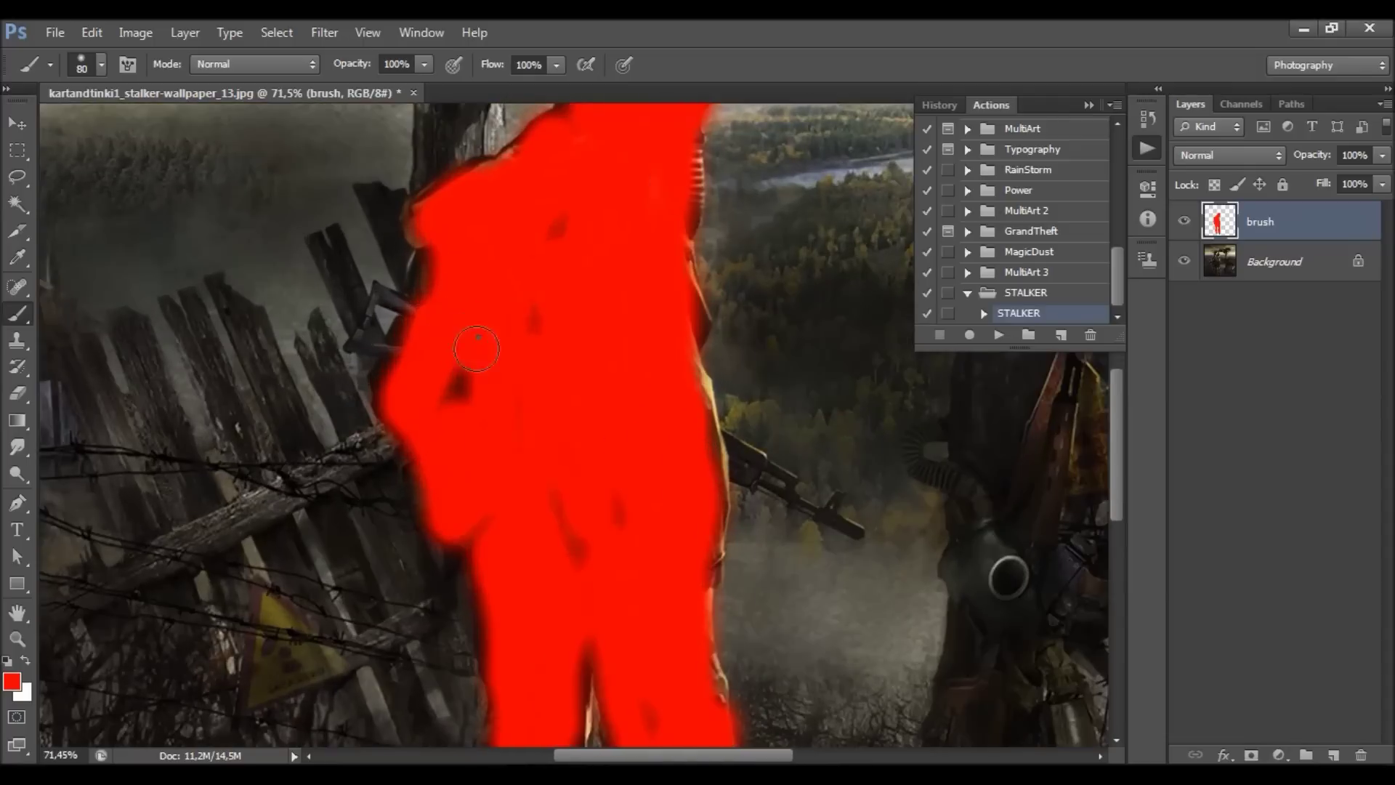
- Reduce the brush to 38 px and paint the protruding parts behind the backpack and the rifle barrel red
right_click(480, 338)
left_click_drag(543, 384, 533, 389)
mouse_move(422, 315)
left_mouse_down()
mouse_move(374, 287)
mouse_move(357, 334)
mouse_move(404, 342)
left_mouse_up()
mouse_move(698, 442)
left_mouse_down()
mouse_move(741, 476)
mouse_move(731, 448)
mouse_move(786, 492)
mouse_move(759, 462)
mouse_move(686, 432)
mouse_move(837, 508)
left_mouse_up()
scroll(576, 351, "down", 5)
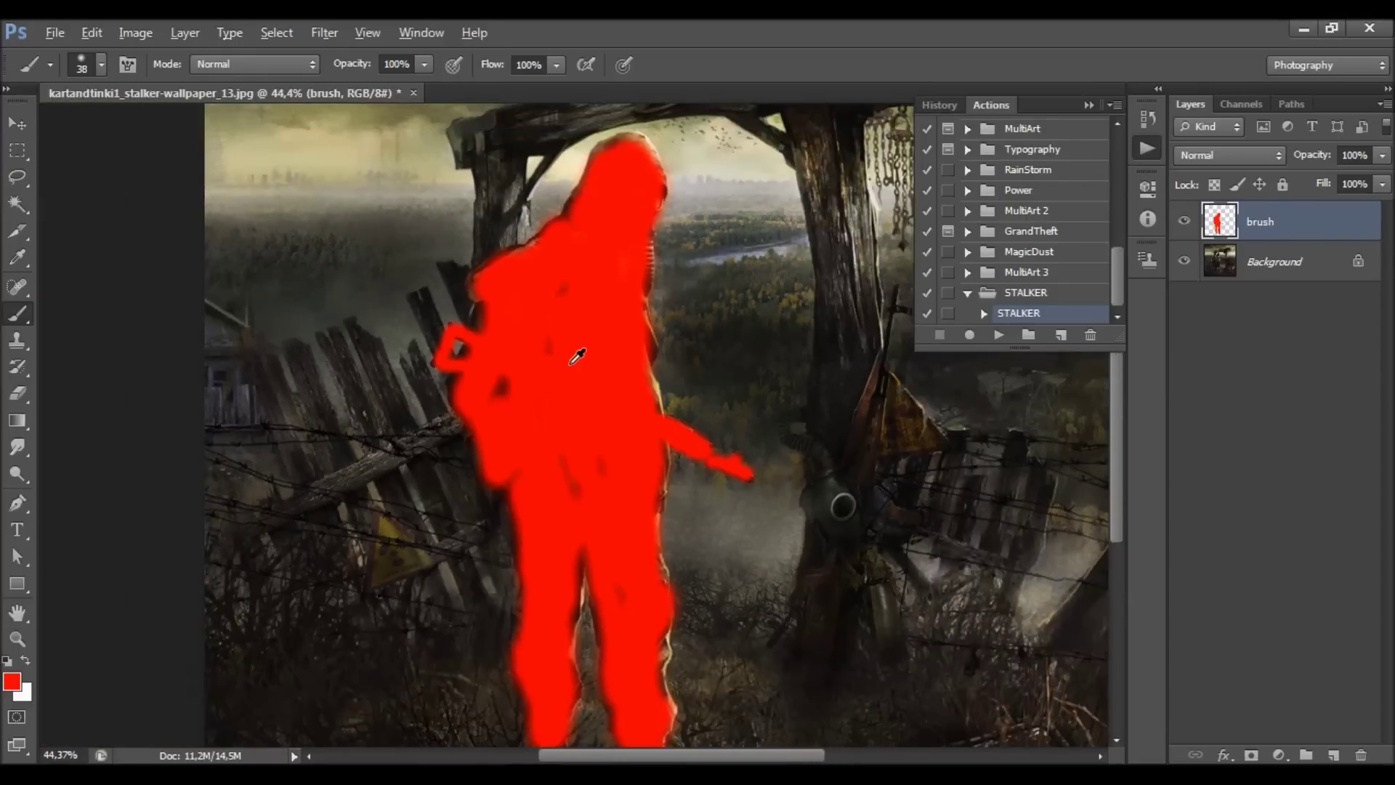
scroll(702, 589, "up", 2)
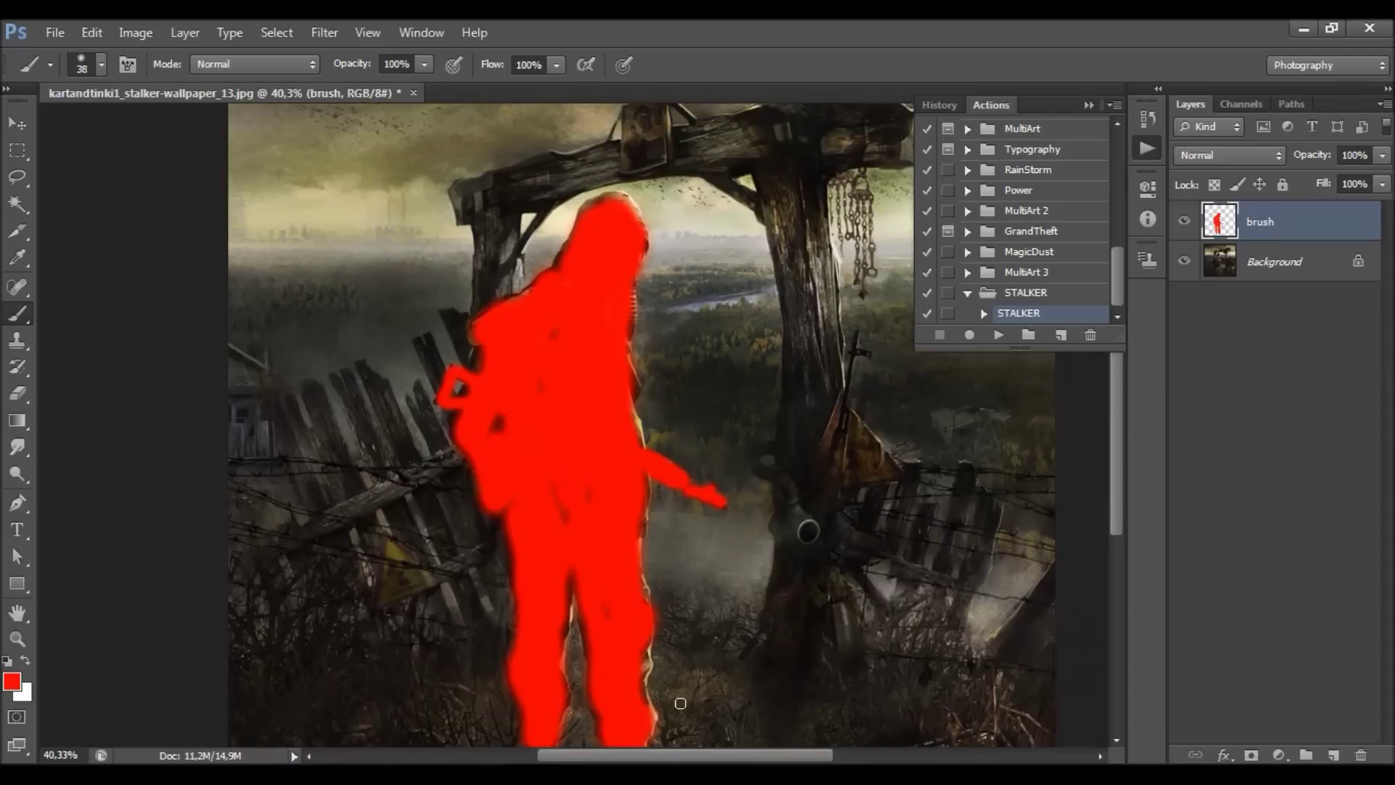
- Play the STALKER action on the painted image and collapse the actions list
scroll(676, 759, "down", 1)
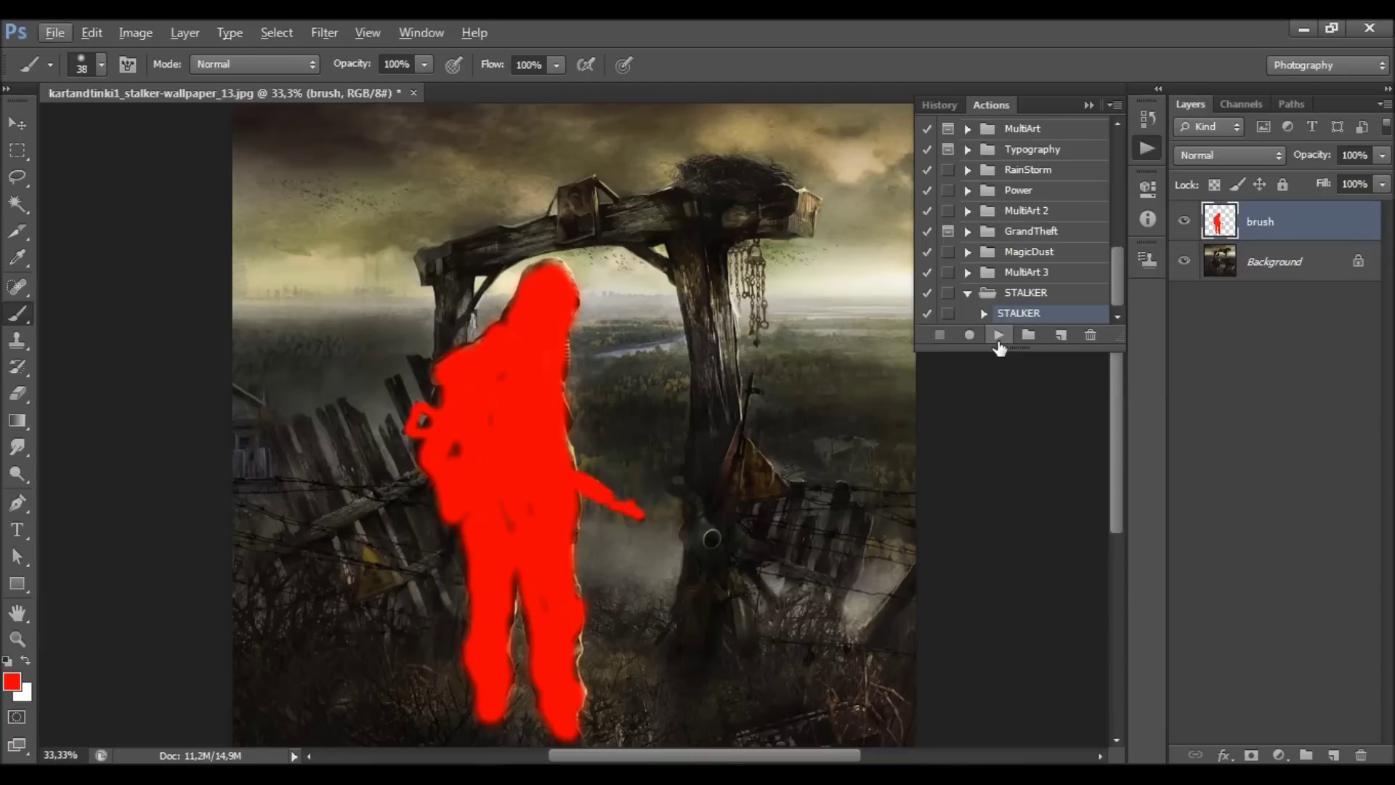
left_click(999, 340)
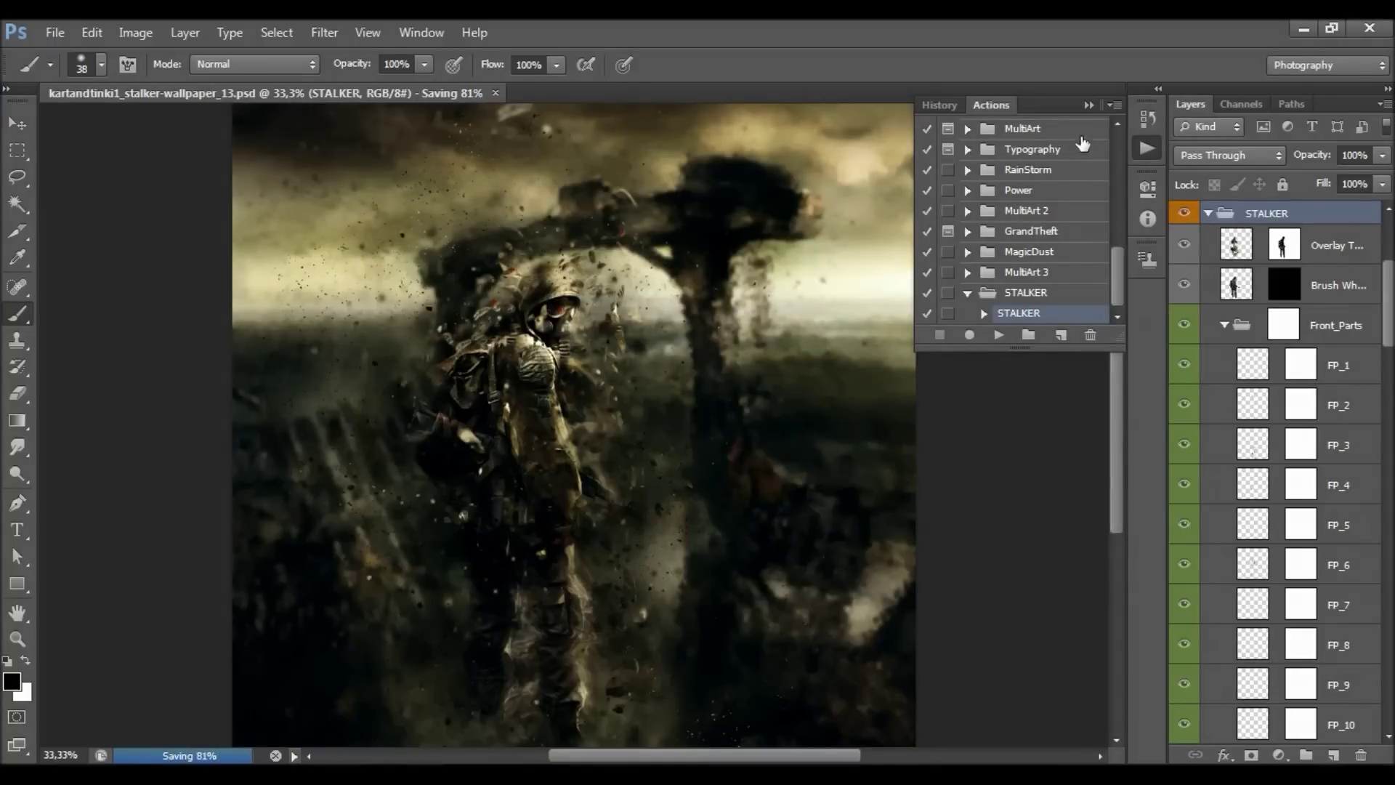
left_click(1088, 105)
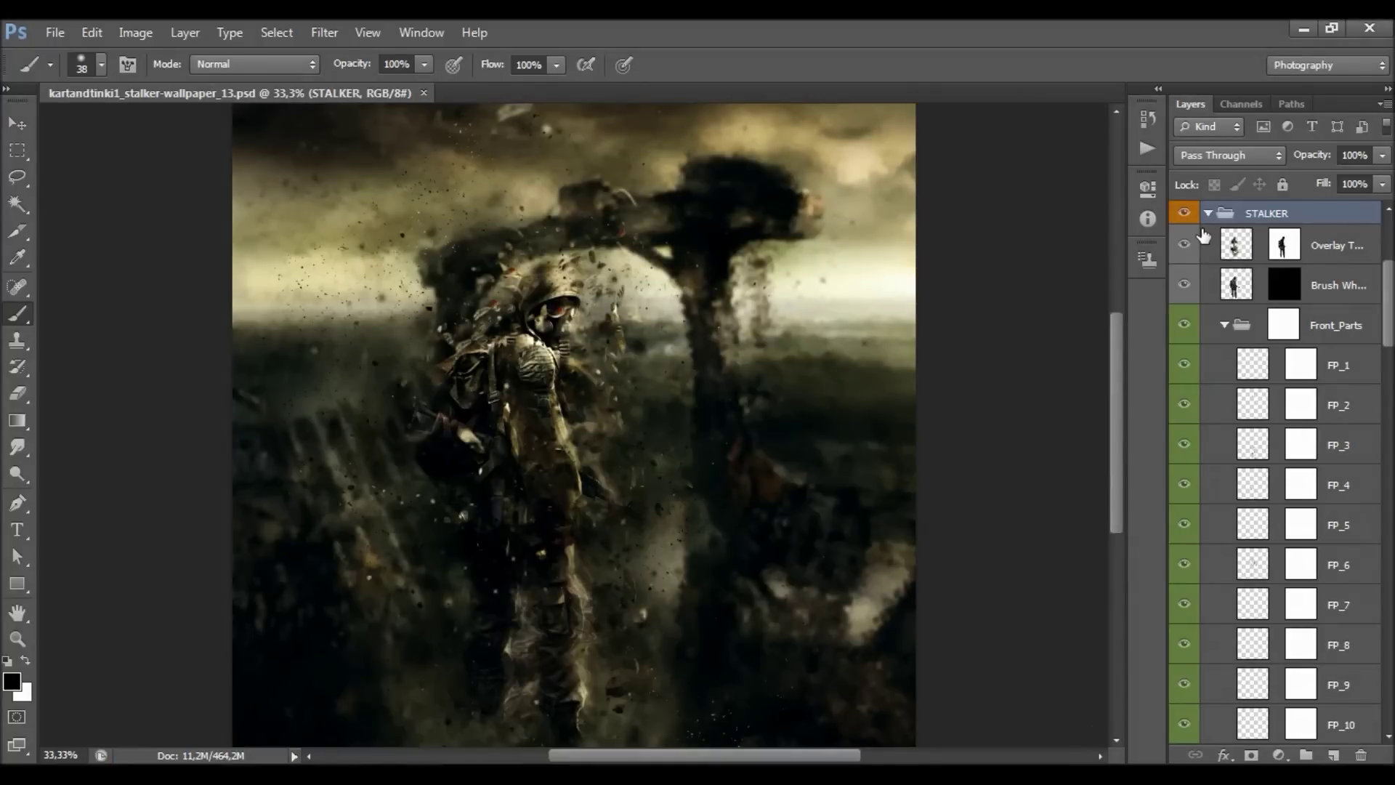
- Collapse the STALKER and Adjustments groups together with their nested groups
scroll(1206, 240, "up", 2)
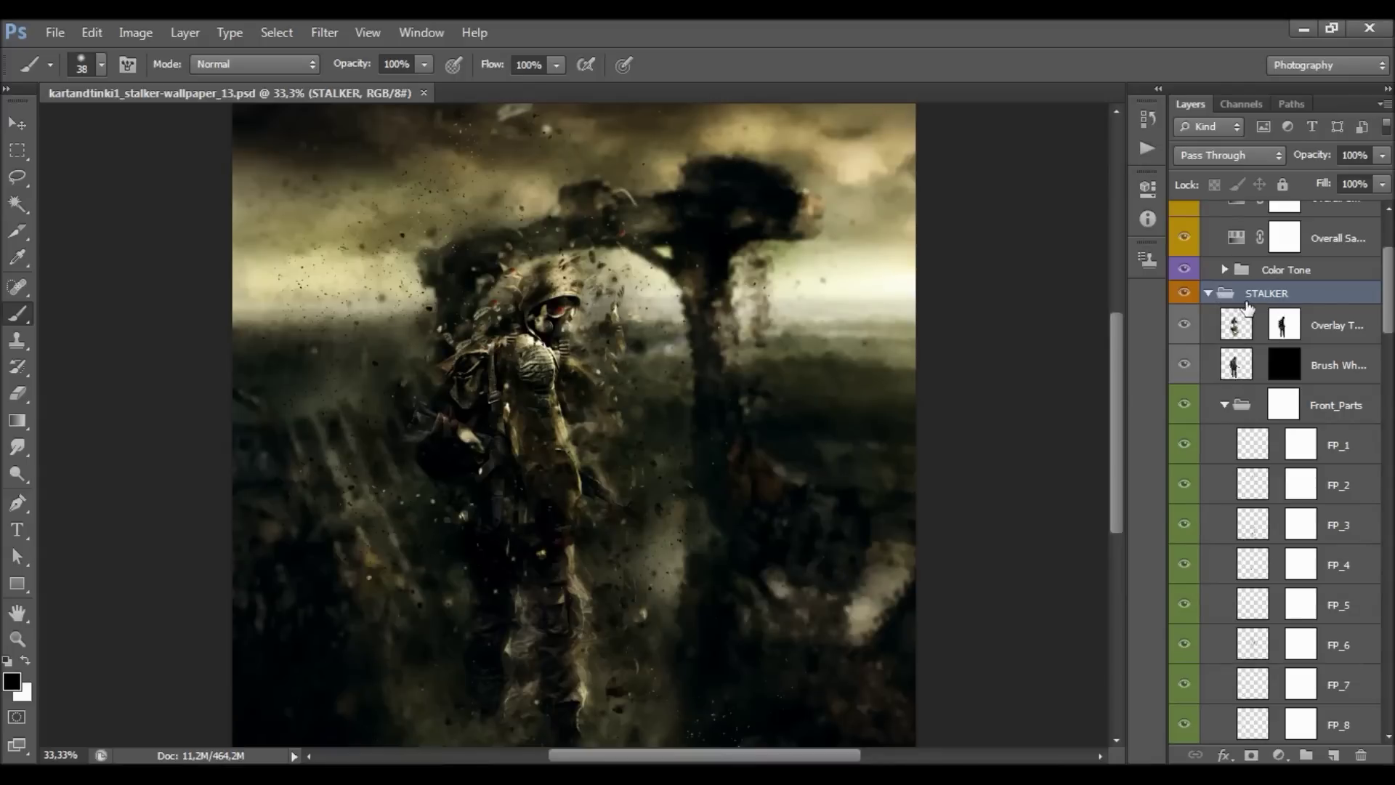
left_click(1209, 294)
left_click(1208, 278)
left_click(1208, 278)
left_click(1208, 255)
left_click(1209, 255)
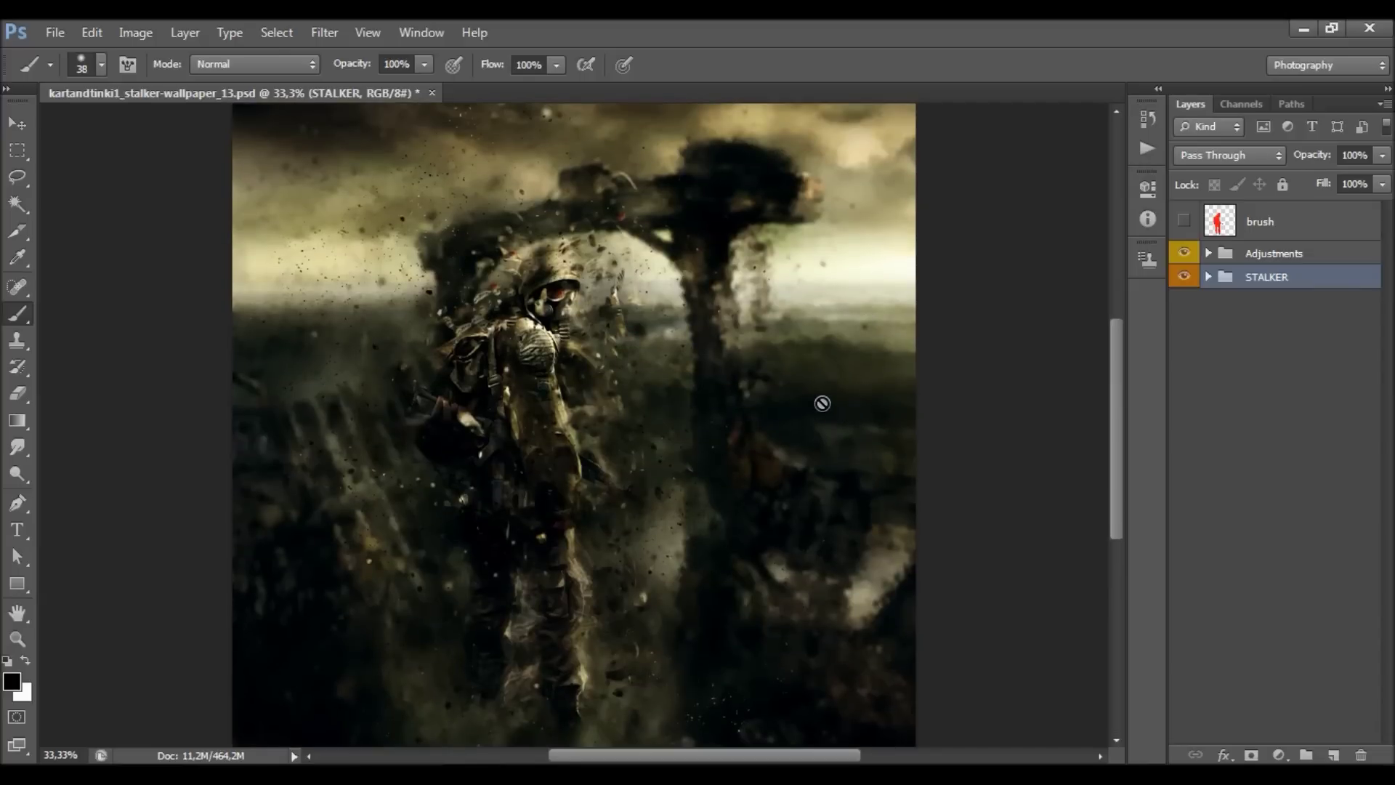
- Expand the STALKER group and widen the layer list so that its layer names are readable
scroll(821, 408, "down", 2)
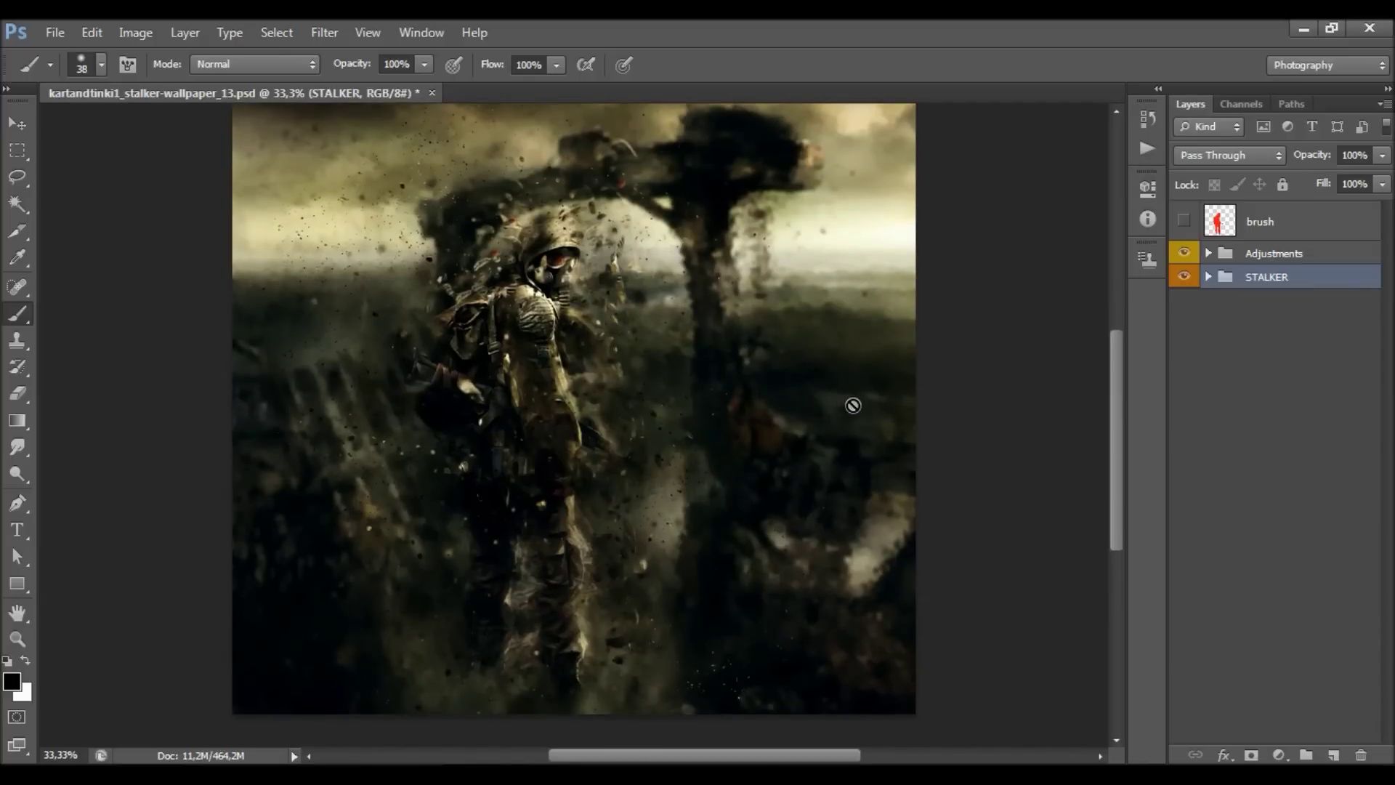
left_click(1208, 277)
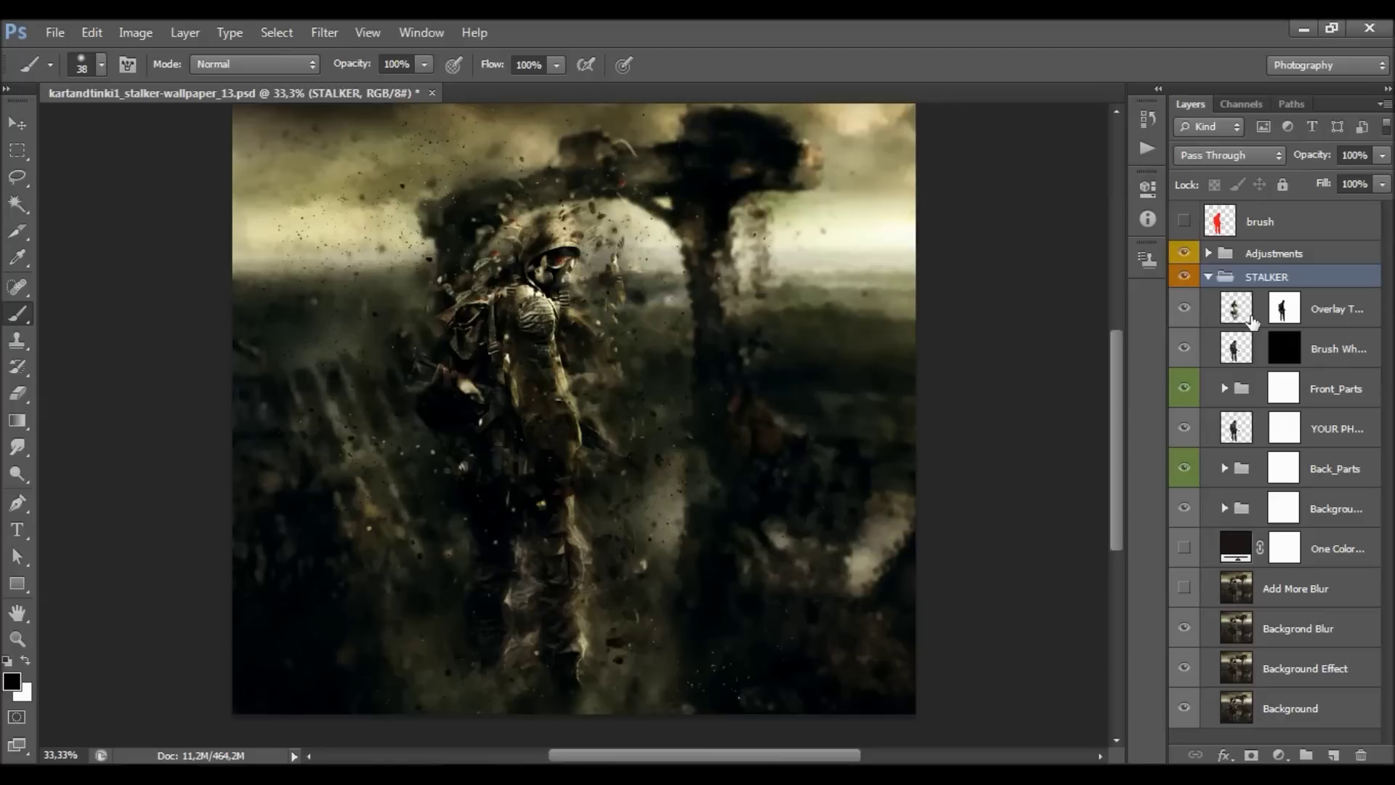
left_click_drag(1166, 318, 1083, 327)
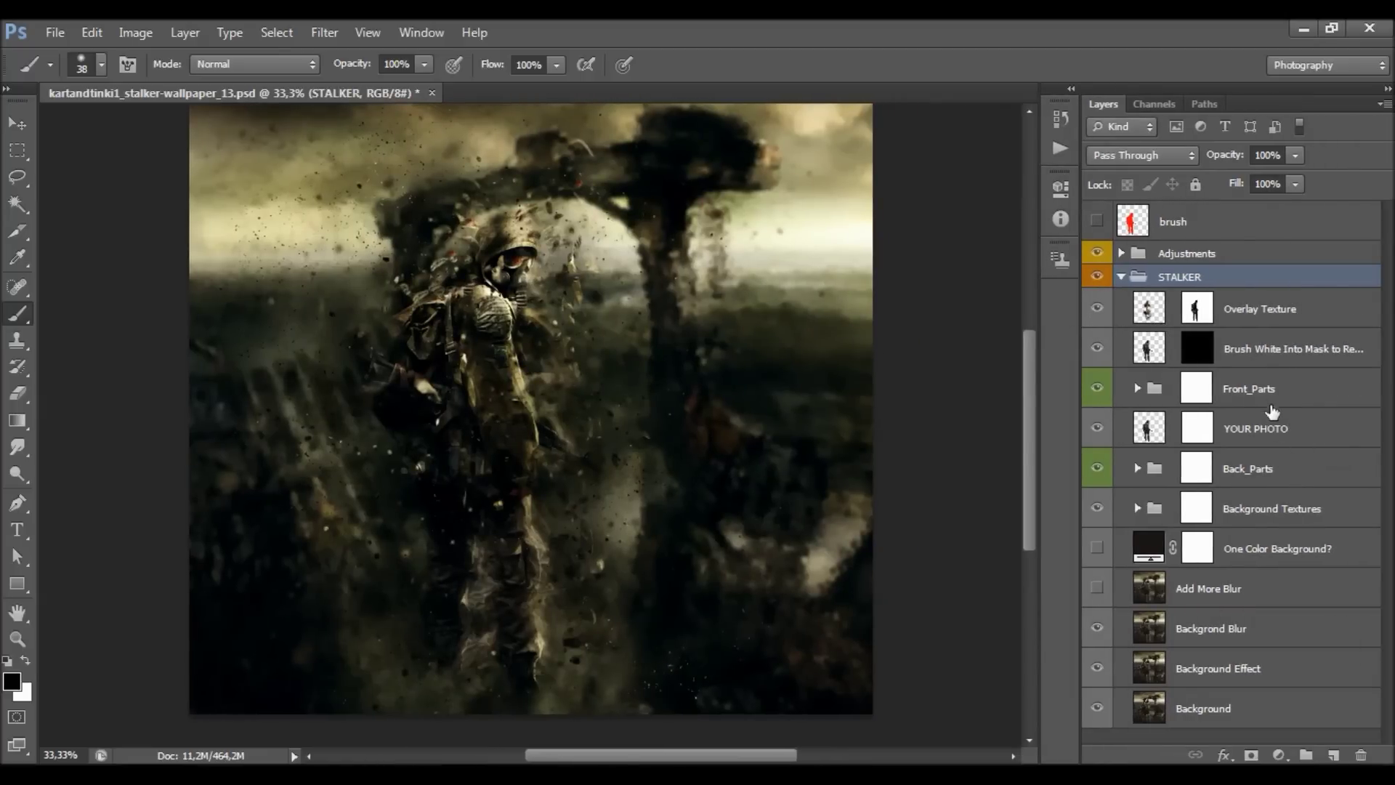
- Toggle the visibility of the Overlay Texture layer and disable its layer mask to compare the effect on the figure
left_click(1268, 313)
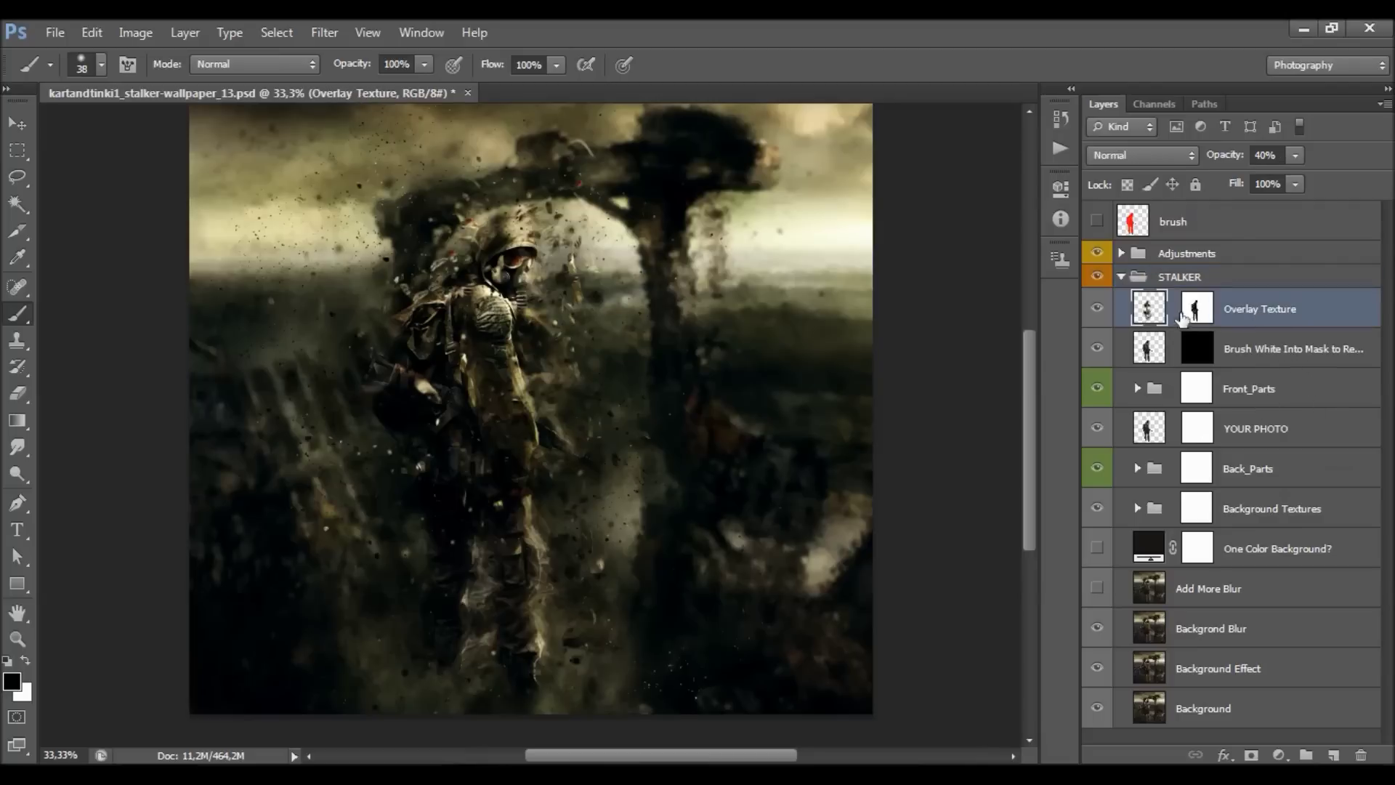
left_click(1097, 311)
left_click(1097, 311)
left_click(1197, 308)
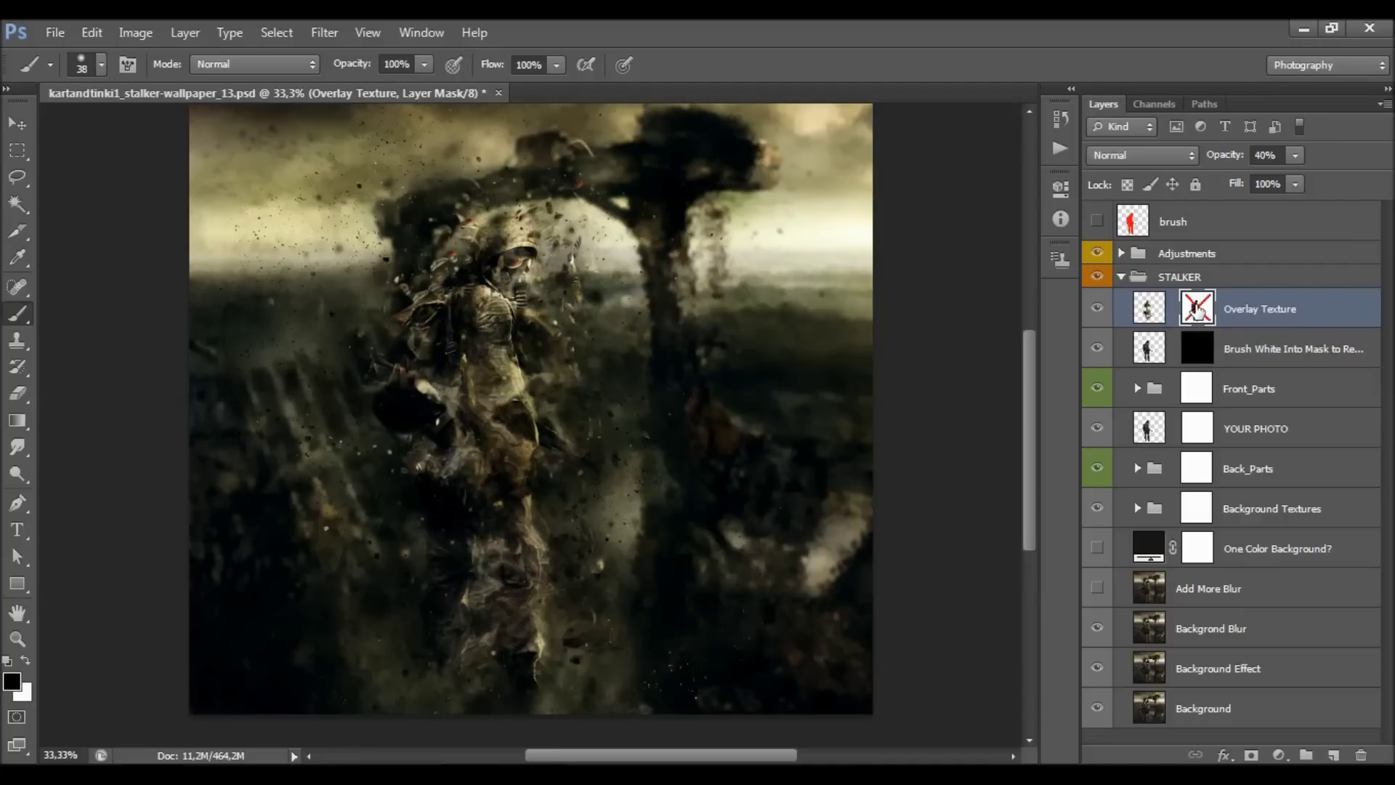
scroll(691, 380, "up", 1)
scroll(613, 364, "down", 3)
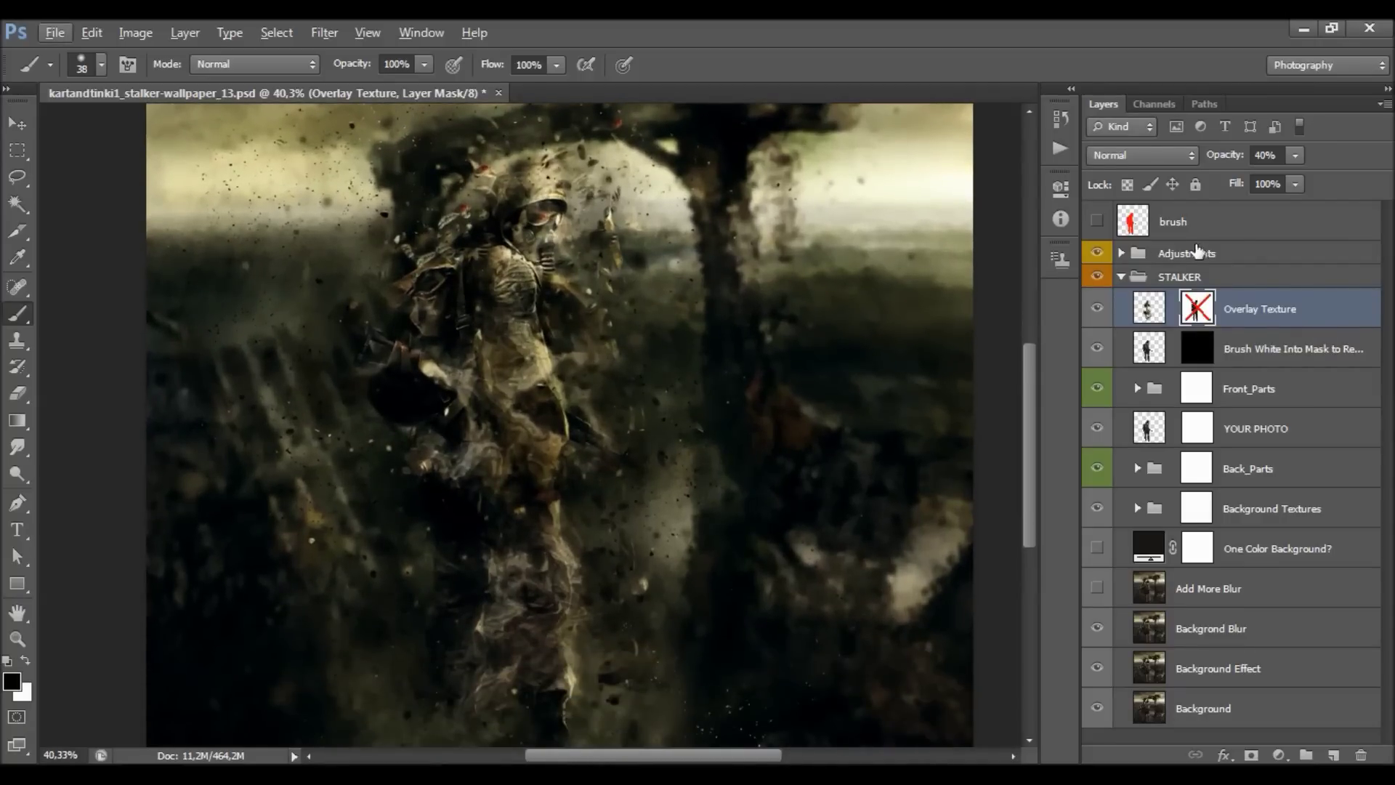
- Try the Overlay Texture layer at 100% opacity with its mask re-enabled, and return the opacity to 40%
left_click_drag(1211, 154, 1387, 176)
left_click(1199, 311, "shift")
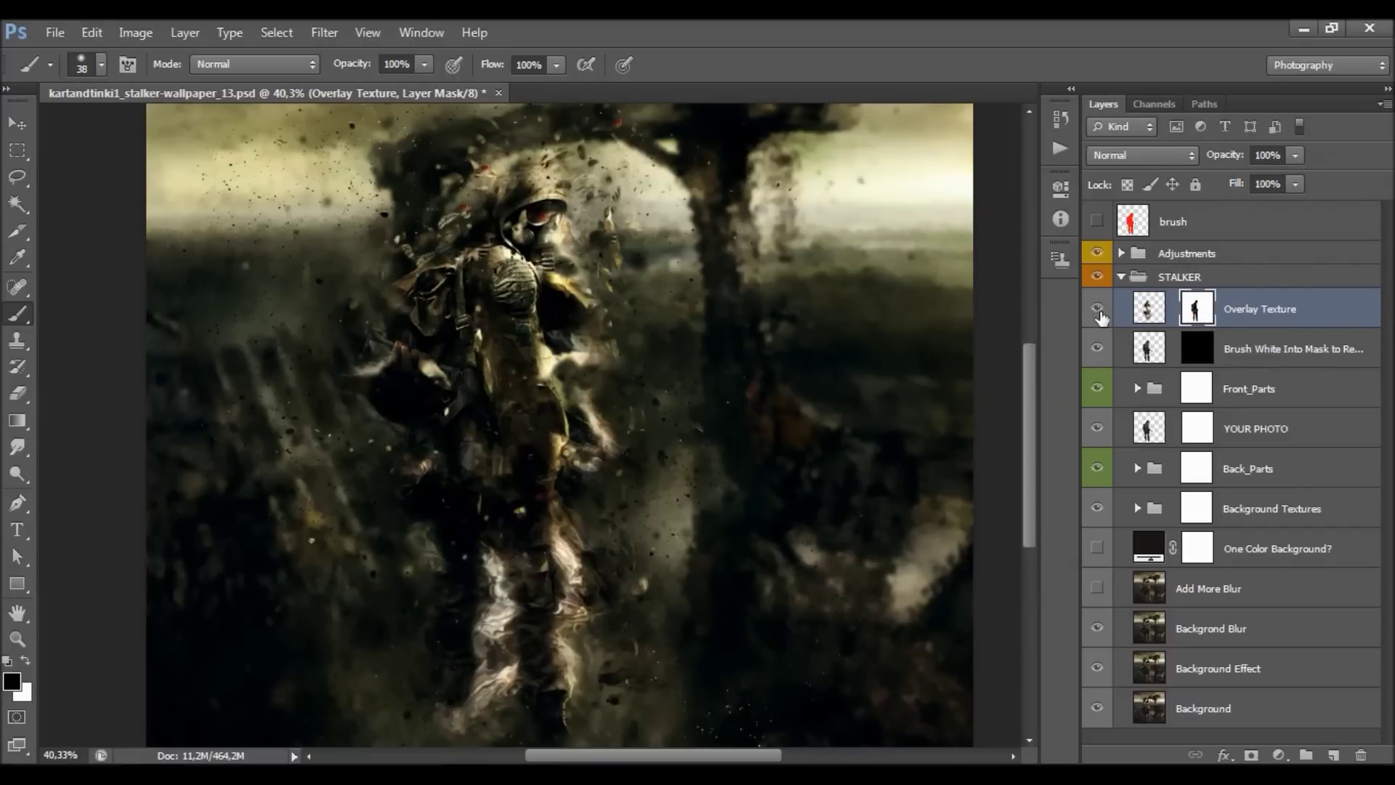
left_click(1294, 156)
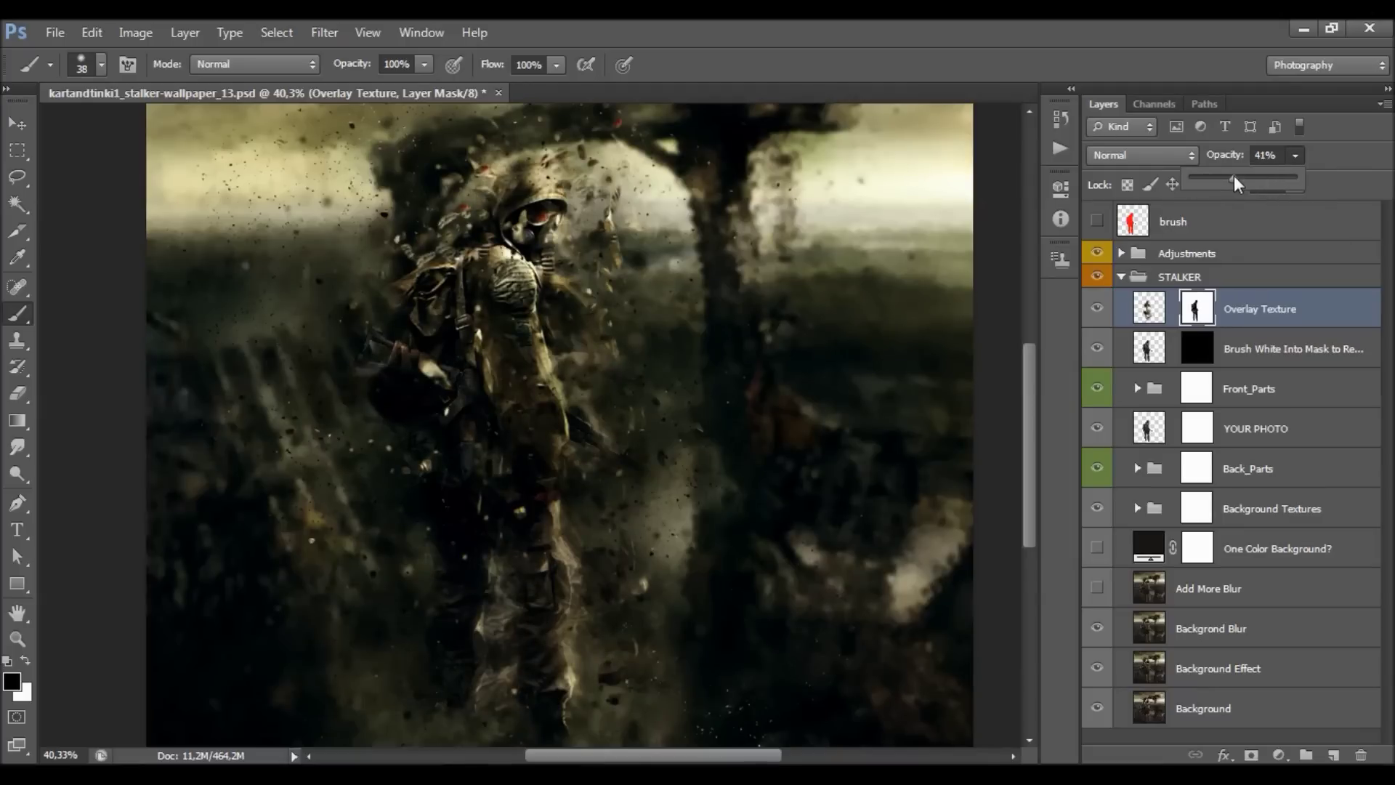
left_click_drag(1233, 176, 1230, 175)
left_click(1101, 312)
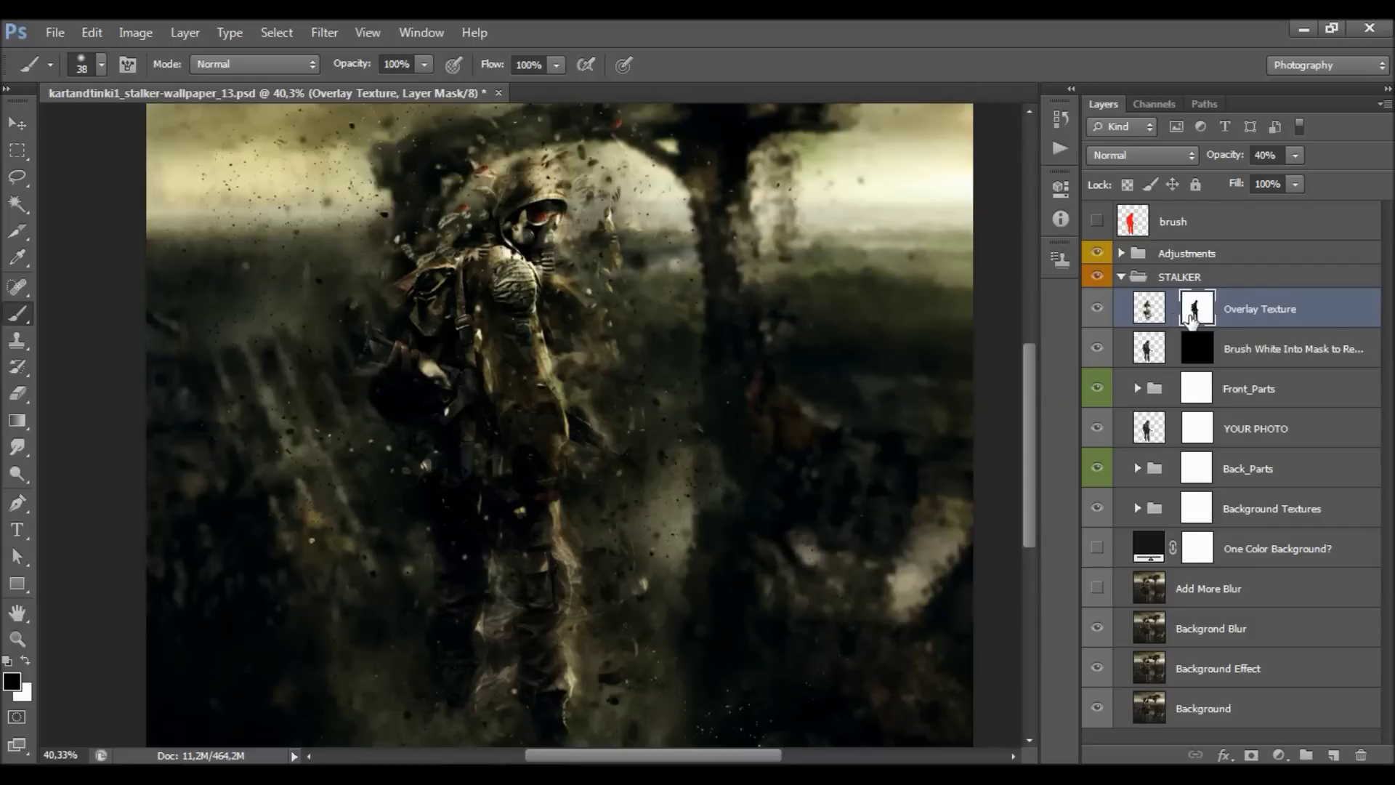
- Paint white with a 195 px soft brush on the Overlay Texture mask over the figure's legs and backpack
left_click(25, 660)
scroll(625, 493, "down", 2)
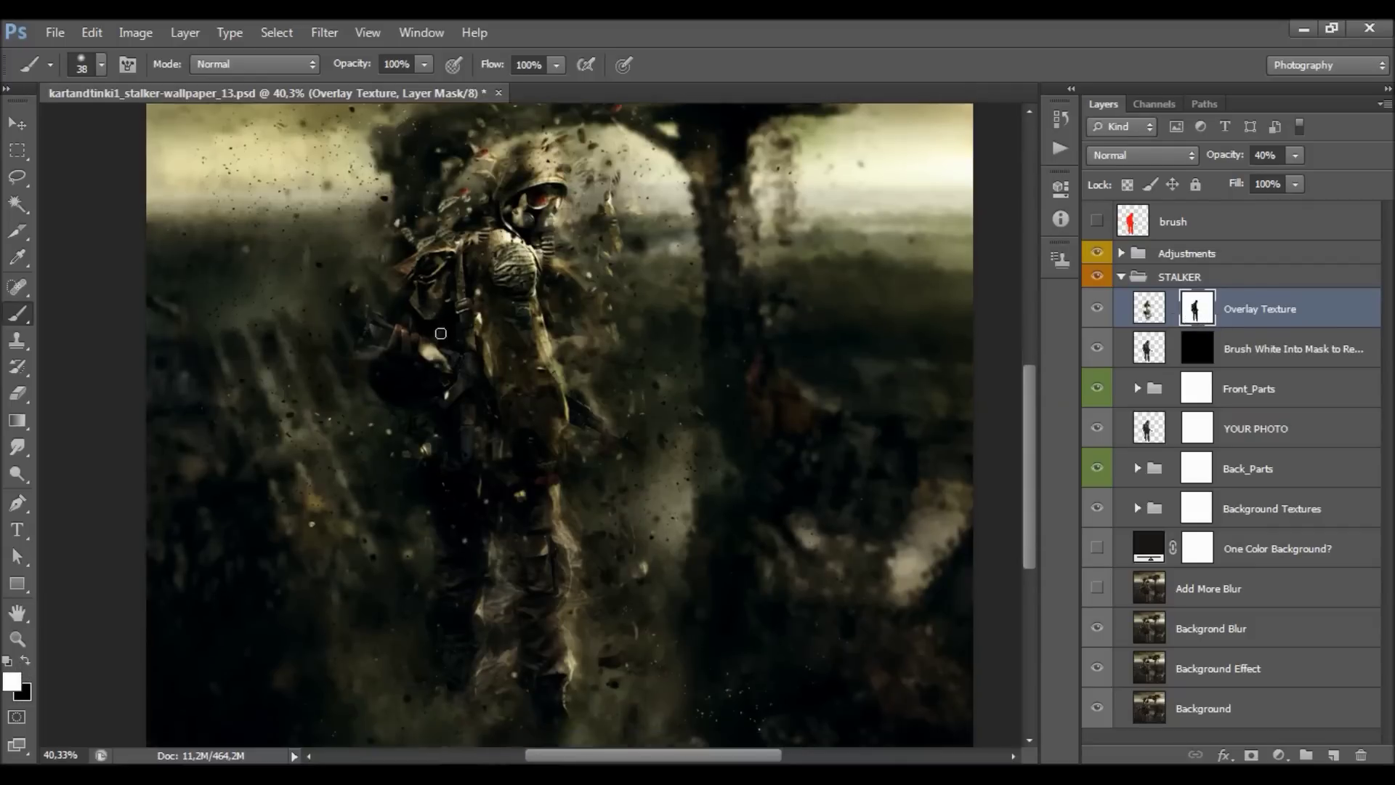
right_click(624, 492)
left_click_drag(630, 519, 691, 517)
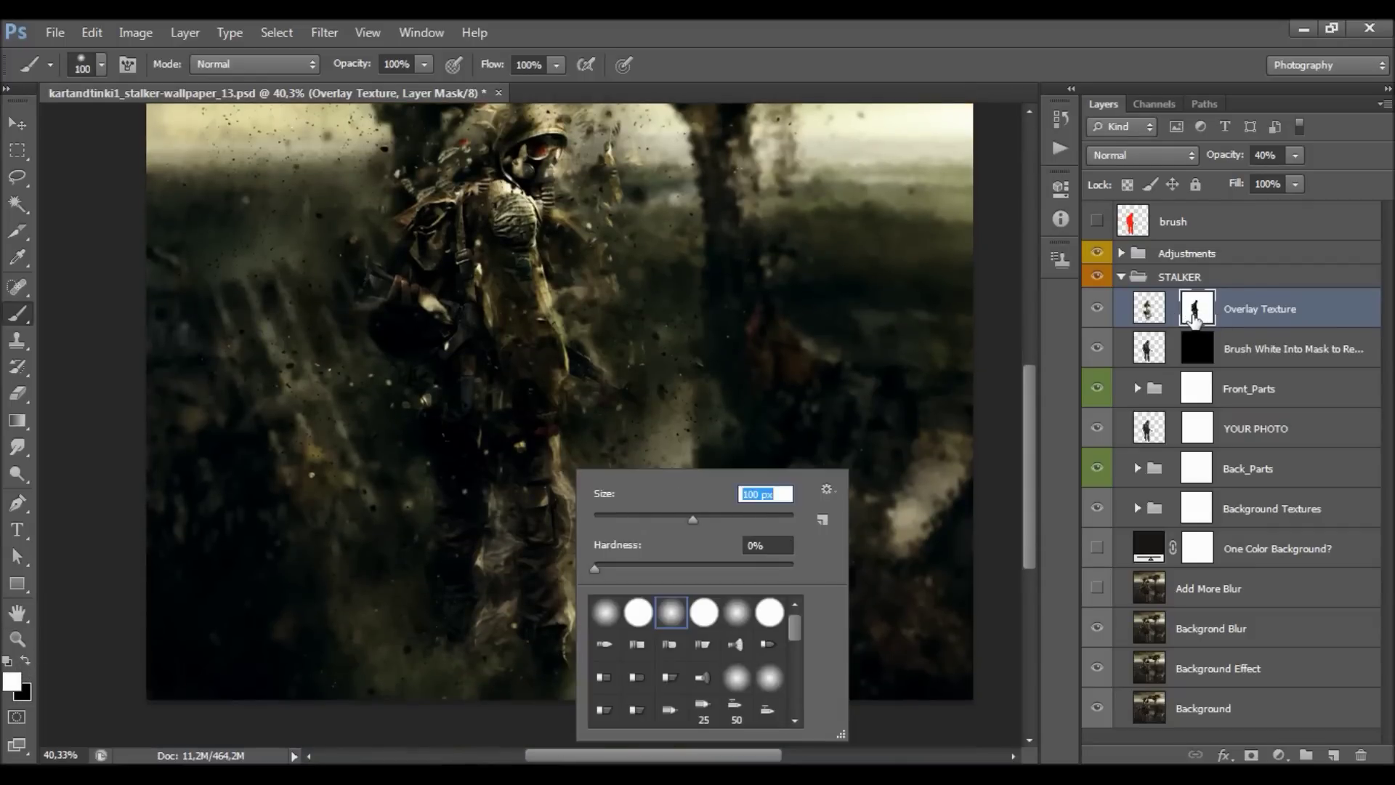
right_click(664, 571)
left_click(841, 543)
key("Return")
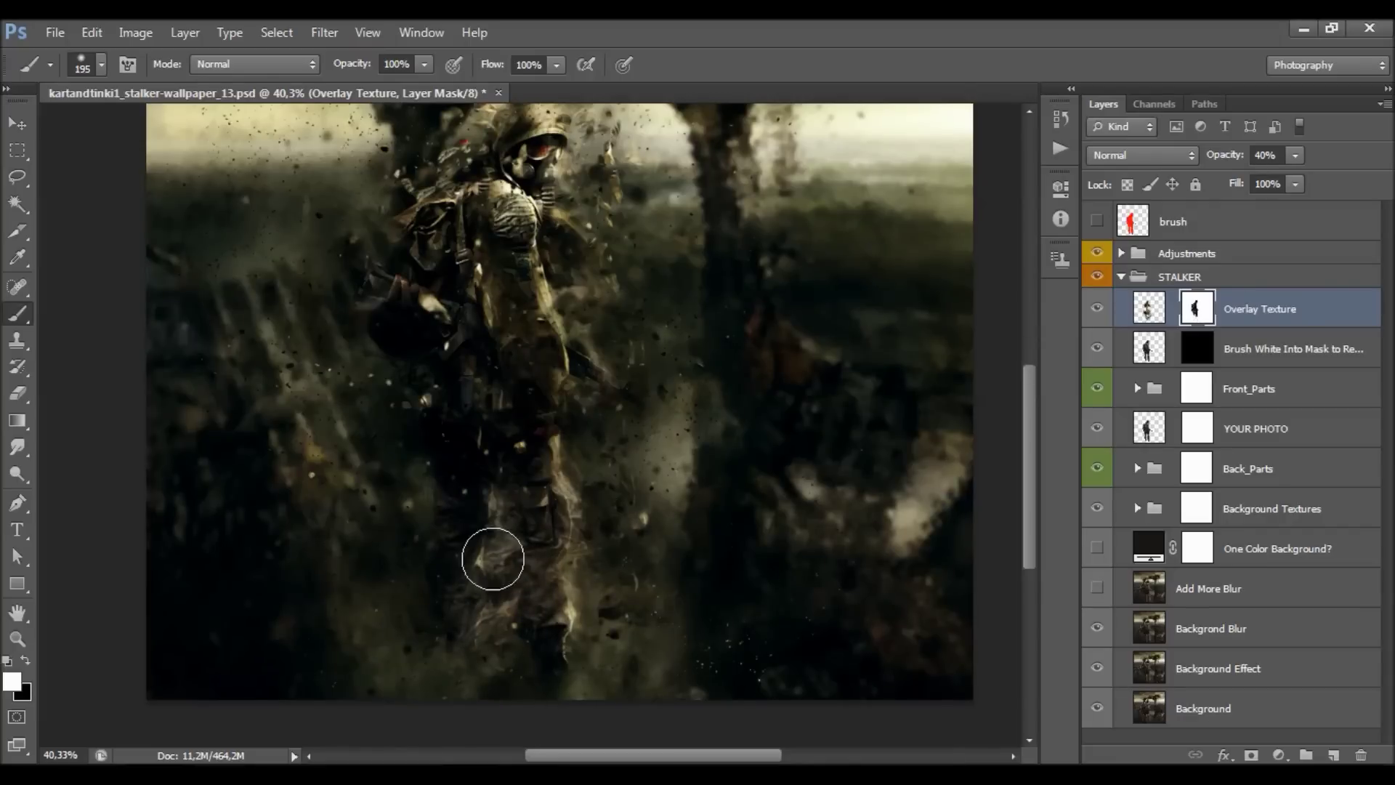
left_click_drag(433, 471, 408, 346)
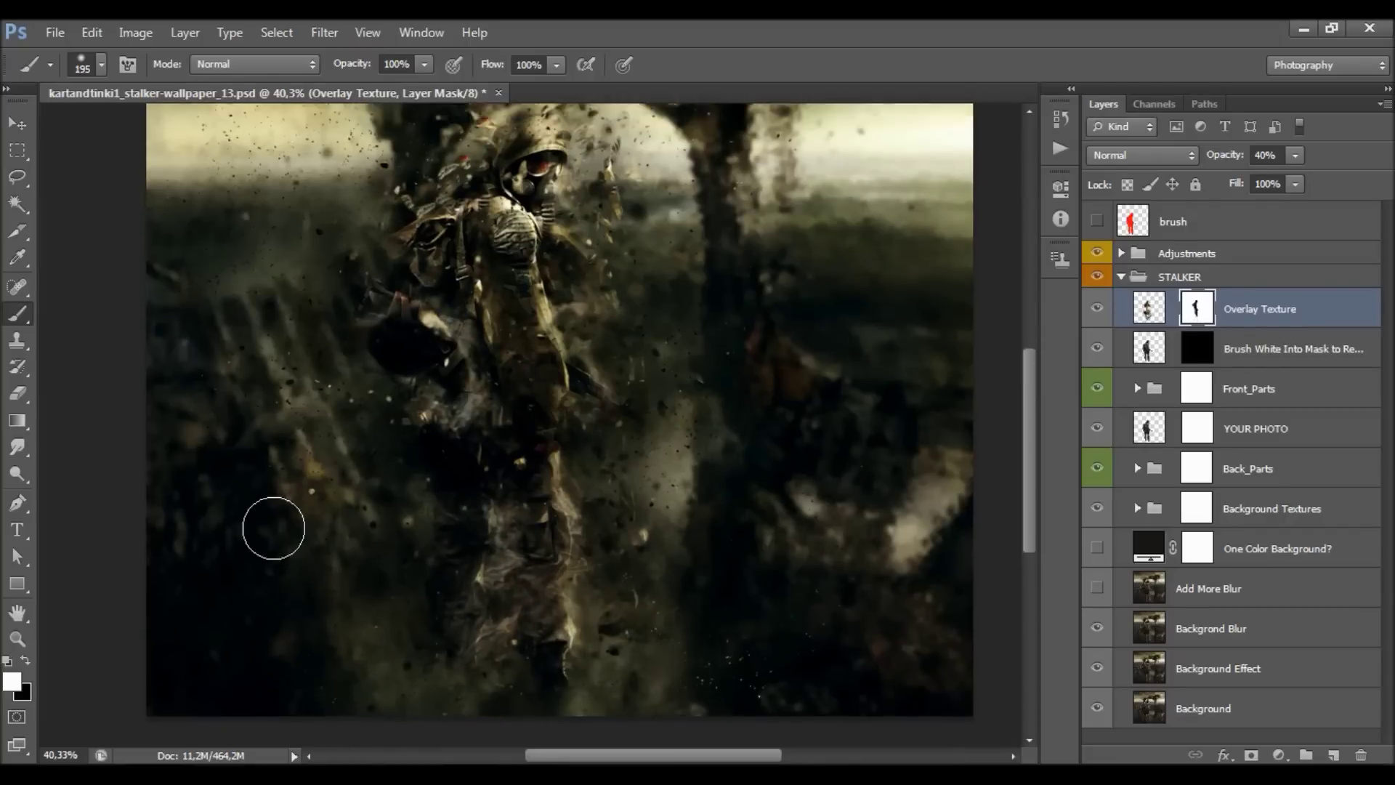
- Switch to black and paint on the Overlay Texture mask over the legs and backpack to reduce the texture
scroll(330, 523, "up", 2)
left_click(27, 660)
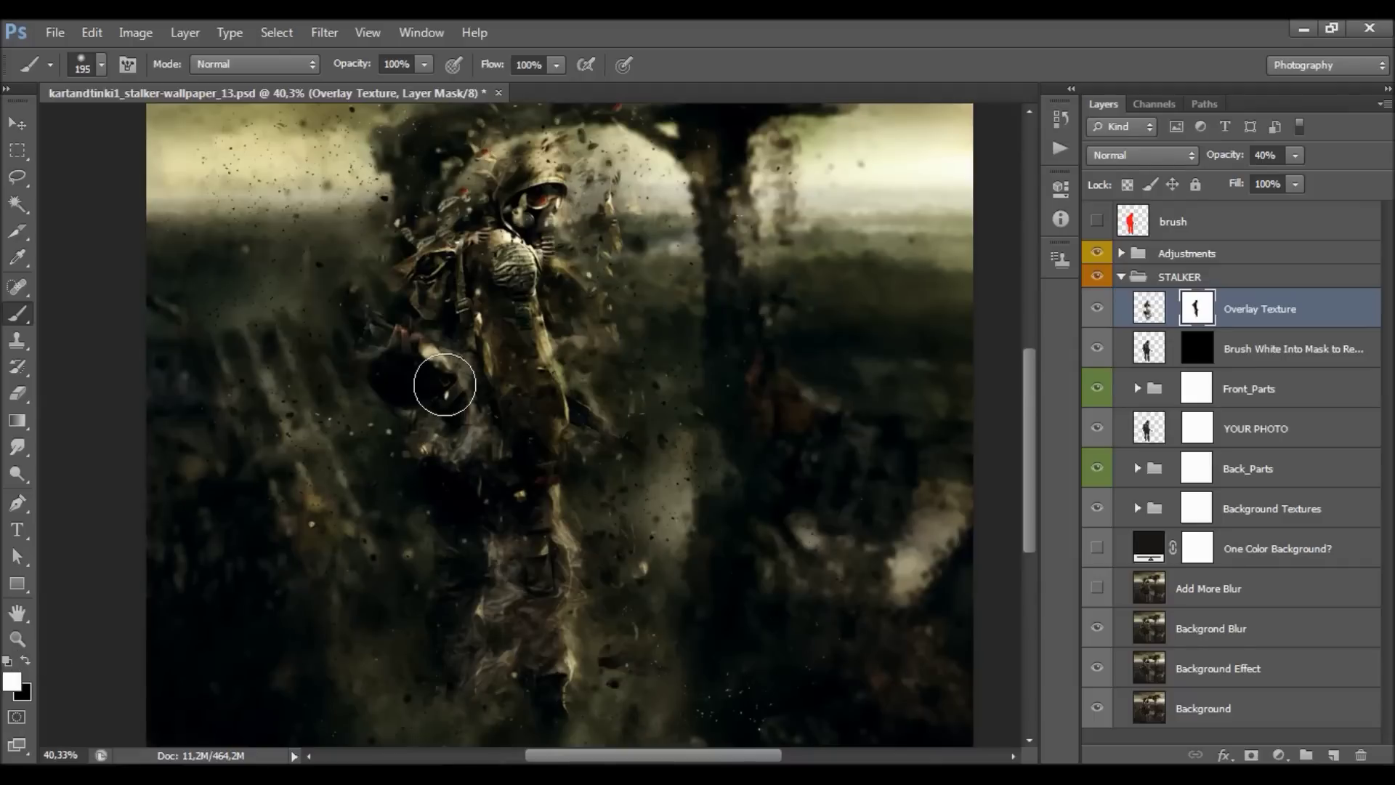
mouse_move(482, 647)
left_mouse_down()
mouse_move(489, 598)
mouse_move(537, 643)
left_mouse_up()
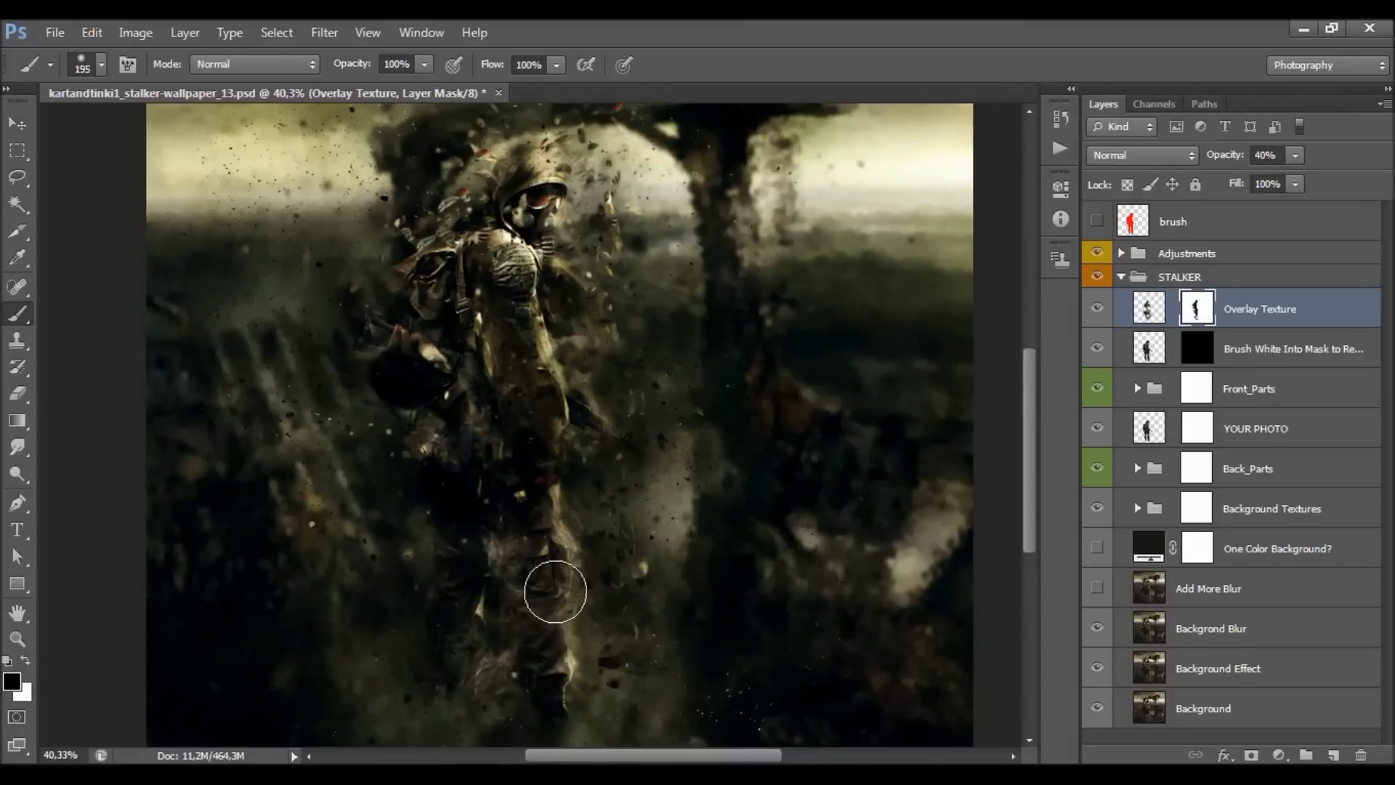
- Select the "Brush White Into Mask to Reveal Your Photo Quick" layer and read its full name without renaming it
left_click(1278, 350)
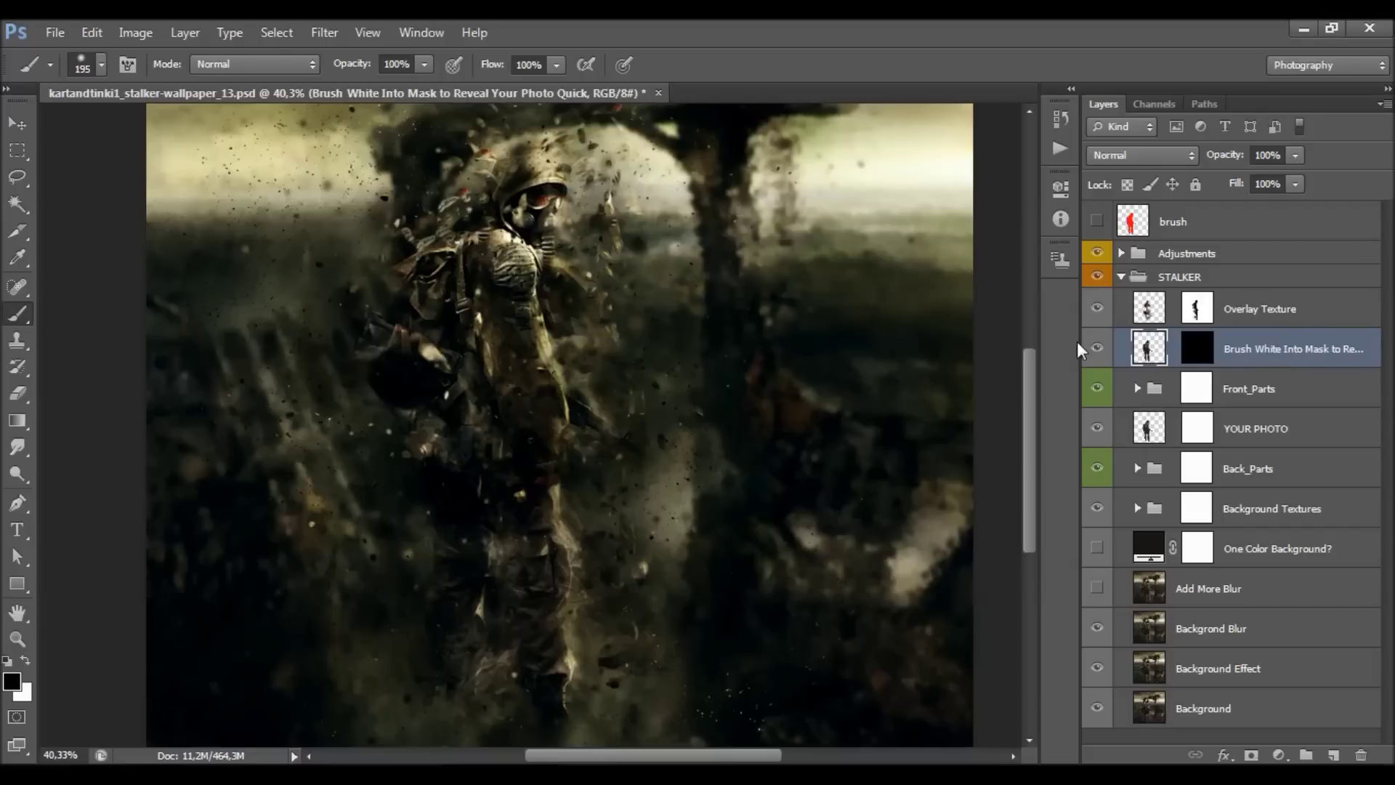
double_click(1238, 350)
left_click_drag(1249, 349, 1294, 351)
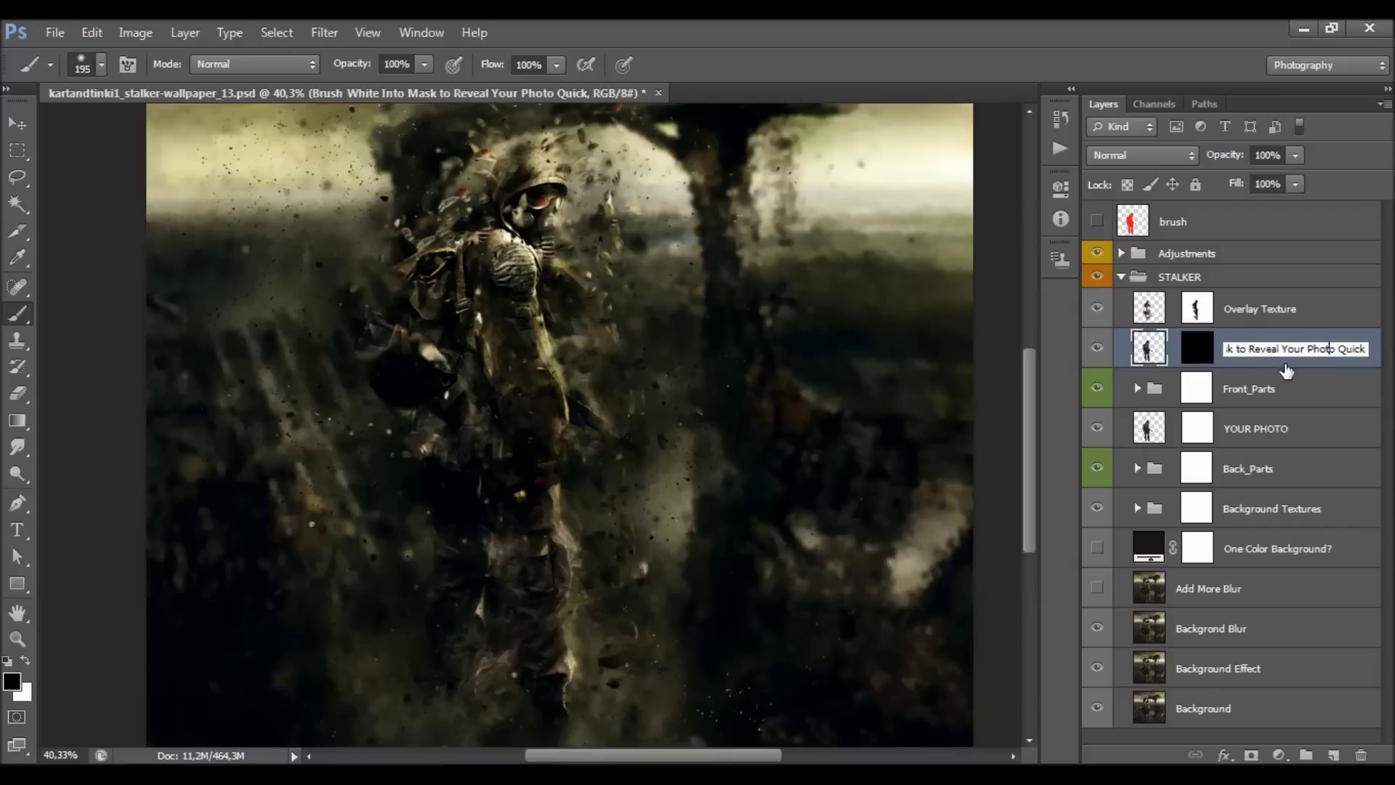
left_click(1240, 367)
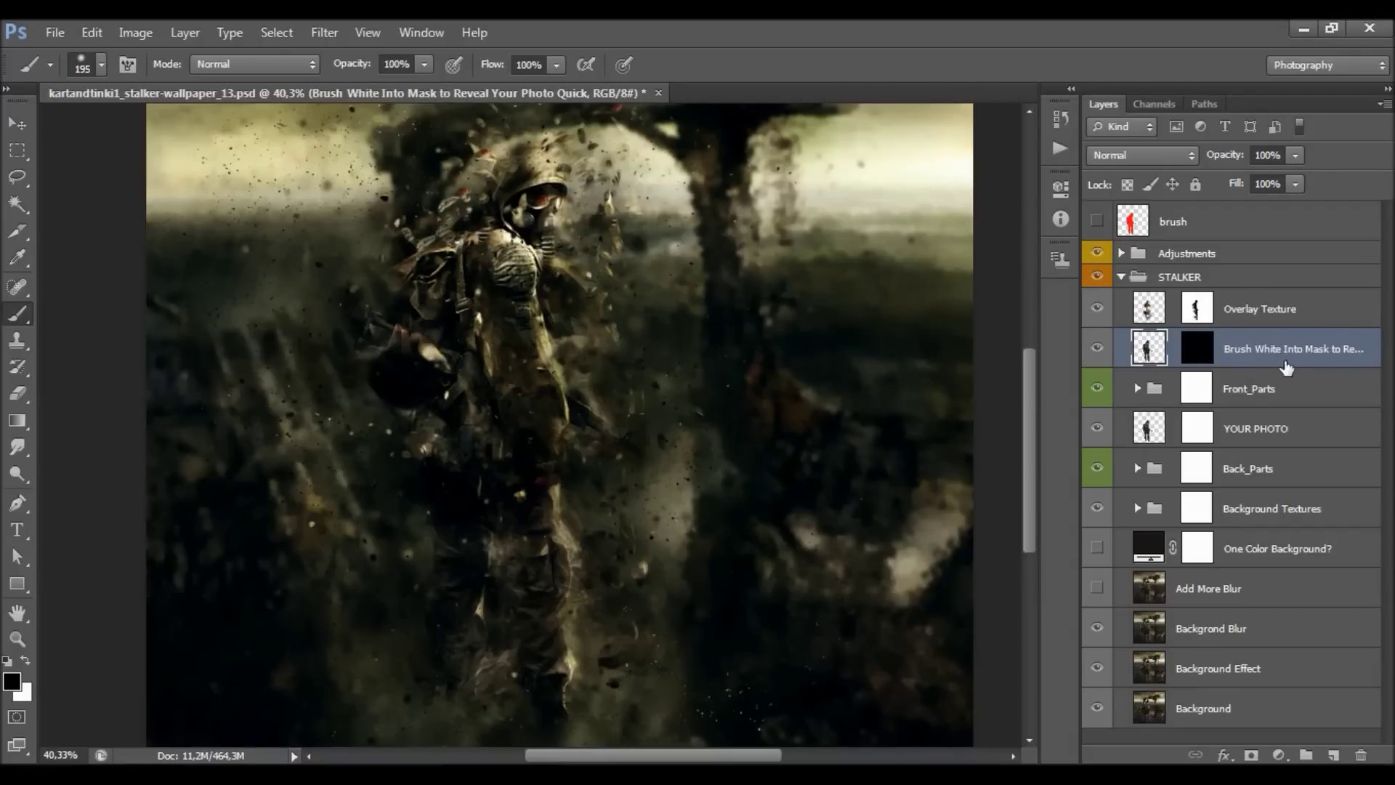
- Try painting white on this layer's mask over the figure's head and upper body to reveal the original photo
left_click(1192, 359)
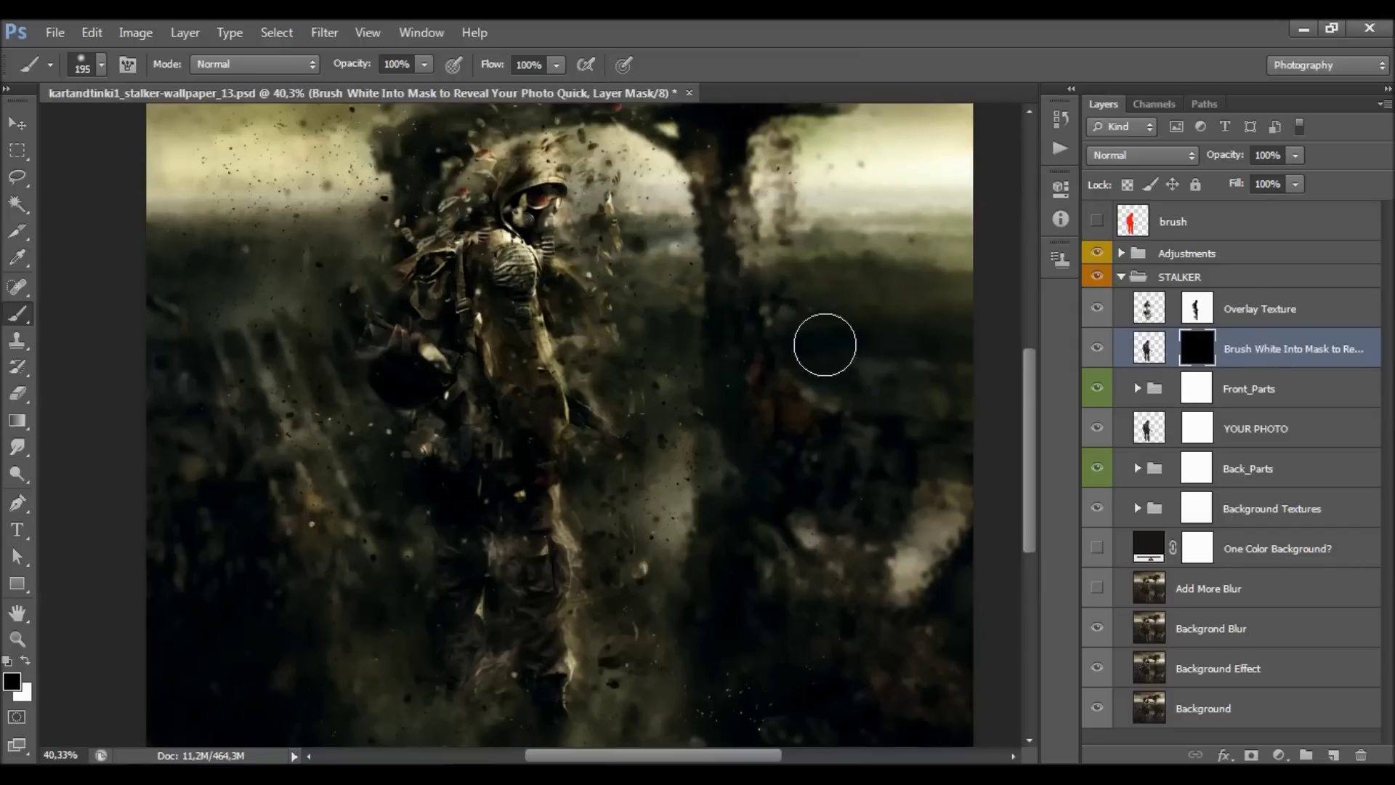
left_click(26, 660)
mouse_move(535, 186)
left_mouse_down()
mouse_move(500, 280)
mouse_move(510, 222)
mouse_move(486, 355)
mouse_move(497, 408)
mouse_move(578, 211)
mouse_move(484, 193)
left_mouse_up()
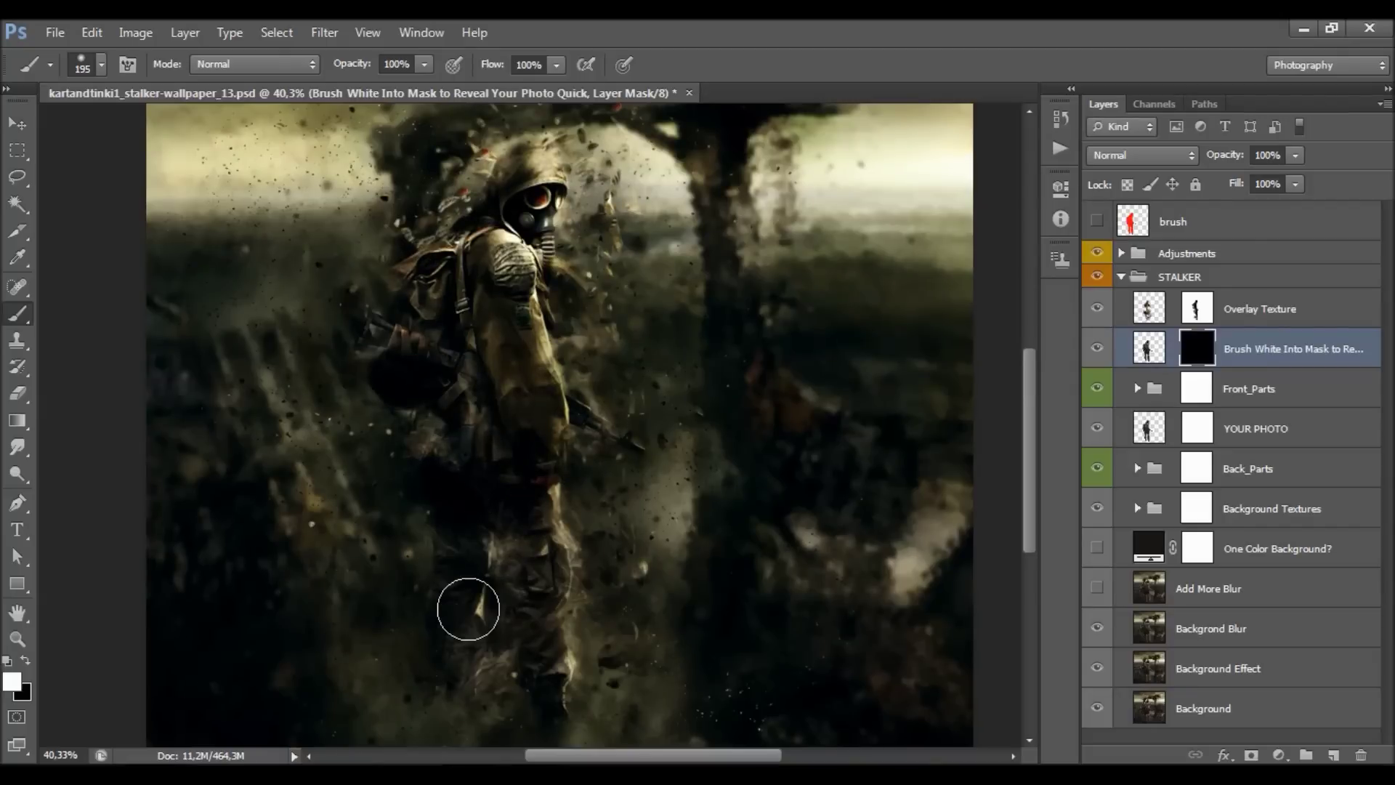
left_click_drag(550, 182, 567, 341)
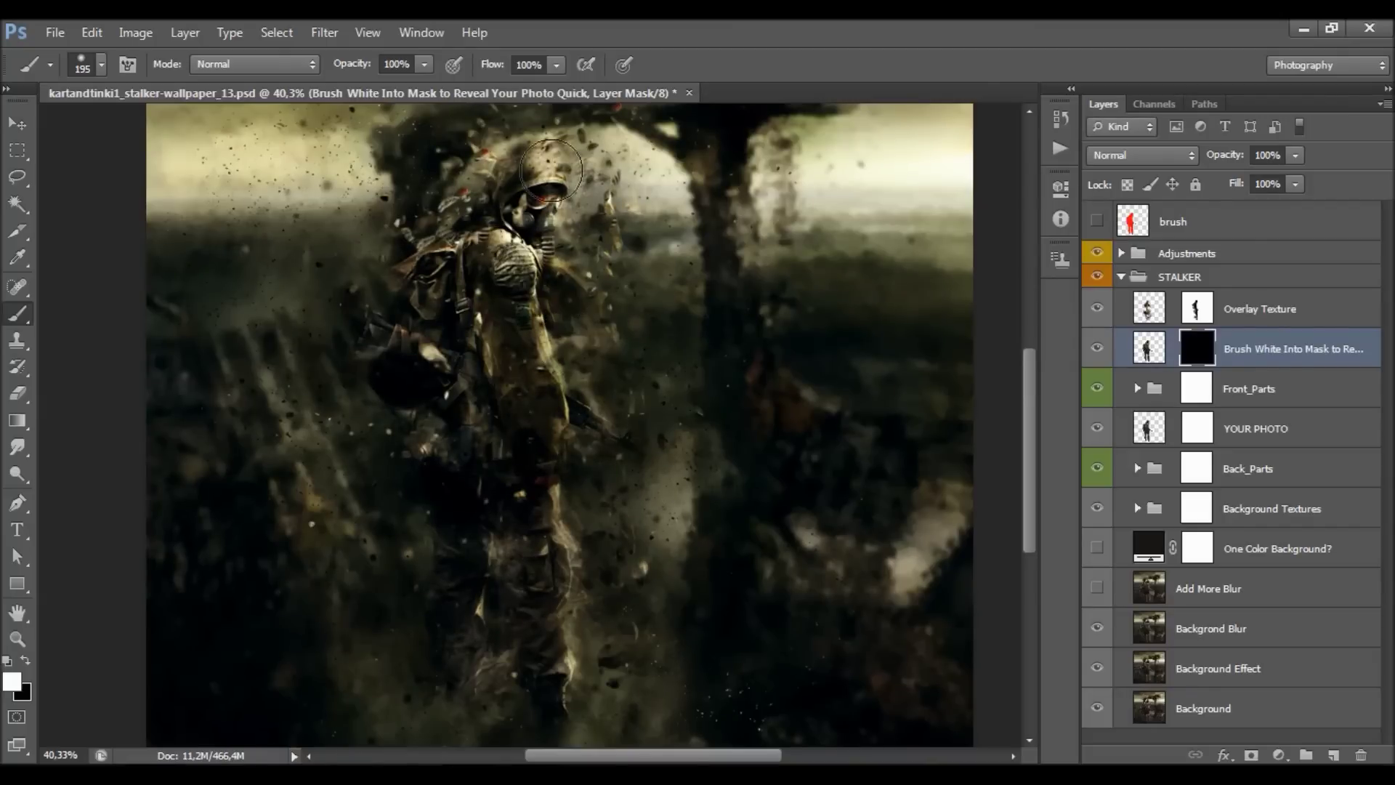
scroll(545, 298, "up", 3)
scroll(506, 311, "down", 3)
scroll(516, 178, "up", 4)
scroll(556, 247, "down", 5)
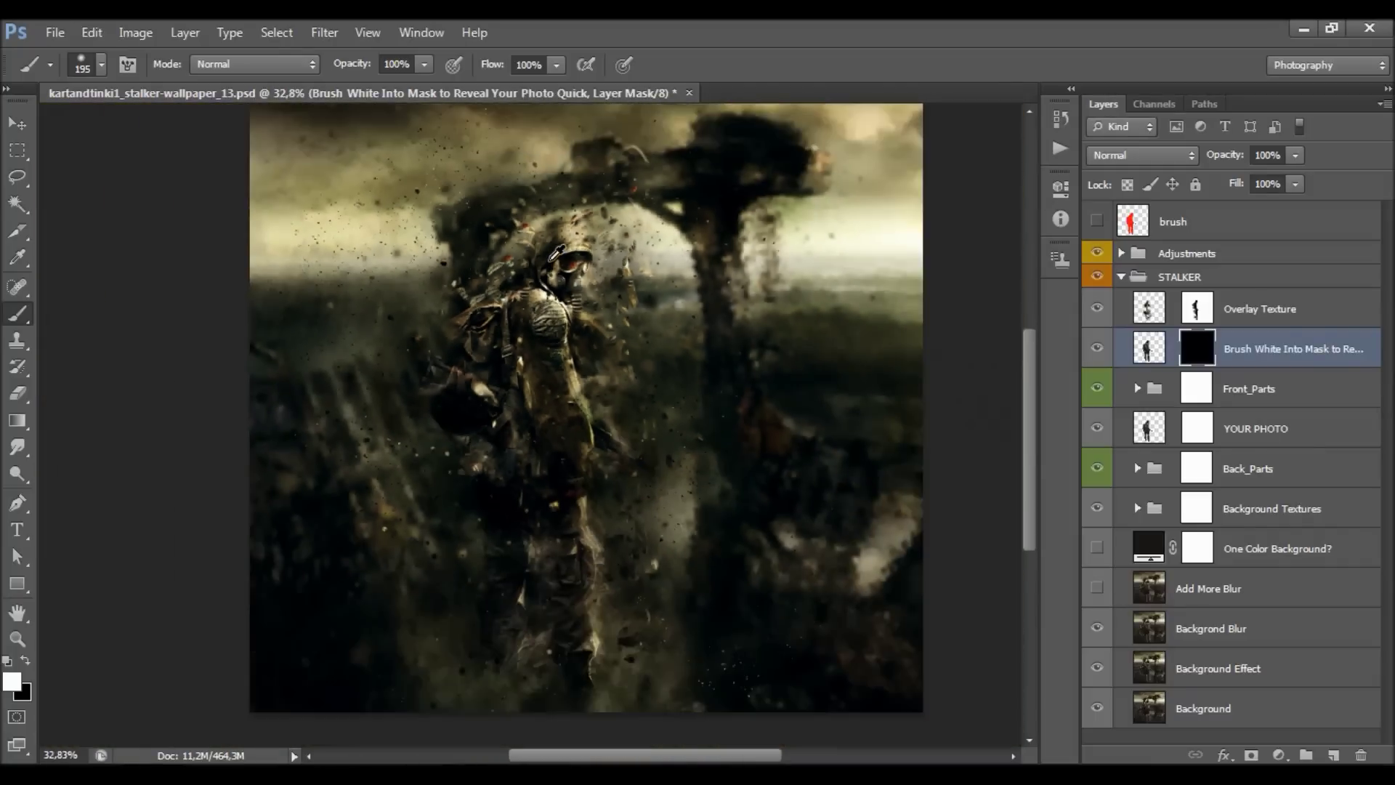
scroll(523, 342, "up", 1)
scroll(501, 320, "up", 1)
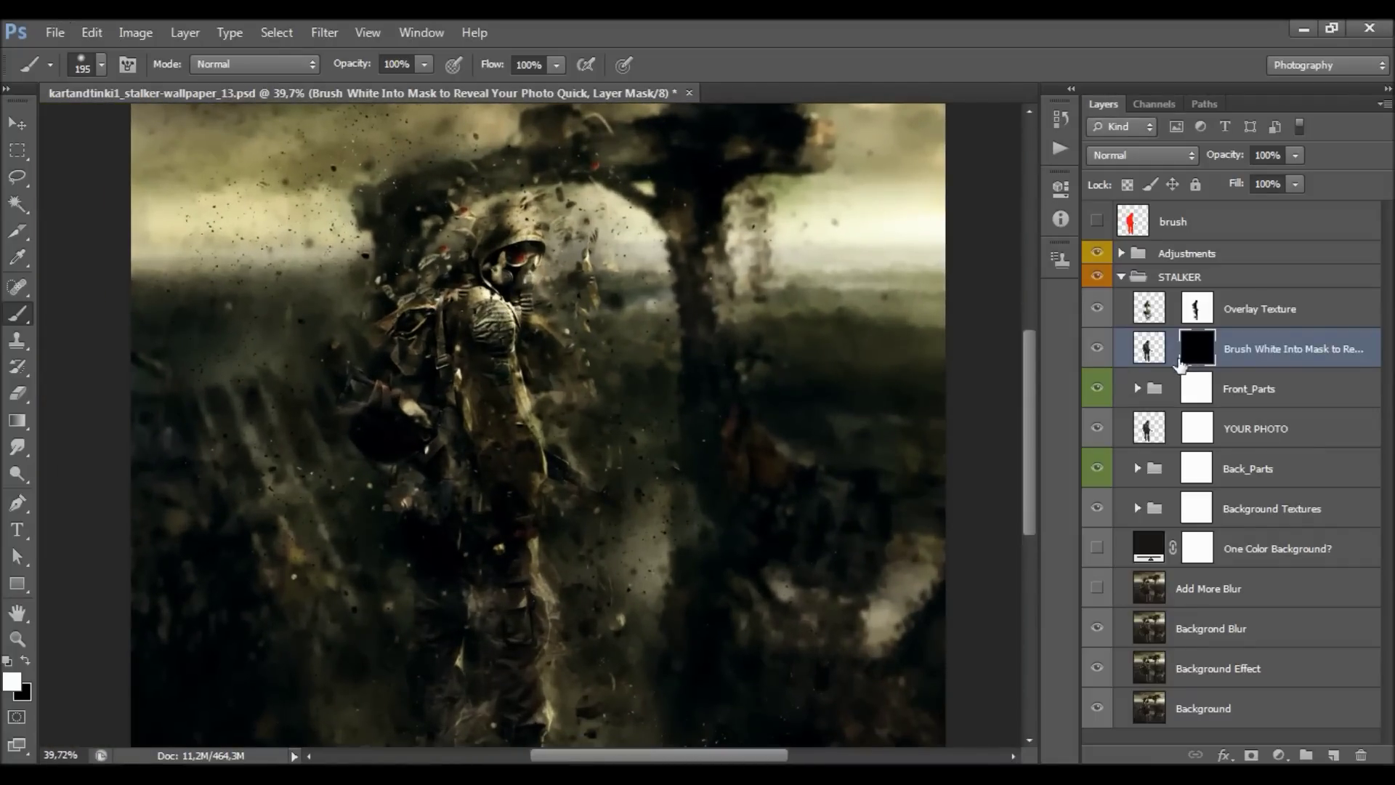
- Select the Front_Parts group and toggle its visibility off and on to see what it contributes
left_click(1254, 379)
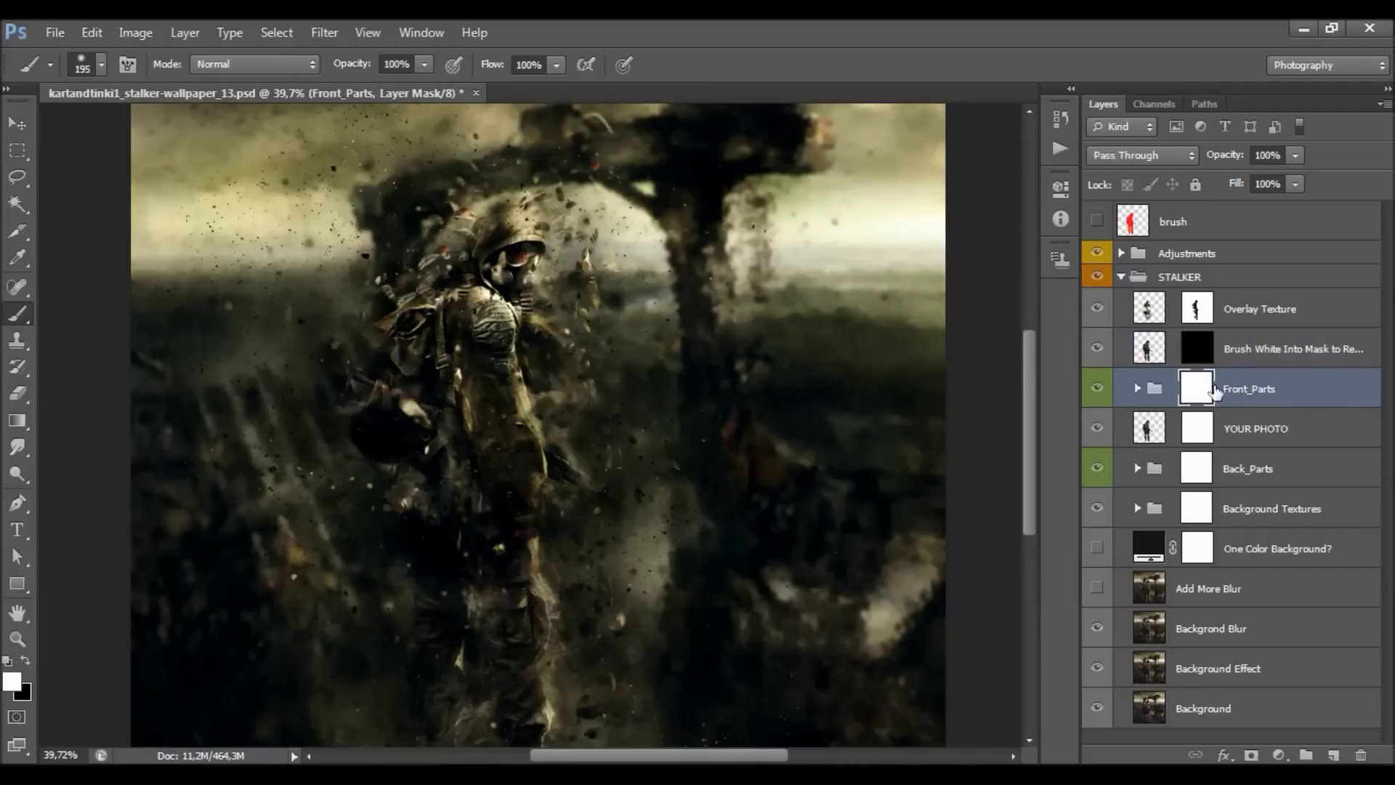
left_click(1097, 391)
left_click(1098, 390)
left_click(1101, 392)
left_click(1100, 392)
- Try moving the whole Front_Parts group sideways across the figure with the Move tool
left_click(1157, 391)
left_click(17, 125)
left_click_drag(588, 360, 539, 351)
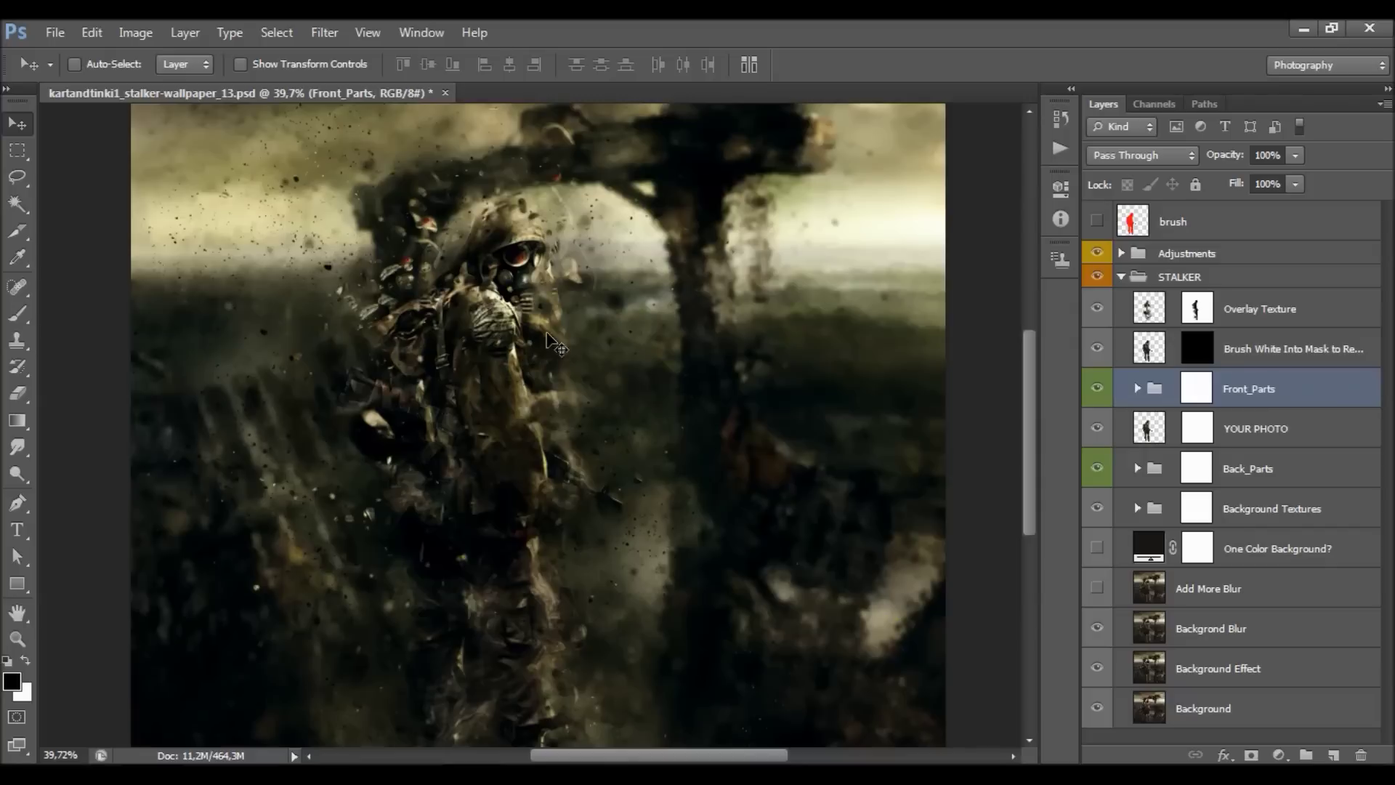
- Try painting black with the 195 px brush on the Front_Parts mask to hide the debris around the backpack
left_click(1195, 389)
left_click(18, 314)
left_click(26, 661)
mouse_move(385, 265)
left_mouse_down()
mouse_move(414, 288)
mouse_move(462, 194)
mouse_move(396, 329)
left_mouse_up()
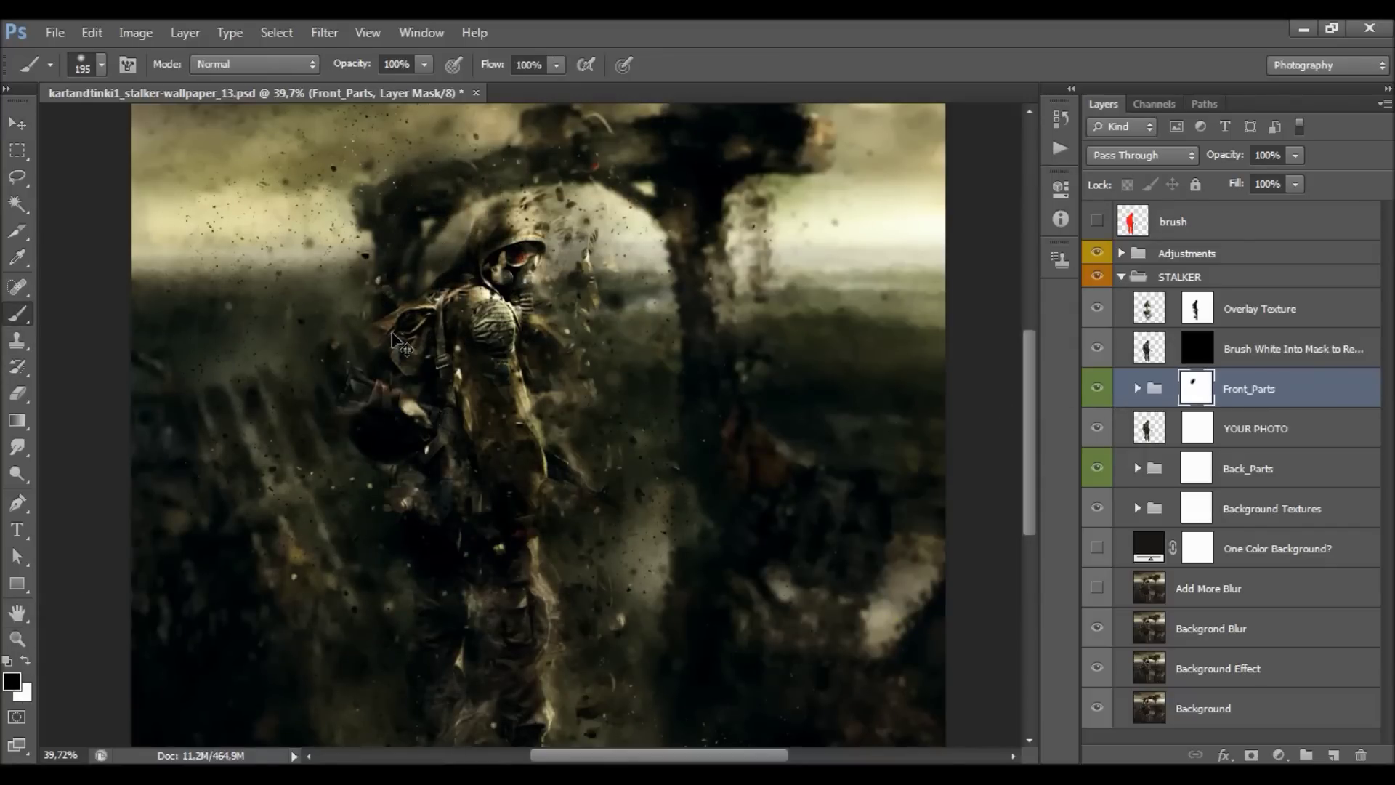
key("ctrl+z")
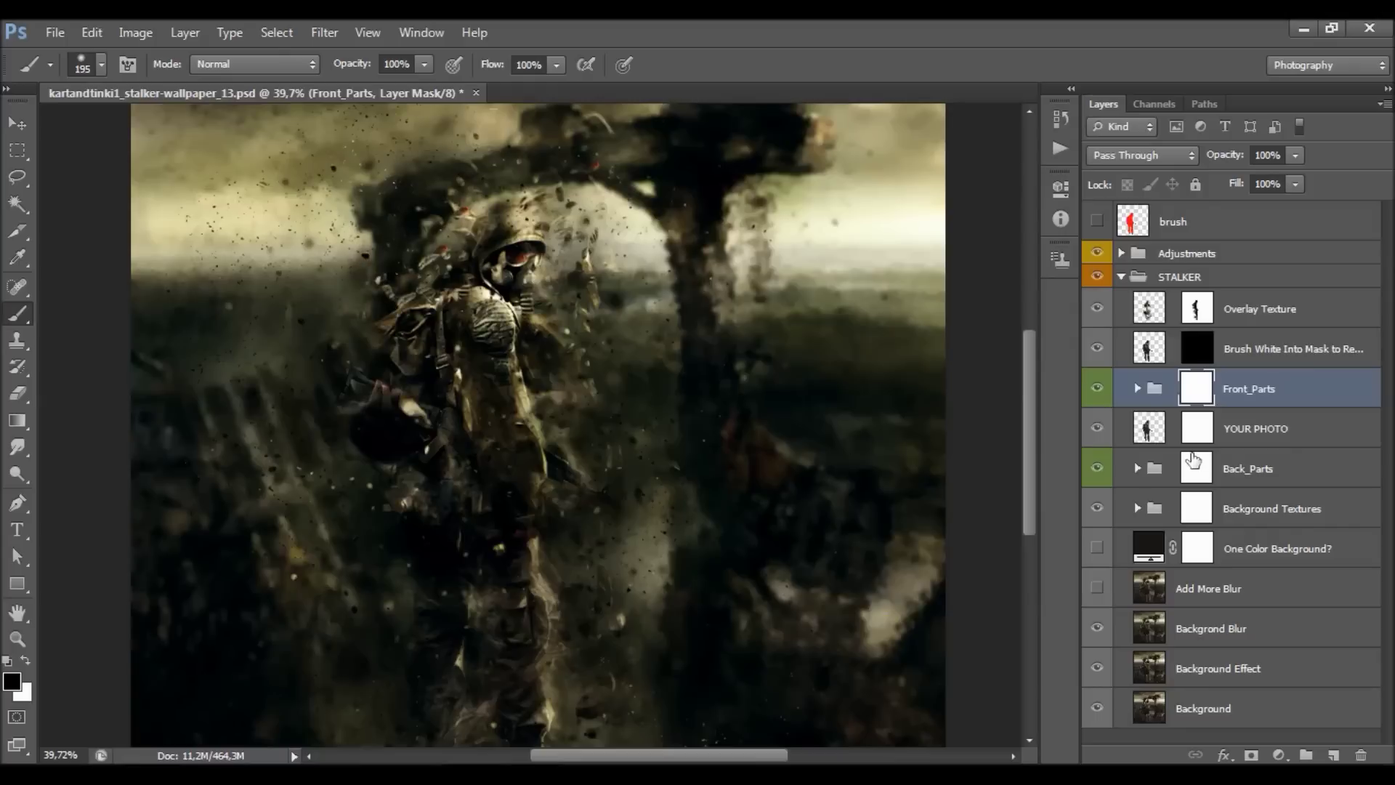
- Expand the Front_Parts group and look through its FP layers
left_click(1137, 389)
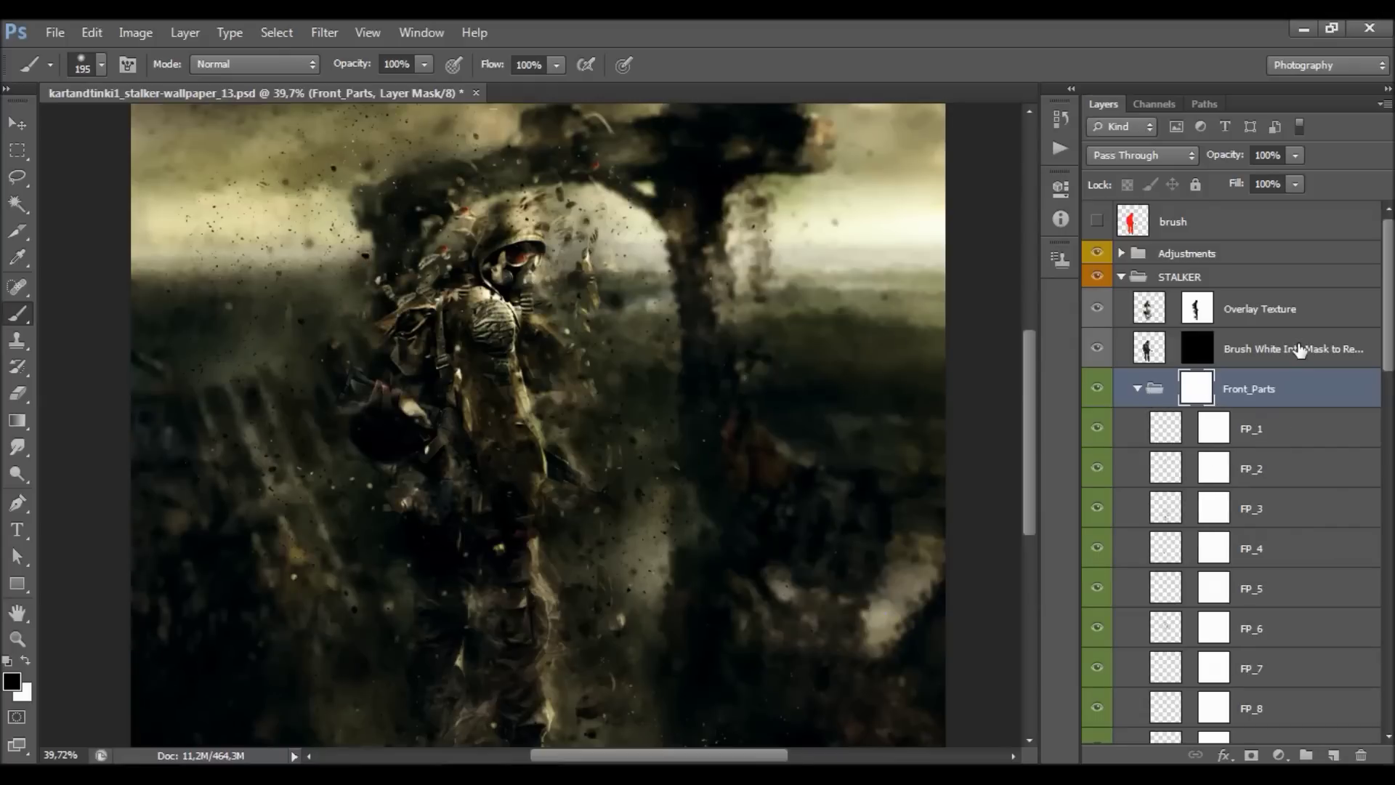
scroll(1298, 348, "down", 15)
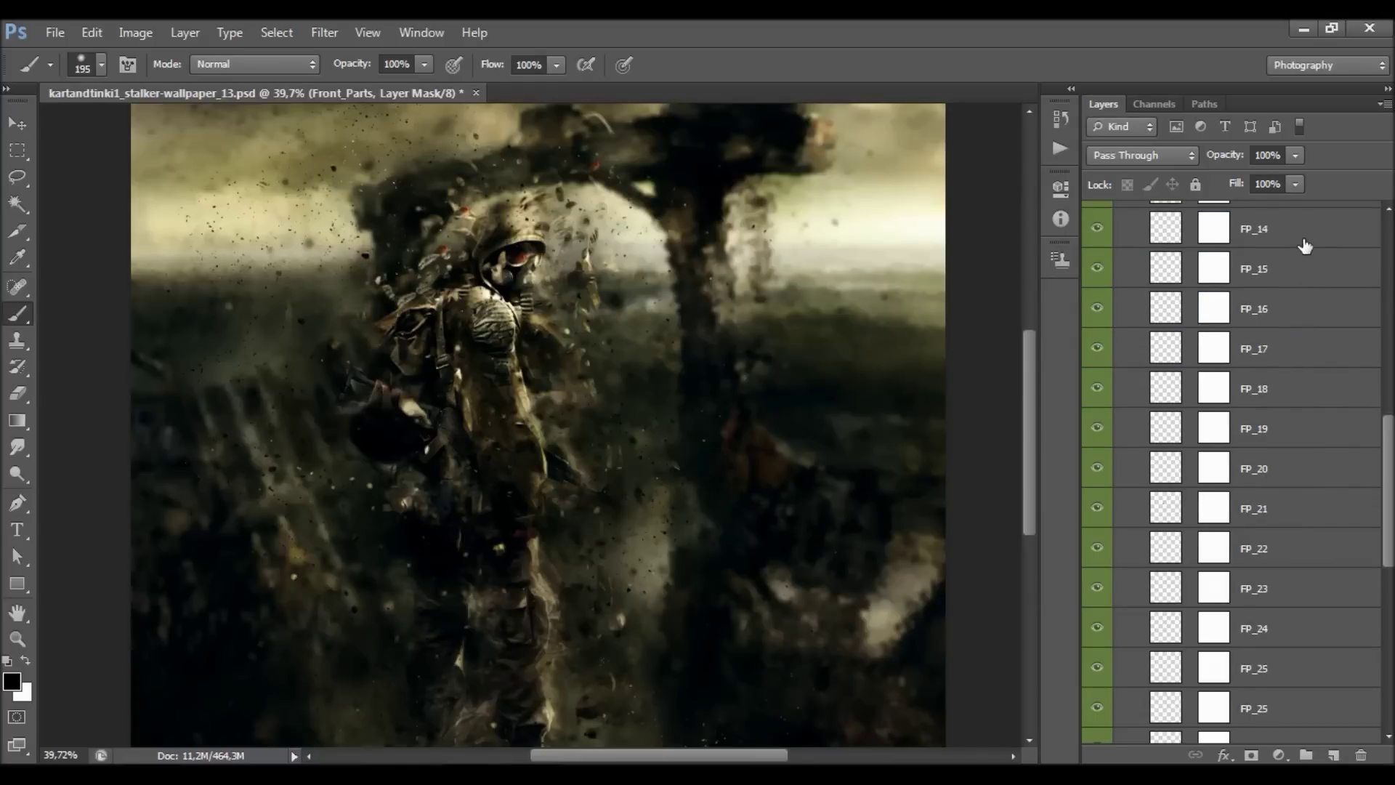
scroll(1278, 312, "down", 3)
scroll(1261, 351, "up", 15)
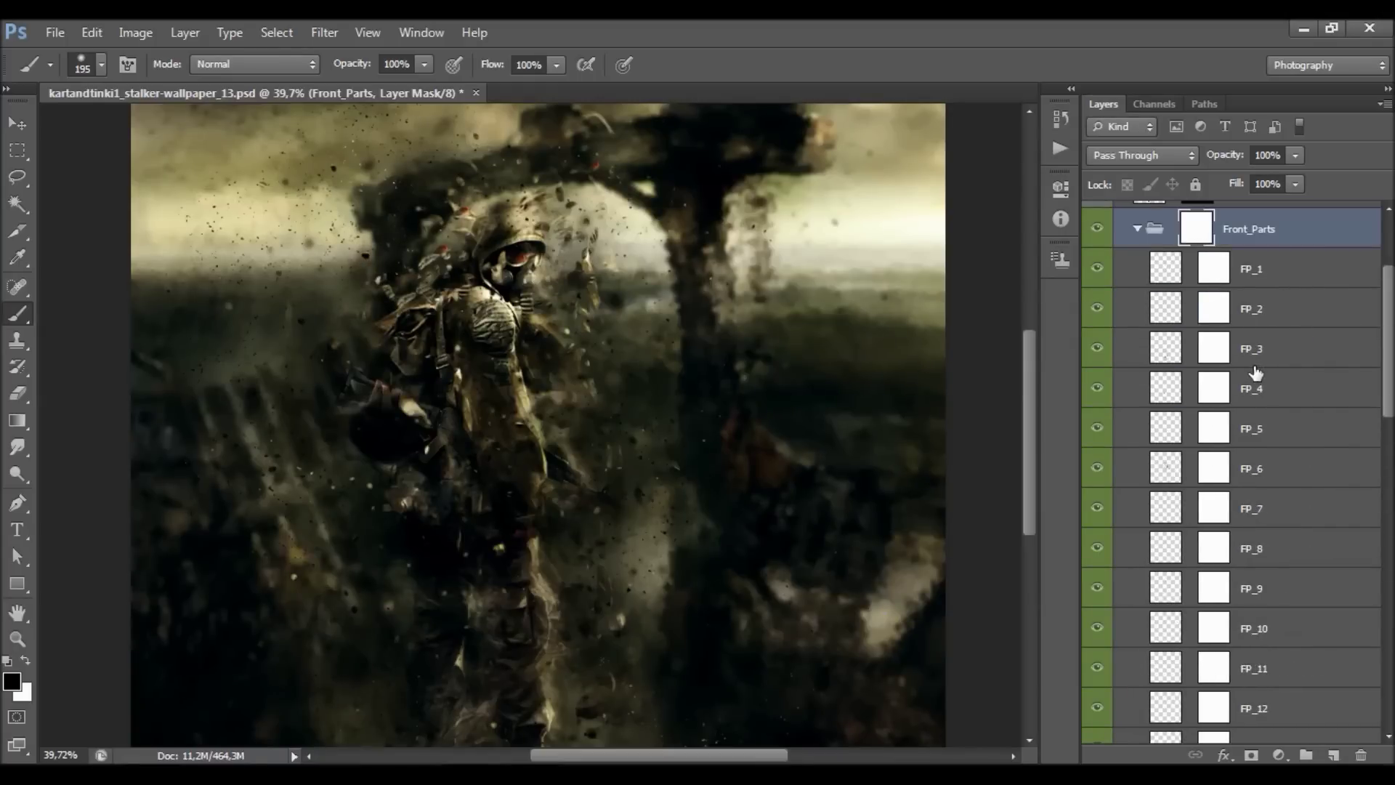
- Try moving and transforming the FP_1 layer inside the Front_Parts group
left_click(1282, 286)
key("v")
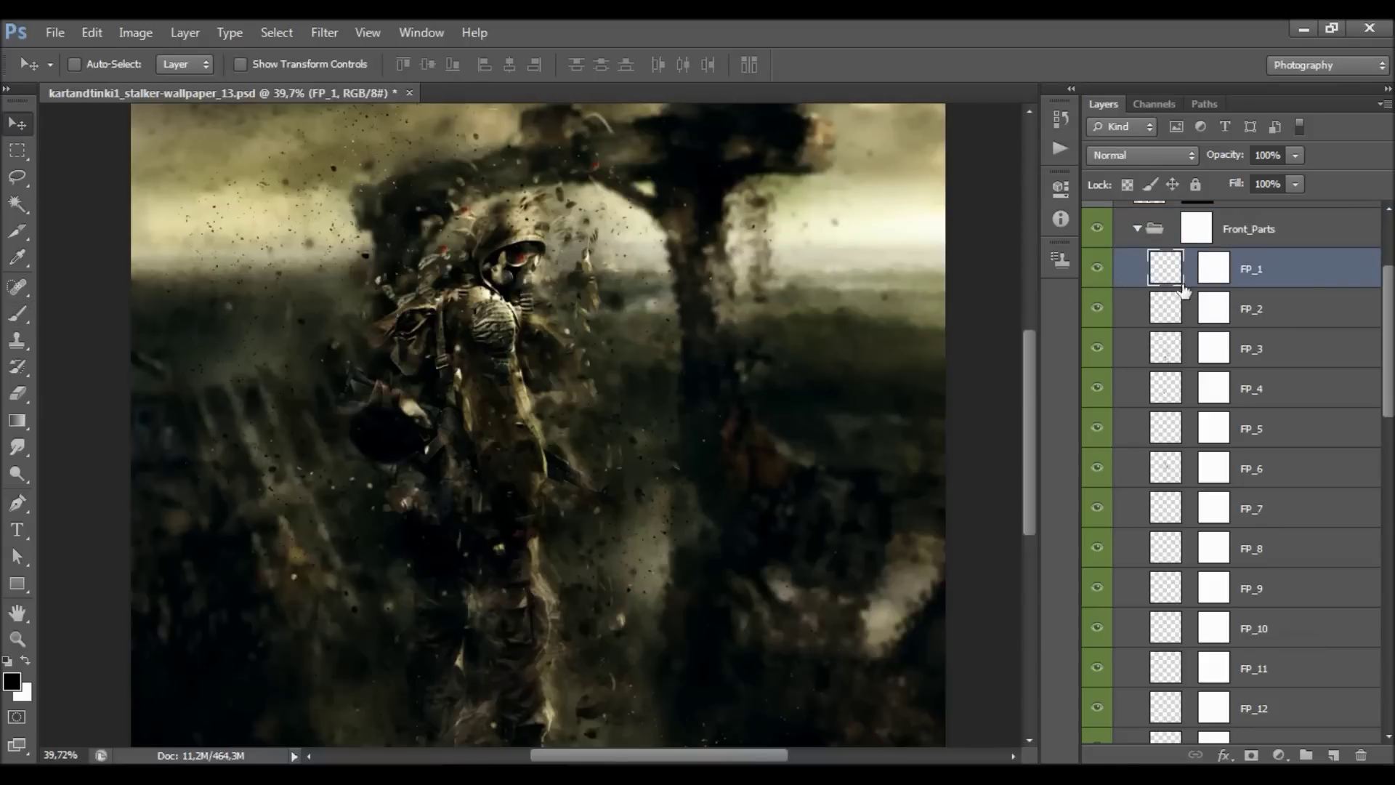
mouse_move(519, 418)
left_mouse_down()
mouse_move(498, 340)
mouse_move(381, 427)
left_mouse_up()
right_click(600, 274)
left_click(669, 465)
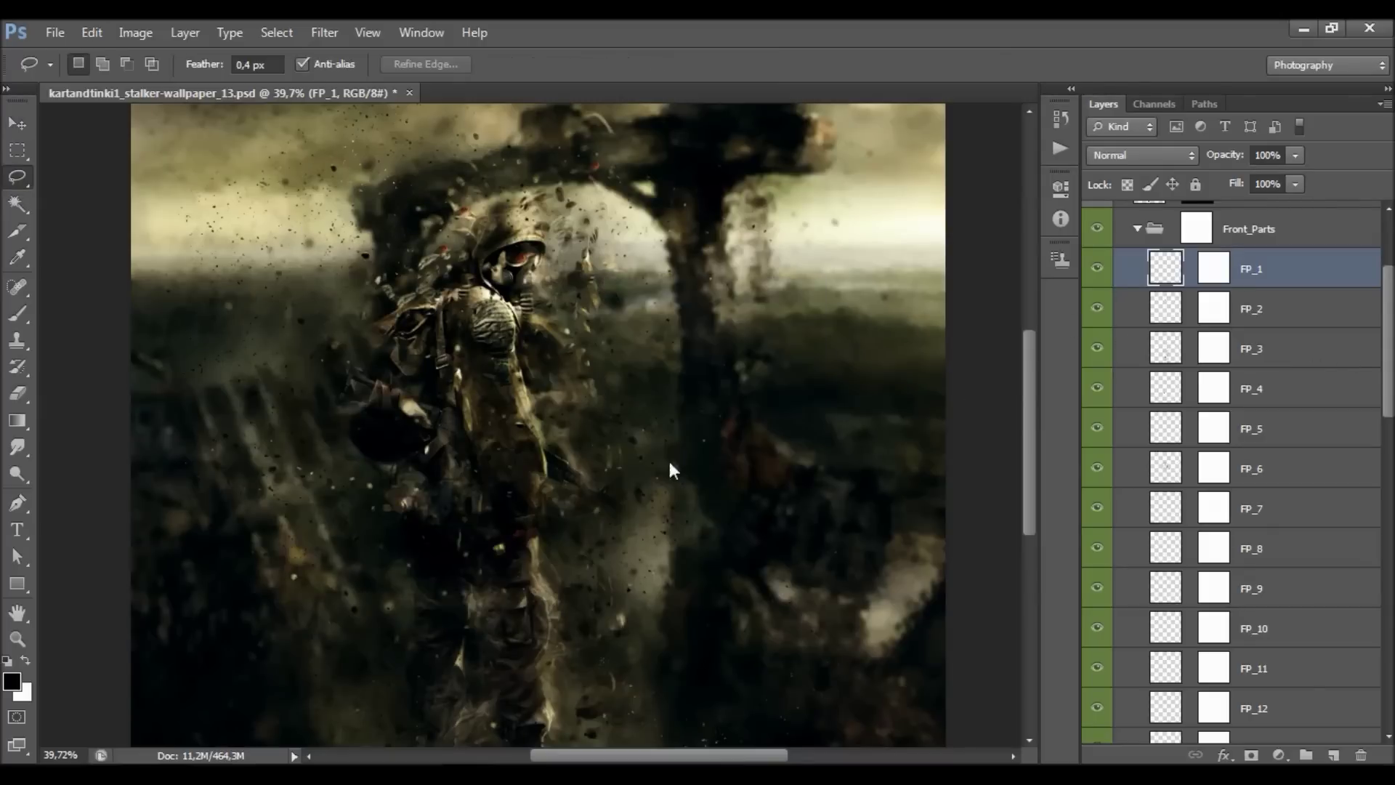
left_click_drag(729, 357, 727, 224)
left_click_drag(458, 179, 581, 131)
left_click(1026, 64)
- Try duplicating the FP_1 layer and shifting the copy slightly, and delete the copy
key("ctrl+j")
key("v")
mouse_move(407, 364)
left_mouse_down()
mouse_move(450, 356)
mouse_move(426, 365)
left_mouse_up()
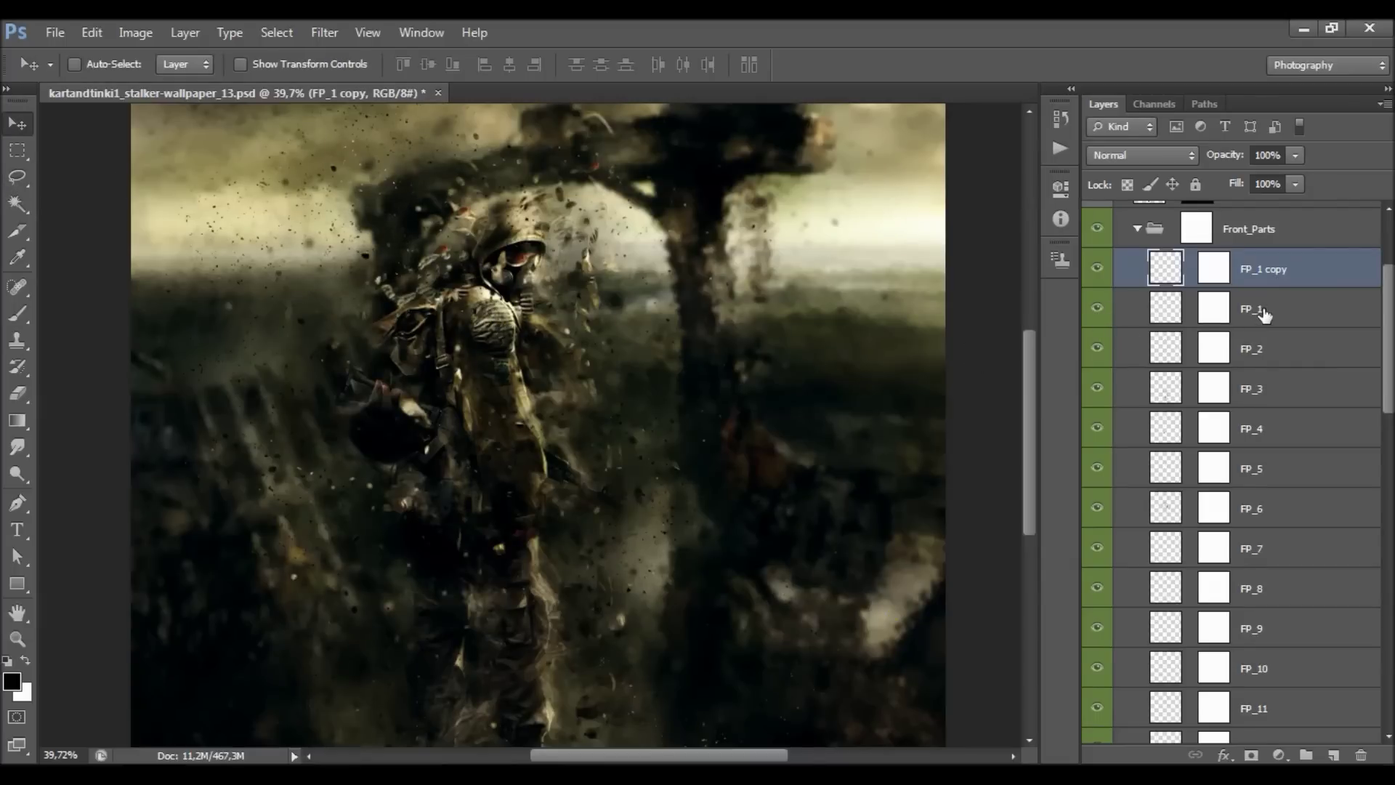
key("Delete")
- Try duplicating the Front_Parts group and moving the copy down over the figure's torso, and delete the copy
left_click(1157, 306)
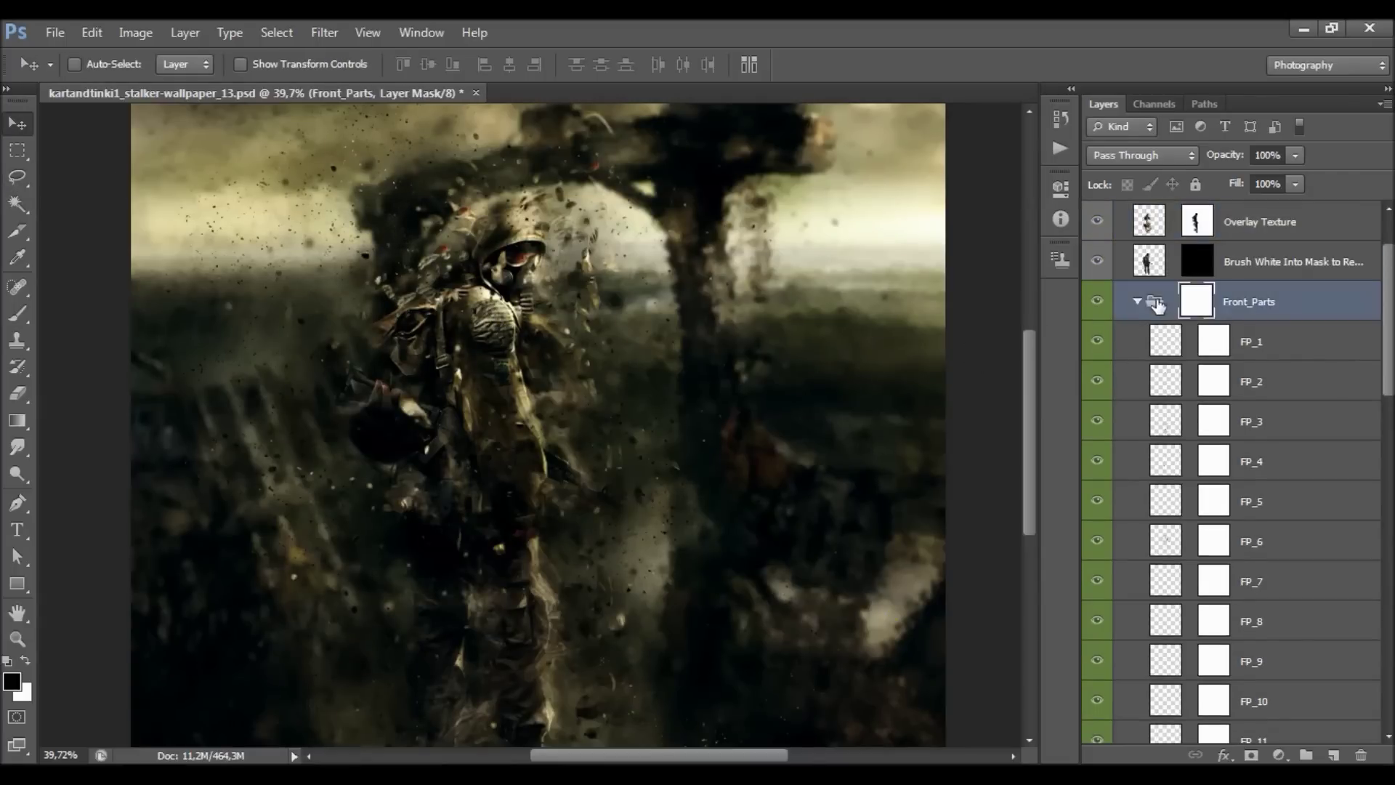
left_click_drag(517, 340, 577, 372)
left_click(1155, 307)
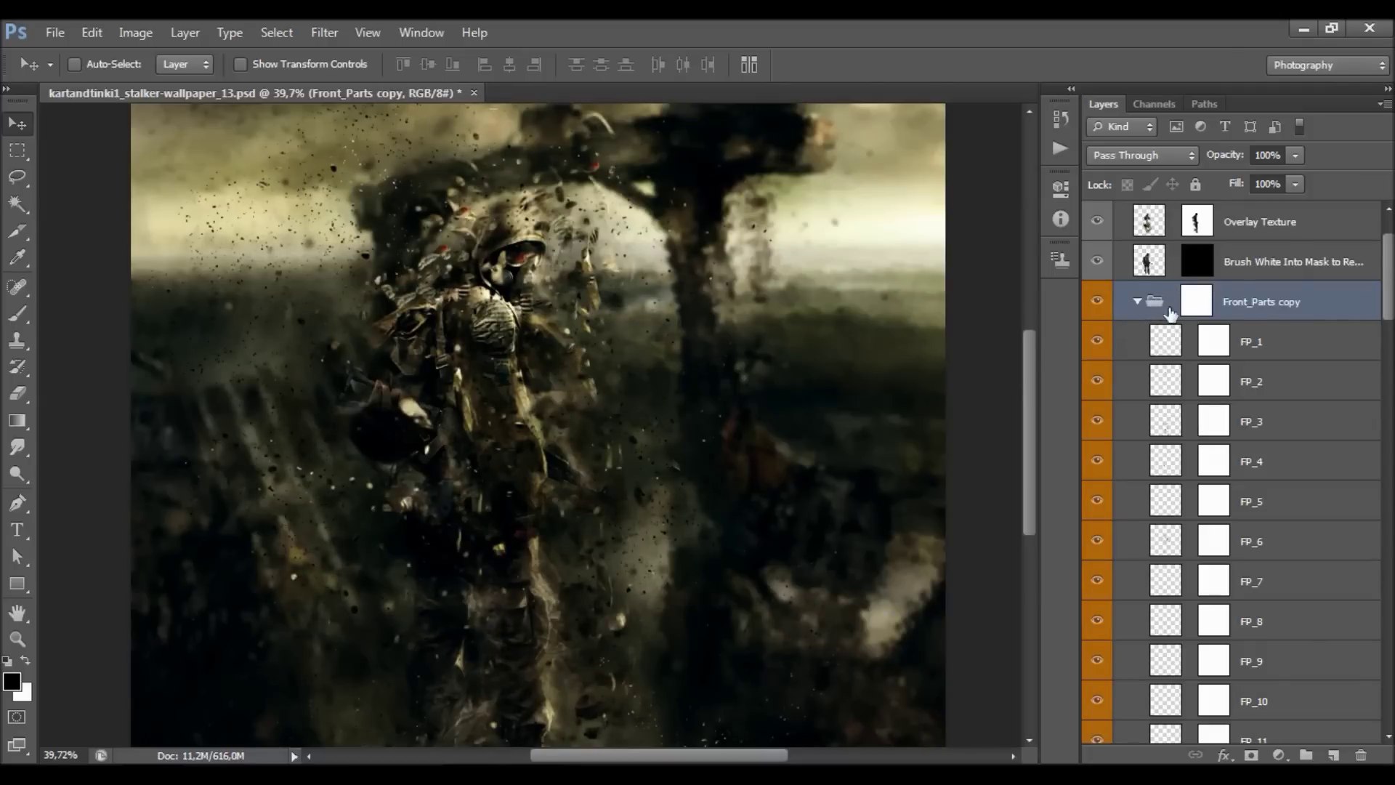
left_click_drag(549, 299, 595, 410)
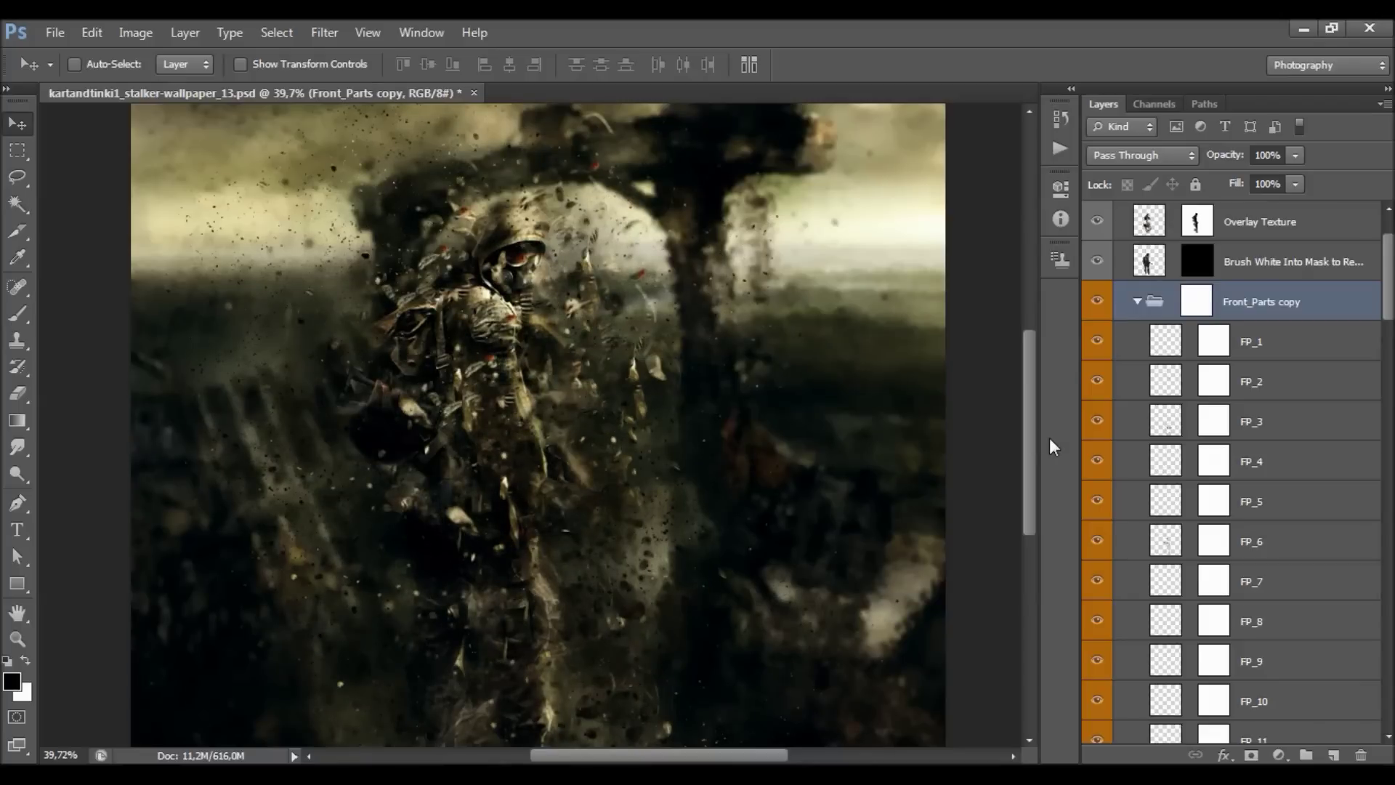
key("Delete")
- Examine the scattered particles around the figure's head, backpack and upper body up close
scroll(1206, 411, "down", 2)
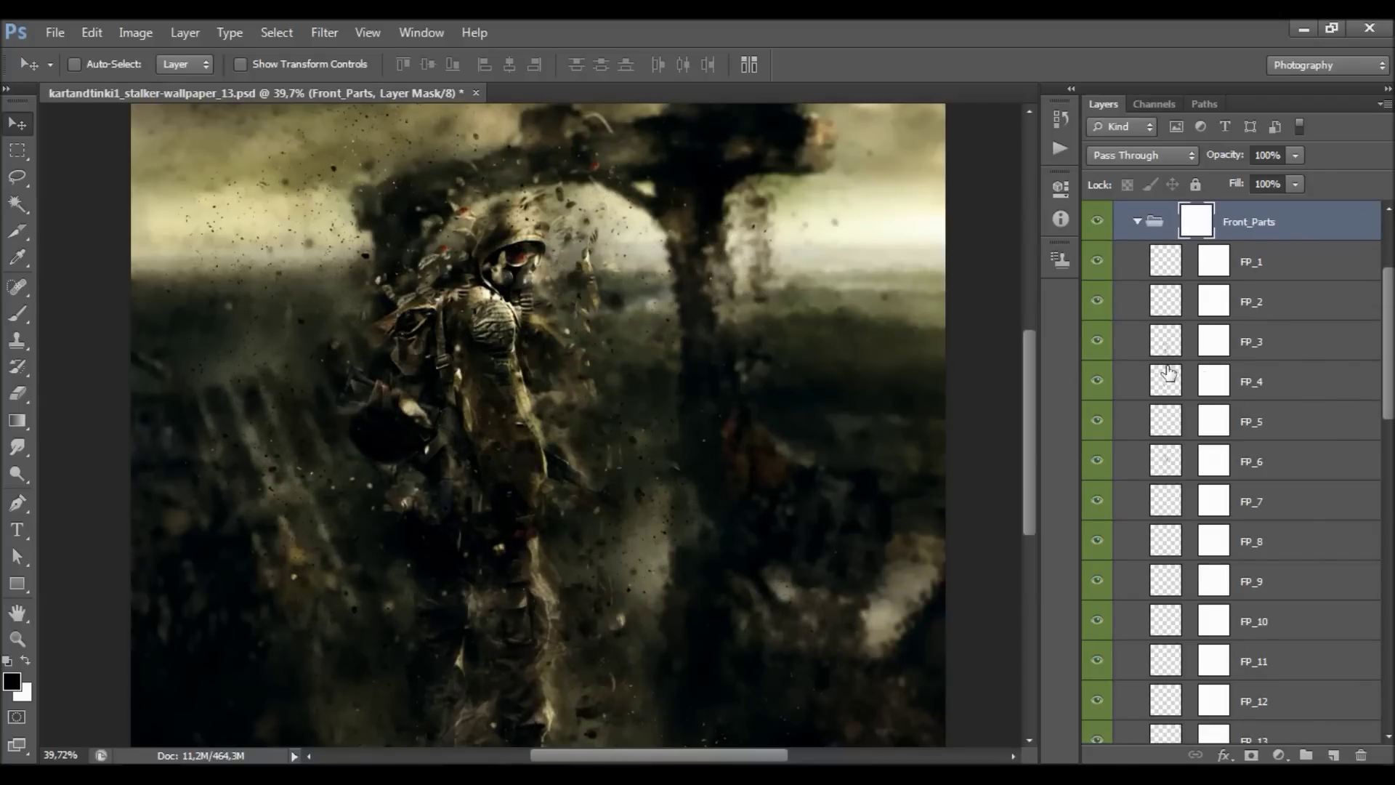
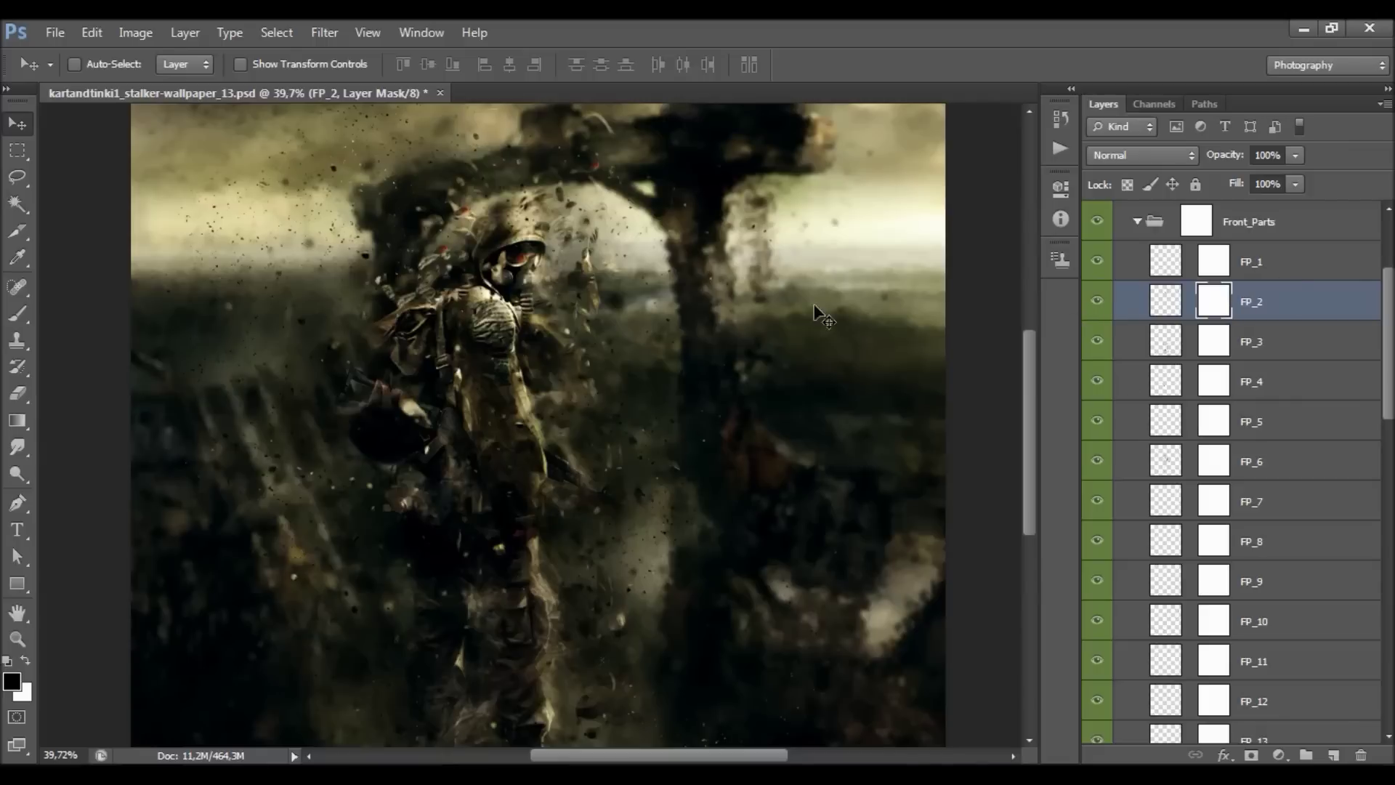
scroll(527, 298, "up", 3)
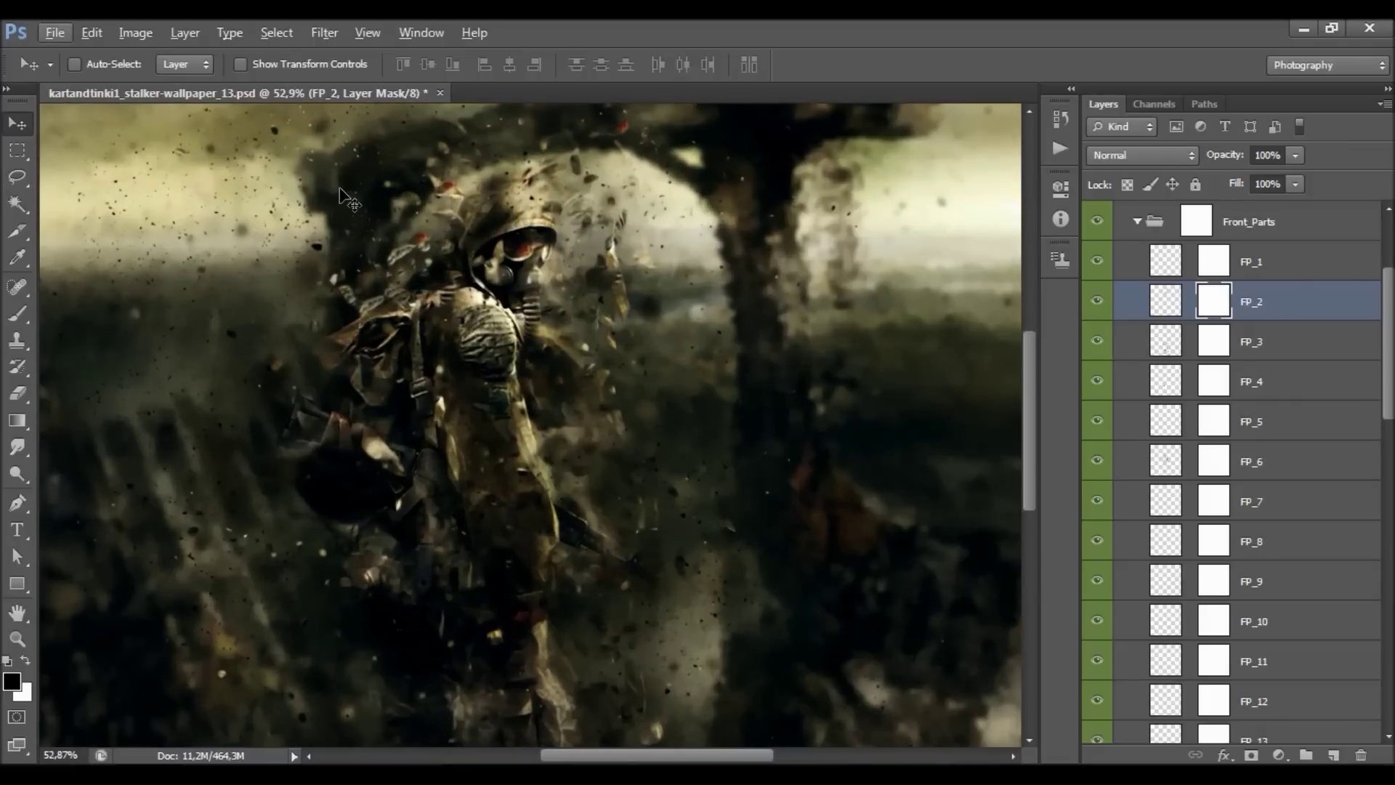
scroll(356, 196, "up", 2)
scroll(268, 145, "up", 4)
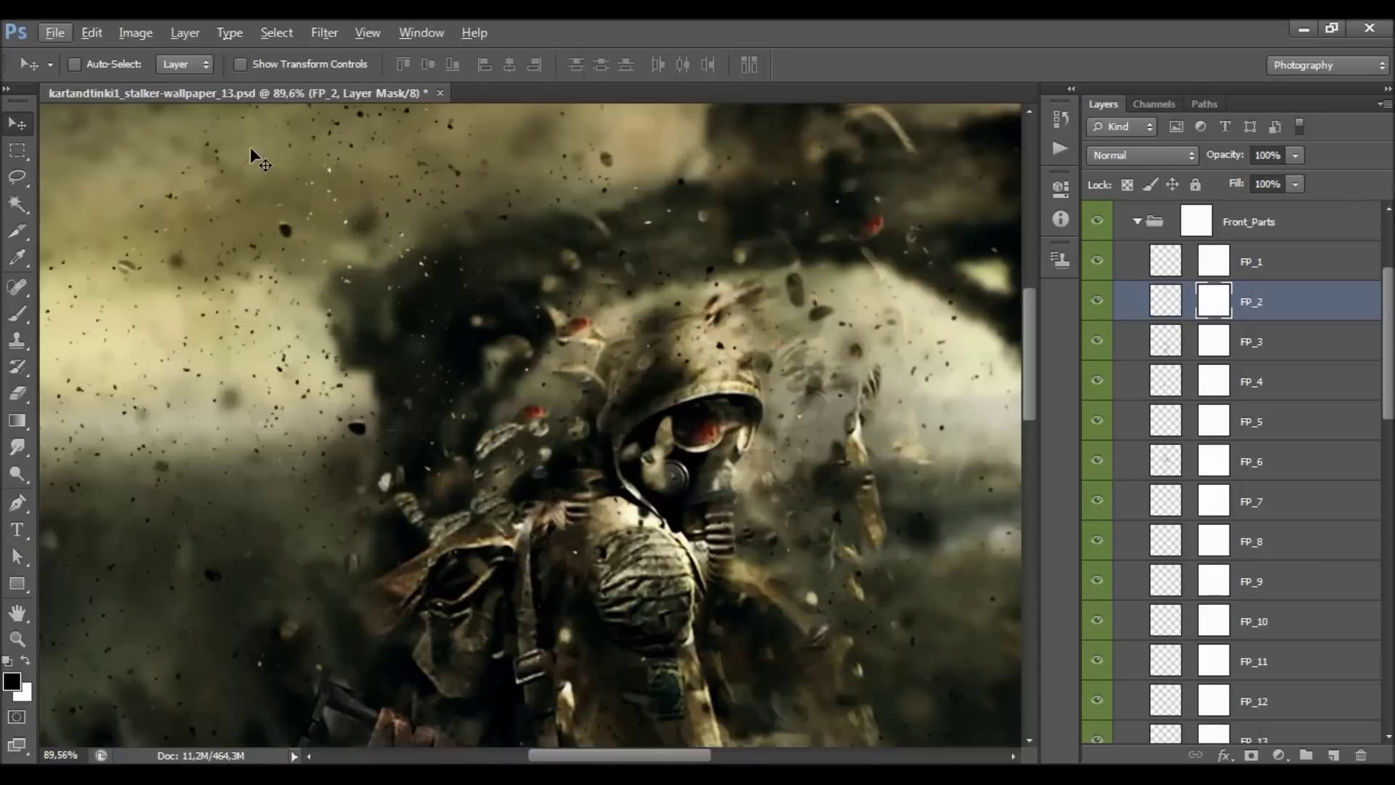
scroll(274, 154, "down", 5)
scroll(334, 376, "up", 2)
key("alt")
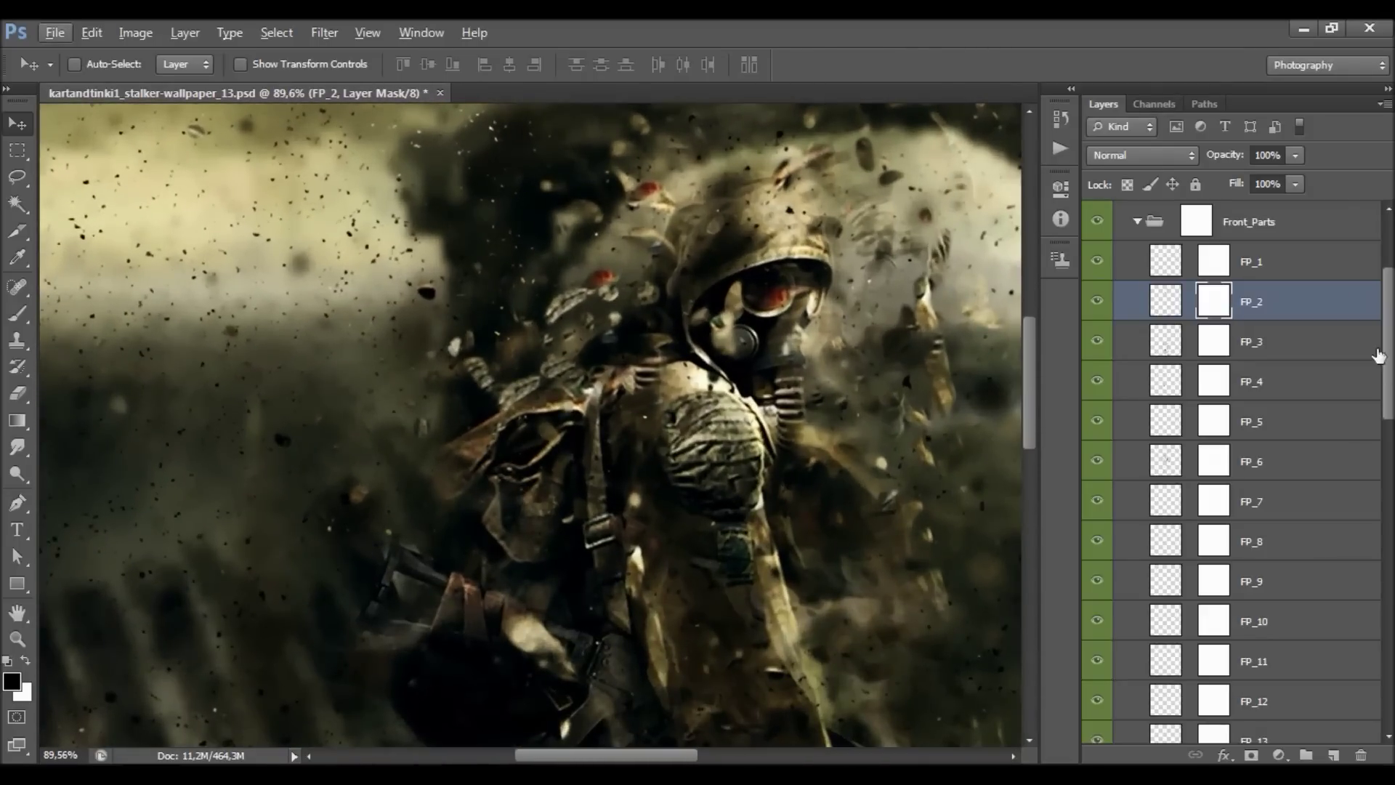
scroll(1314, 274, "up", 1)
scroll(1312, 279, "down", 2)
scroll(1306, 286, "up", 2)
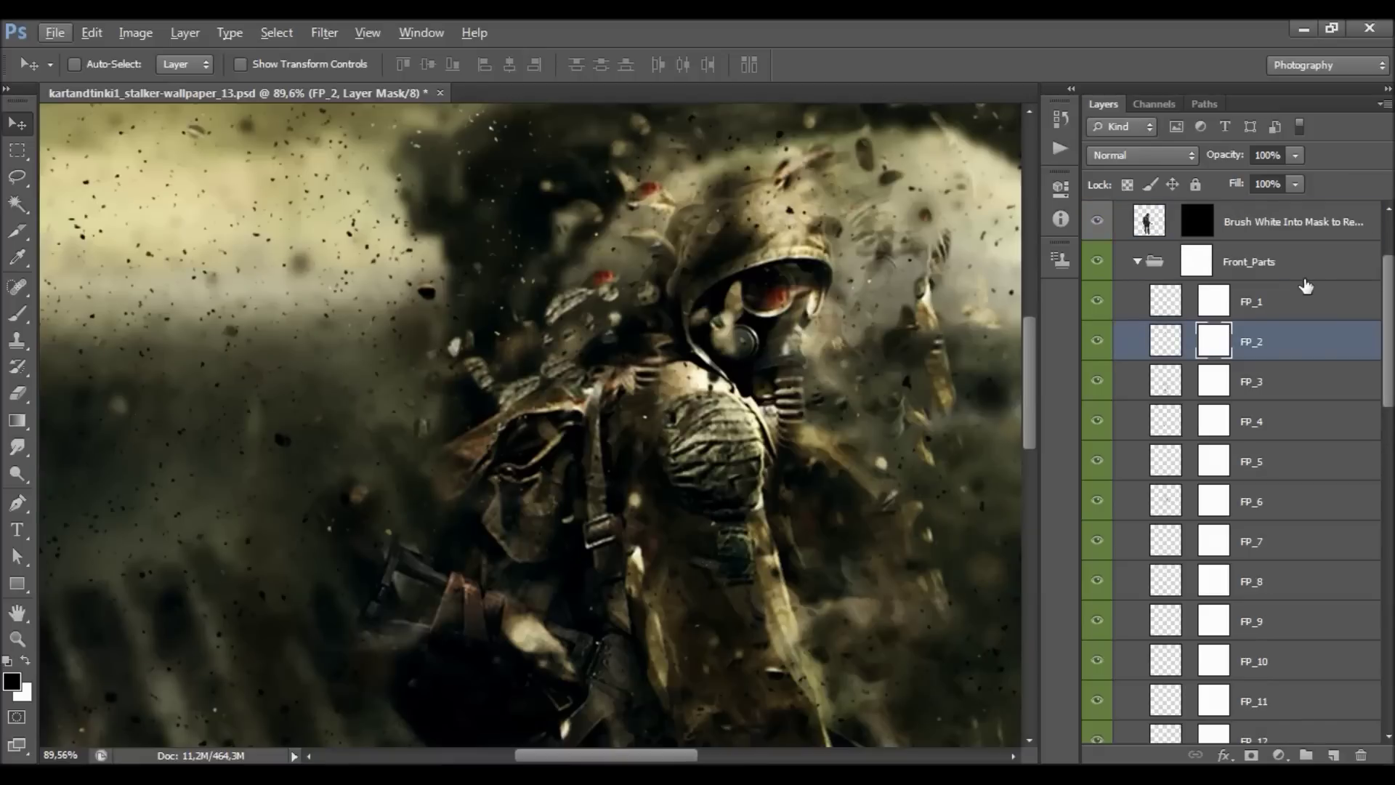
- Try painting black on the Front_Parts mask over the dark particle and debris beside the backpack
left_click(1195, 263)
left_click(18, 316)
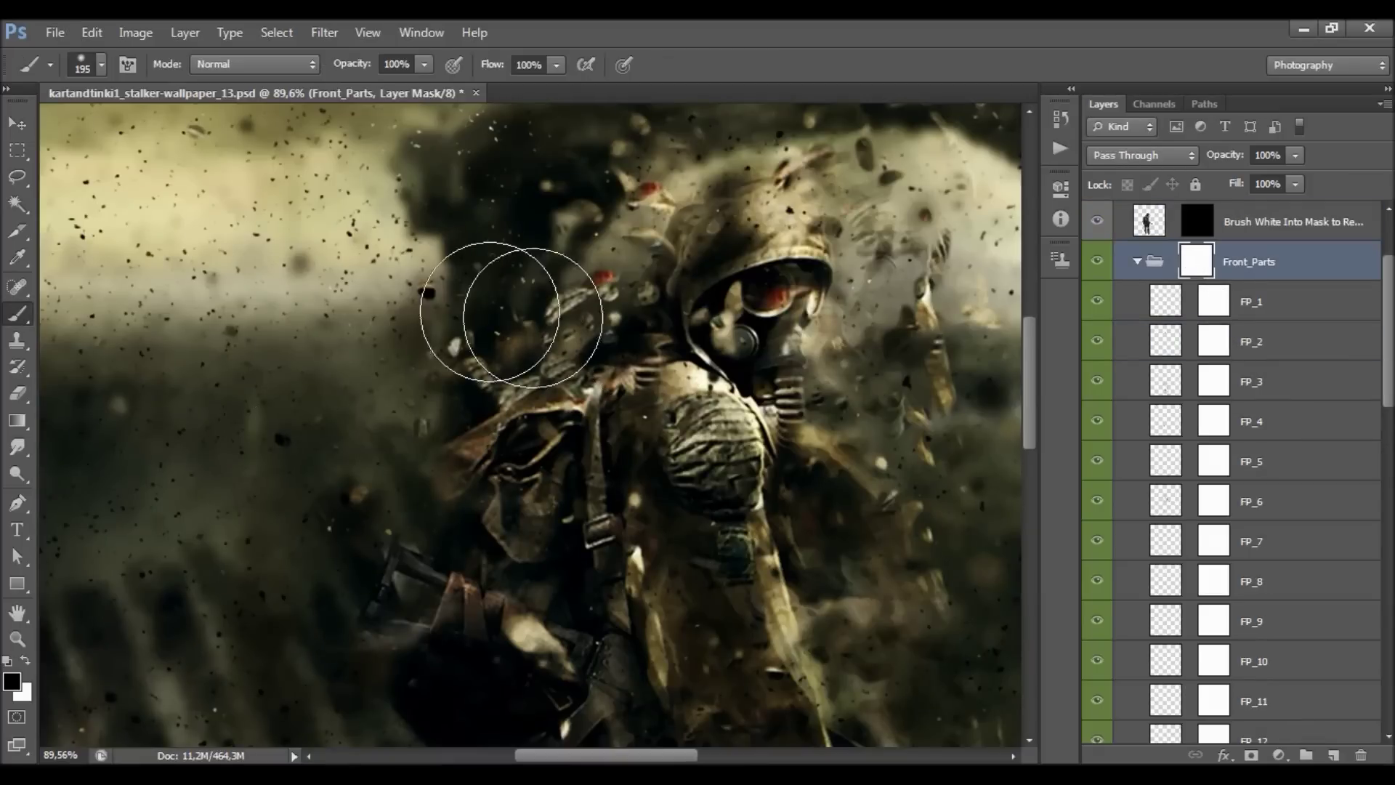
left_click(290, 311)
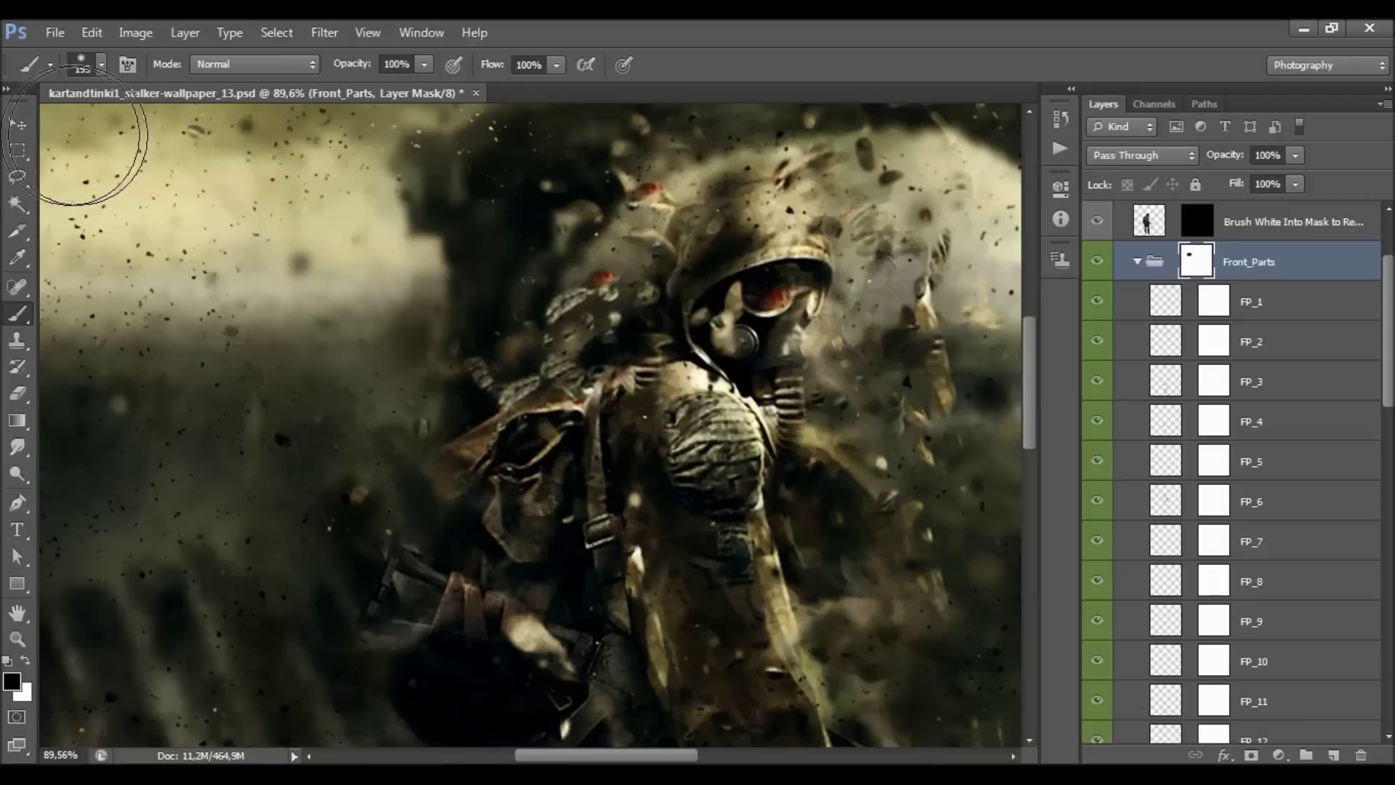
key("ctrl+z")
- Enable Auto-Select for the Move tool with the Layer option and pick the dark particle beside the backpack to locate its layer
left_click(17, 124)
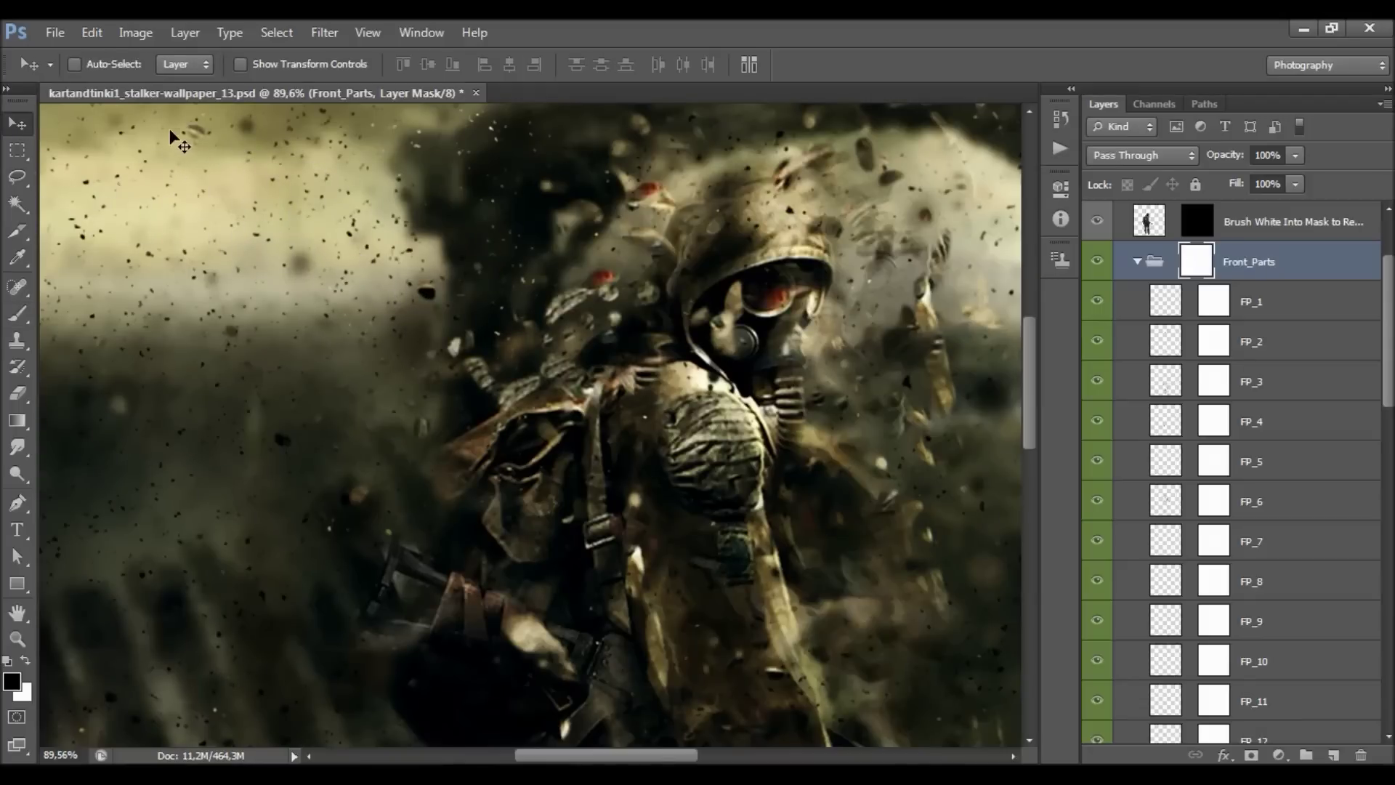
left_click(180, 72)
left_click(182, 98)
left_click(1268, 457)
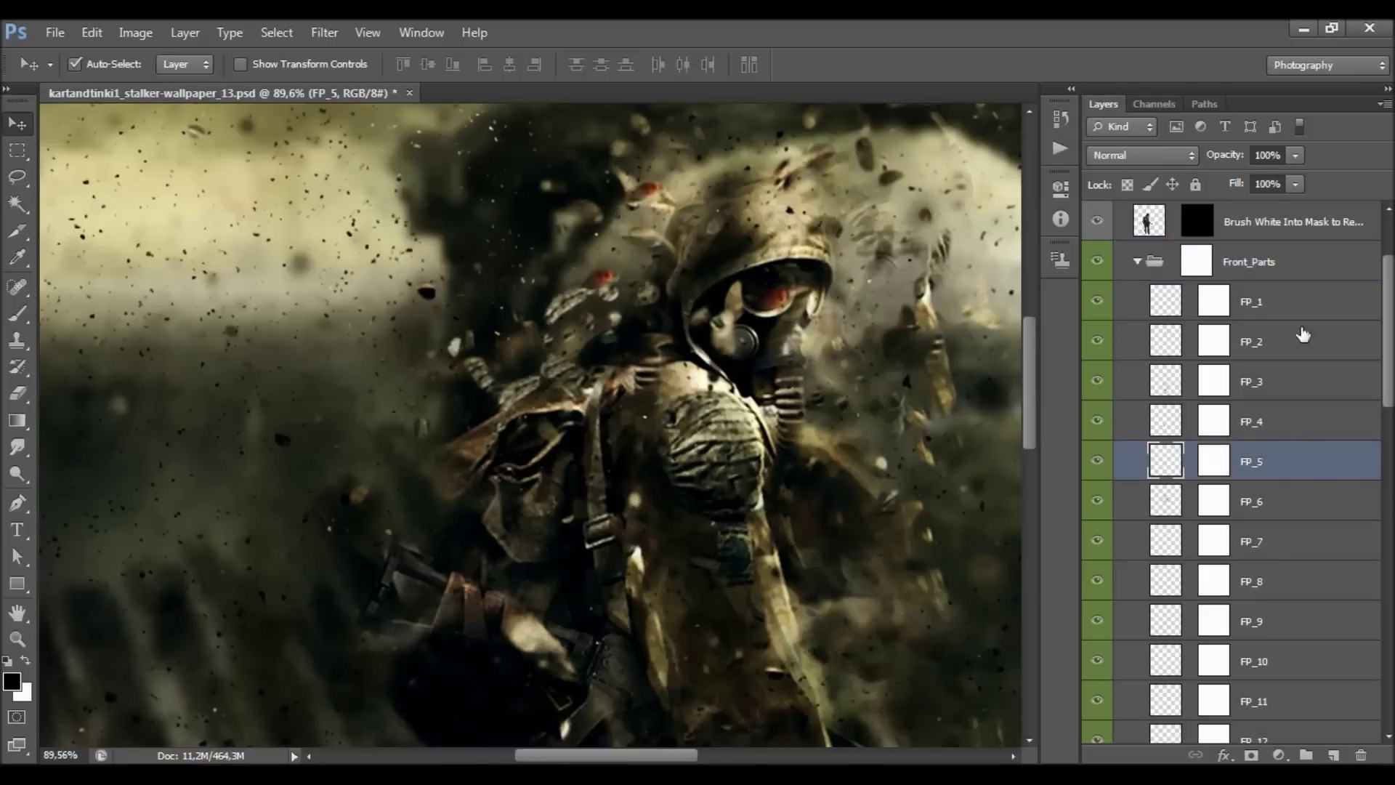
left_click(430, 291)
scroll(1097, 632, "down", 3)
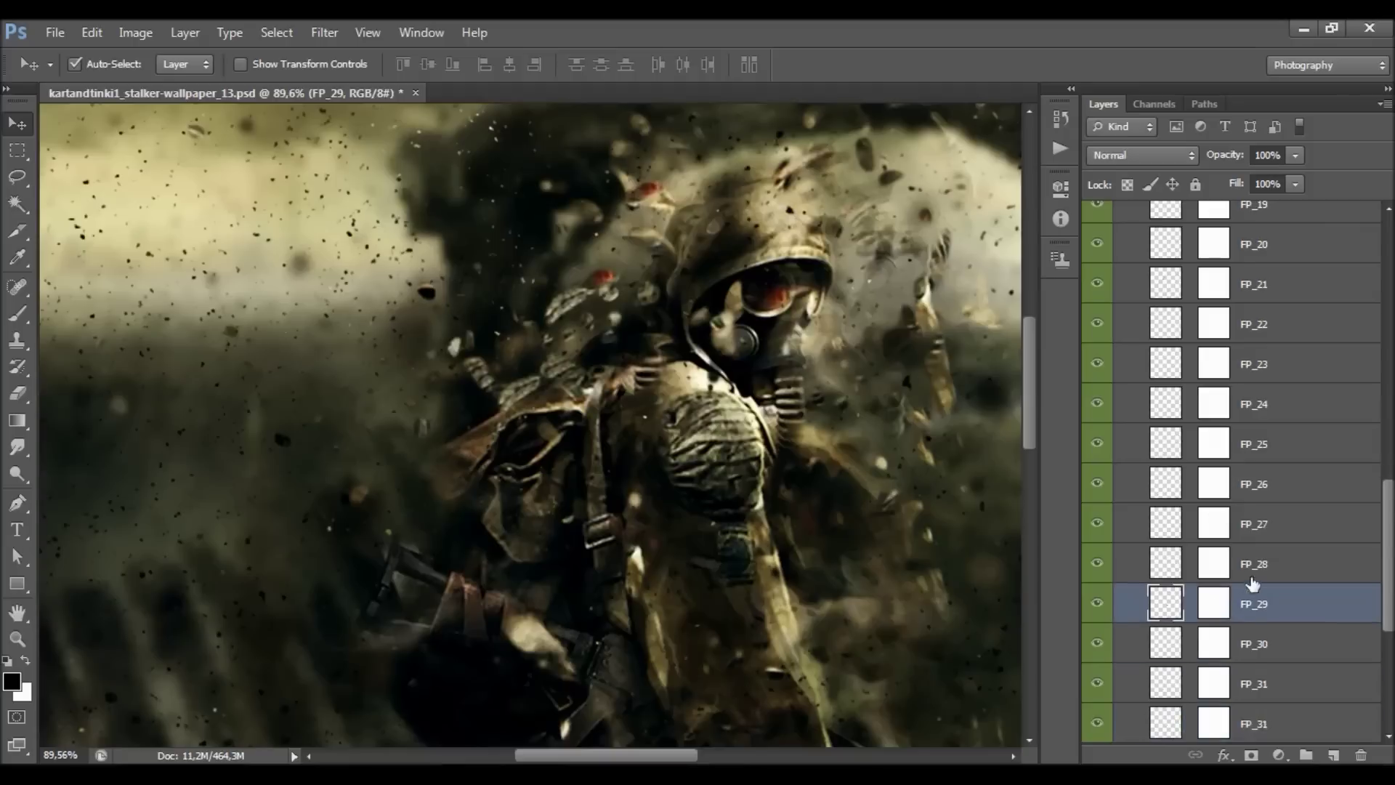
- Hide and show the FP_29 layer to identify its particle, and select the layer's mask
left_click(1098, 607)
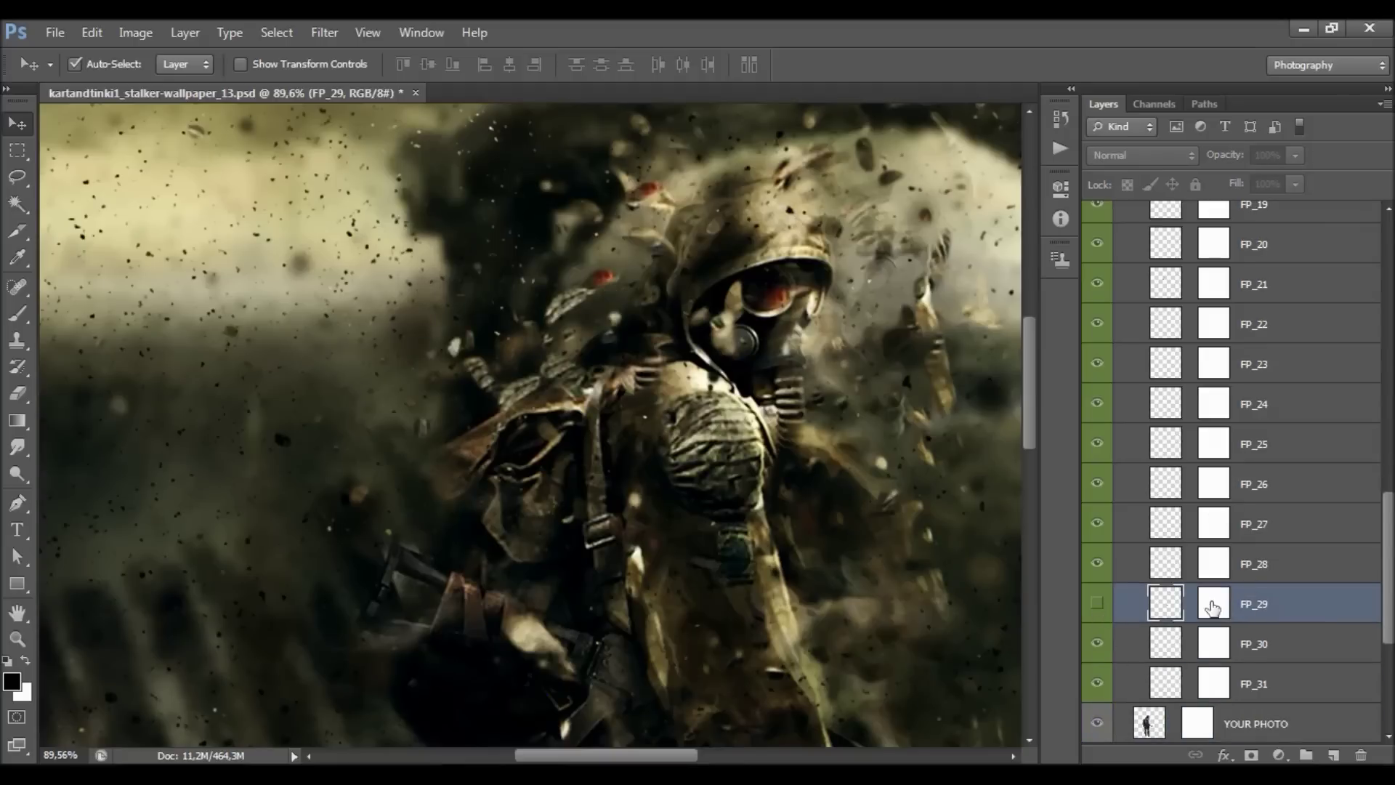
left_click(1097, 602)
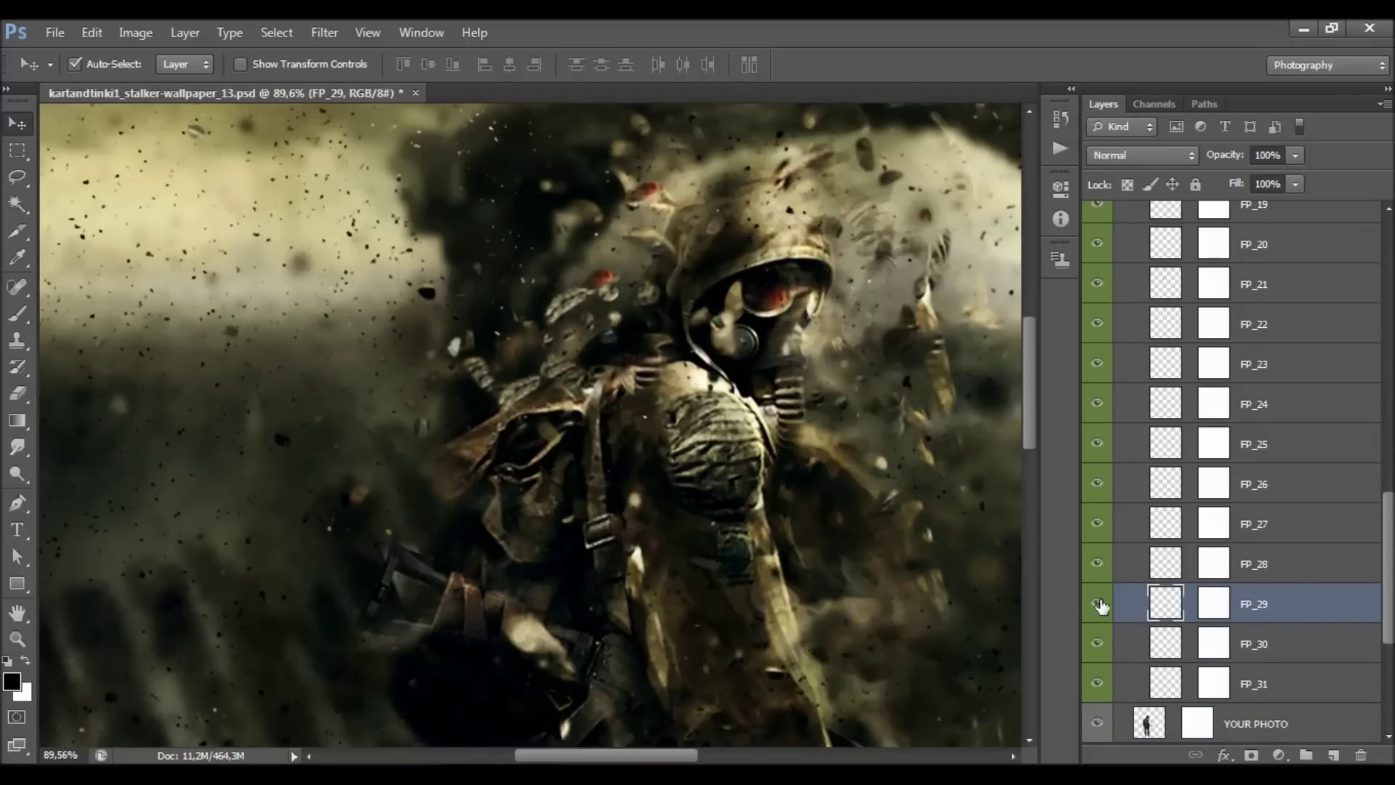
left_click(1215, 603)
- Collapse the Front_Parts group and select the YOUR PHOTO layer
scroll(1299, 409, "up", 10)
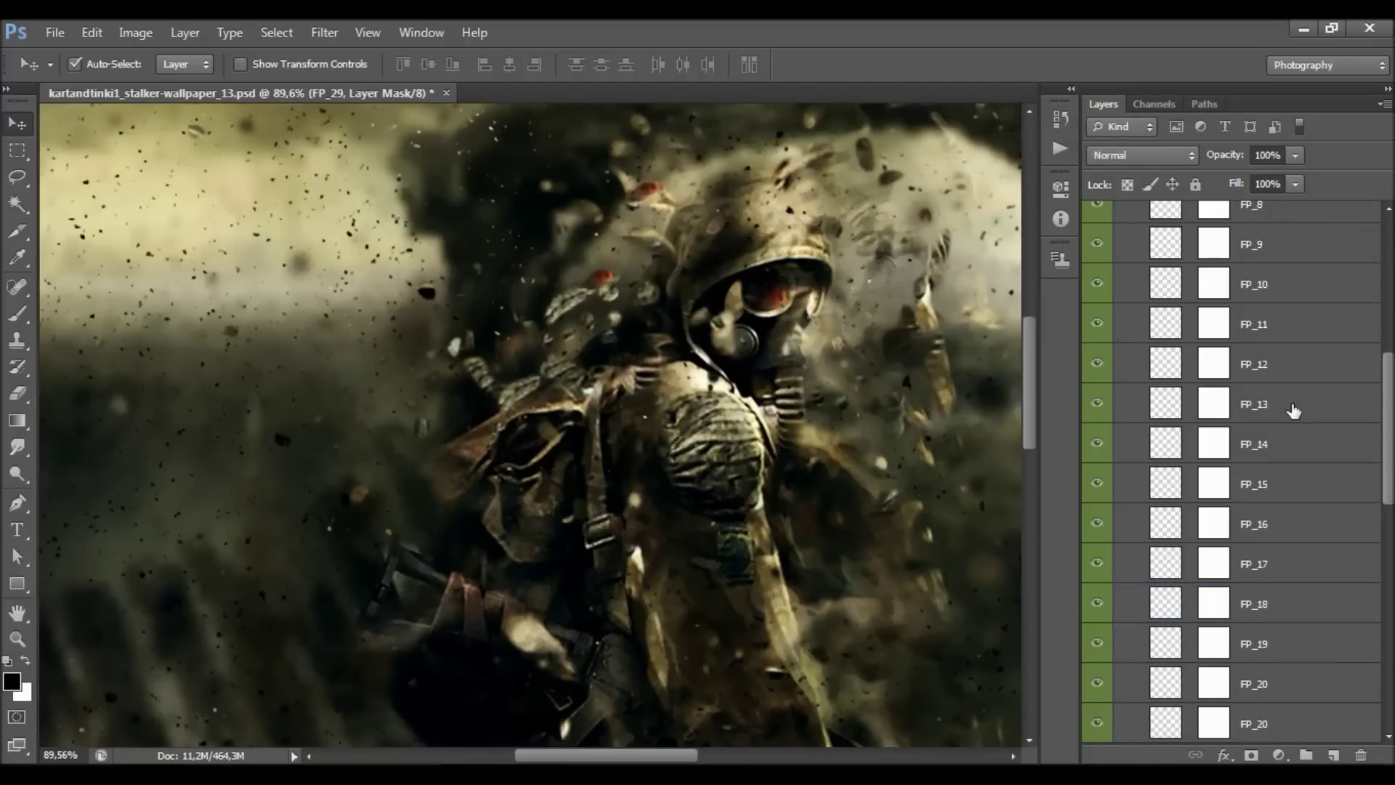
left_click(1137, 322)
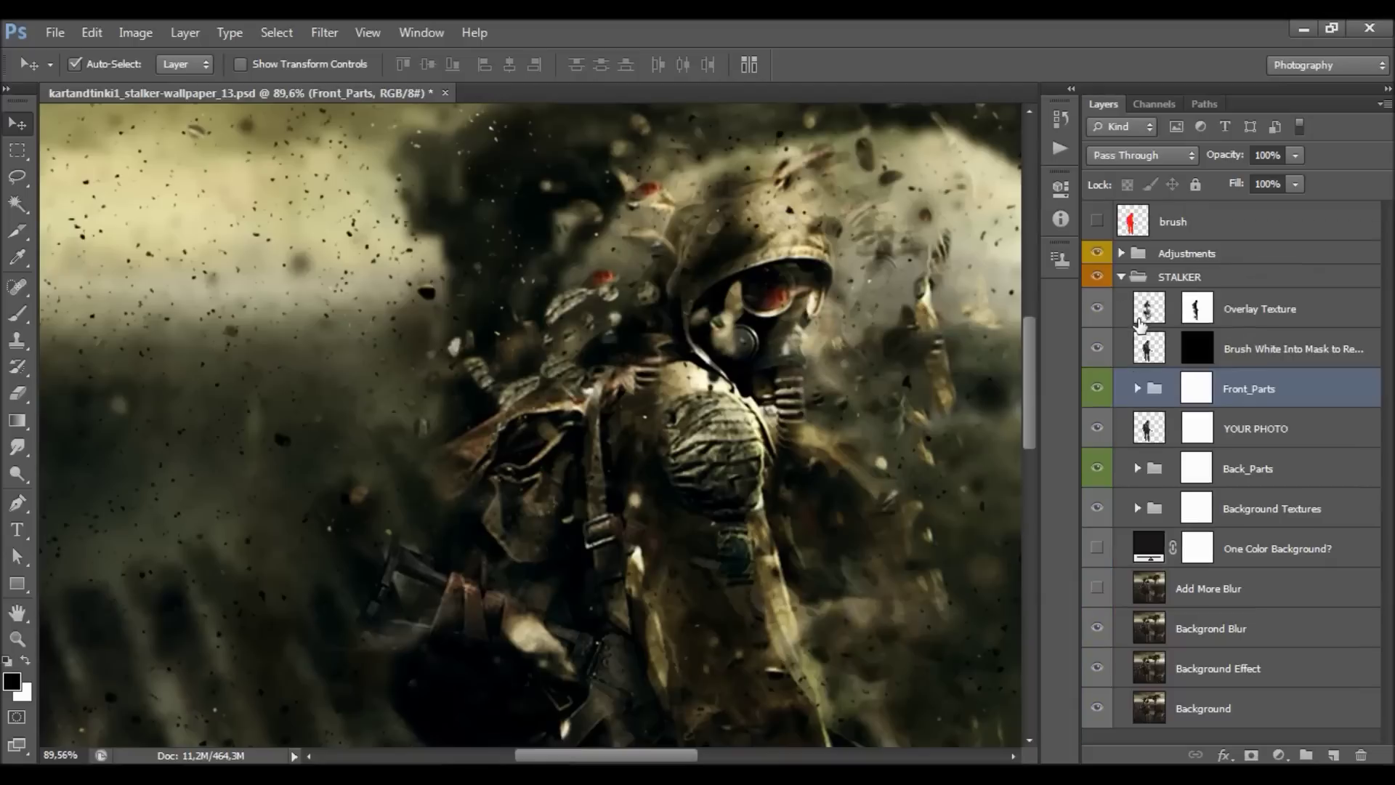
left_click(1247, 429)
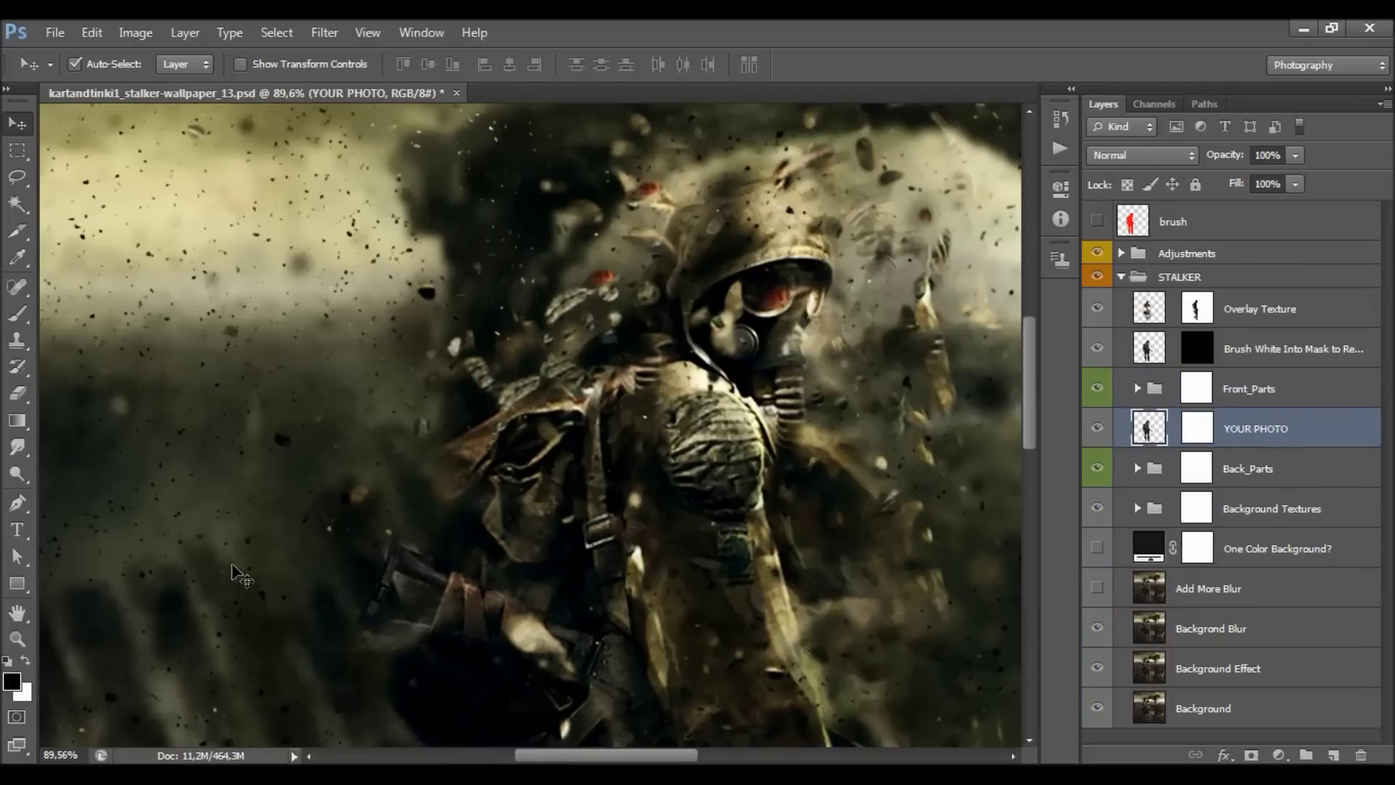
- Toggle the YOUR PHOTO layer's visibility off and on while viewing the whole figure
key("z")
left_click(712, 550, "alt")
left_click(712, 550, "alt")
left_click(712, 550, "alt")
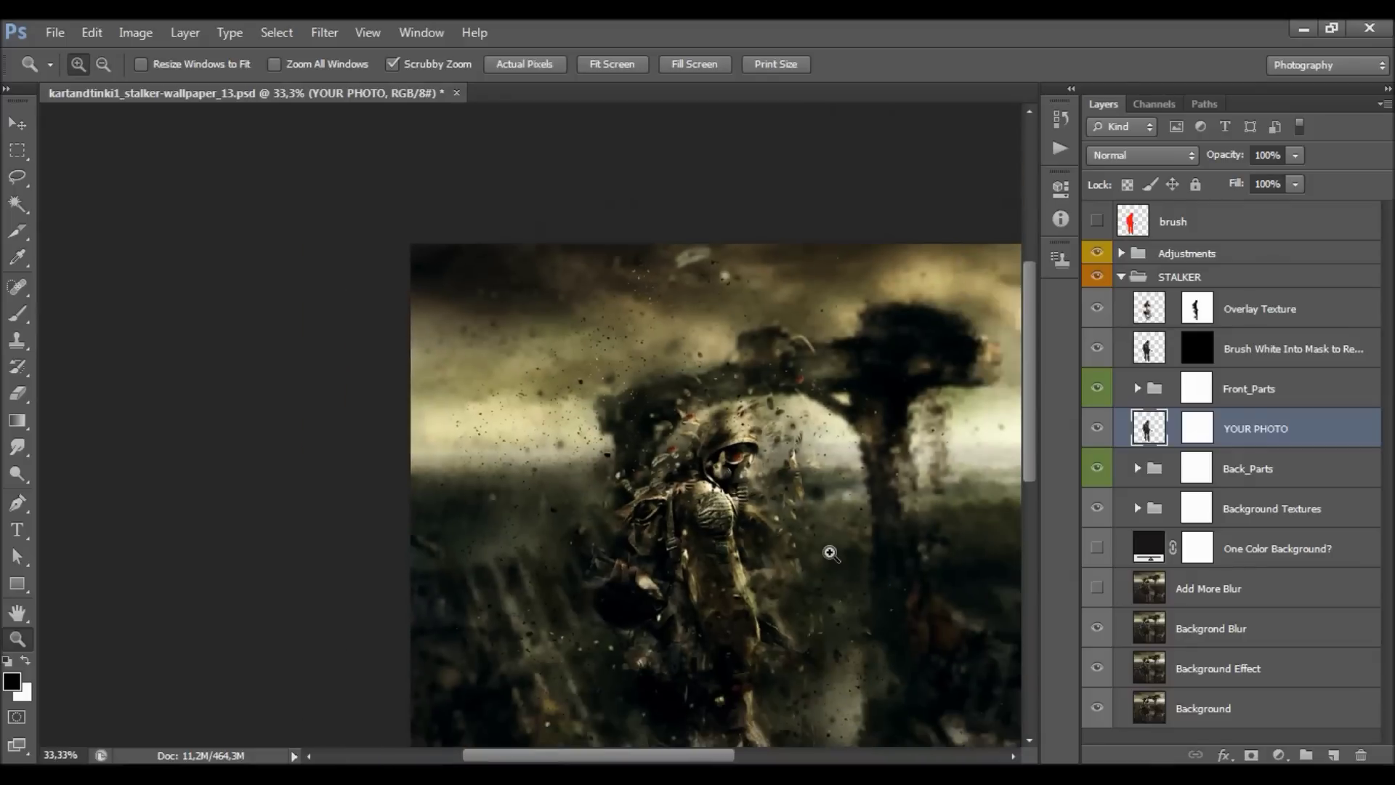
scroll(828, 551, "down", 5)
left_click_drag(686, 755, 626, 412)
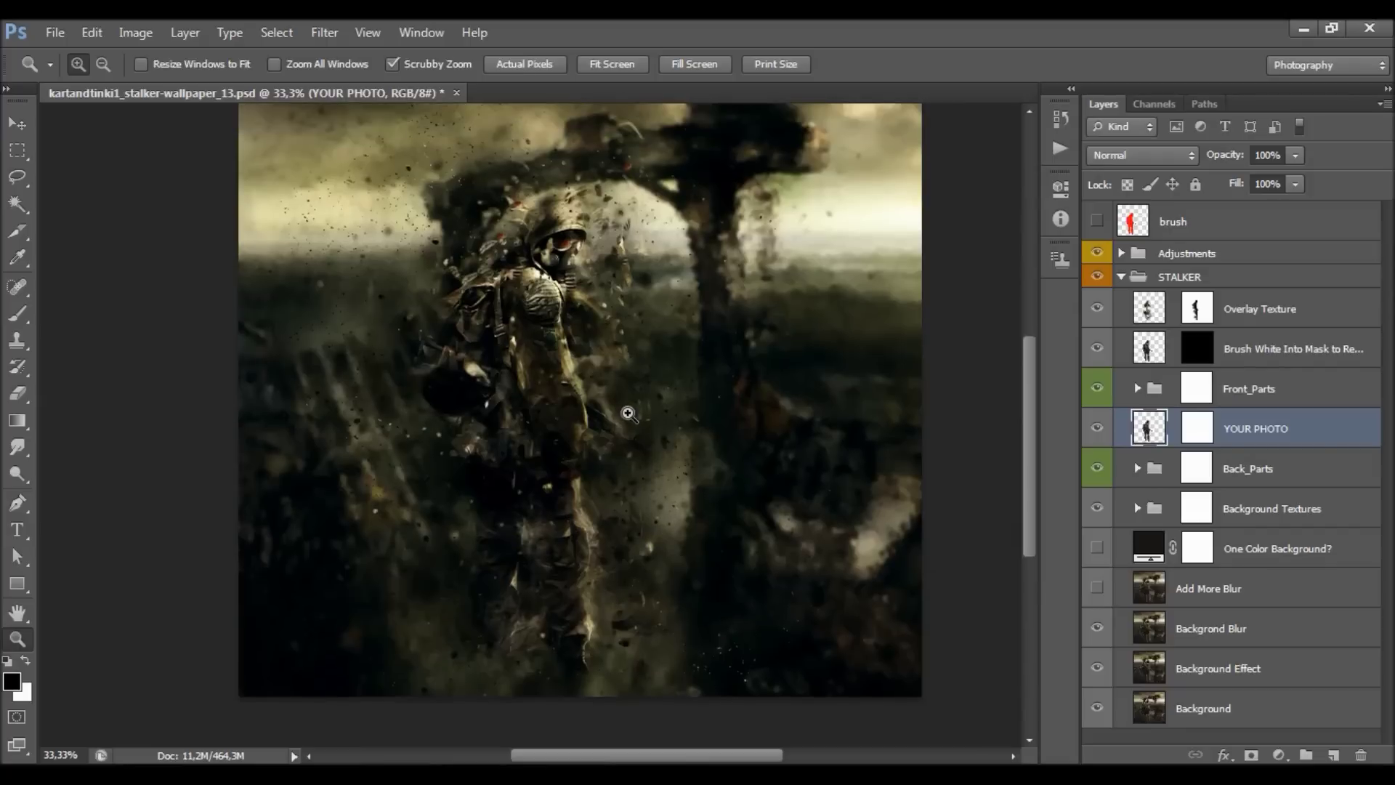
left_click(1097, 428)
left_click(1096, 429)
- Paint black with the Brush tool on the YOUR PHOTO layer's mask to hide the figure's legs
left_click(585, 374)
left_click(1190, 439)
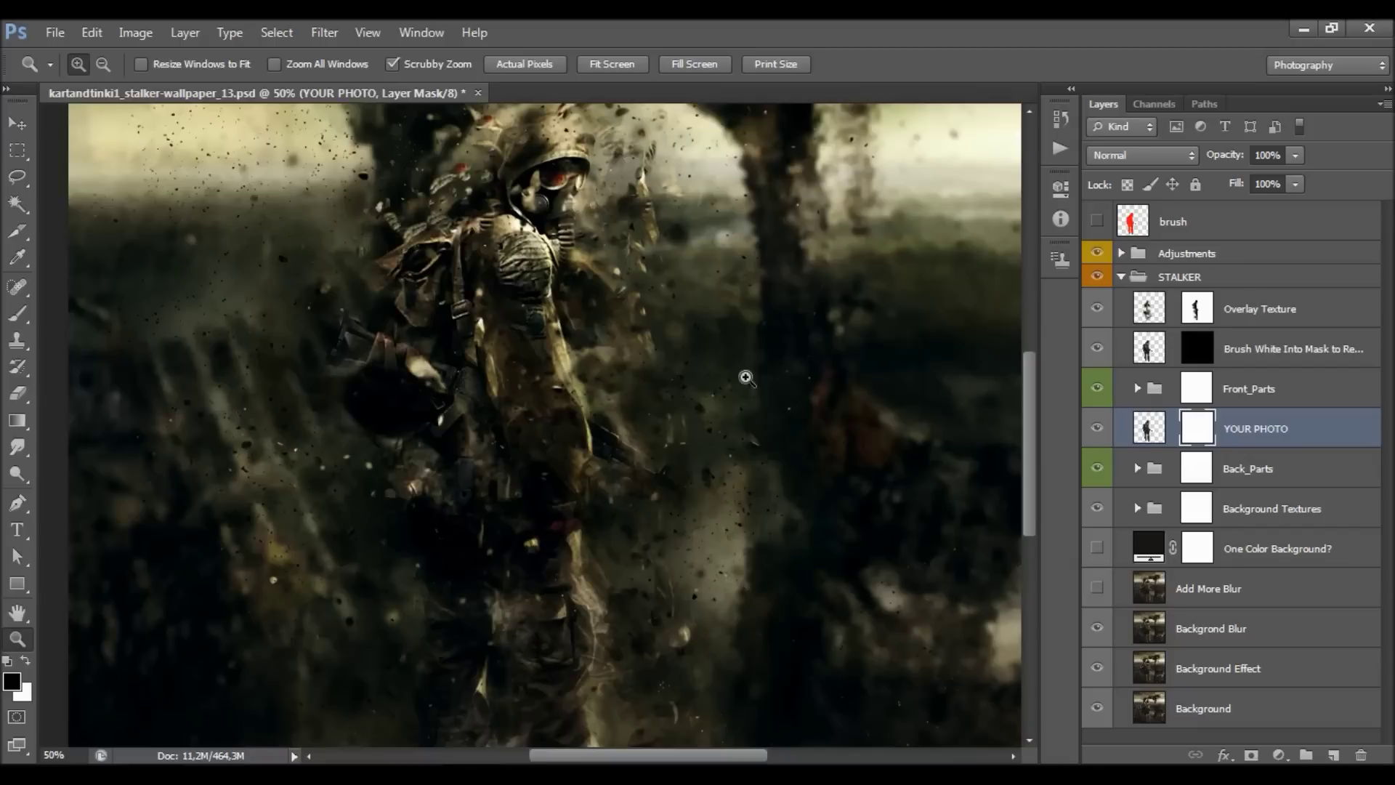
left_click_drag(744, 373, 84, 311)
left_click(16, 315)
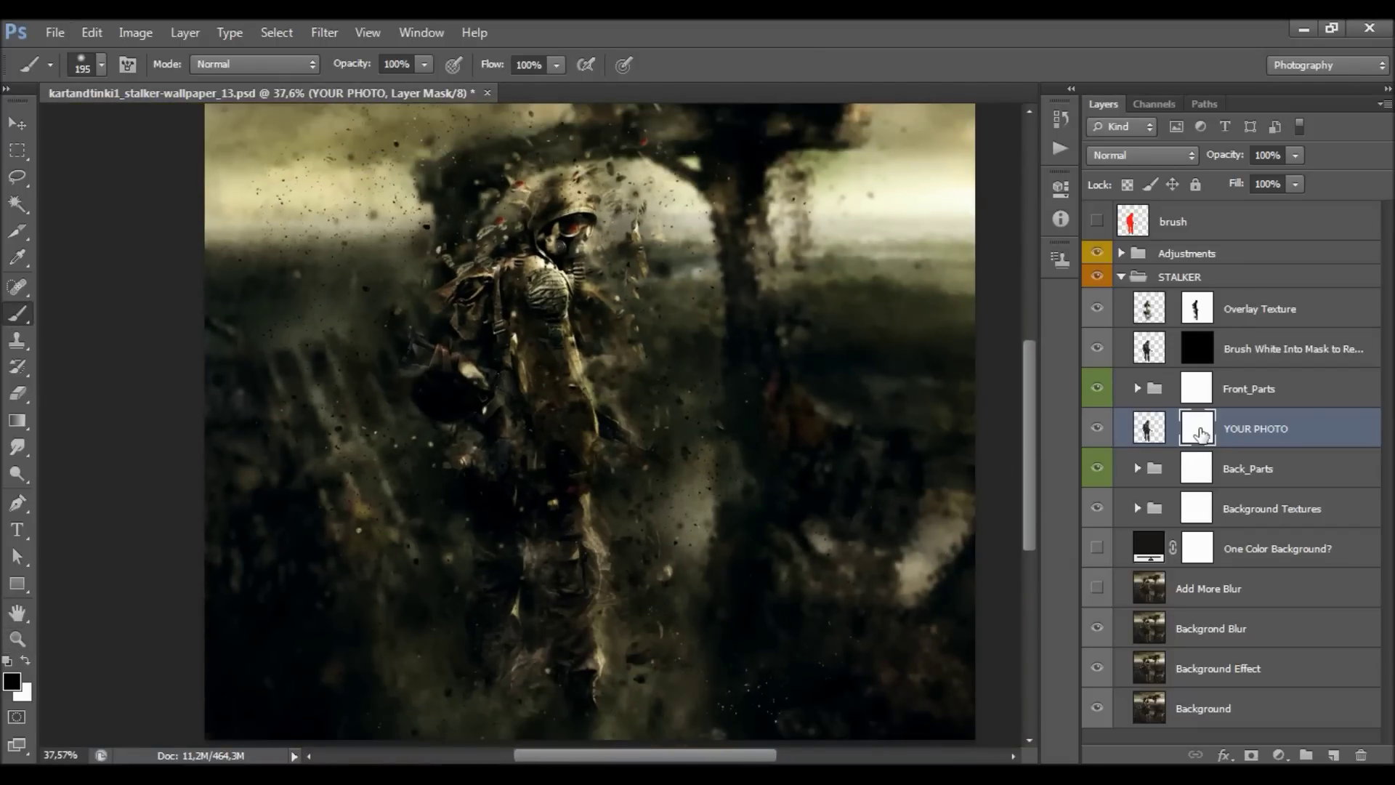
scroll(661, 550, "up", 2)
mouse_move(496, 601)
left_mouse_down()
mouse_move(458, 626)
mouse_move(504, 603)
mouse_move(552, 663)
mouse_move(565, 712)
mouse_move(451, 582)
mouse_move(505, 553)
left_mouse_up()
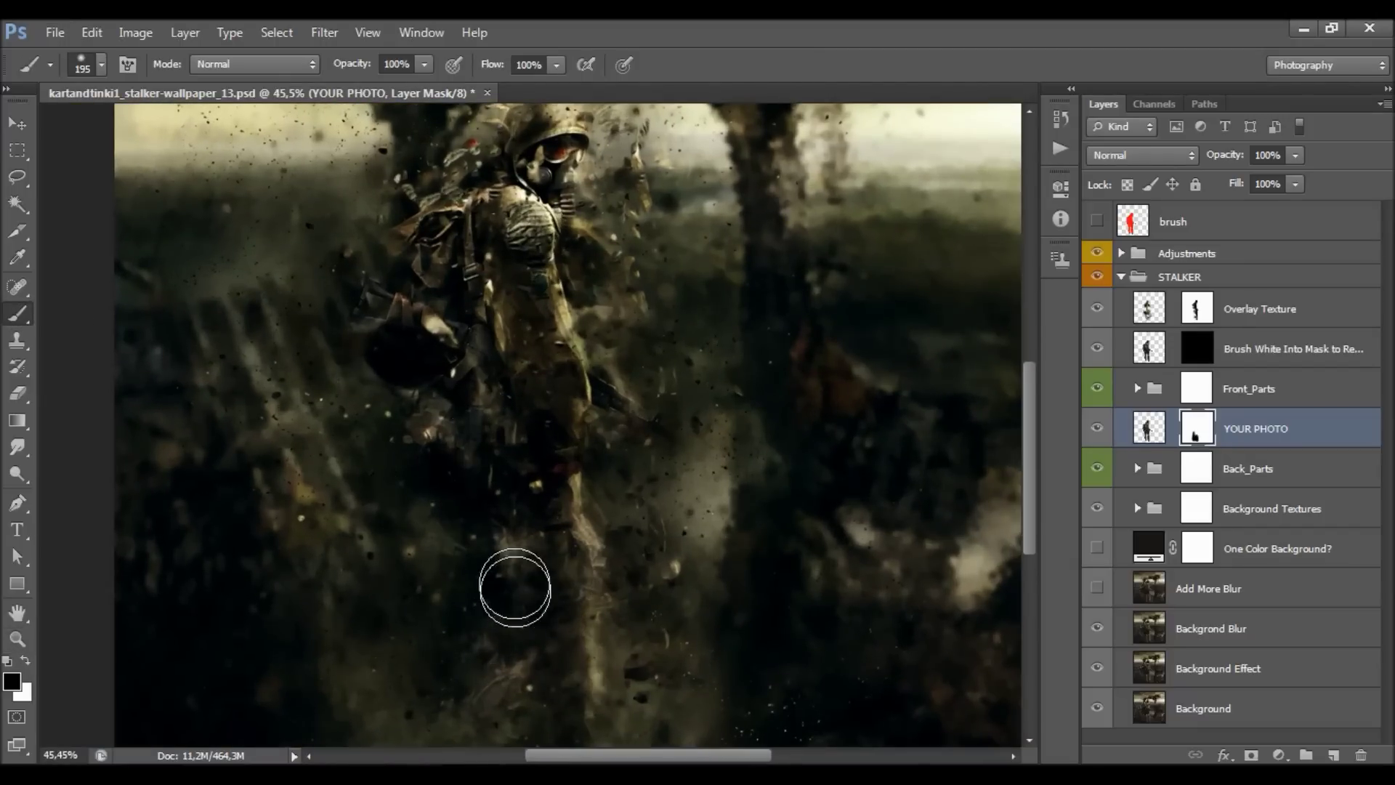
- Paint black on the YOUR PHOTO mask over the figure's backpack to hide more of it
scroll(554, 579, "down", 2)
scroll(516, 561, "up", 3)
scroll(392, 450, "up", 2)
mouse_move(386, 433)
left_mouse_down()
mouse_move(396, 504)
mouse_move(435, 333)
mouse_move(330, 352)
left_mouse_up()
scroll(330, 352, "down", 2)
- Switch the foreground colour to white and paint on the YOUR PHOTO mask to restore part of the figure's leg
left_click(25, 659)
scroll(595, 569, "down", 3)
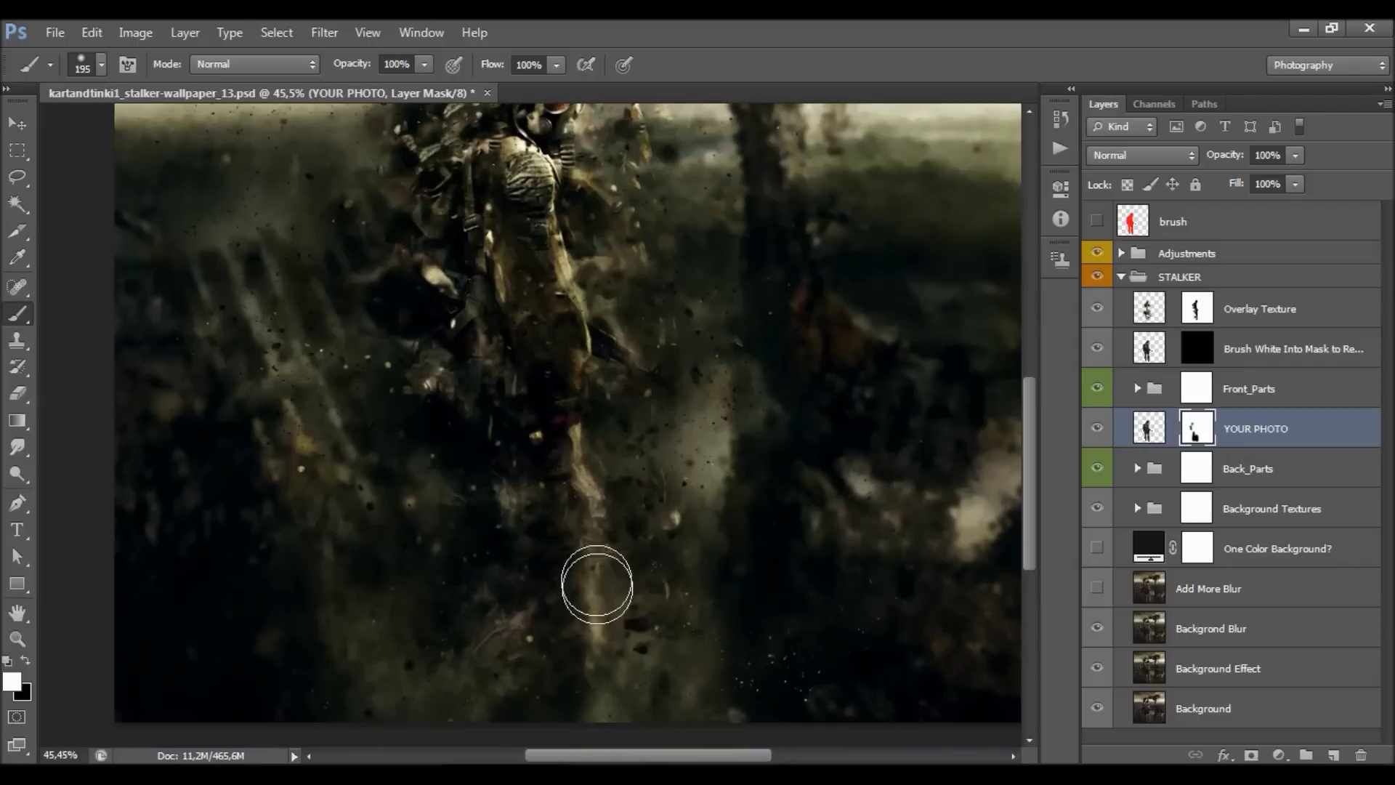
left_click_drag(592, 611, 565, 436)
scroll(486, 296, "up", 5)
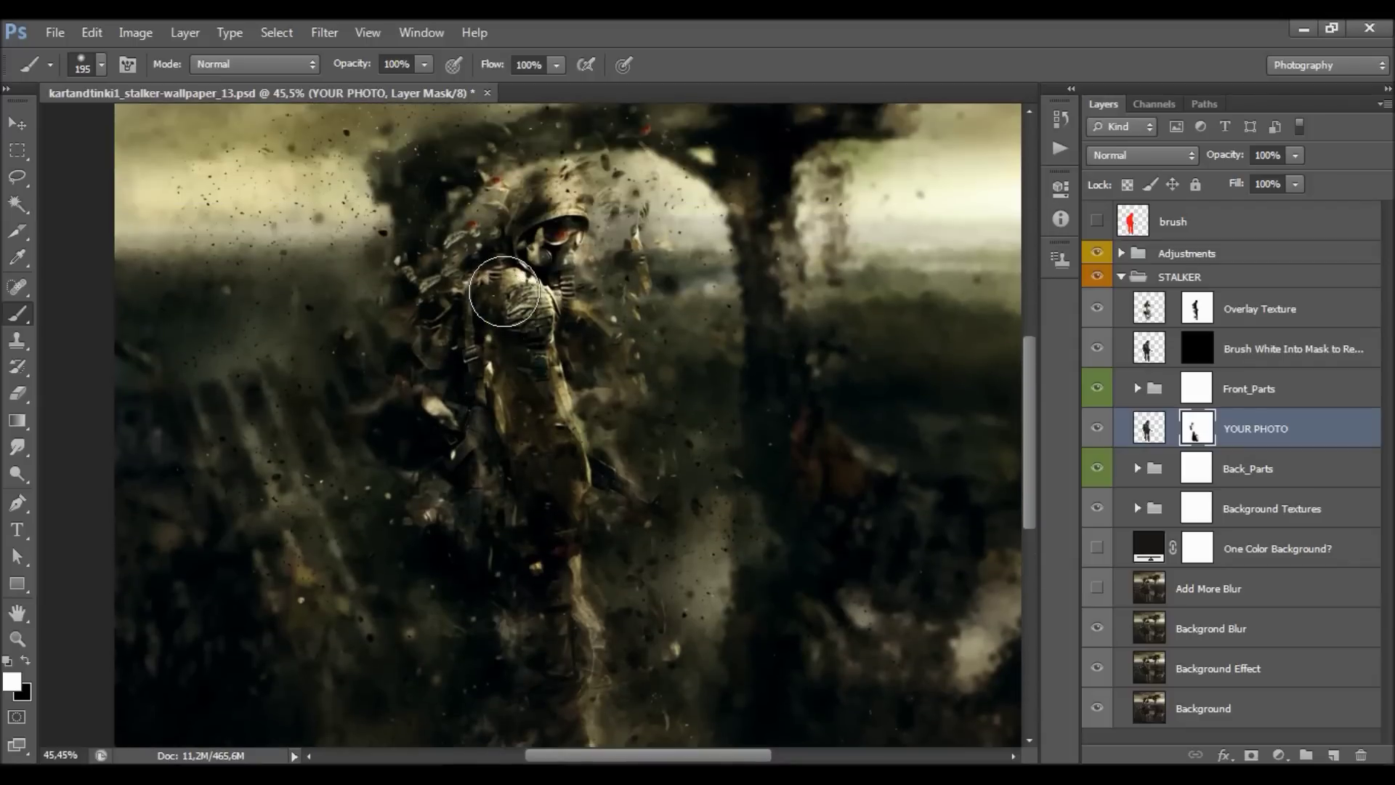
- Select the Back_Parts group's mask and toggle the group's visibility off and on, close up and with the whole figure in view
left_click(1241, 465)
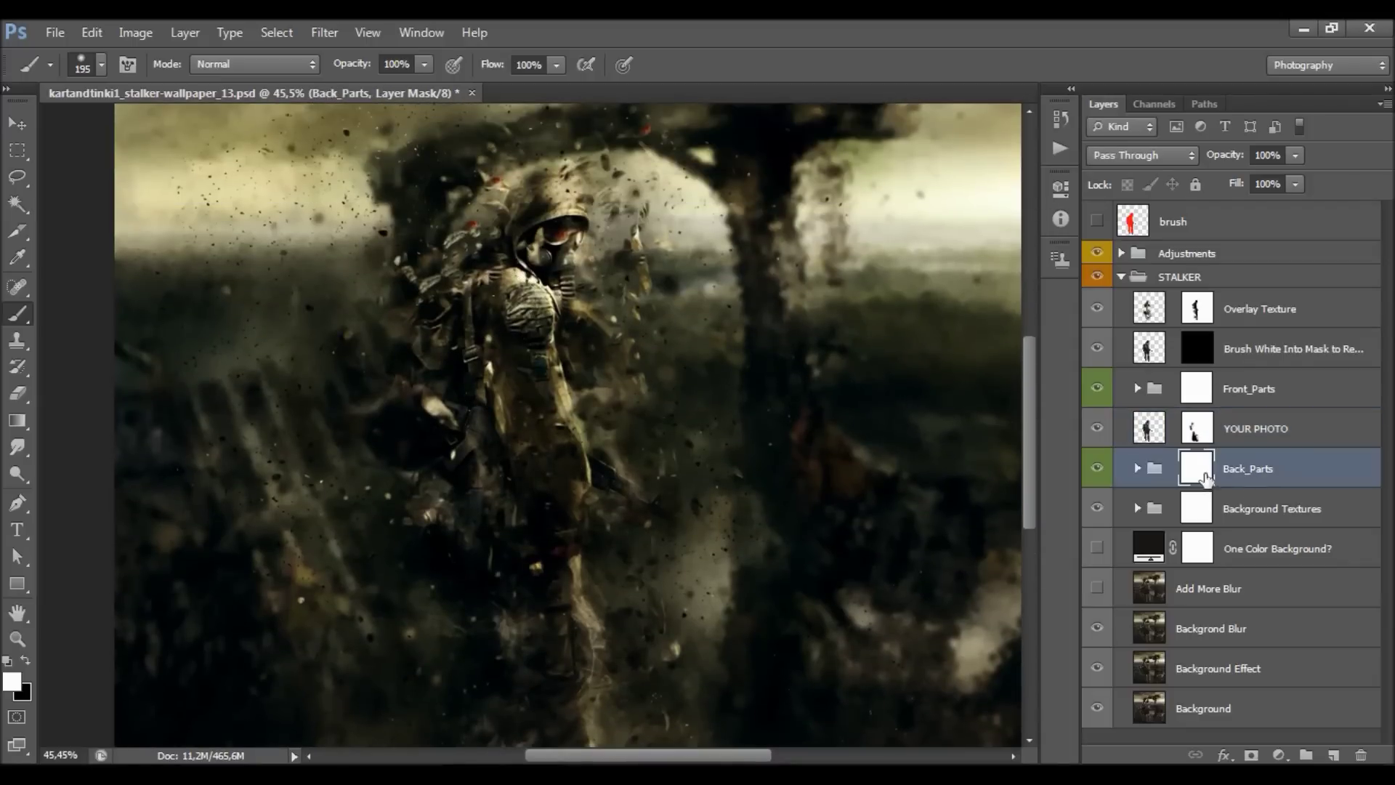
left_click(1098, 468)
left_click(1098, 468)
key("z")
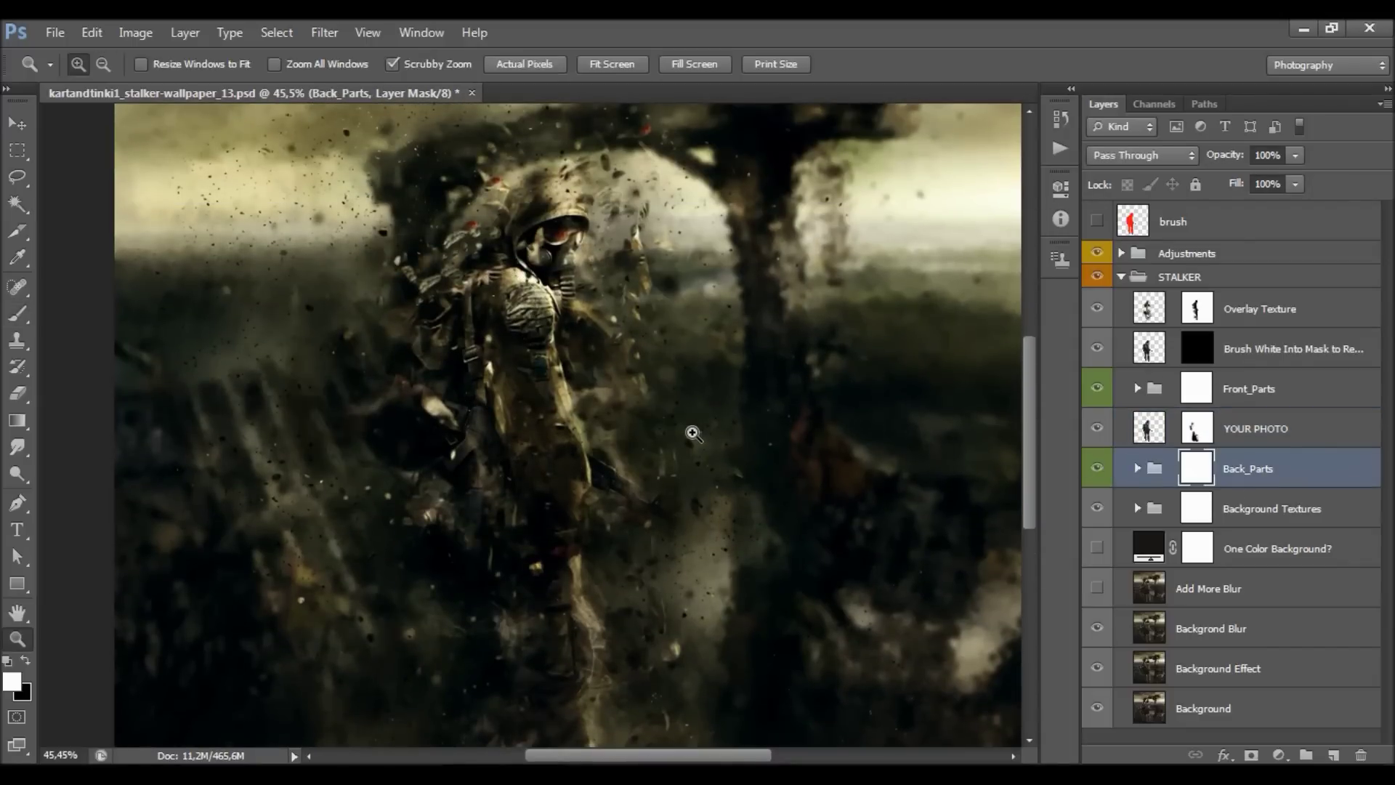
left_click(695, 434, "alt")
left_click(1098, 470)
left_click(1098, 470)
- Expand the Back_Parts group, look through its BP layers and collapse it again
left_click(1138, 473)
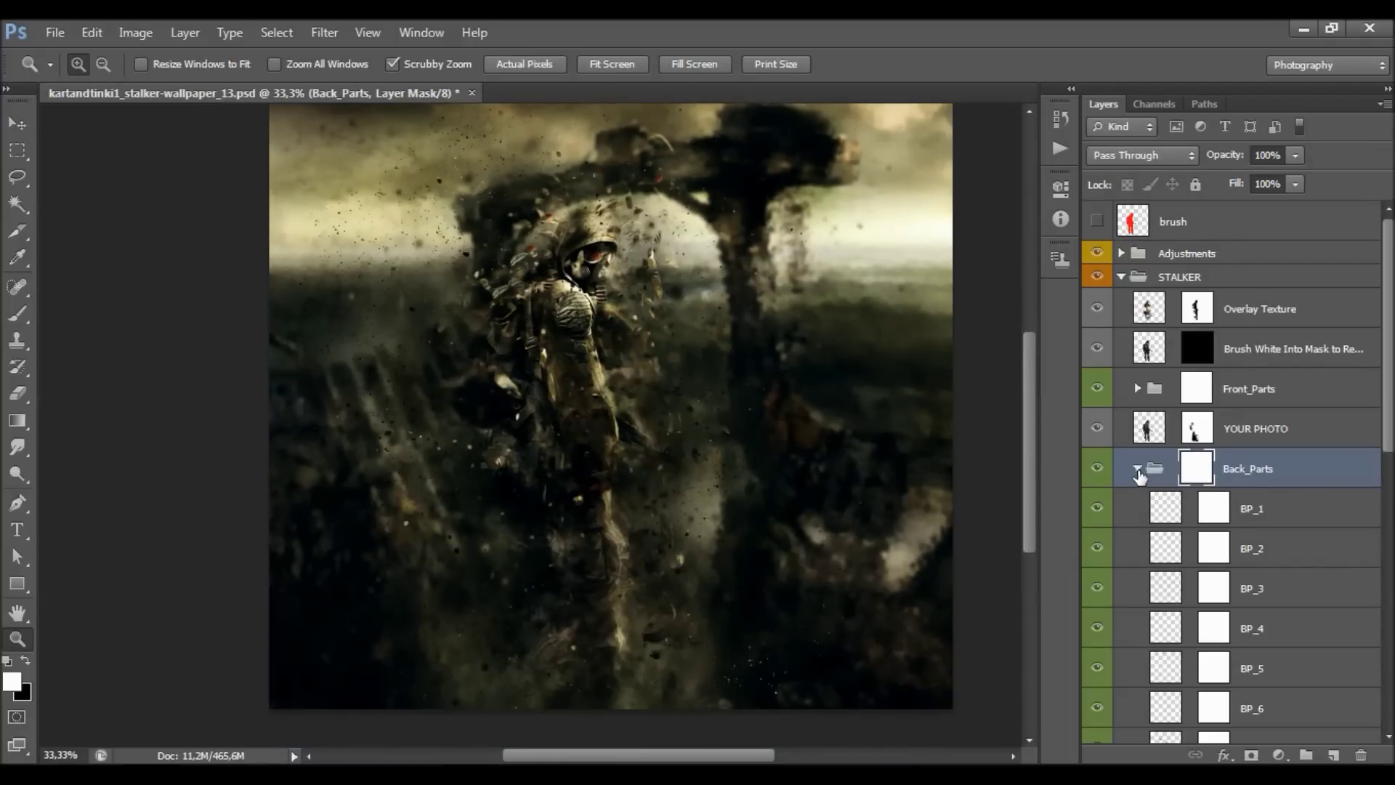
scroll(1249, 487, "down", 5)
scroll(1265, 476, "up", 3)
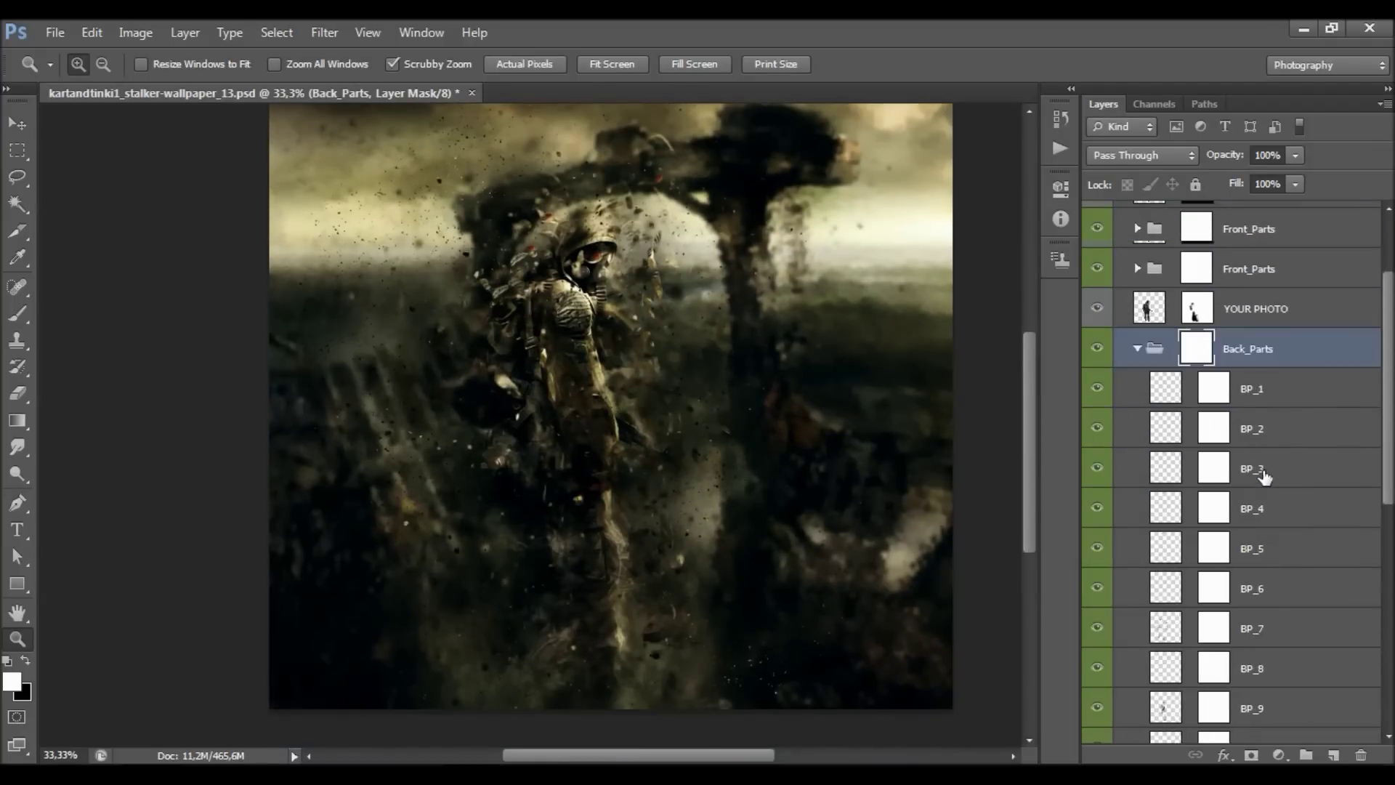
scroll(1246, 476, "up", 3)
left_click(1137, 469)
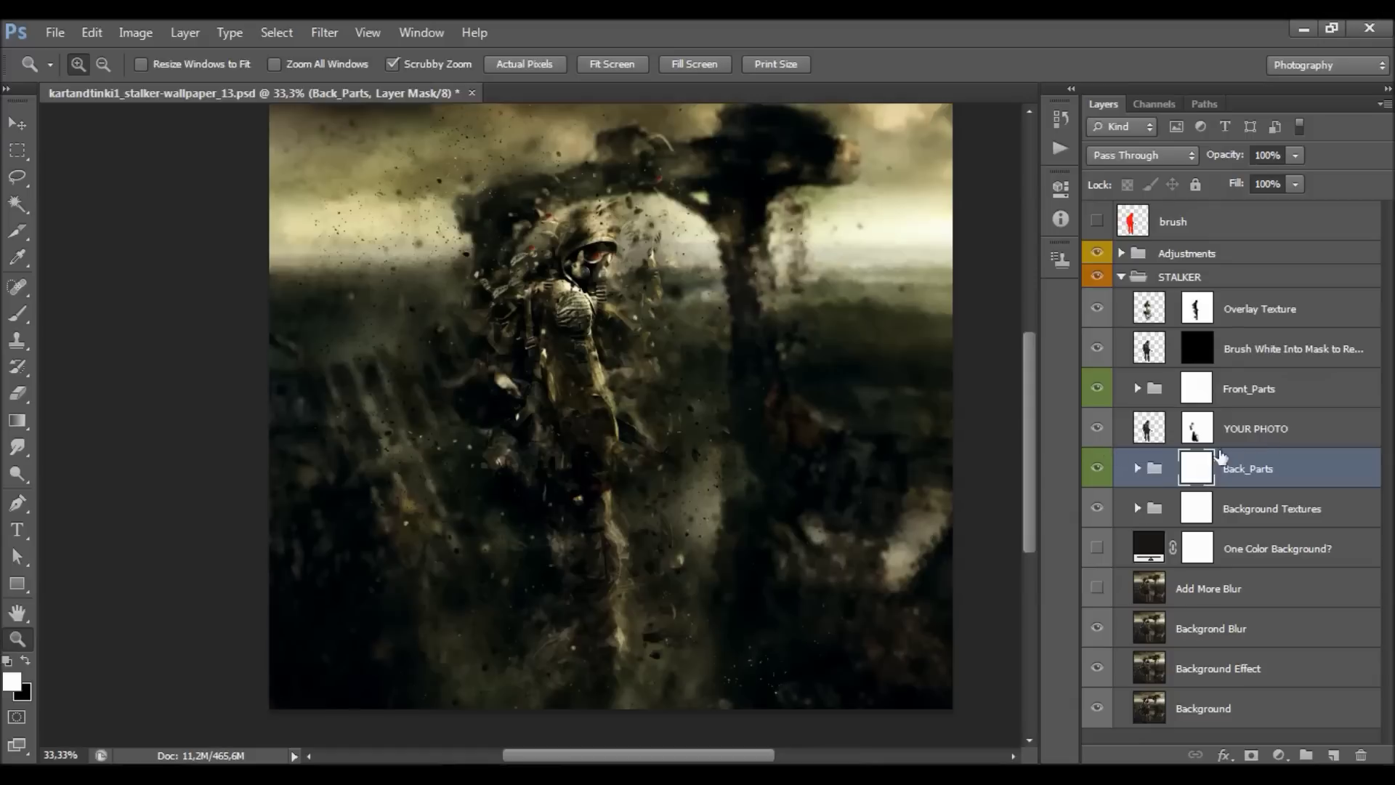
- Compare the Front_Parts and Back_Parts groups, inspect the BP_1 layer inside Back_Parts and collapse the group
left_click(1291, 390)
left_click(1273, 469)
left_click(1138, 468)
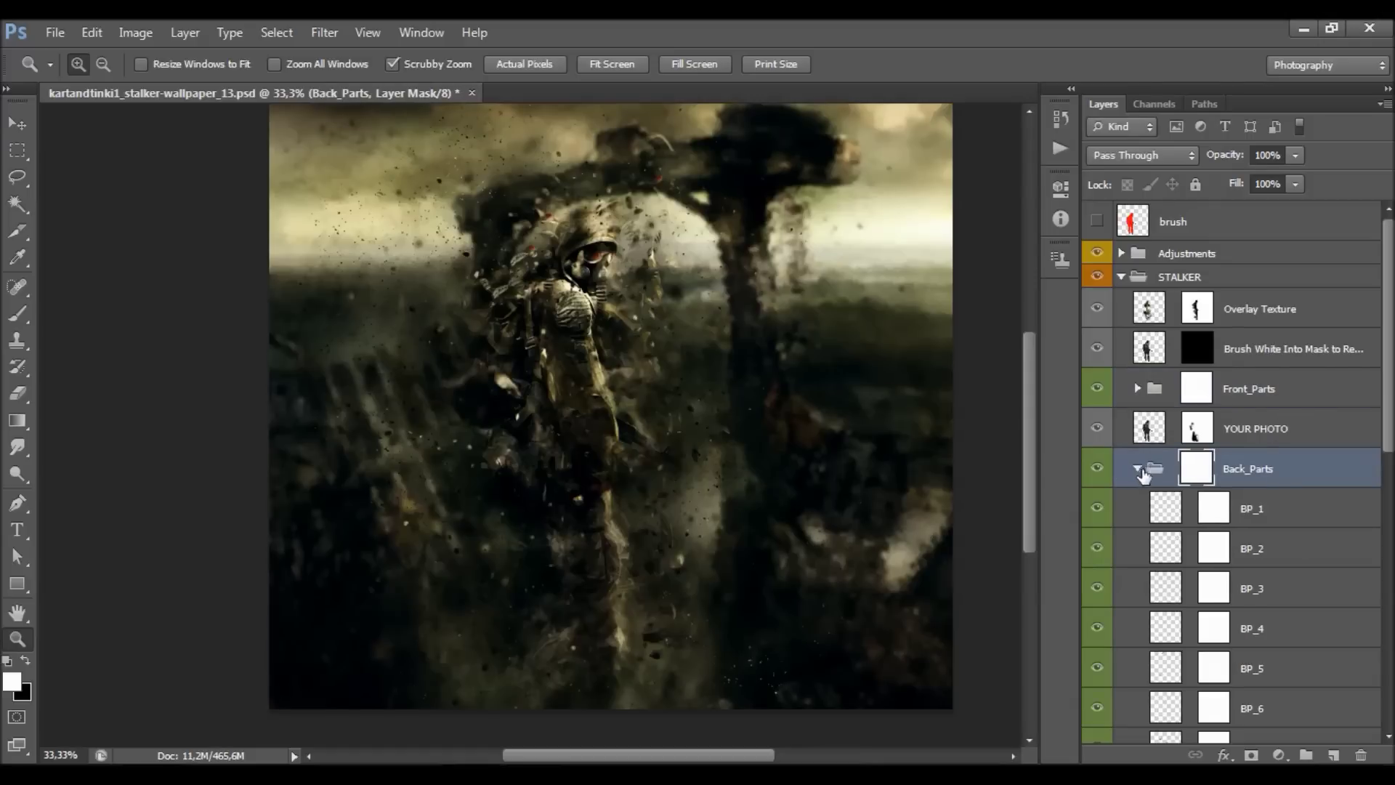
left_click(1296, 514)
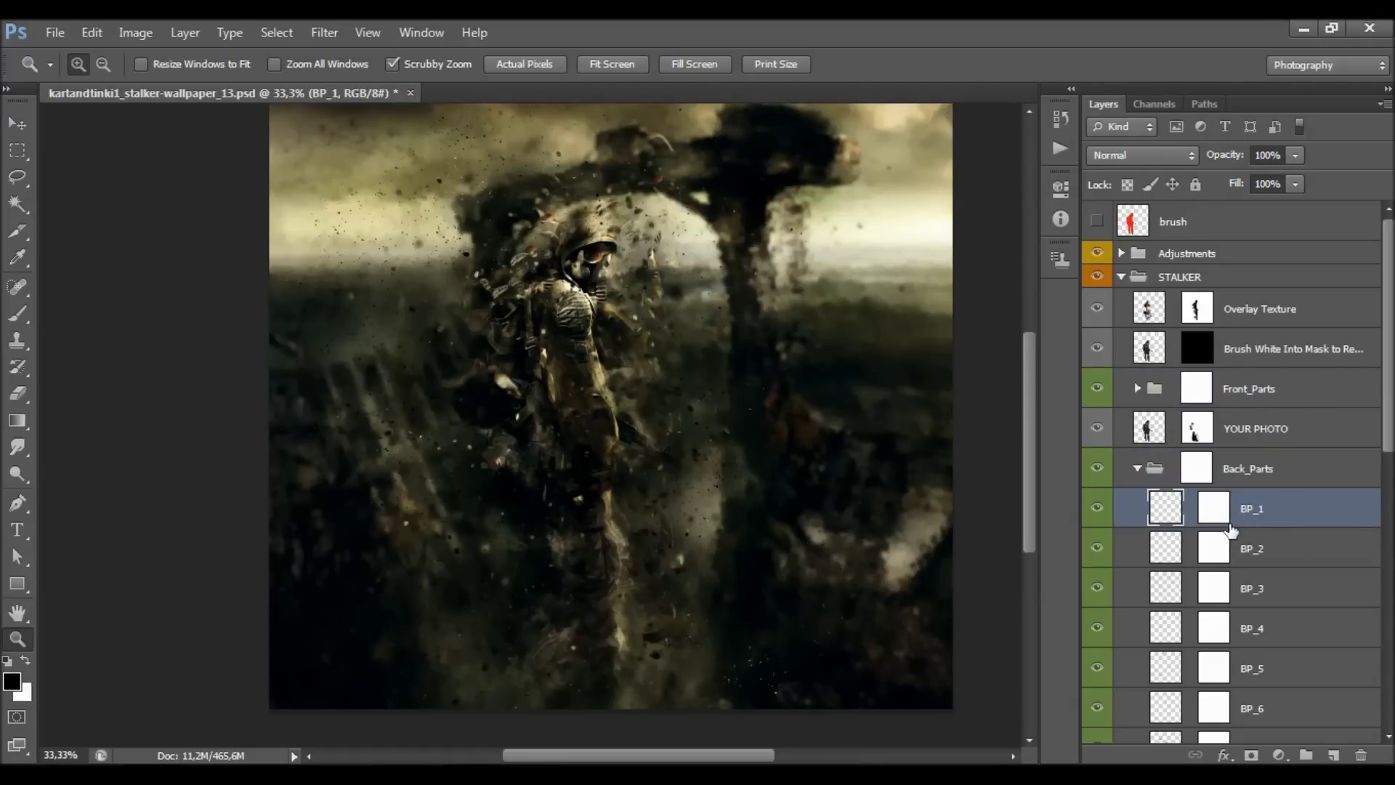
left_click(1138, 469)
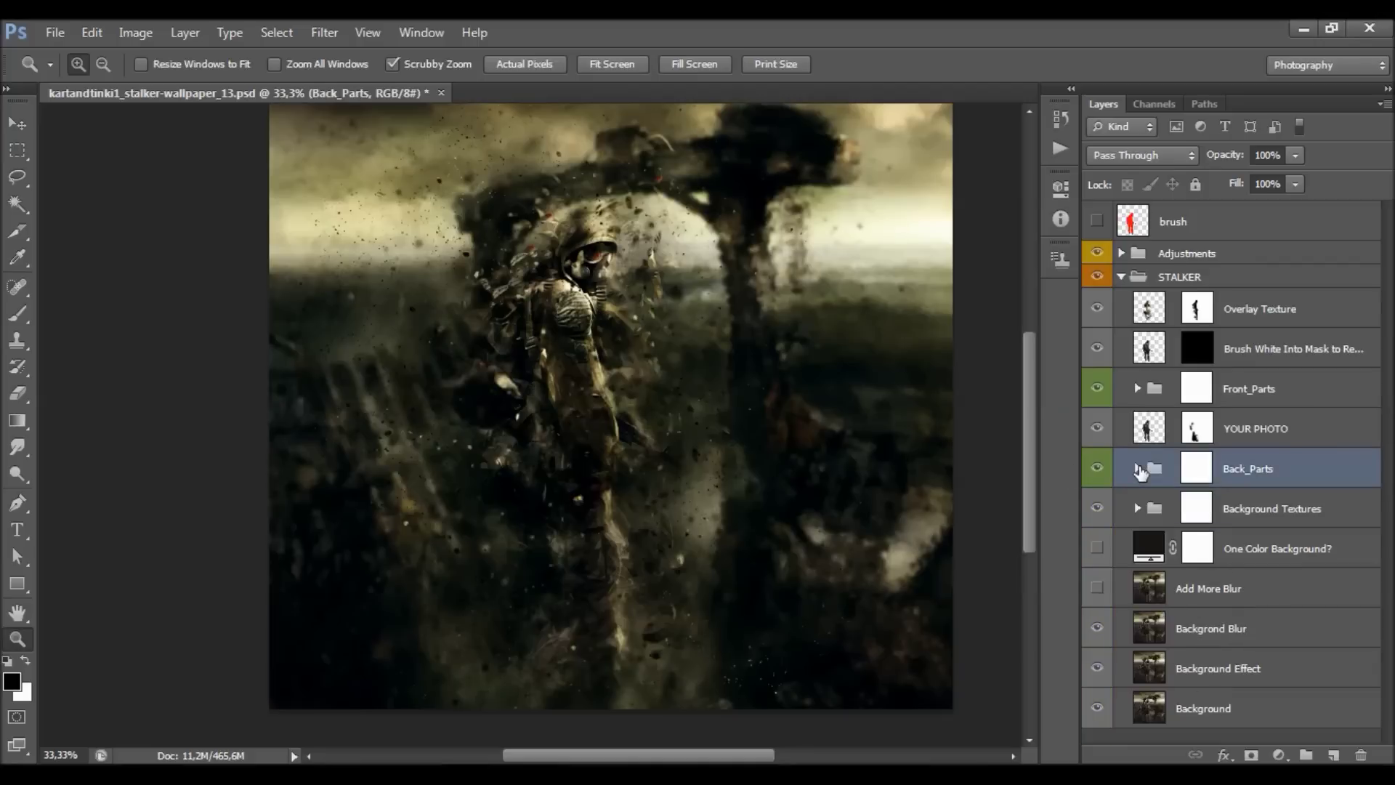
- Select the Background Textures group's mask and toggle the group's visibility to compare the image without it
left_click(1248, 512)
left_click(1097, 509)
left_click(1097, 508)
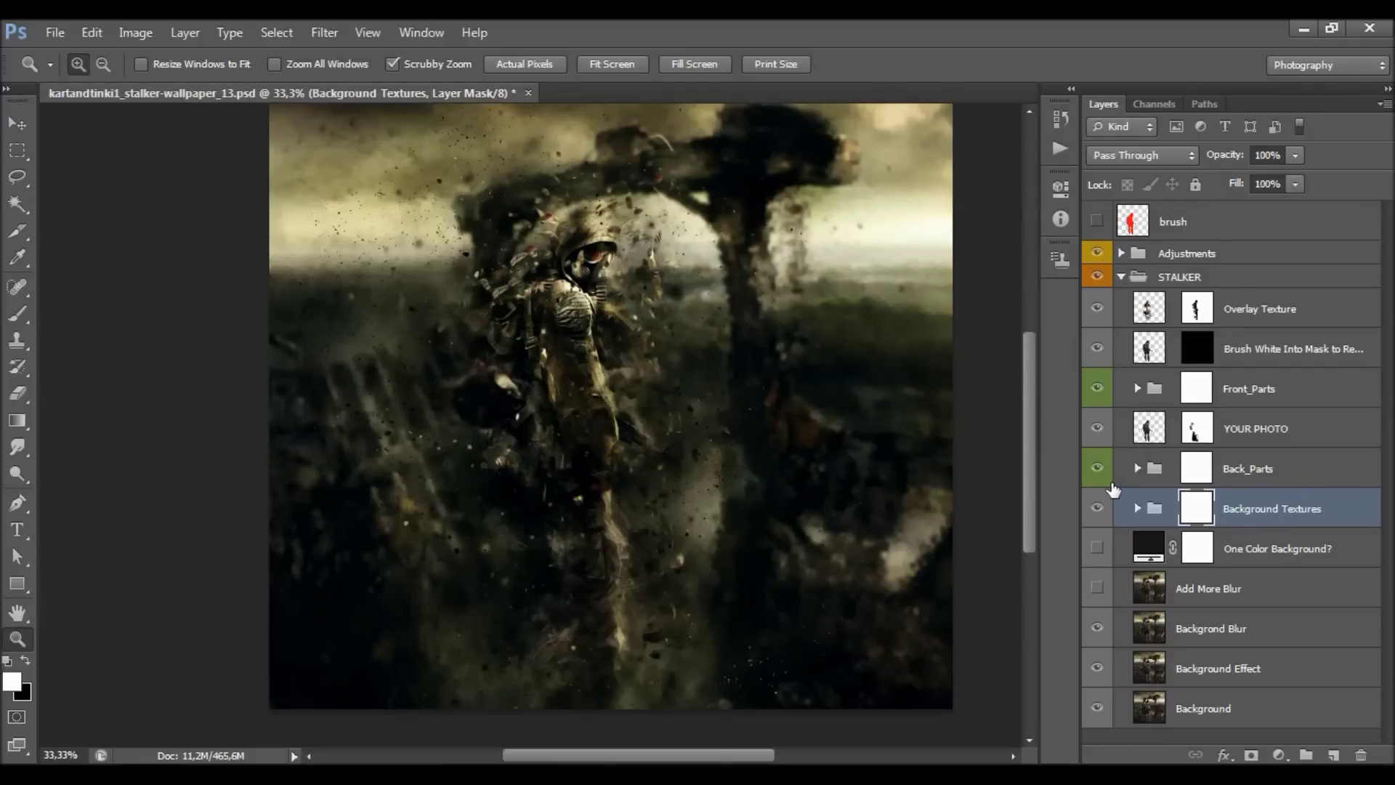
left_click(1097, 508)
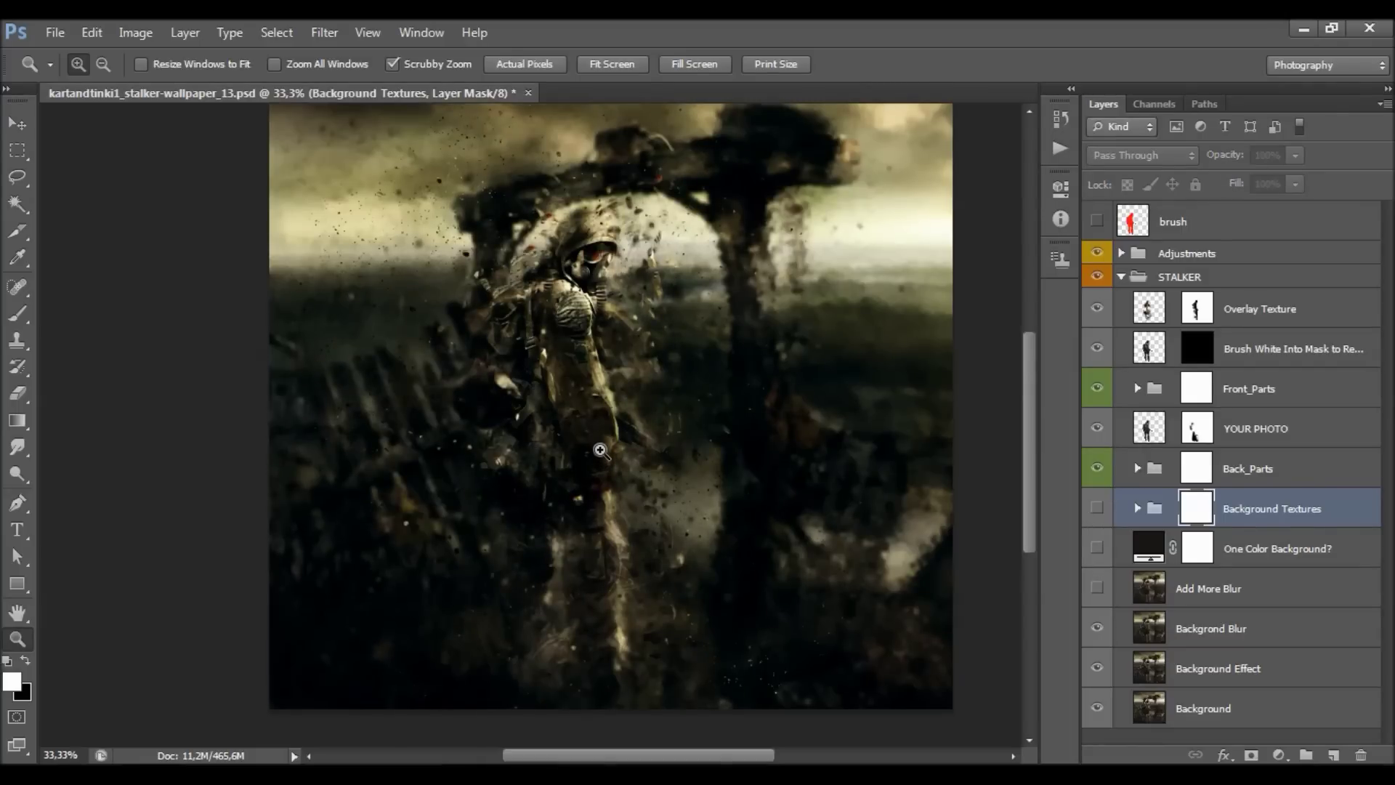
- Deselect all layers, turn Background Textures back on and briefly hide YOUR PHOTO to view the textures behind the figure
key("ctrl+alt+a")
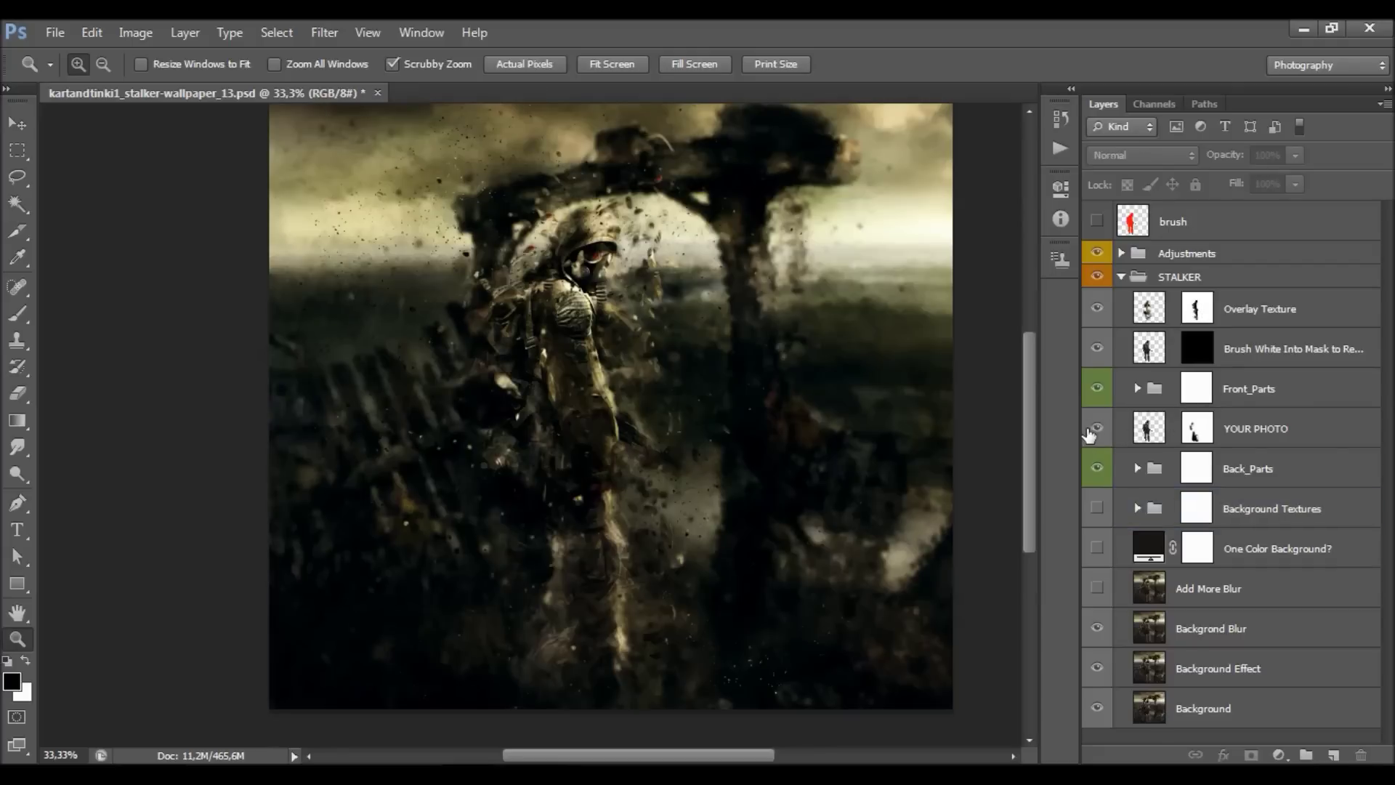
left_click(1094, 430)
left_click(1097, 507)
left_click(1097, 428)
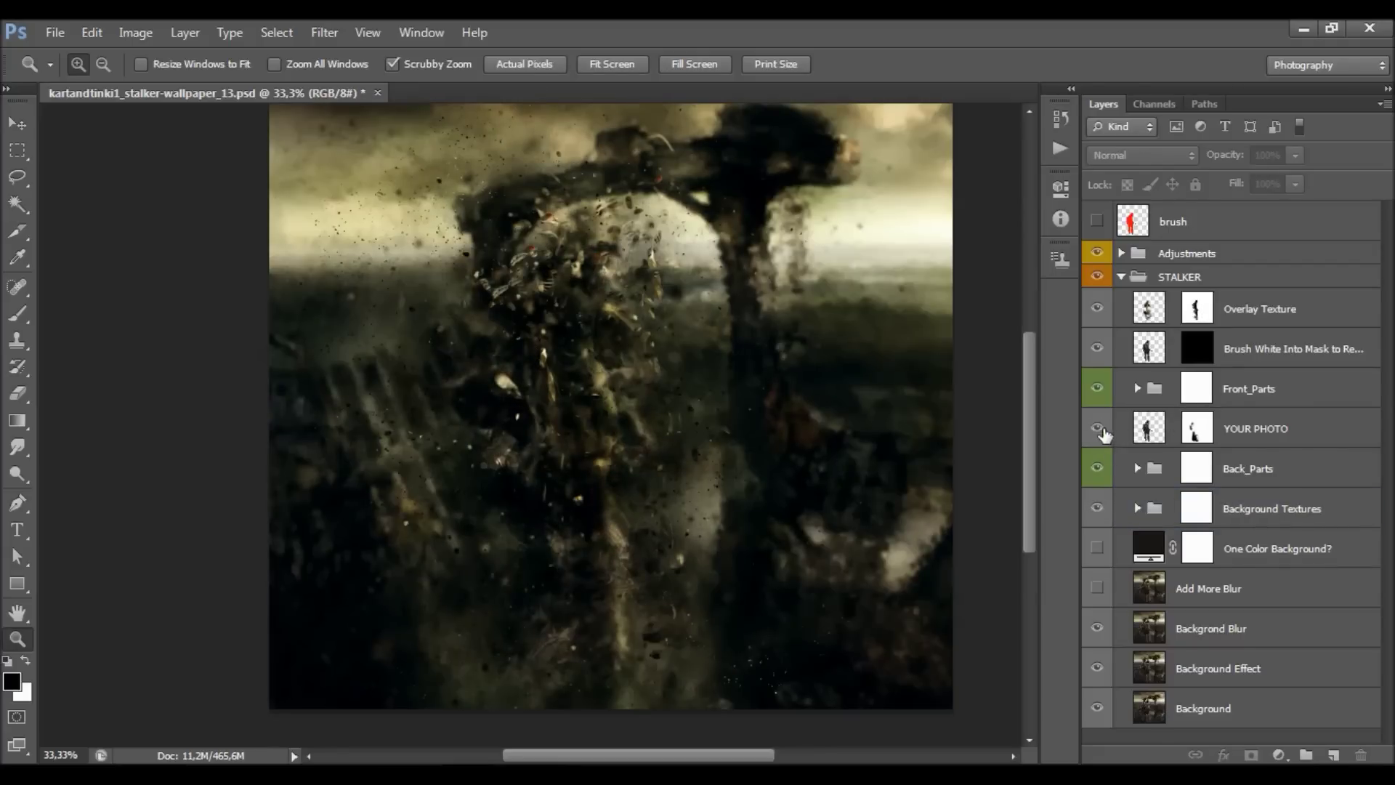
- Expand the Background Textures group and show Texture 3, Texture 2, Texture 1 and the Texture Extras subgroup
left_click(1138, 508)
scroll(1270, 385, "down", 3)
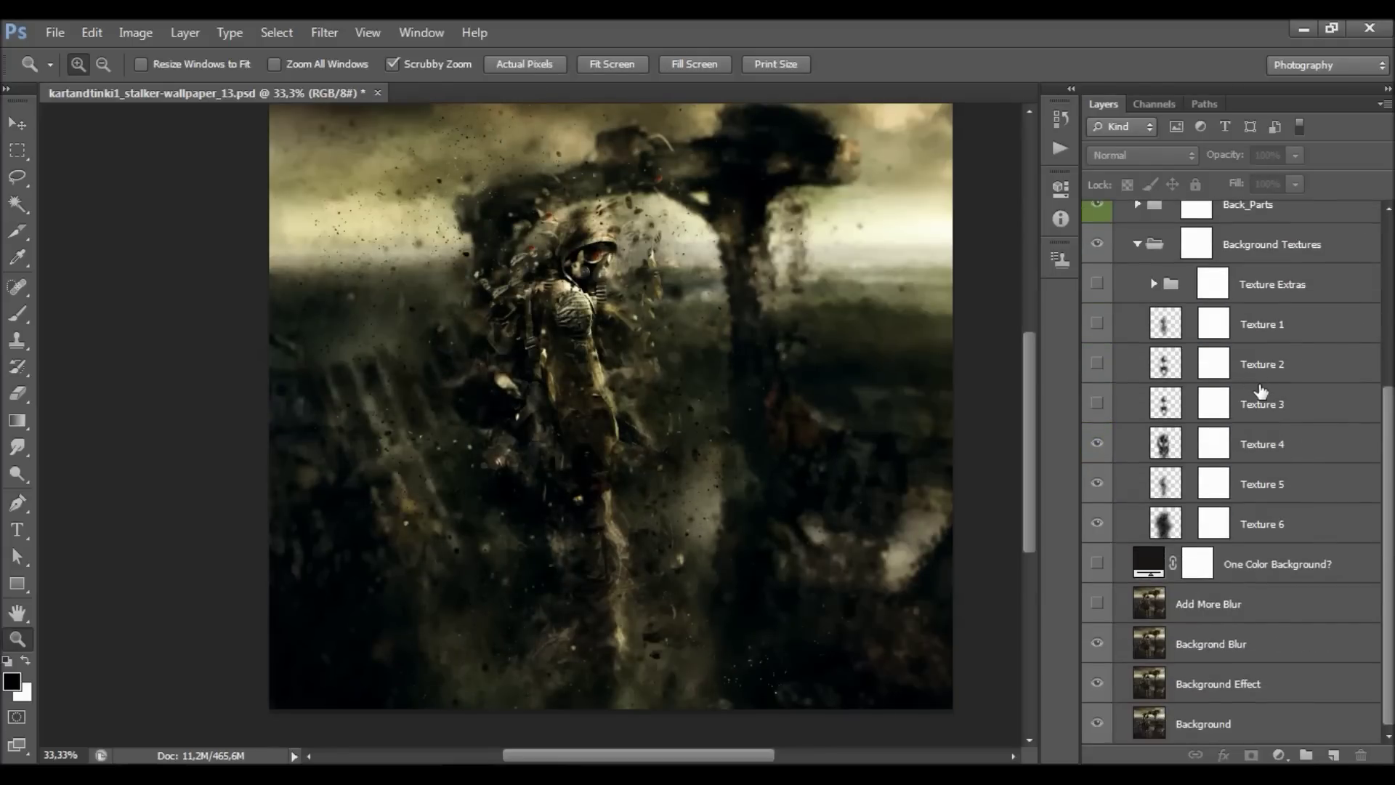
left_click(1264, 392)
scroll(1267, 349, "up", 2)
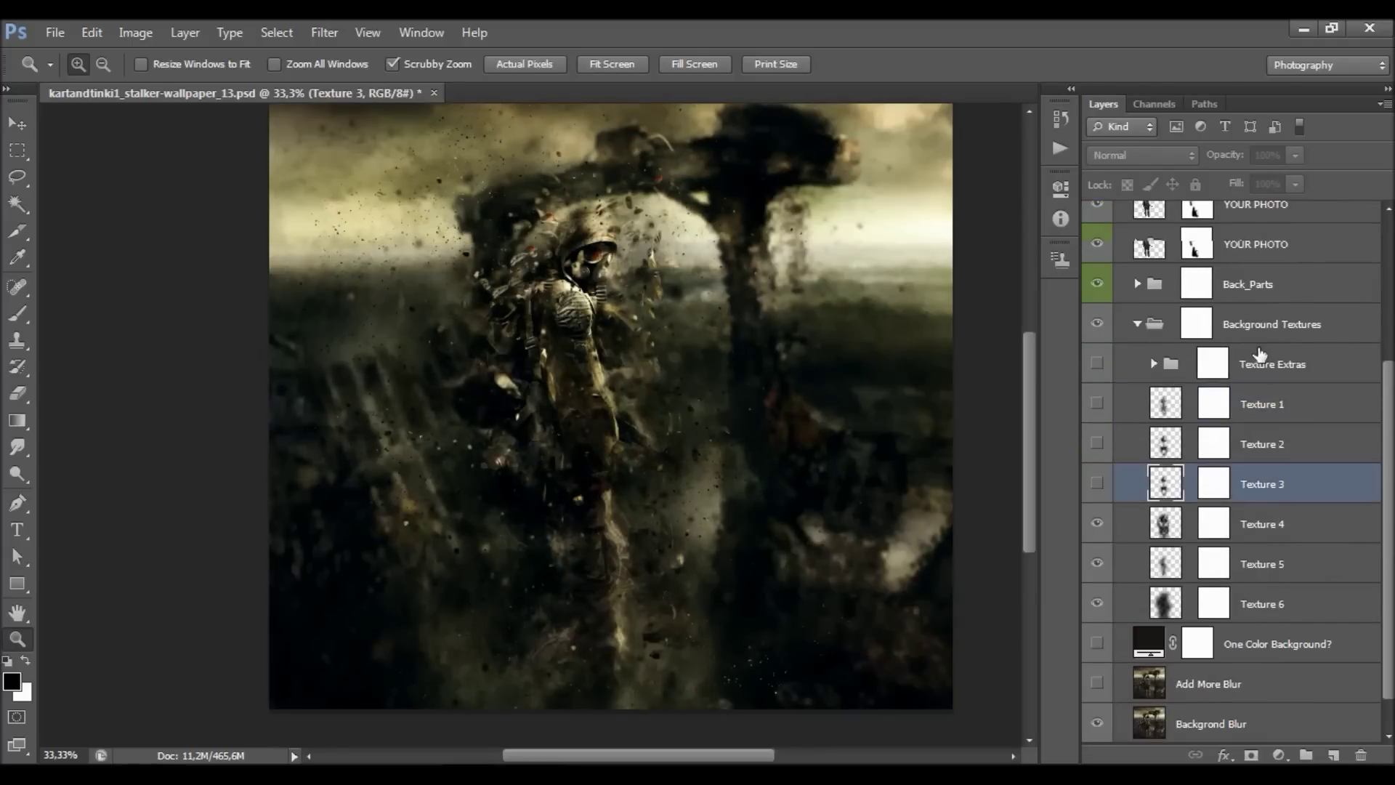
left_click(1097, 482)
left_click(1097, 444)
left_click(1097, 404)
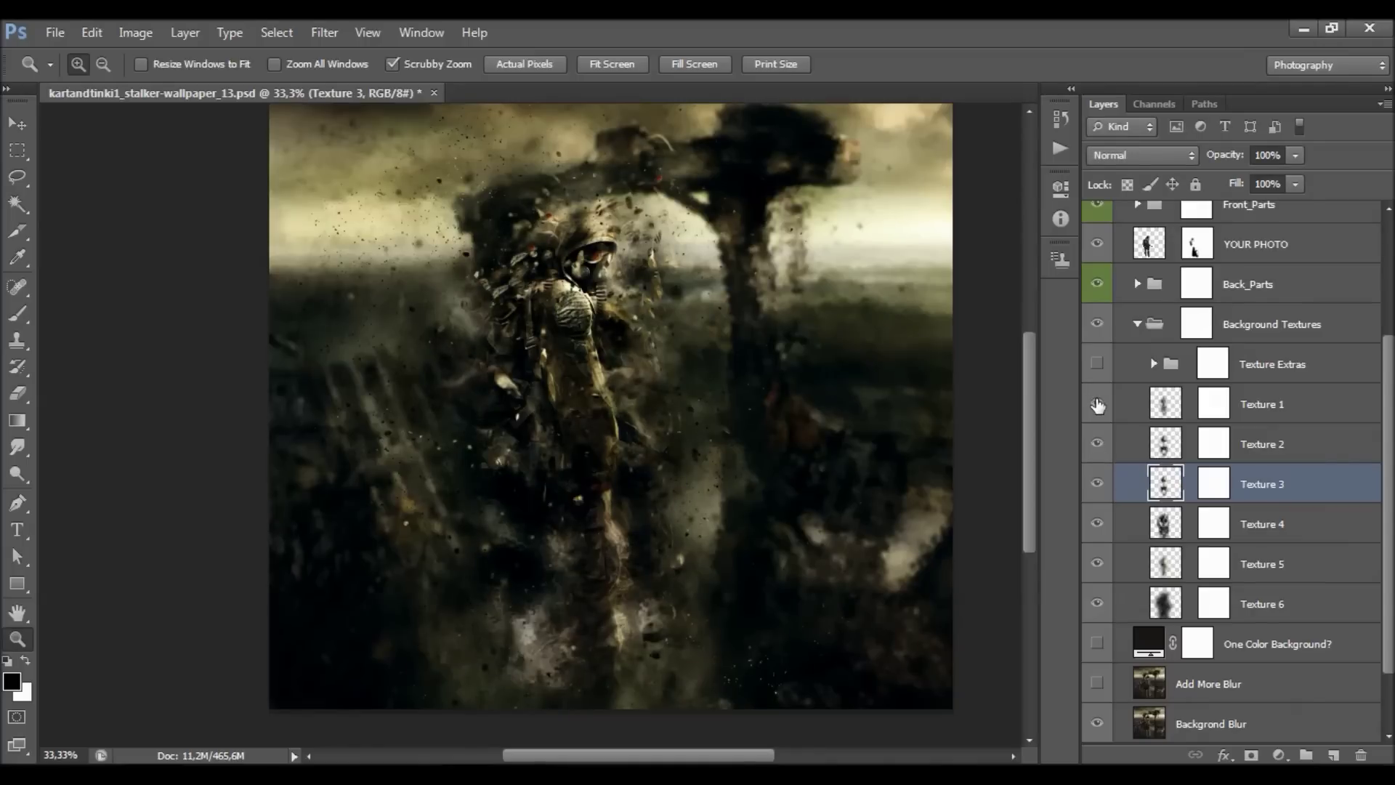
left_click(1097, 363)
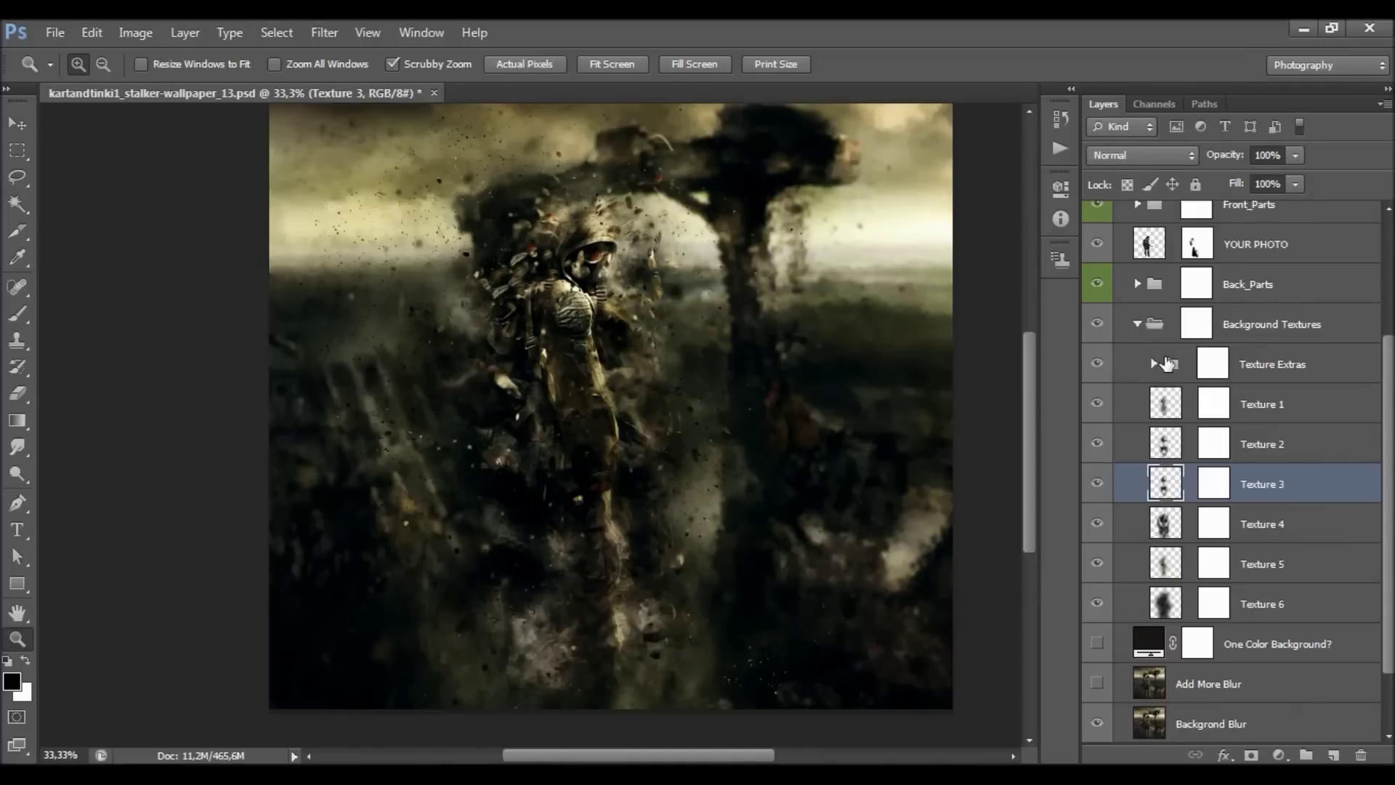
- Look inside the Texture Extras subgroup and check the blend modes and opacities of Texture 1, Texture 2 and Texture 4
left_click(1166, 364)
left_click(1155, 364)
left_click(1156, 363)
left_click(1290, 405)
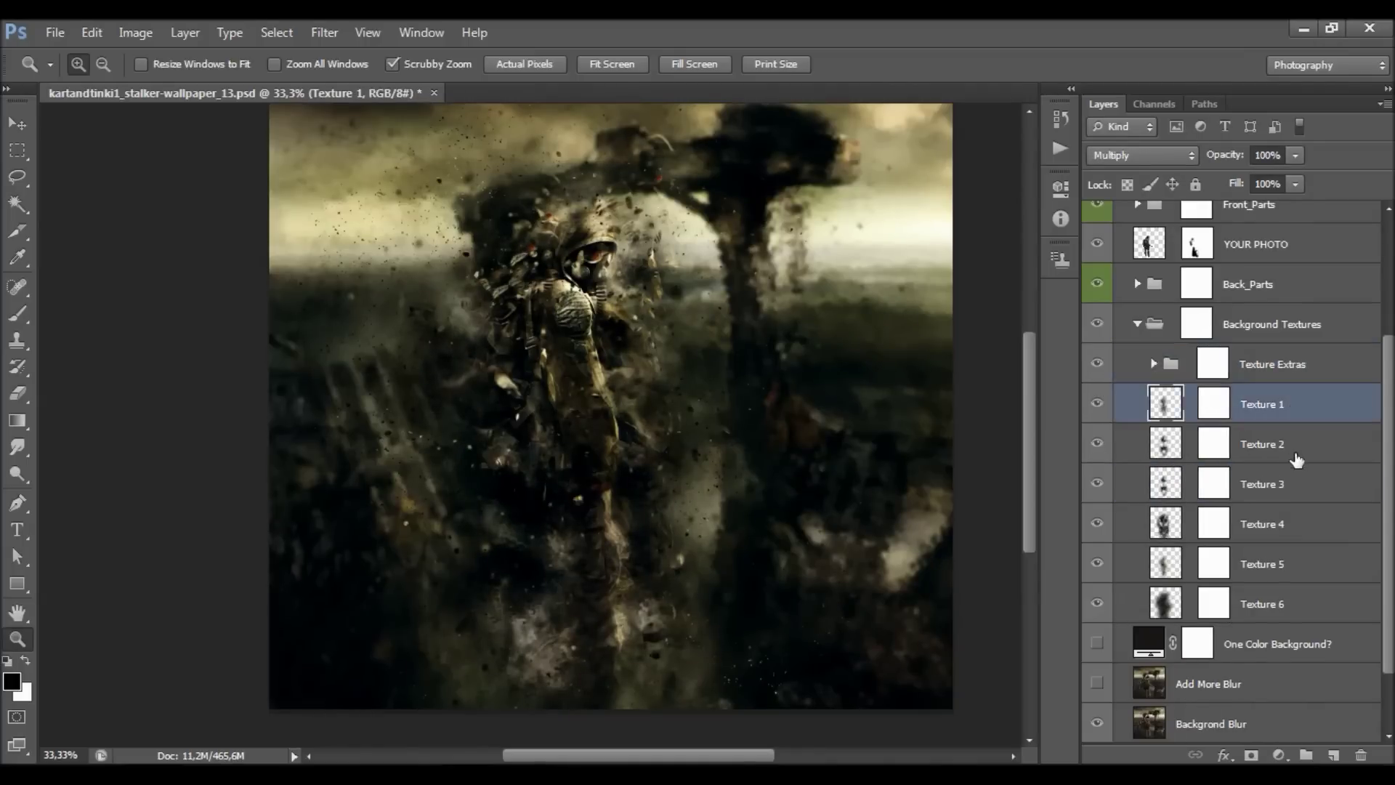
left_click(1291, 445)
left_click(1293, 513)
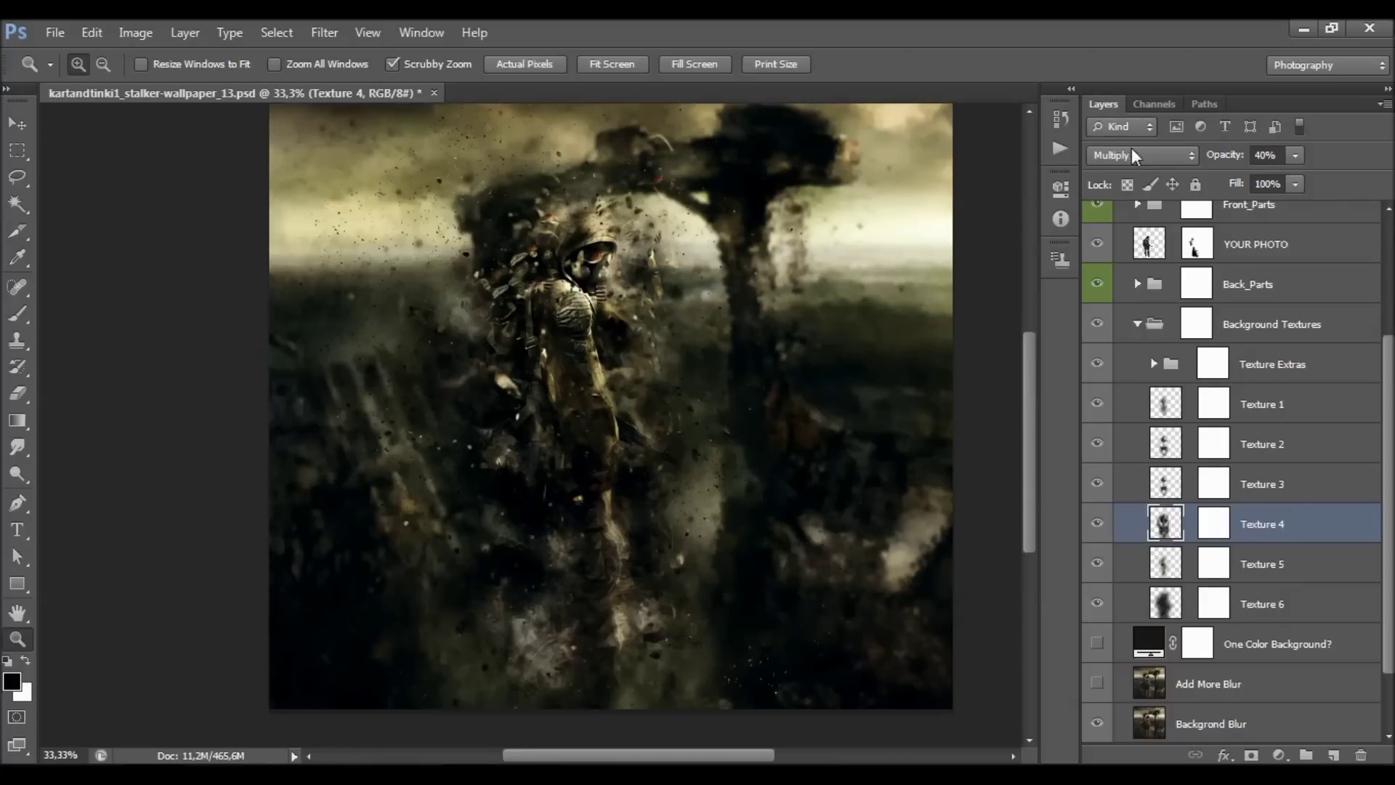
left_click(1272, 414)
key("b")
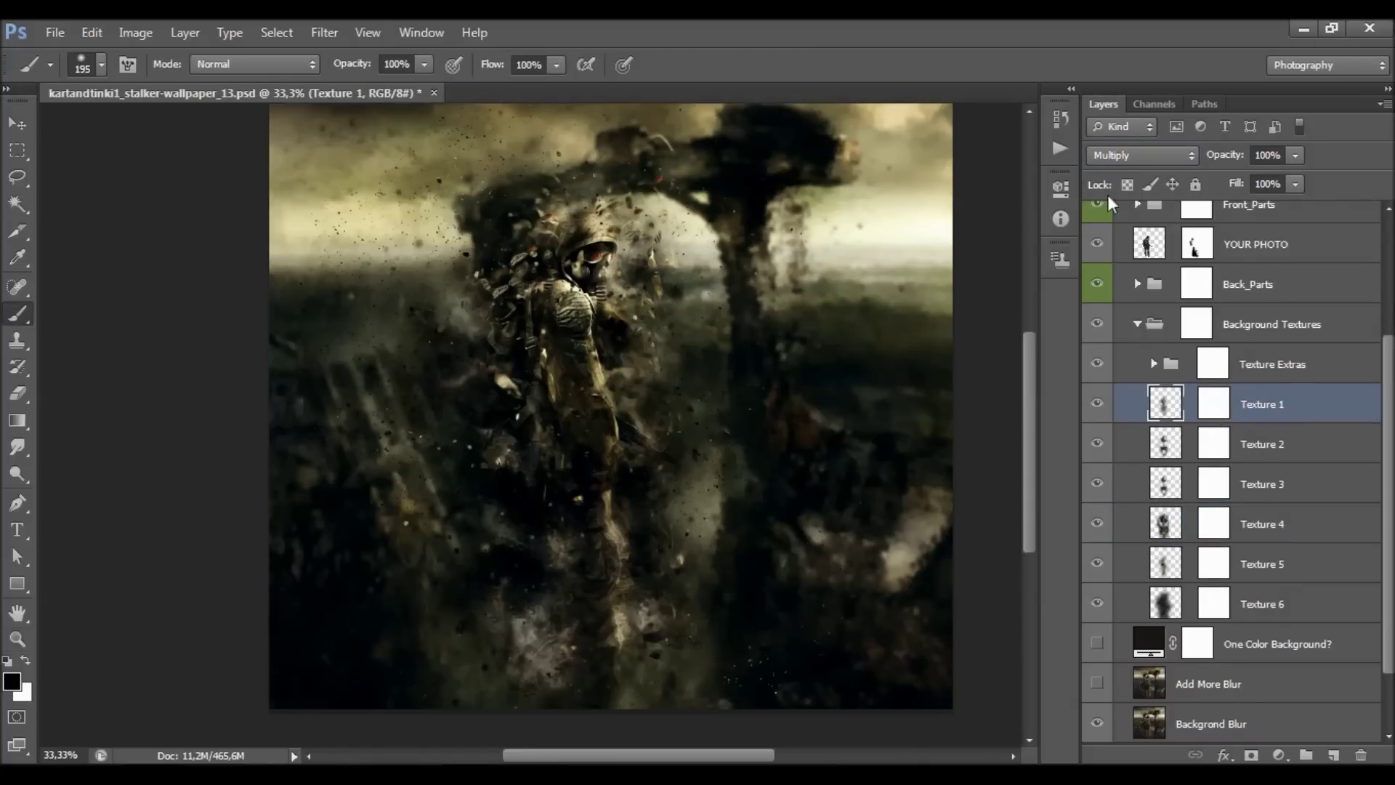
left_click(1253, 449)
left_click(1272, 513)
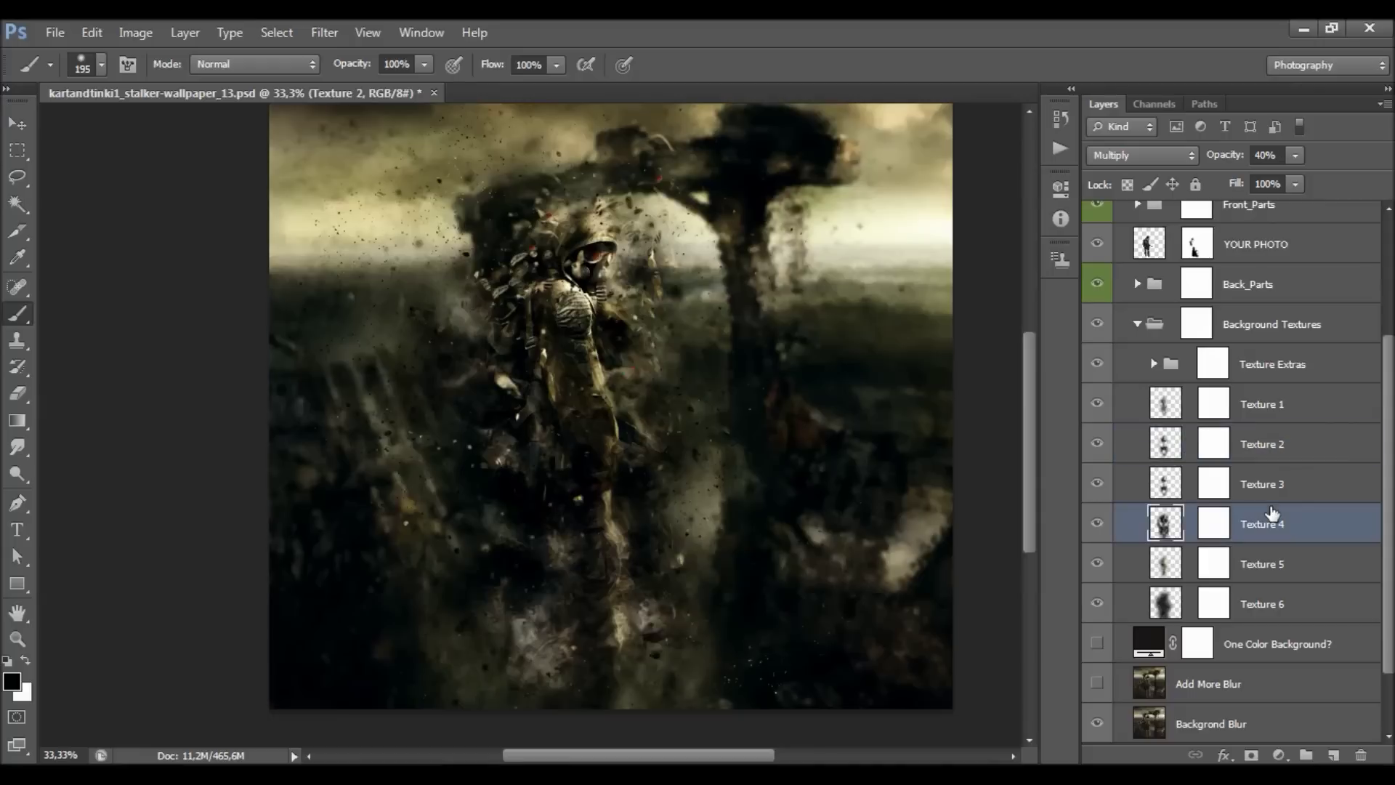
- Toggle the visibility of Texture 4 and Texture 1 off and on to compare their effect
left_click(1101, 529)
left_click(1100, 528)
left_click(1236, 456)
left_click(1100, 404)
left_click(1101, 404)
- Hide Texture 3 and Texture 2, and collapse the Background Textures group
left_click(1099, 483)
left_click(1098, 523)
left_click(1098, 523)
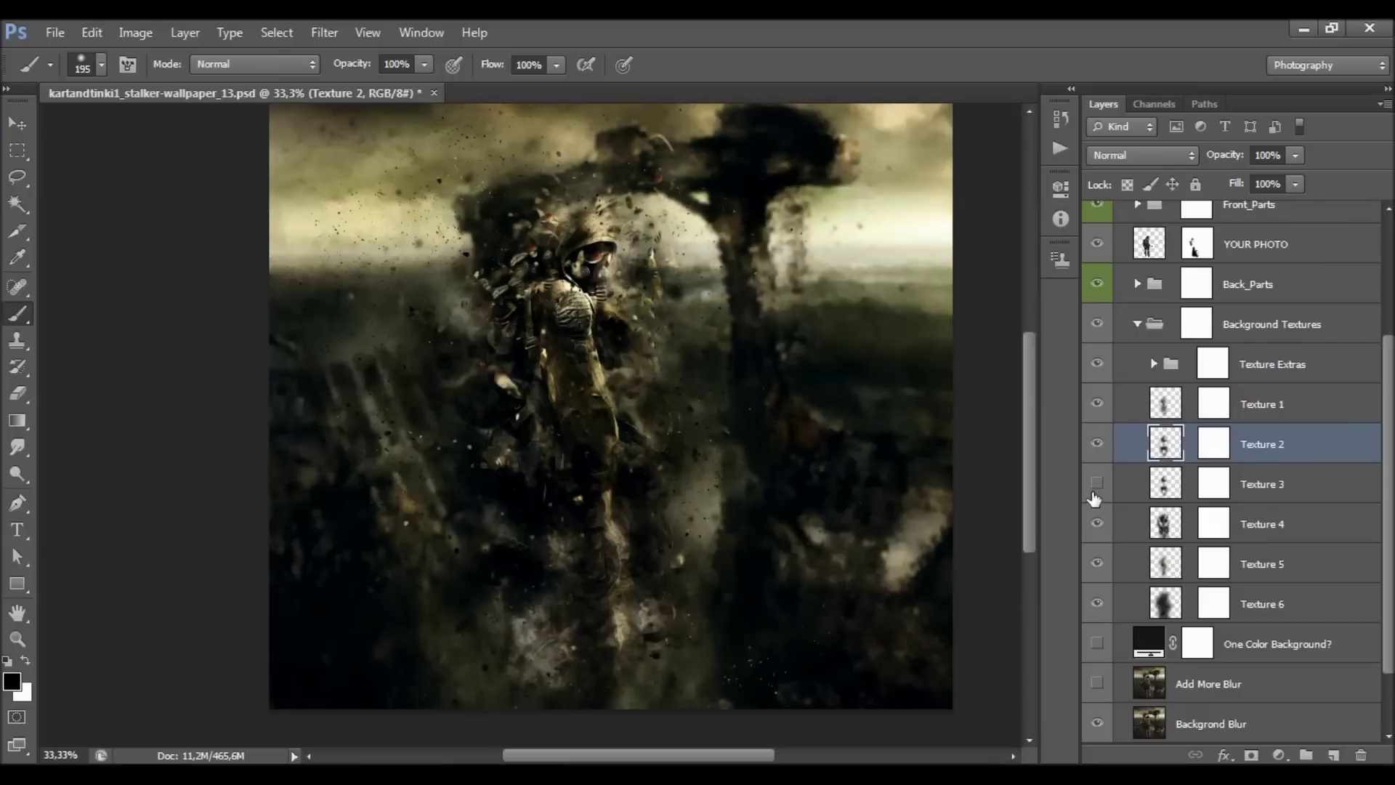
left_click(1097, 484)
left_click(1215, 486)
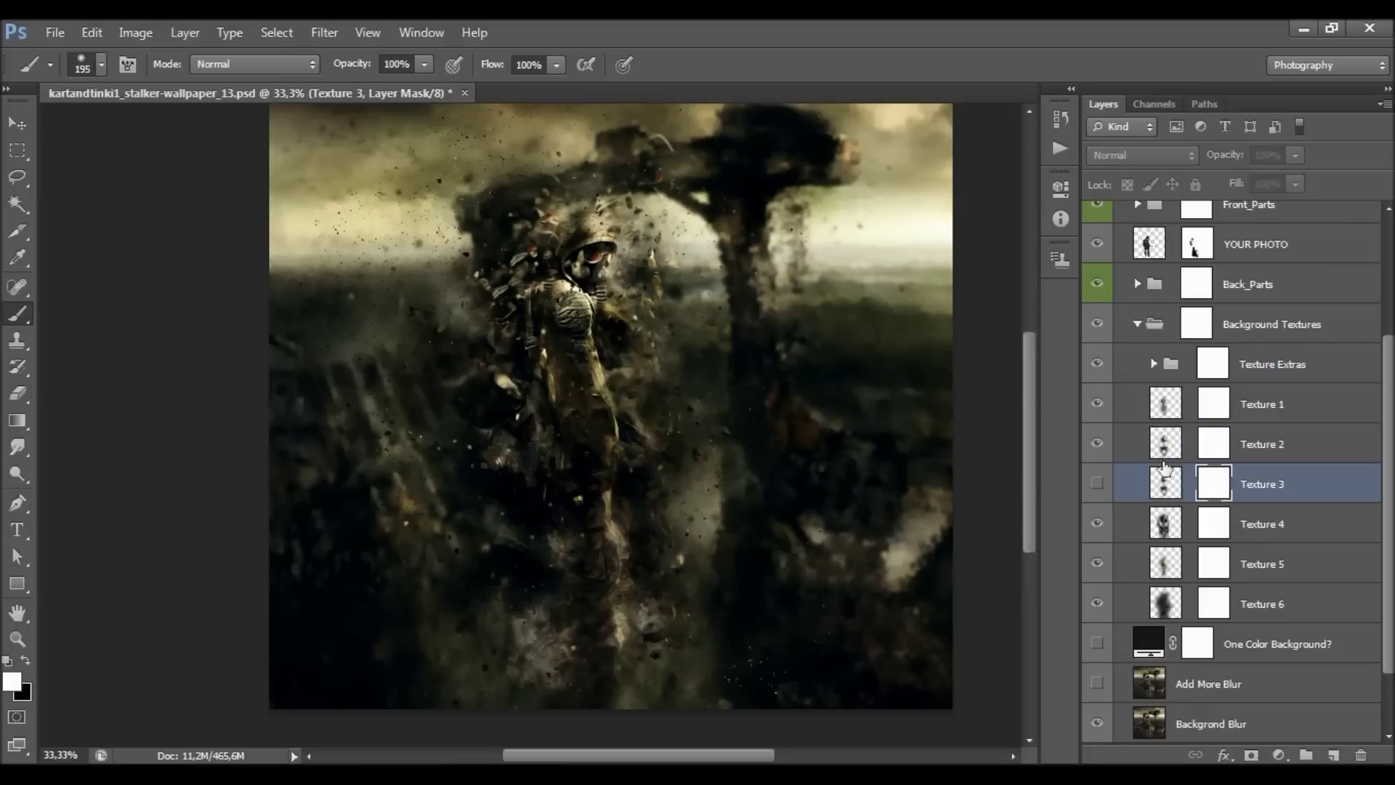
left_click(1095, 445)
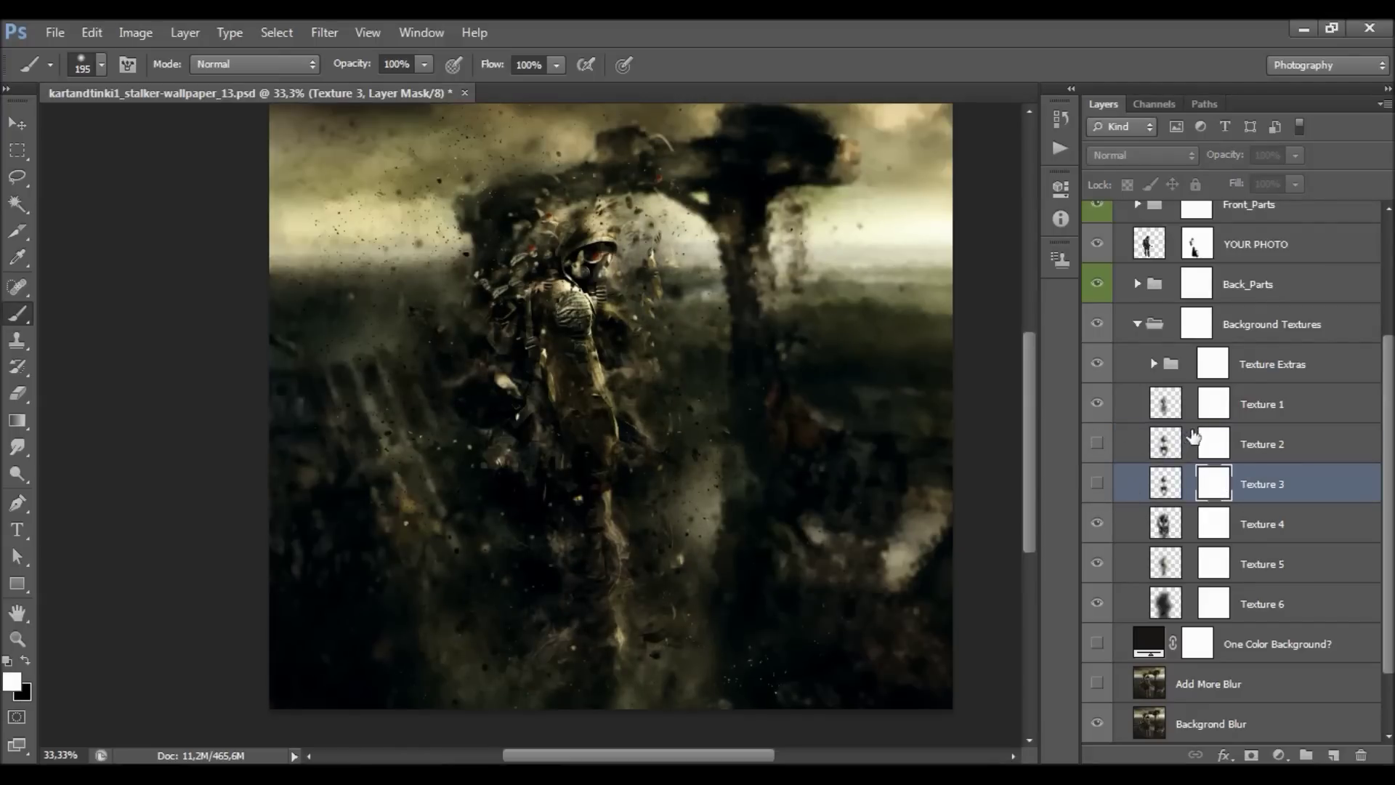
left_click(1137, 324)
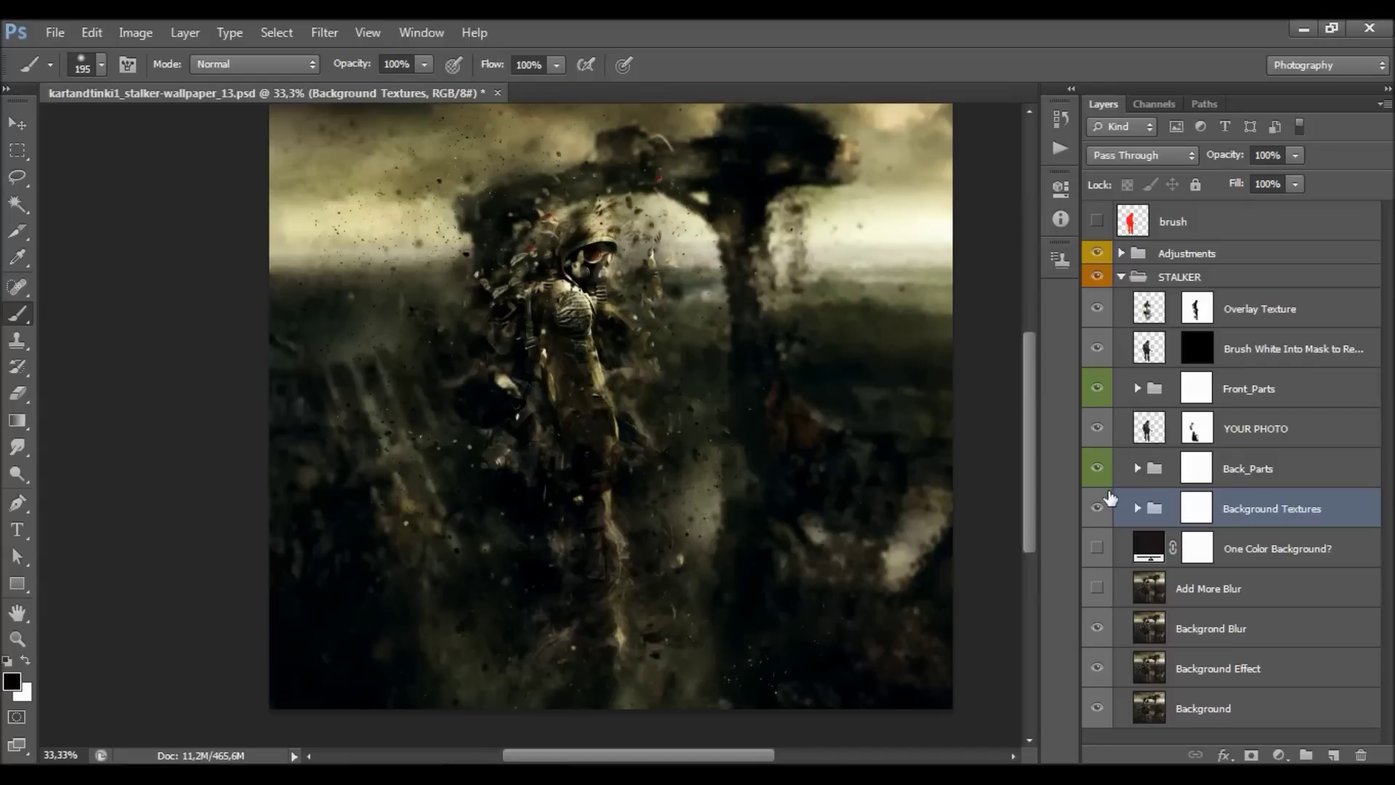
- Target the Background Textures group's mask and toggle the group off and on to see its overall contribution
left_click(1189, 512)
key("x")
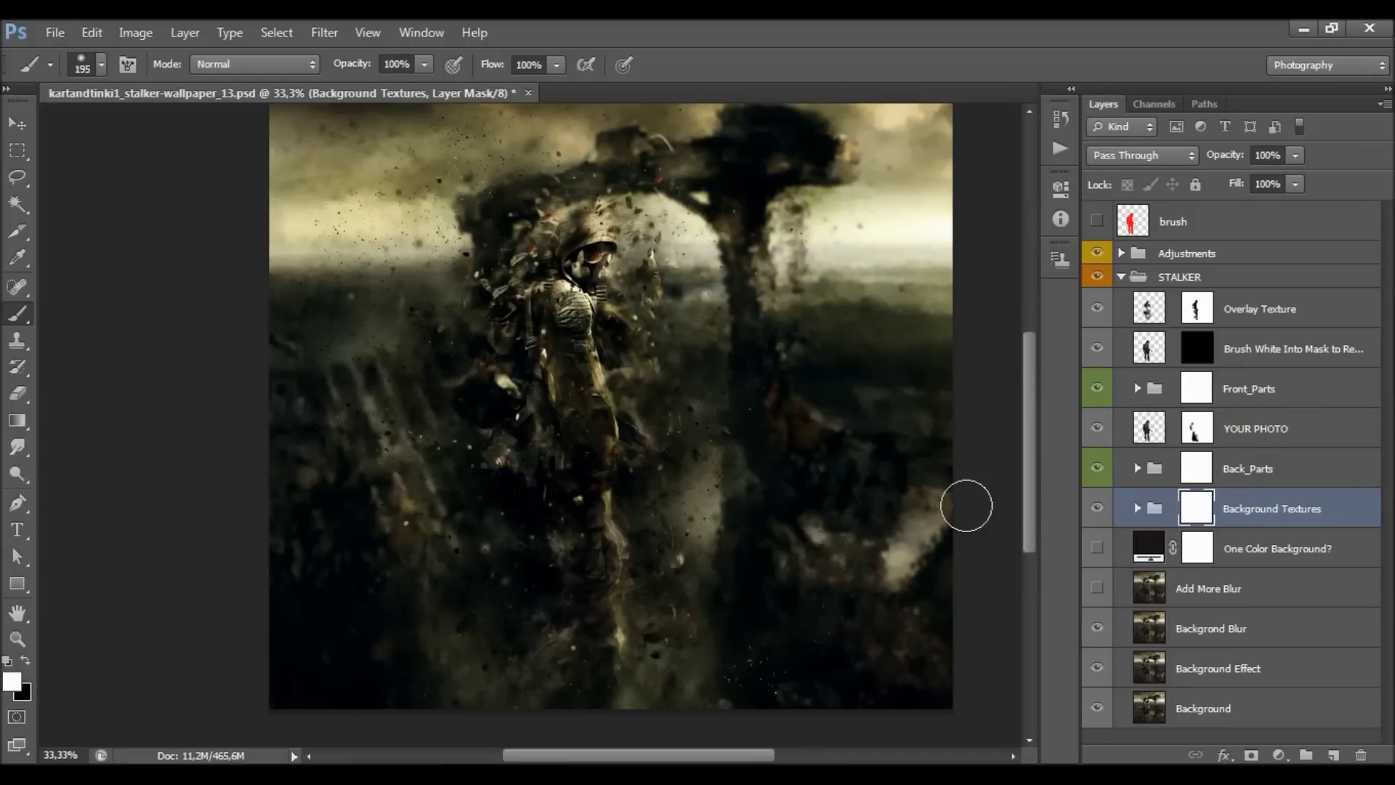
left_click(1095, 509)
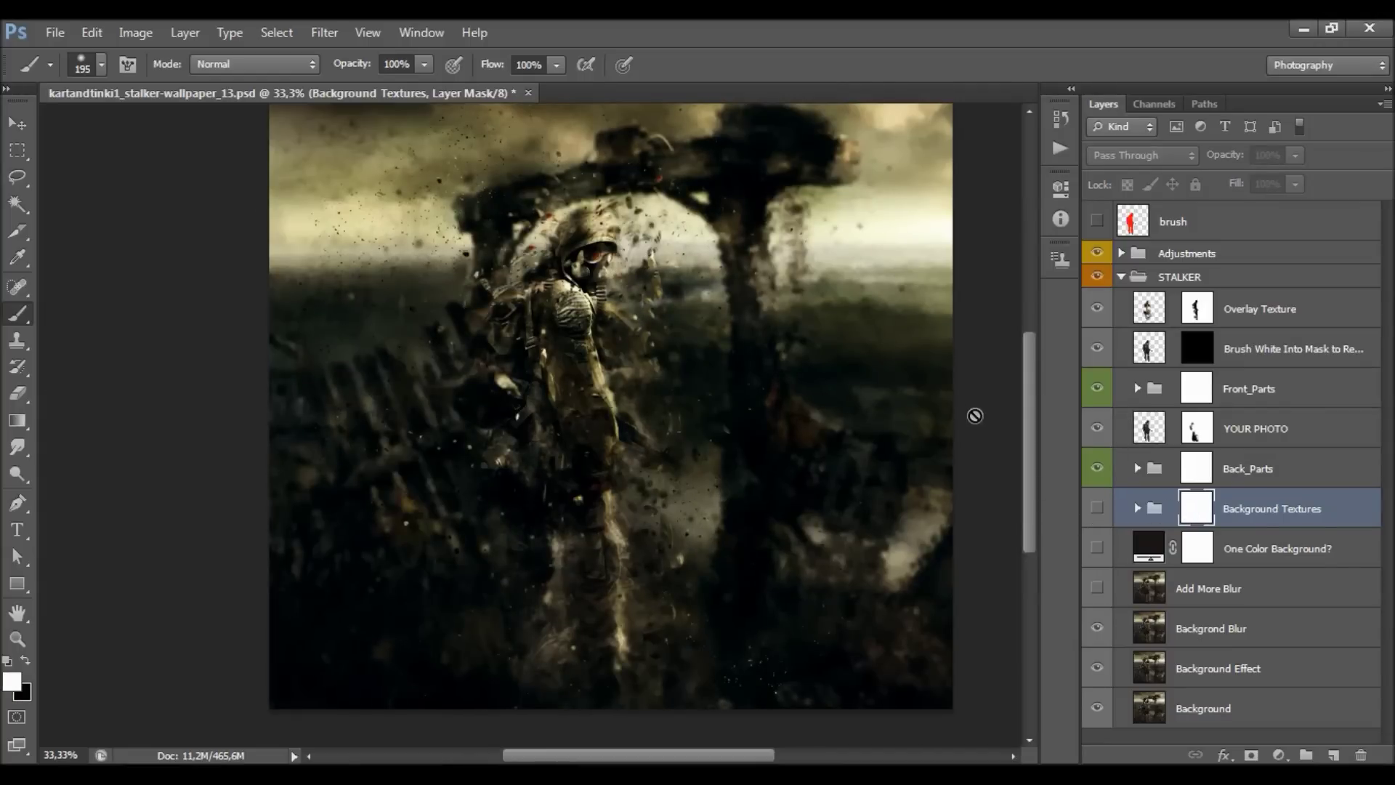
left_click(1105, 514)
left_click(1097, 509)
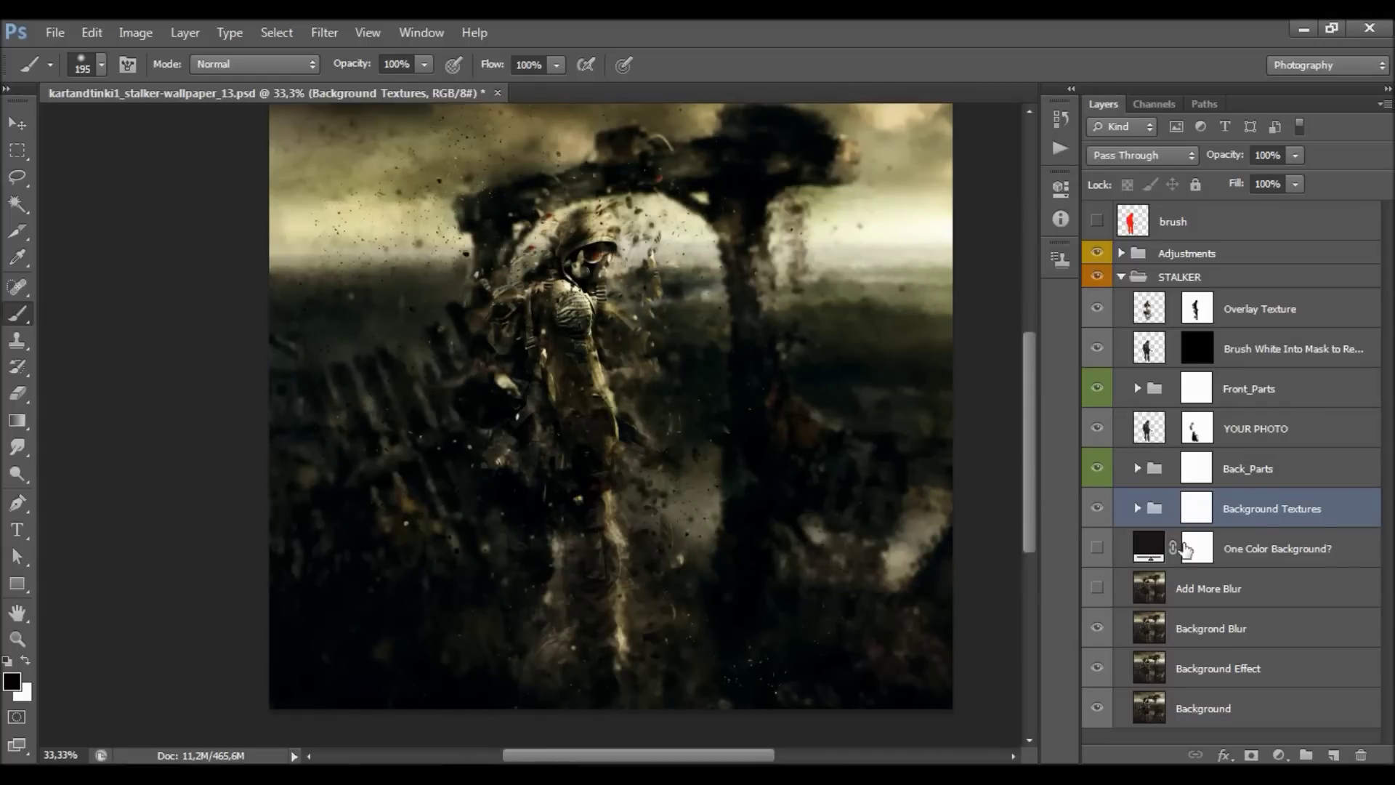
- Try painting black with a 442 px brush on the Background Textures mask to remove texture around the figure's upper body
left_click(1196, 507)
left_click(26, 661)
right_click(436, 501)
left_click_drag(614, 560, 629, 551)
key("Return")
left_click(485, 258)
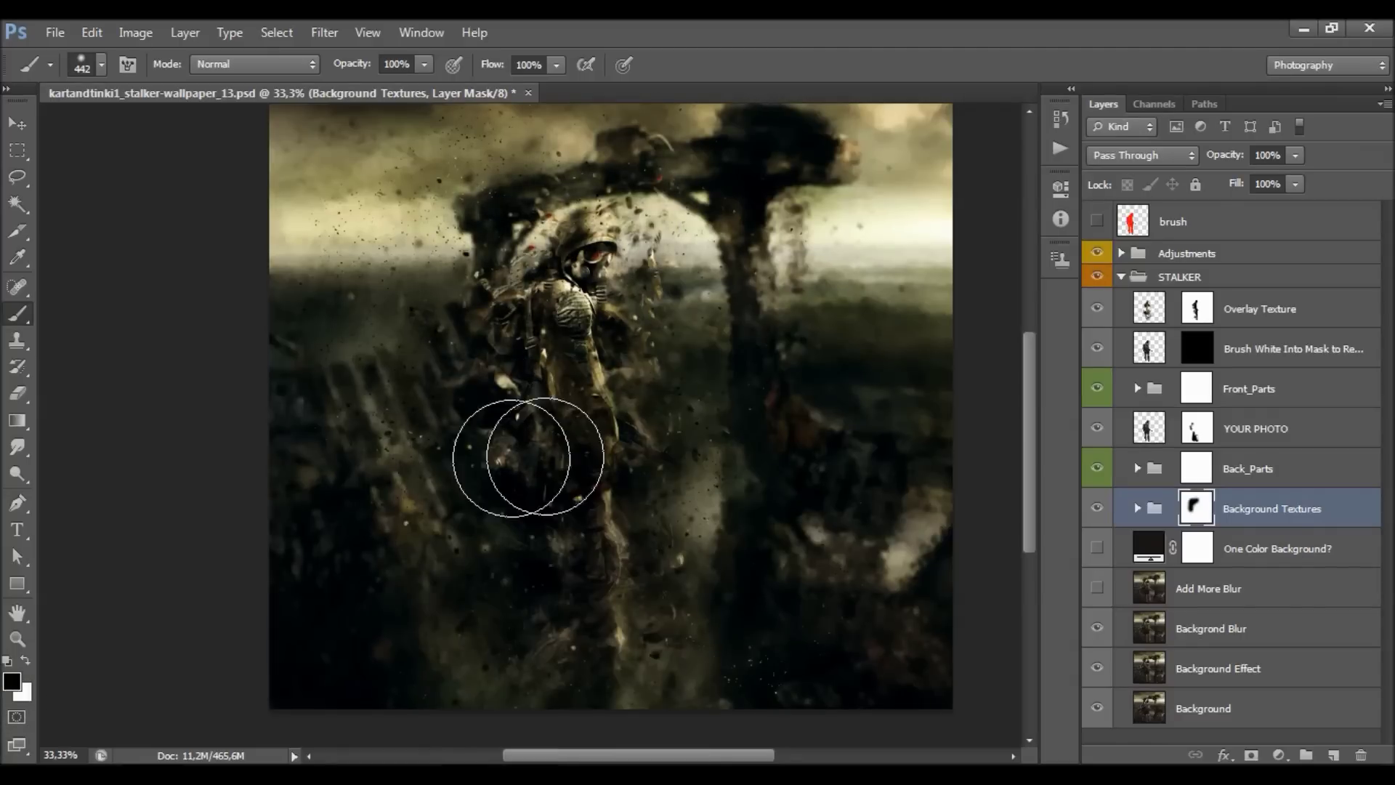
- Select the One Color Background? layer and make it visible behind the figure
left_click(1218, 550)
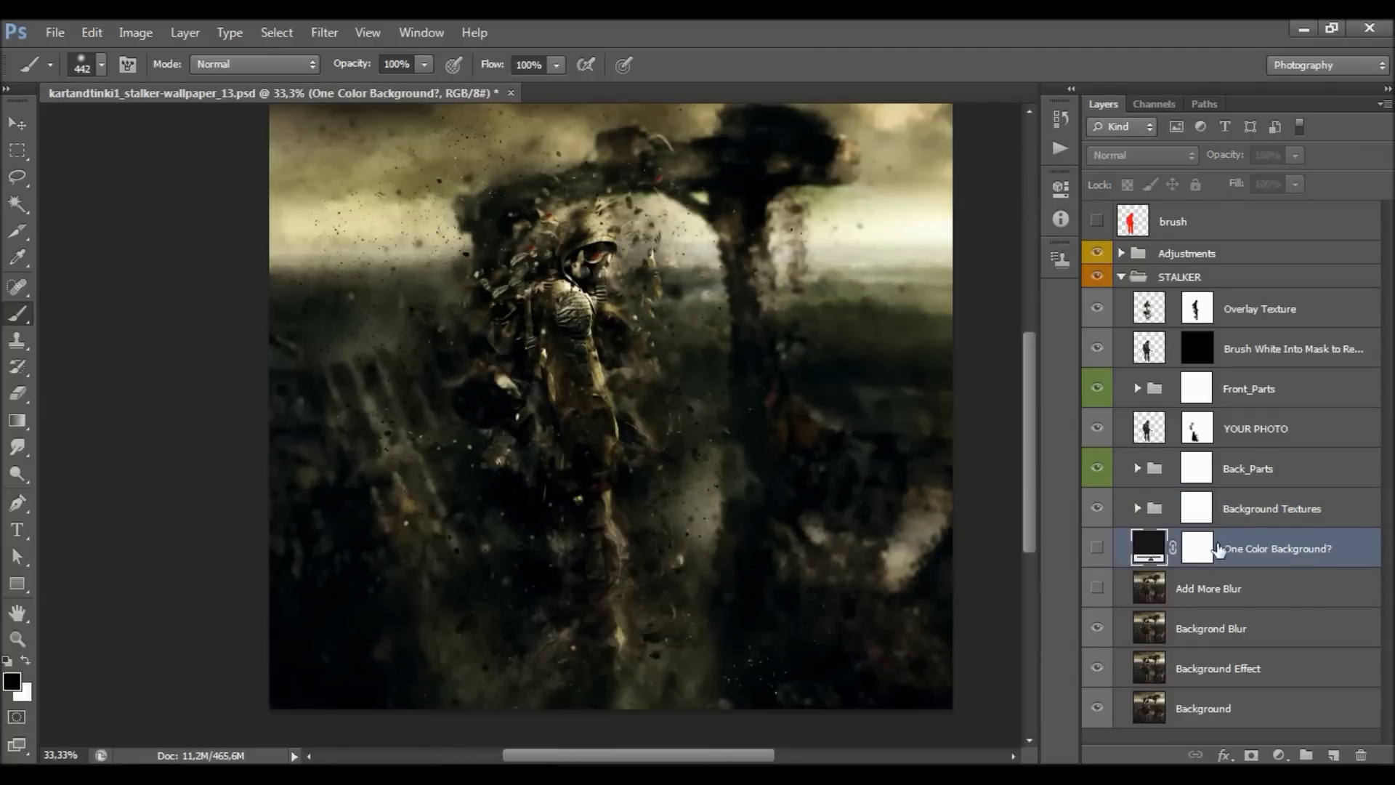
left_click(1099, 550)
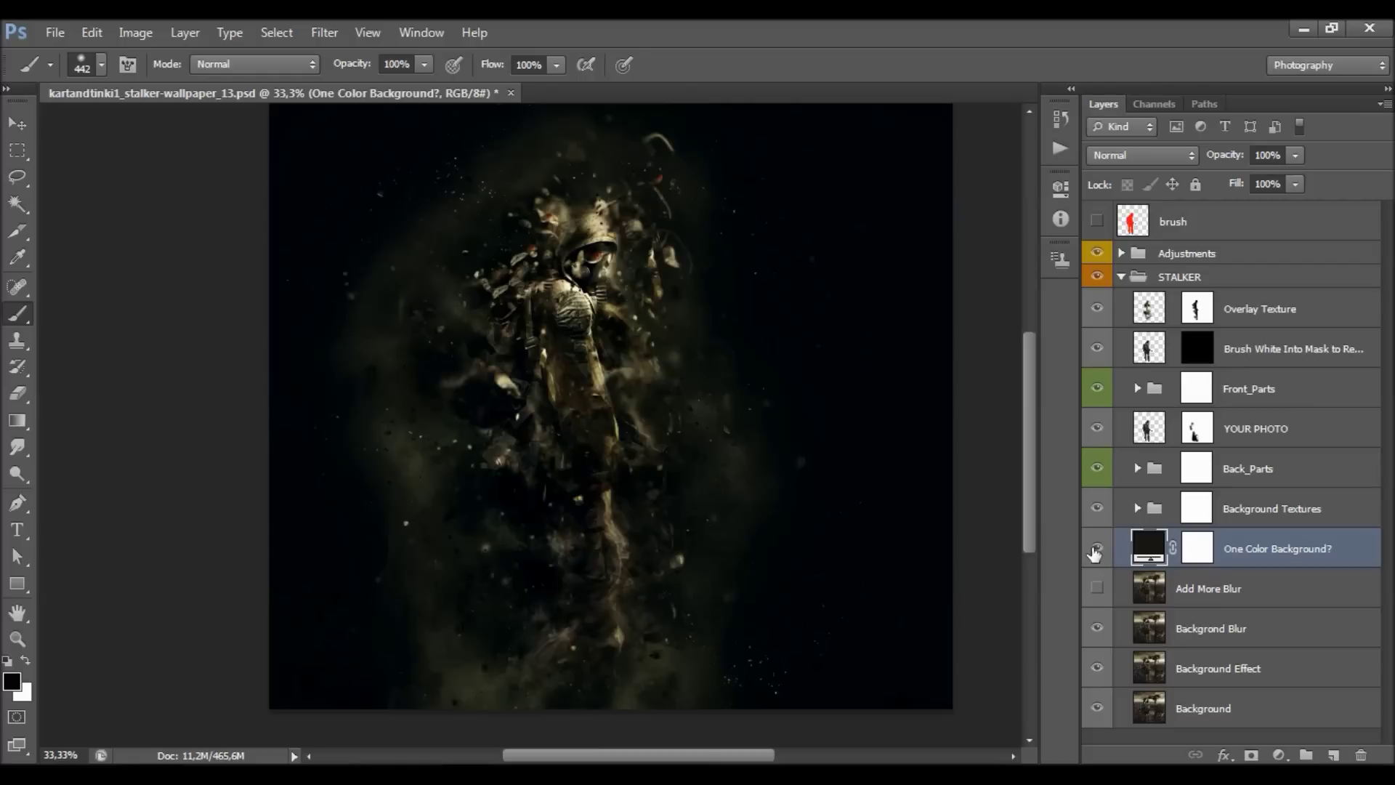
- Try a colour sampled from the figure, mid grey and black as the One Color Background? fill
scroll(802, 390, "down", 2)
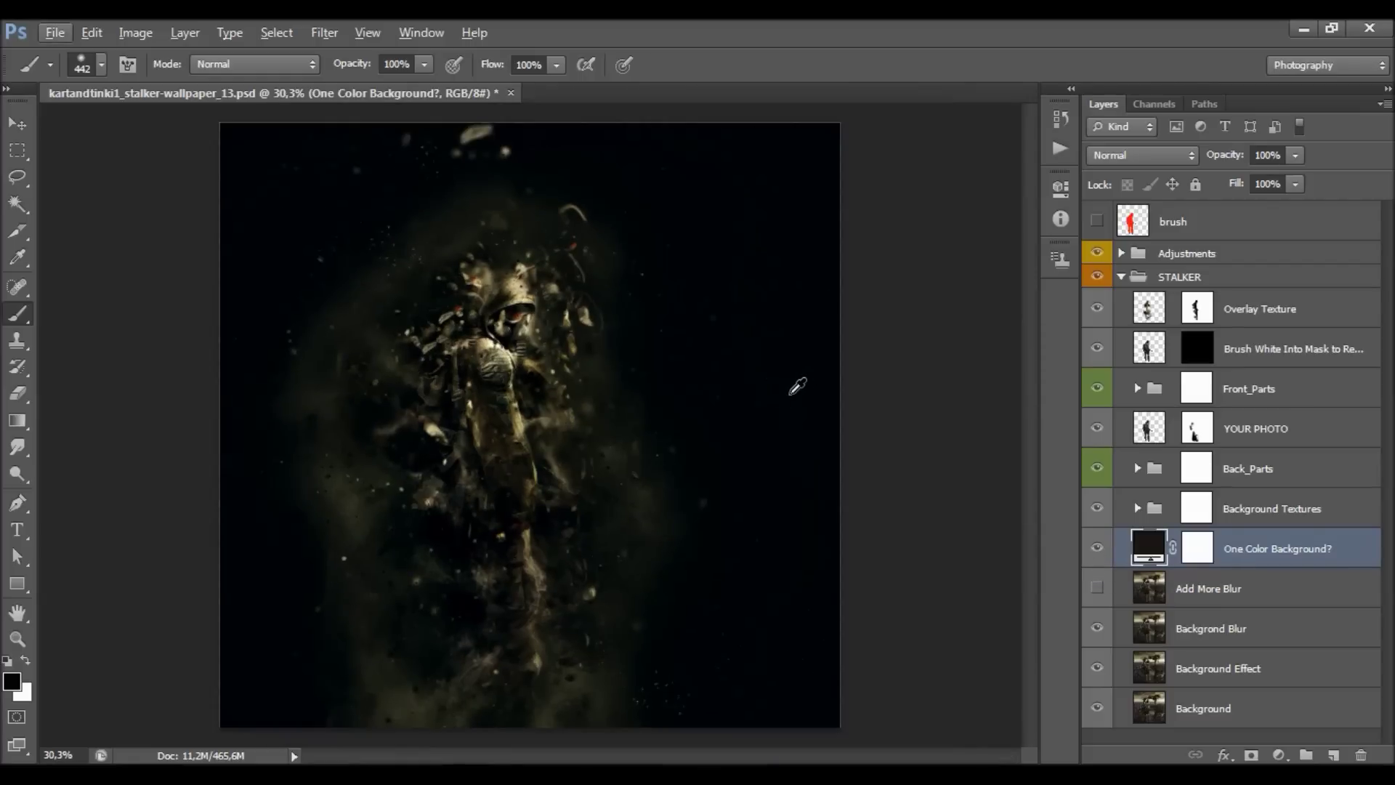
scroll(528, 439, "up", 1)
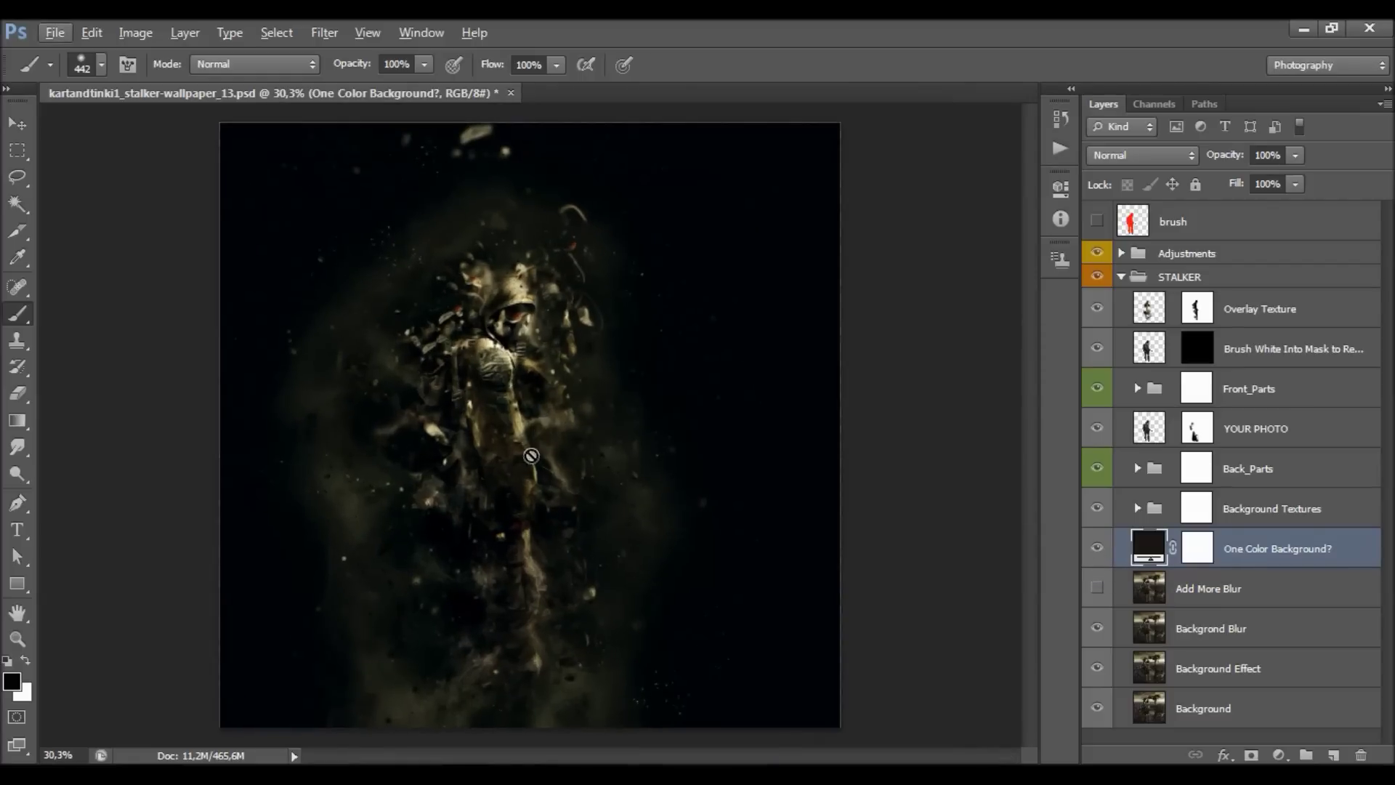
double_click(1149, 549)
left_click(503, 311)
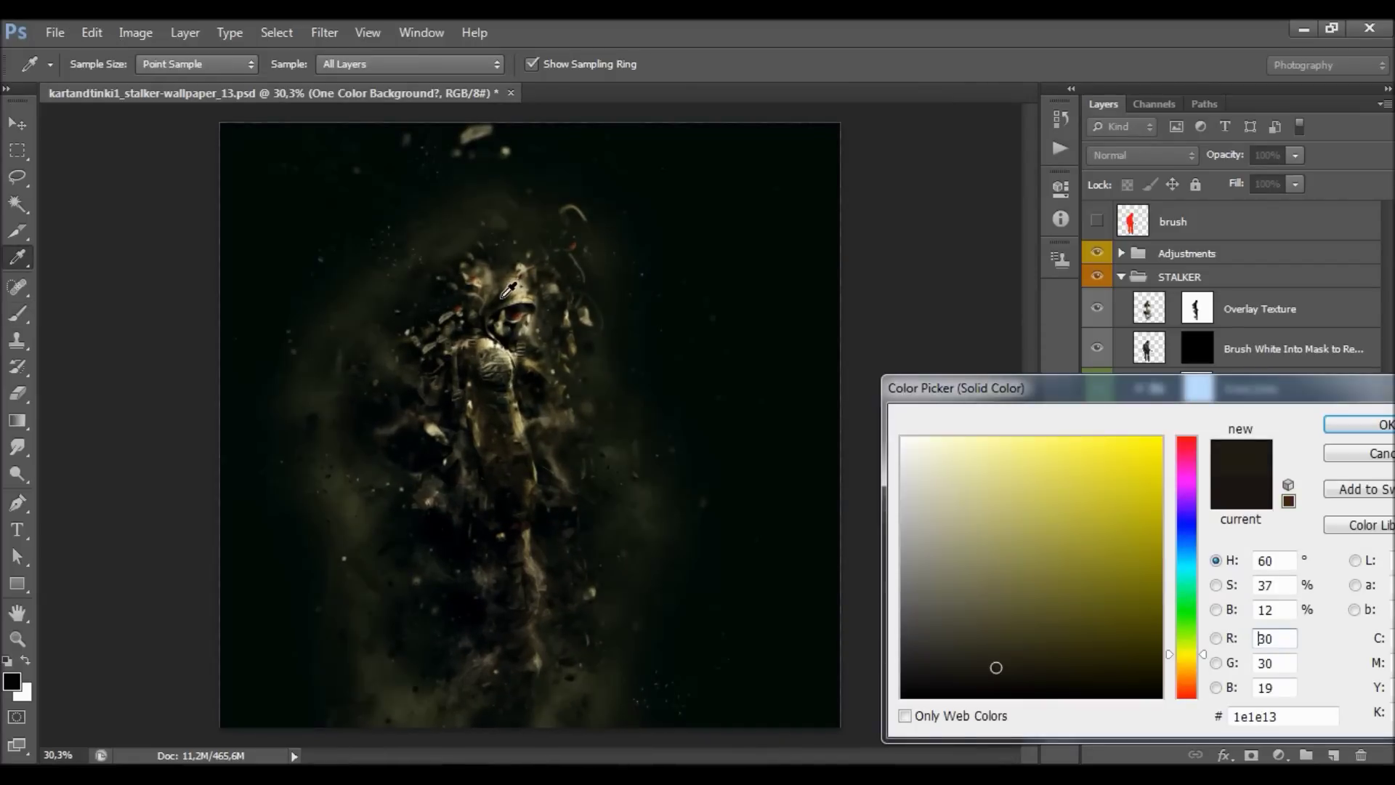
left_click(503, 310)
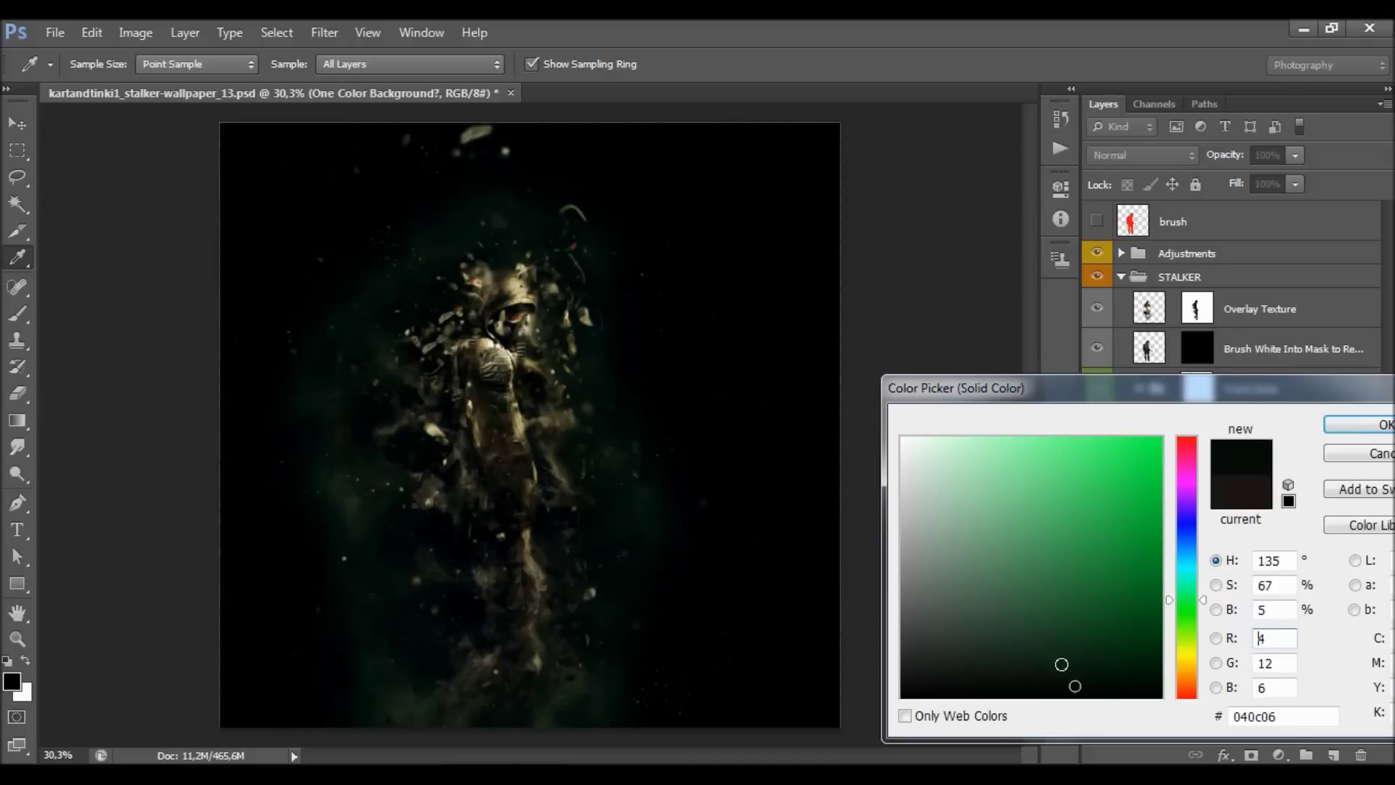
left_click_drag(1061, 664, 749, 594)
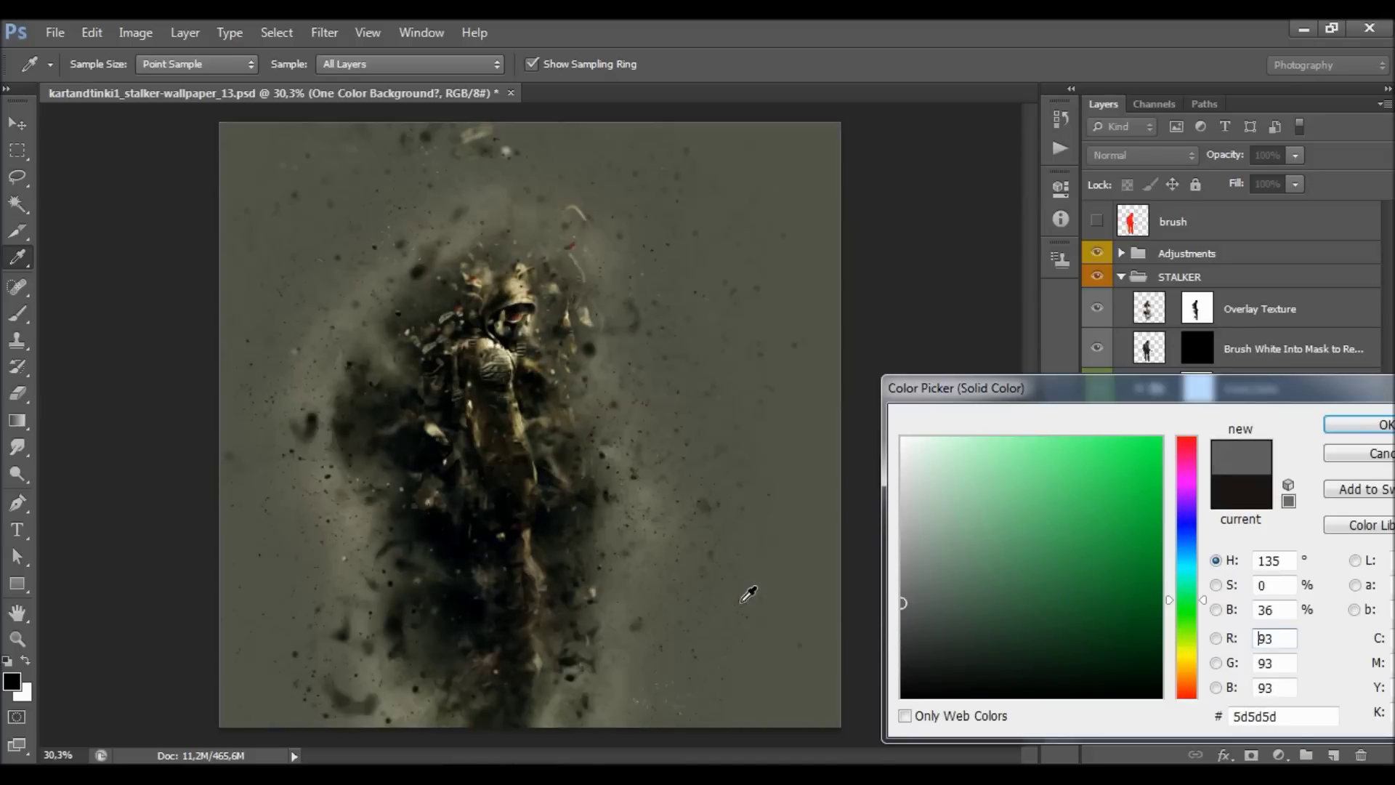
left_click_drag(1005, 577, 844, 710)
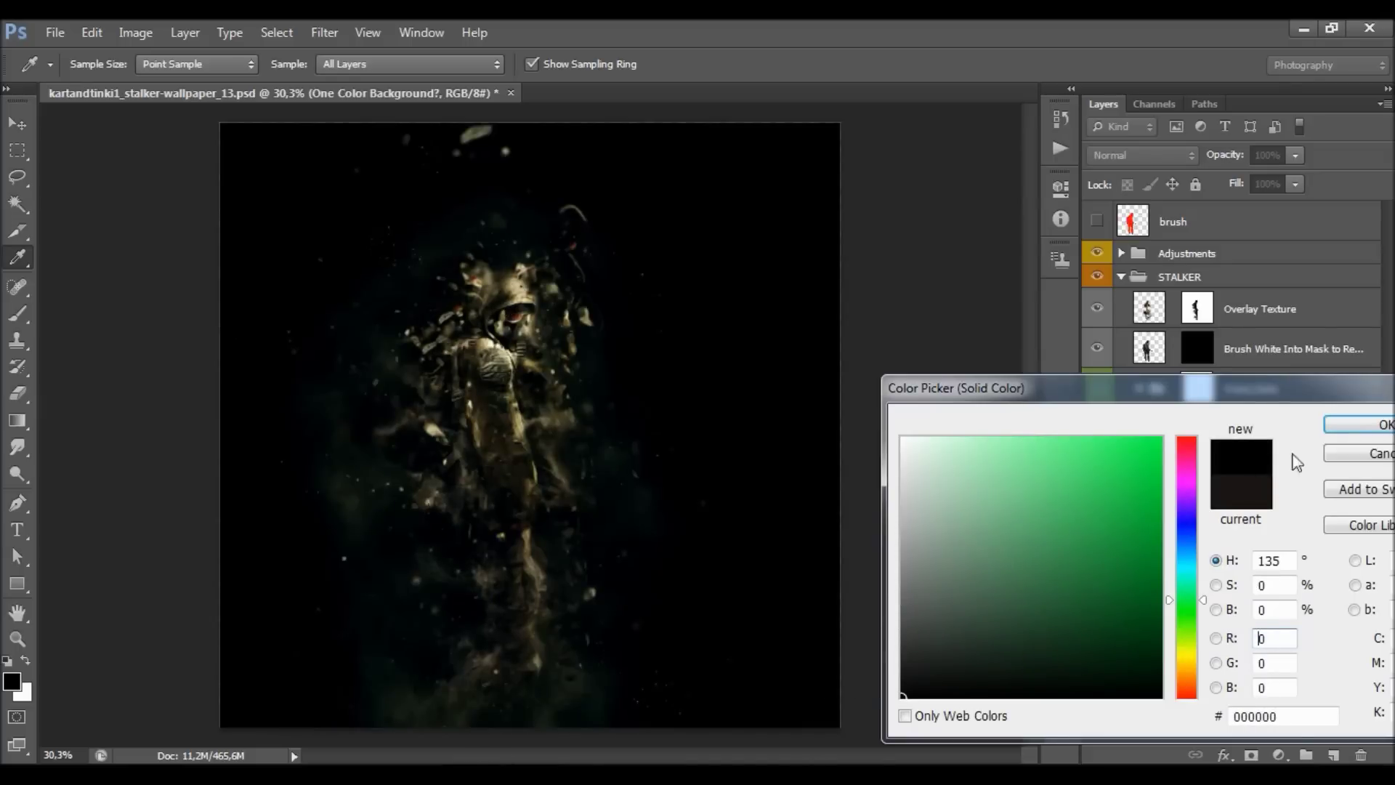
left_click(1336, 456)
key("b")
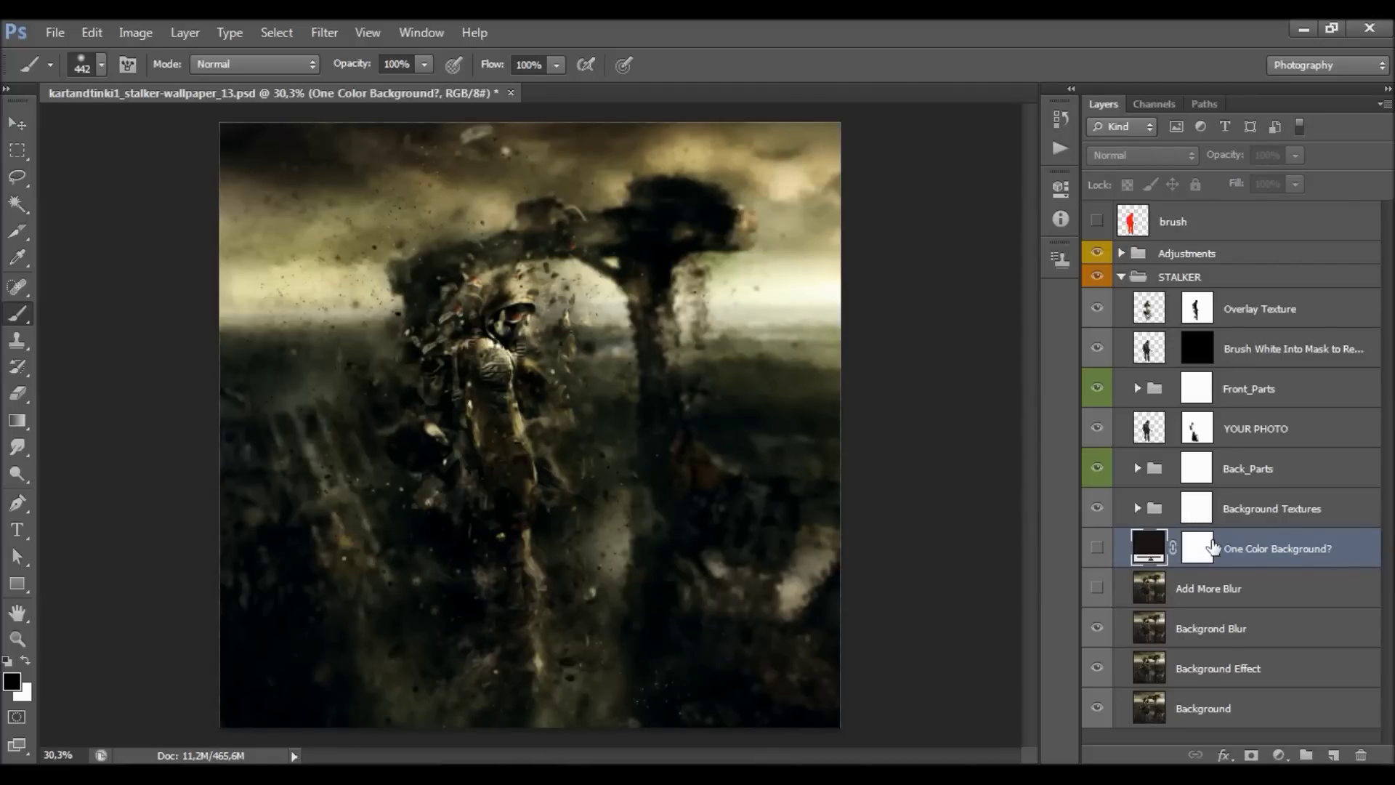
- Hide the Backgrond Blur, Background Effect and Background layers and restore them from the lowest up to examine each one's contribution
left_click(1090, 634)
left_click(1097, 667)
left_click(1222, 699)
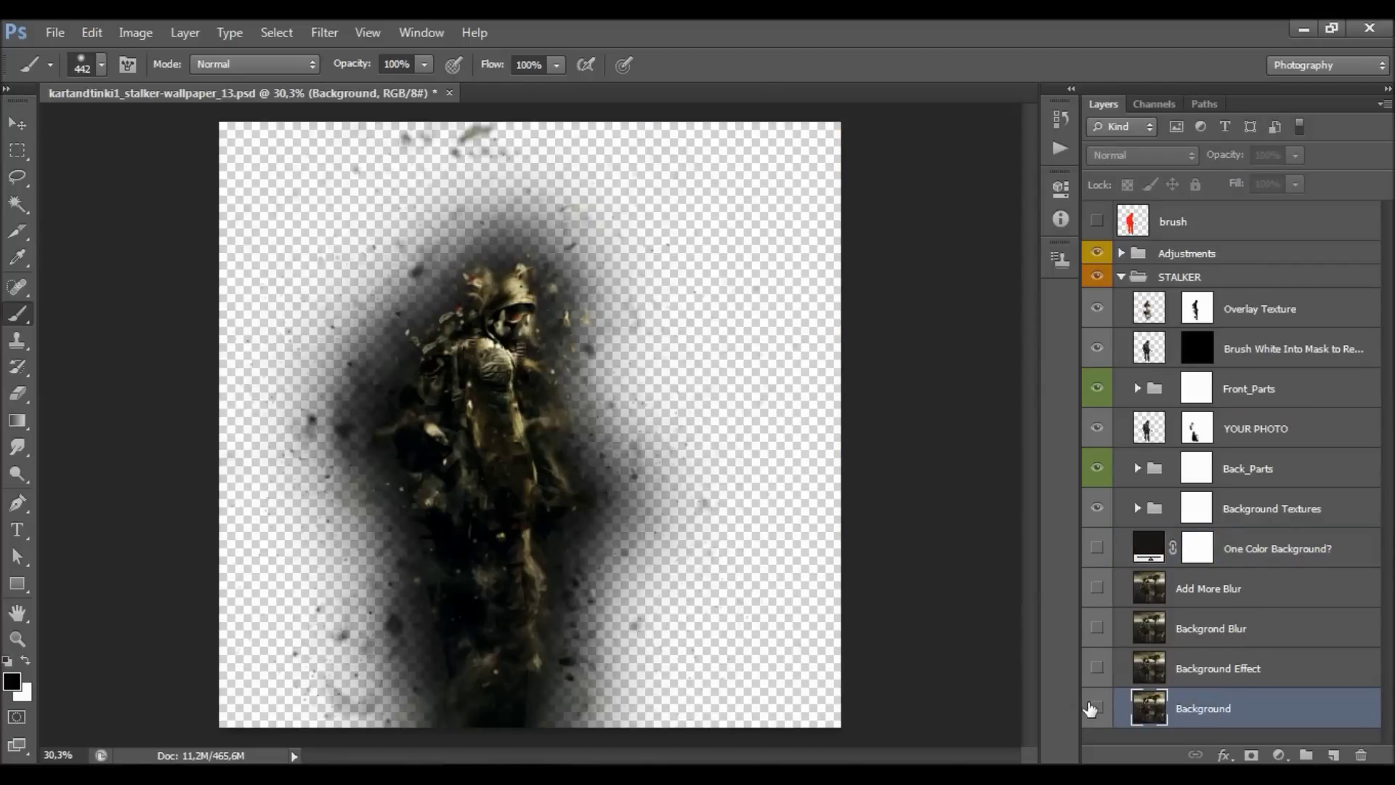
left_click(1097, 698)
left_click(1097, 667)
left_click(1097, 707)
left_click(1137, 679)
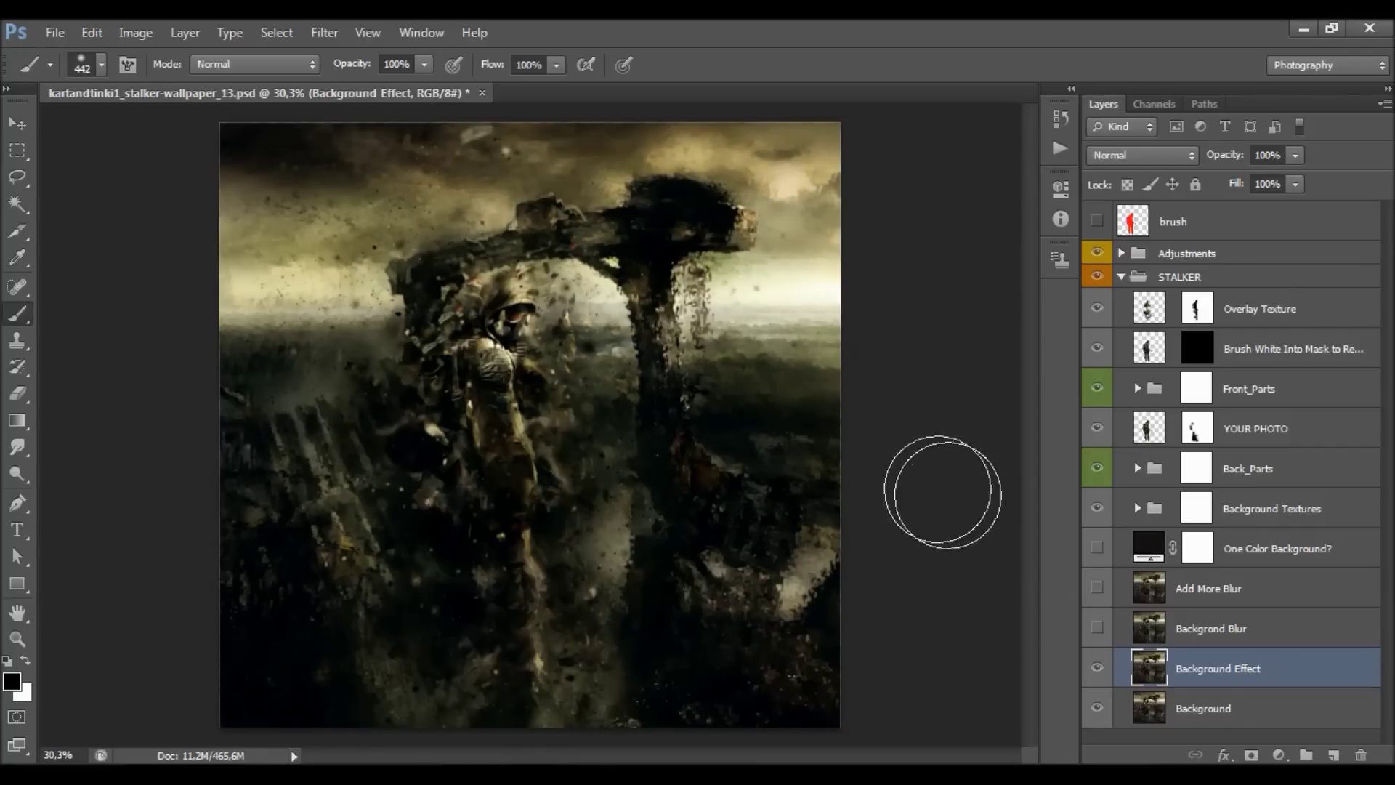
left_click(1162, 635)
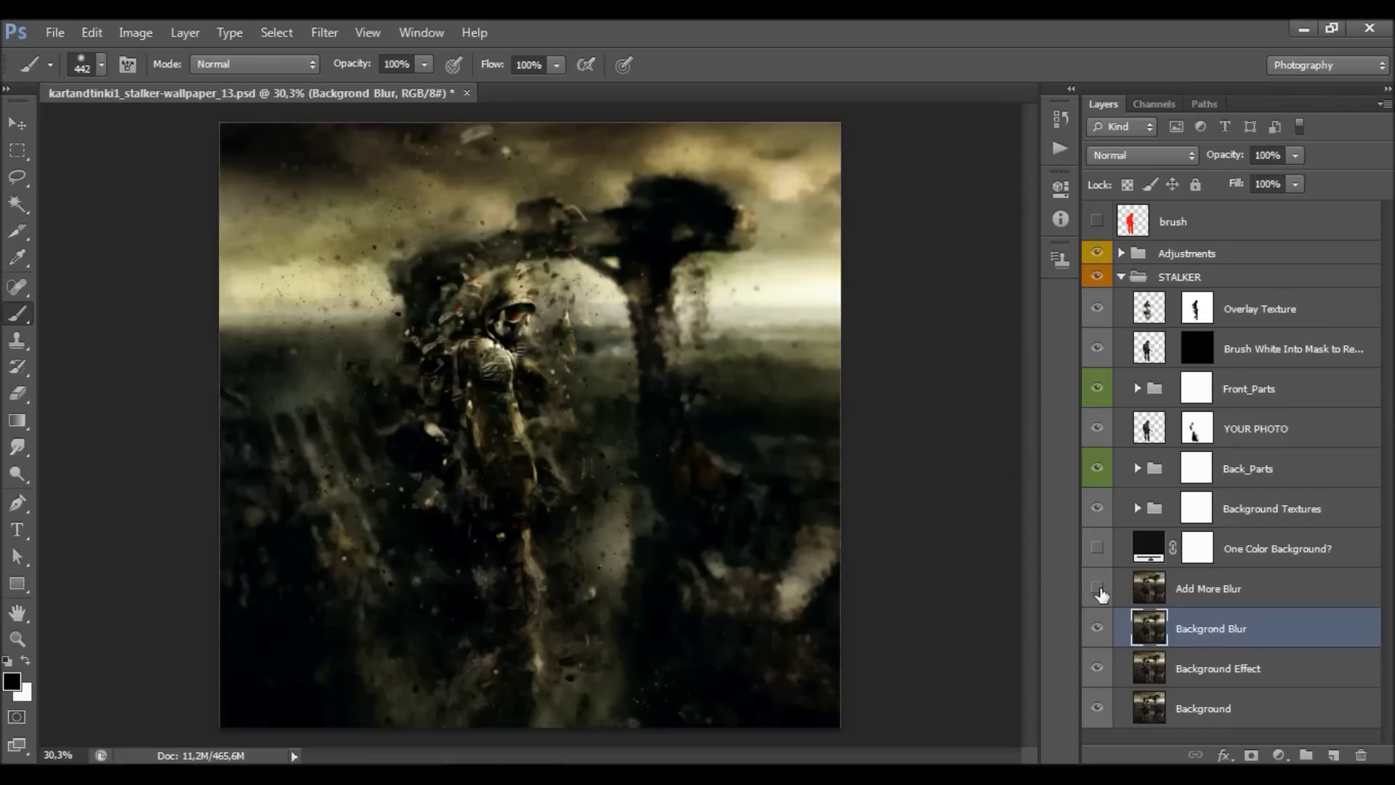
- Select and show the Add More Blur layer, and toggle the three layers above Background off and on to compare
left_click(1190, 600)
left_click(1095, 590)
left_click(1295, 155)
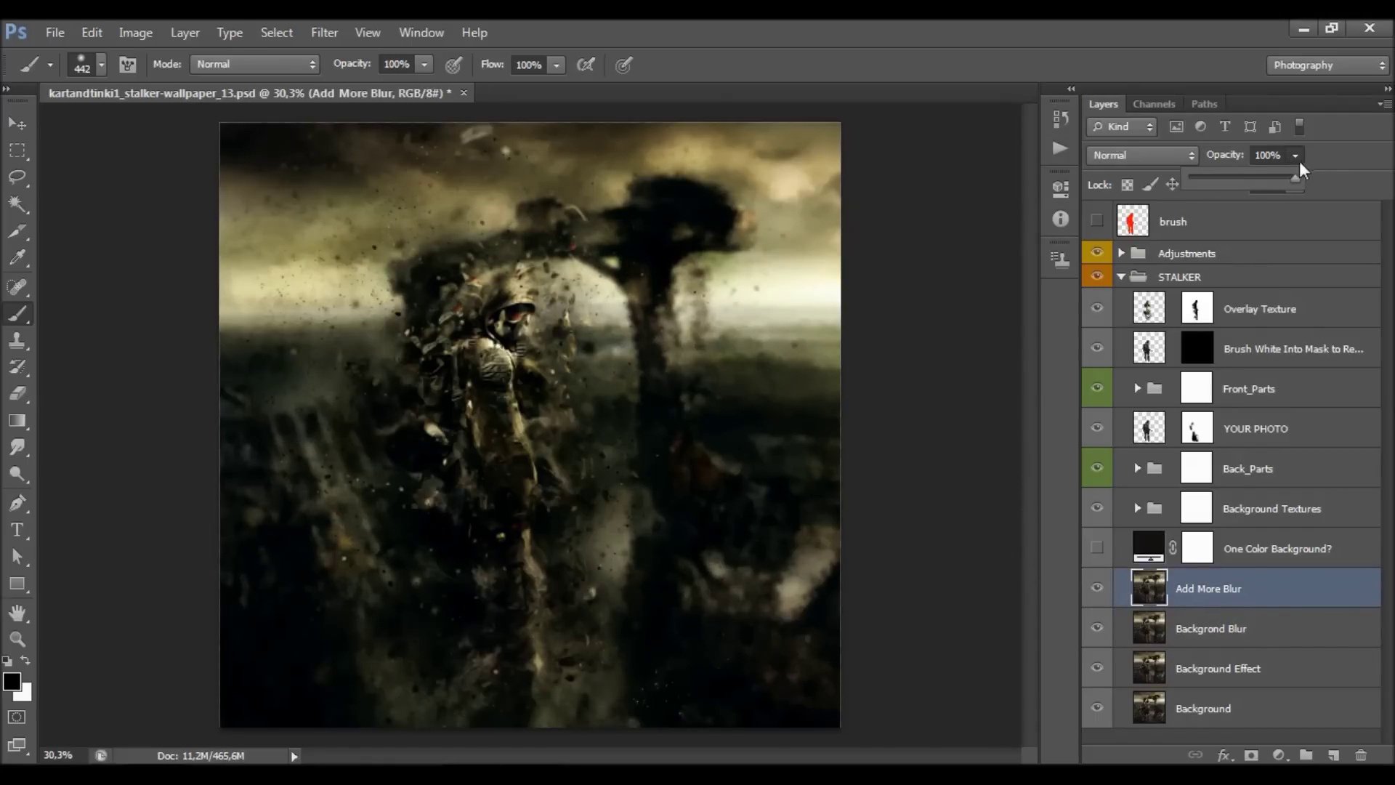
left_click(1351, 172)
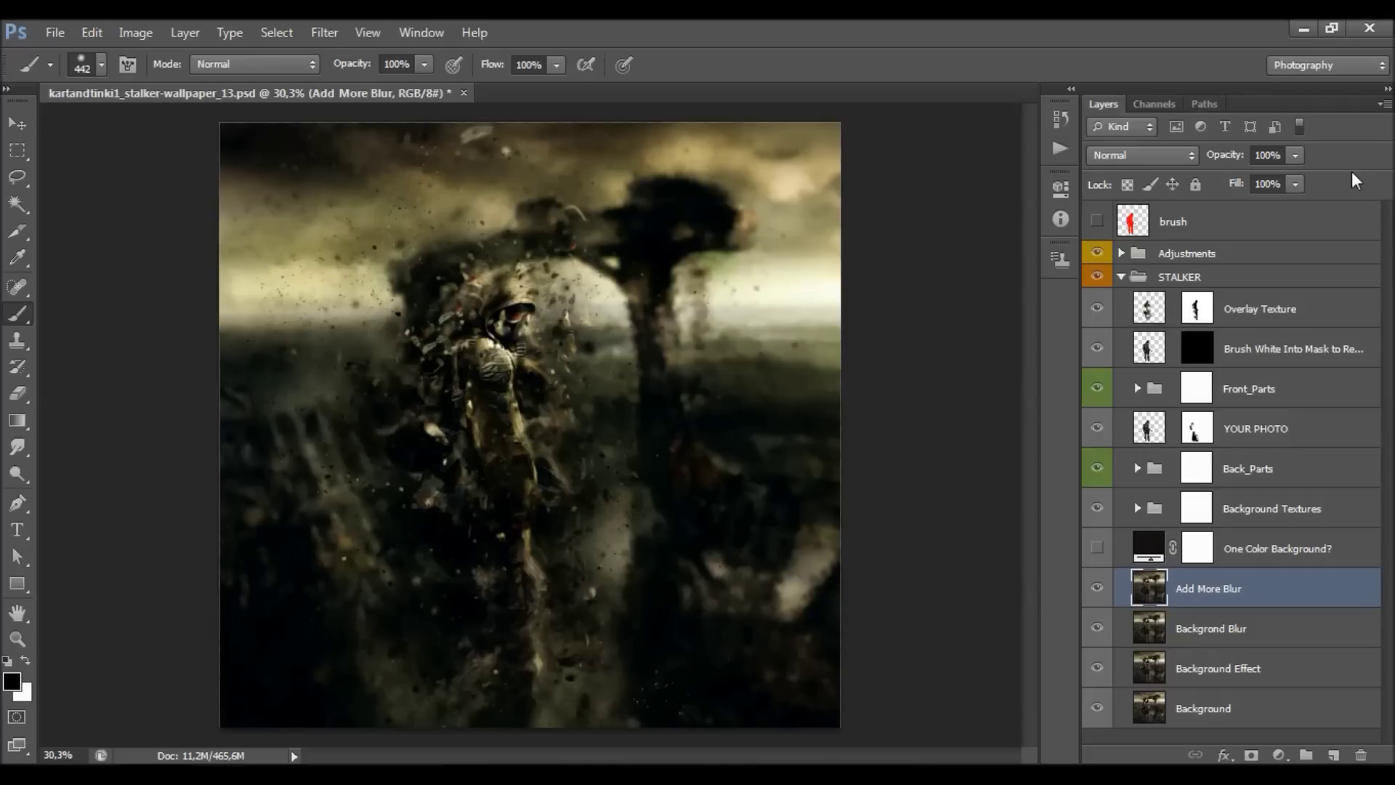
left_click_drag(1097, 589, 1101, 670)
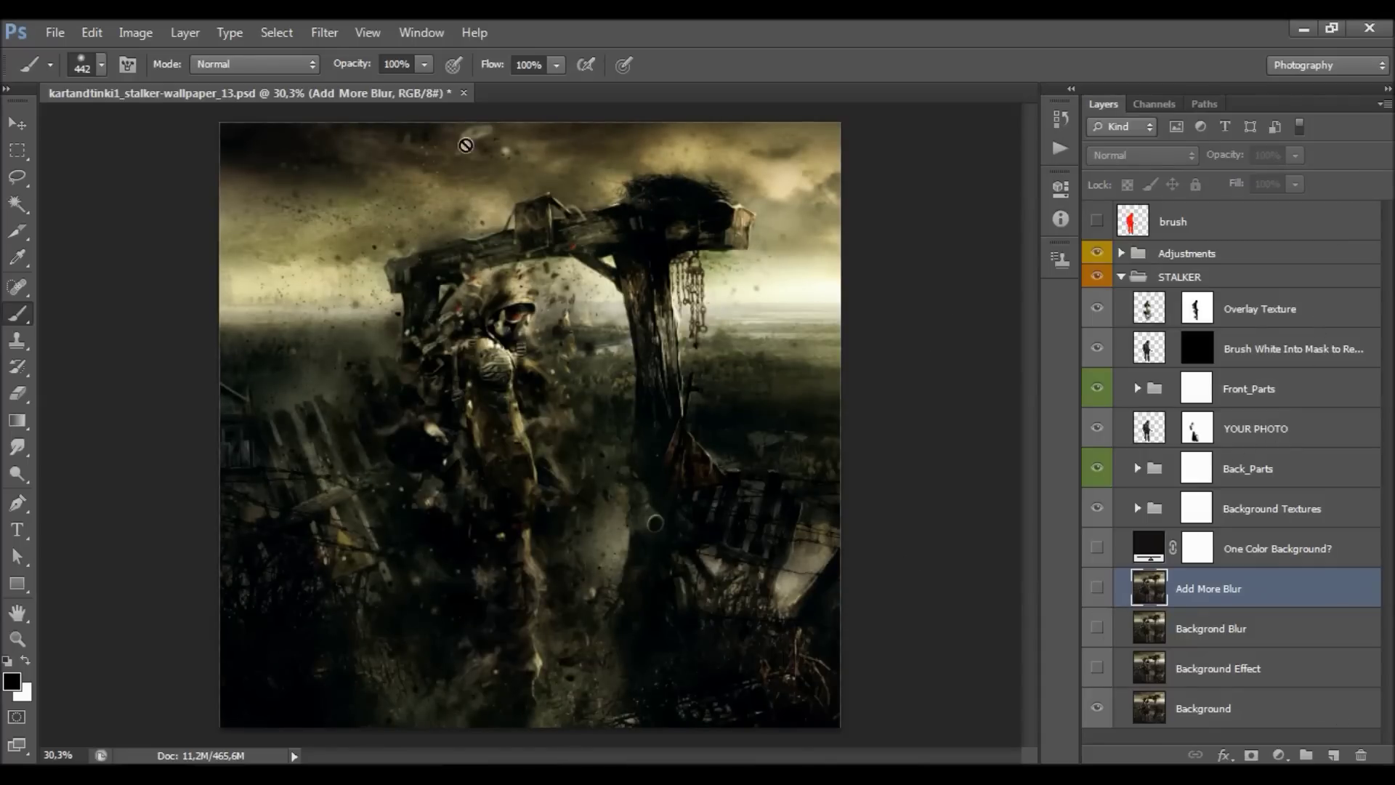
left_click_drag(1097, 588, 1097, 668)
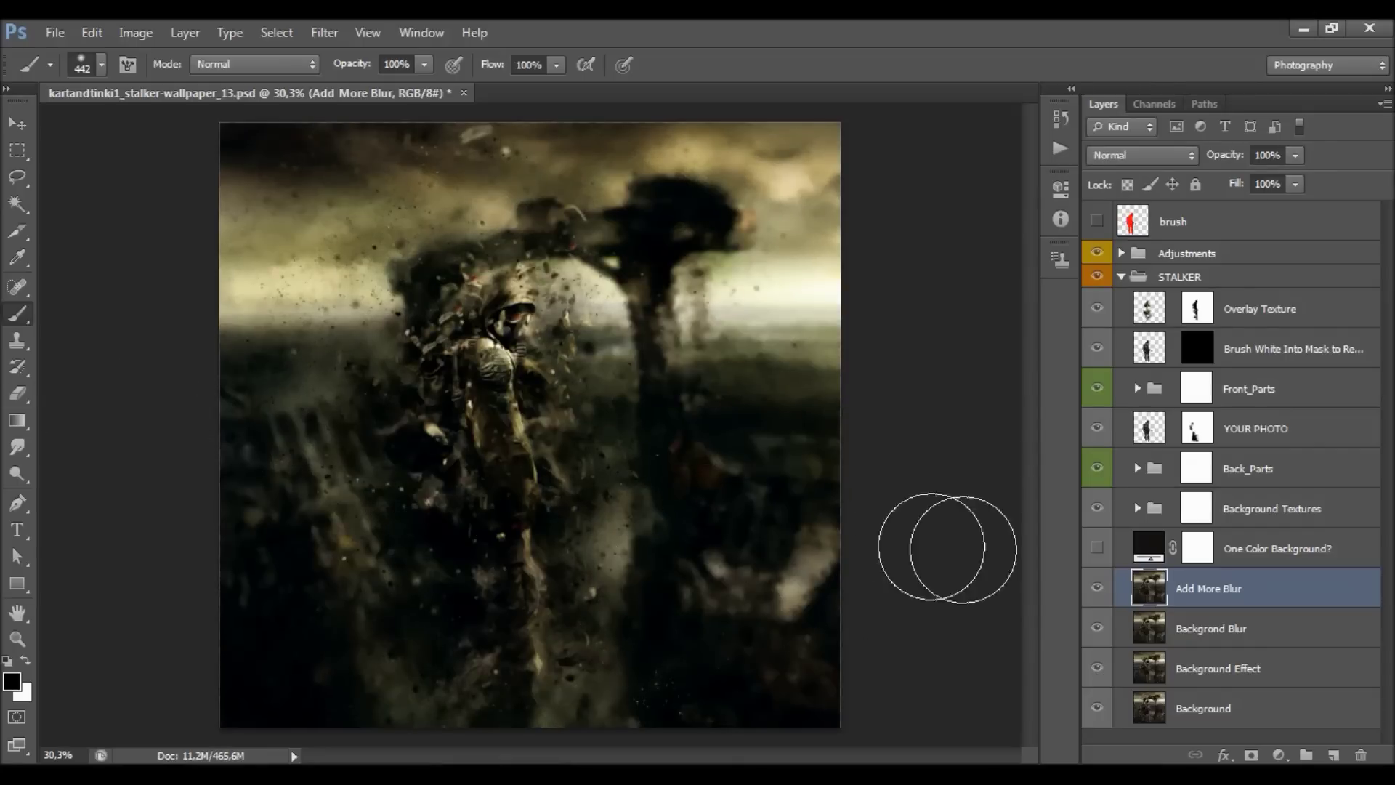
- Set the Add More Blur layer's opacity to 50%
left_click(1265, 153)
type("50")
key("Return")
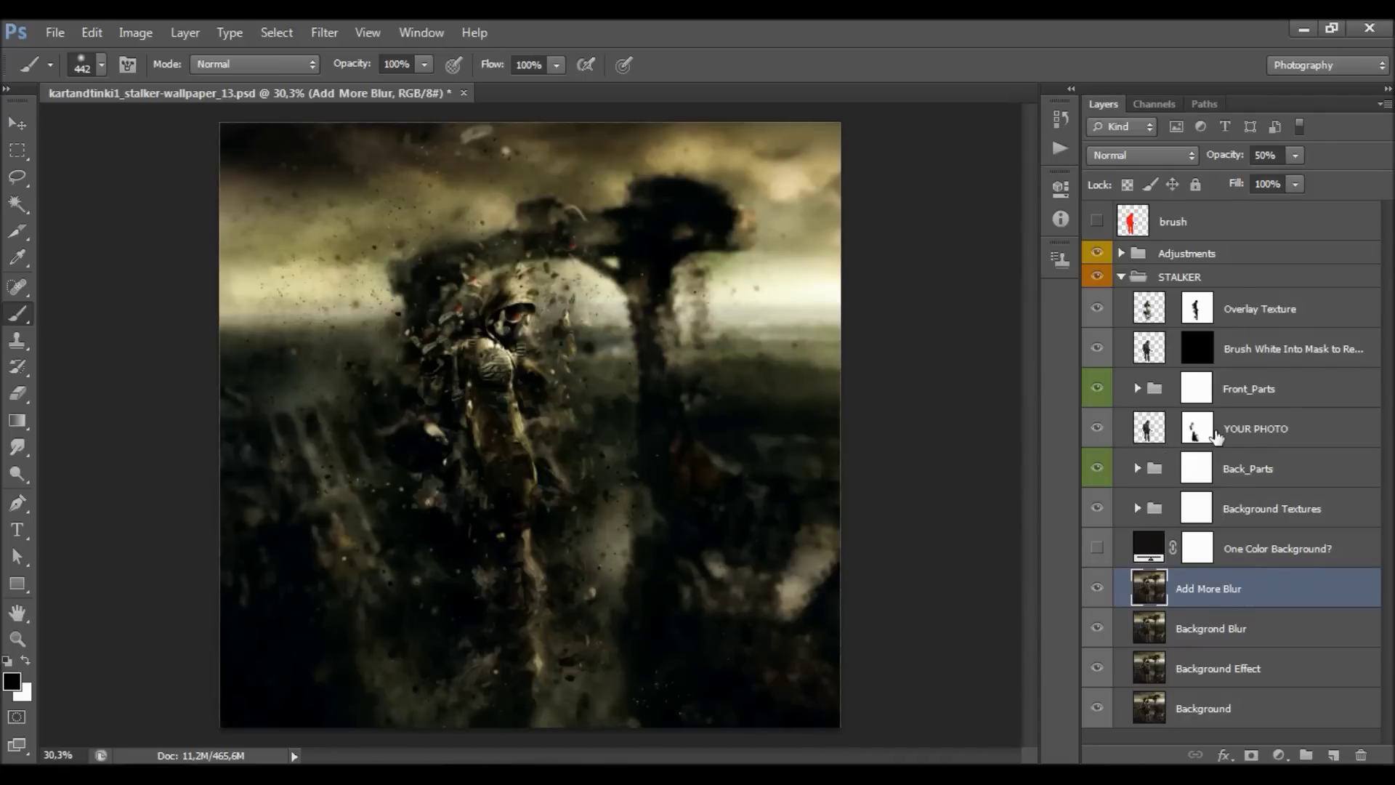
left_click(1185, 277)
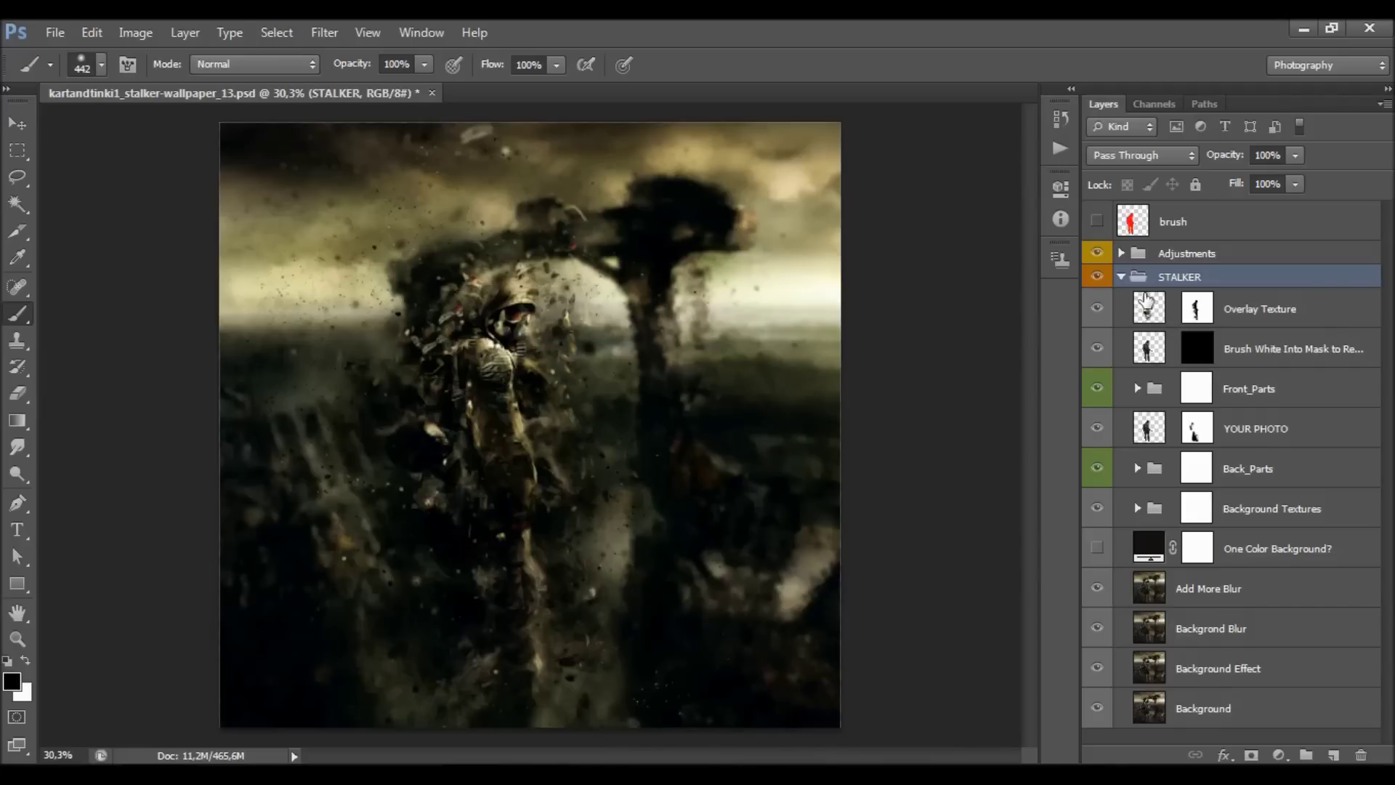
left_click(1263, 581)
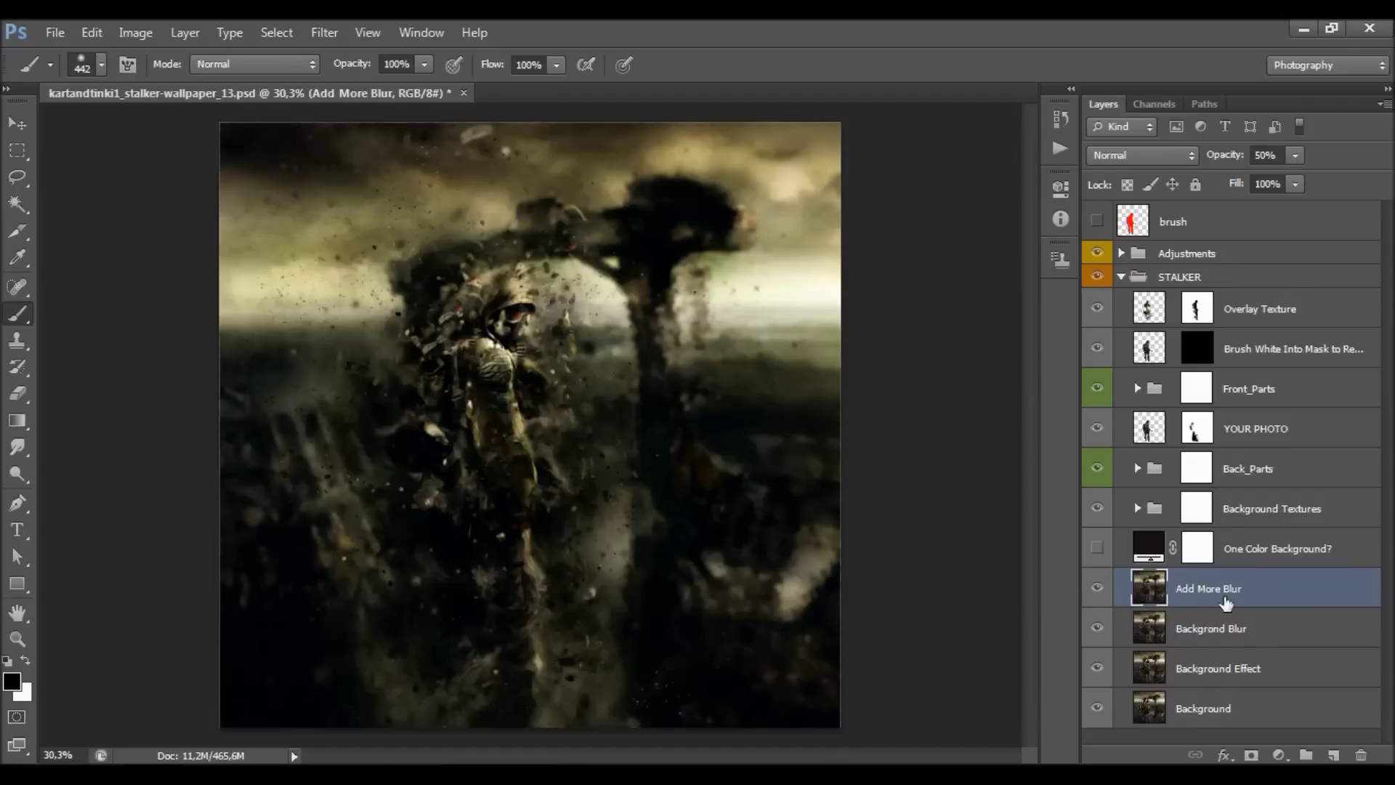
left_click(56, 33)
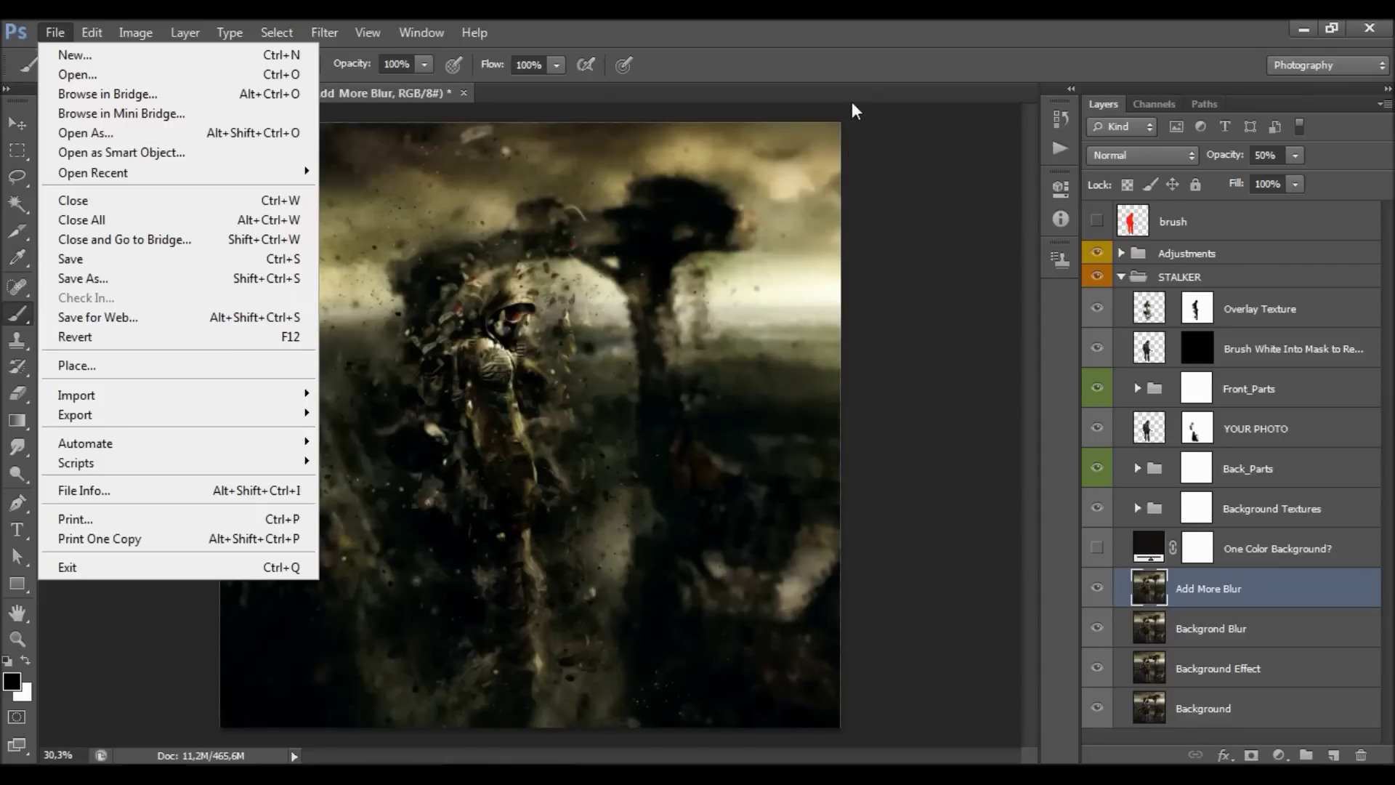
left_click(858, 67)
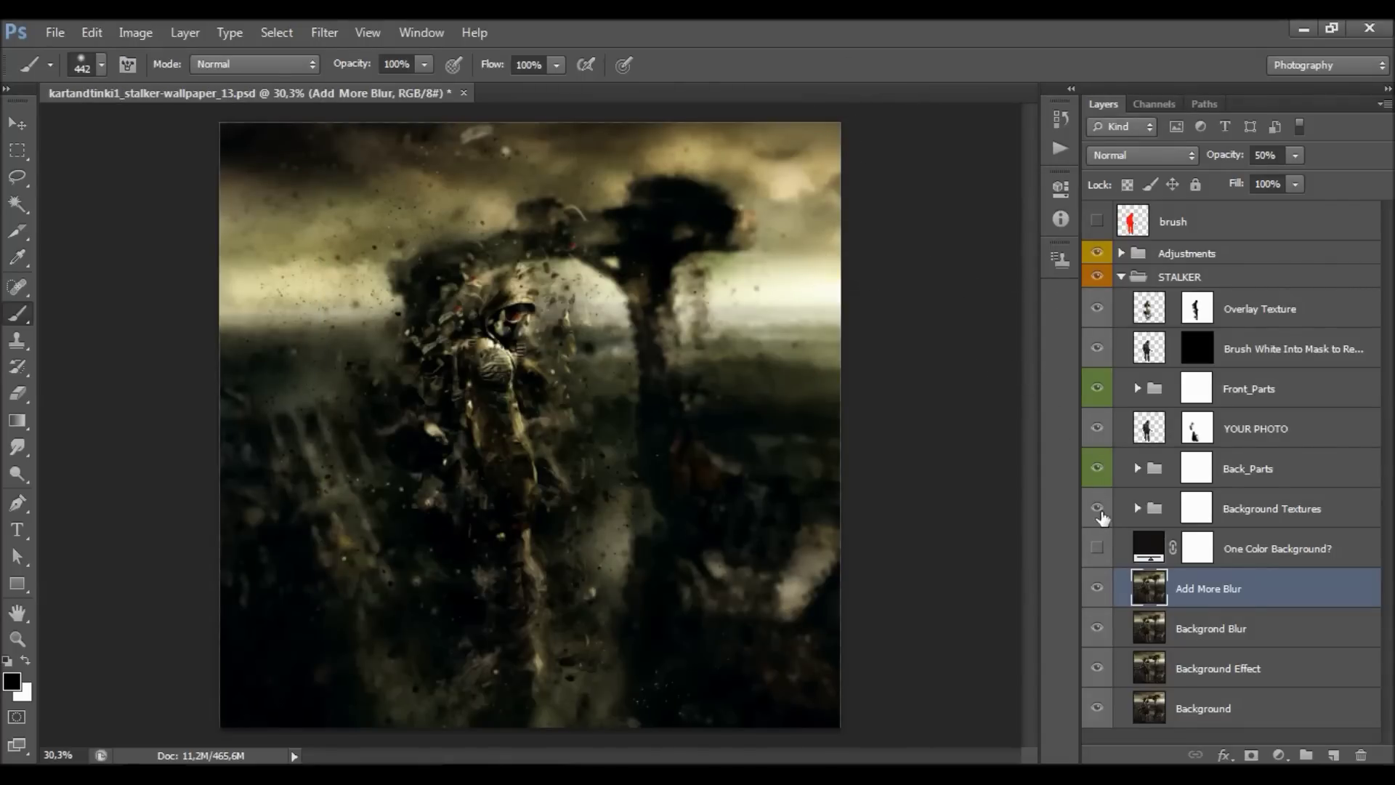
- Show and select the One Color Background? layer and set its opacity to 47%
left_click(1098, 547)
left_click(1225, 541)
left_click(1294, 155)
left_click_drag(1232, 181, 1239, 180)
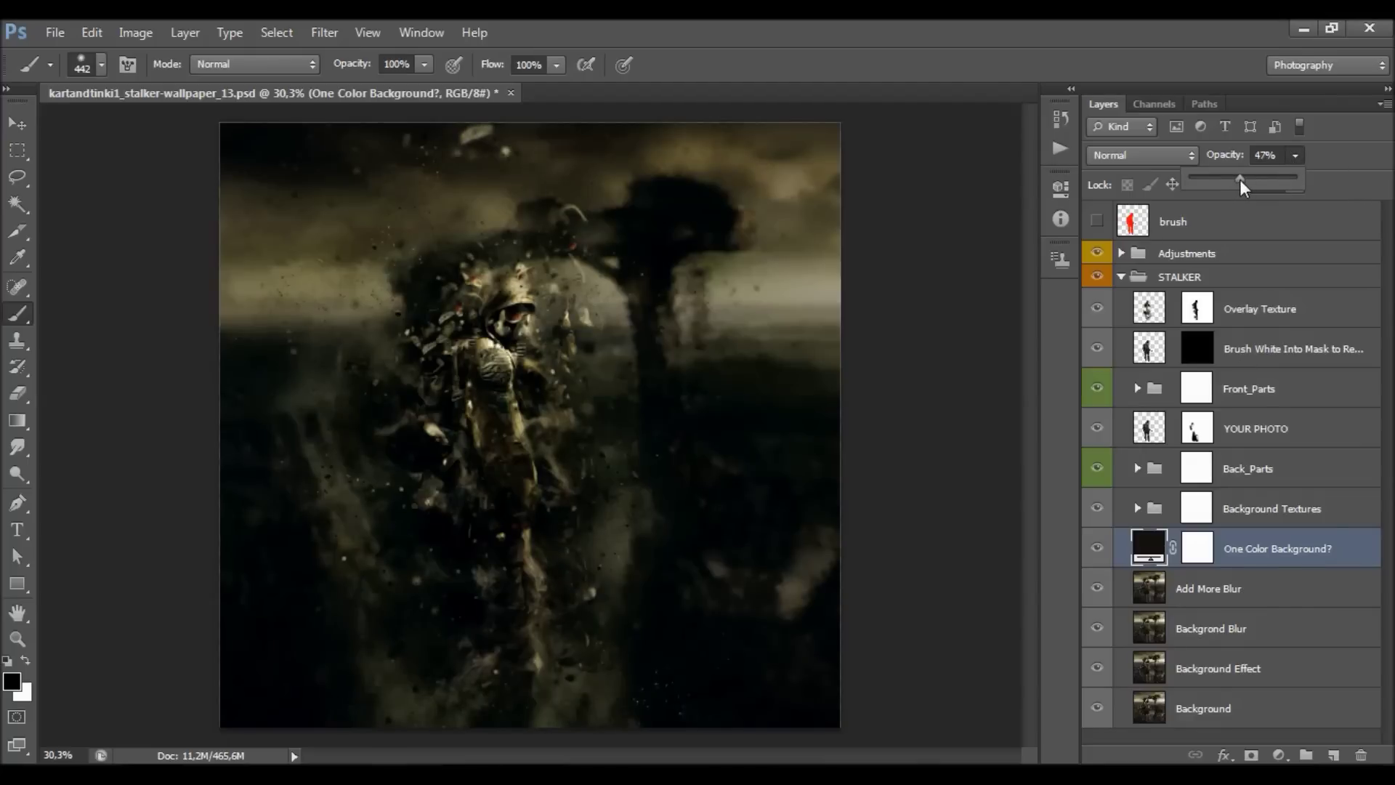
- Try other fill colours for the One Color Background? layer, discard them and hide the layer
double_click(1149, 546)
mouse_move(1120, 528)
left_mouse_down()
mouse_move(980, 507)
mouse_move(901, 653)
left_mouse_up()
left_click(1351, 454)
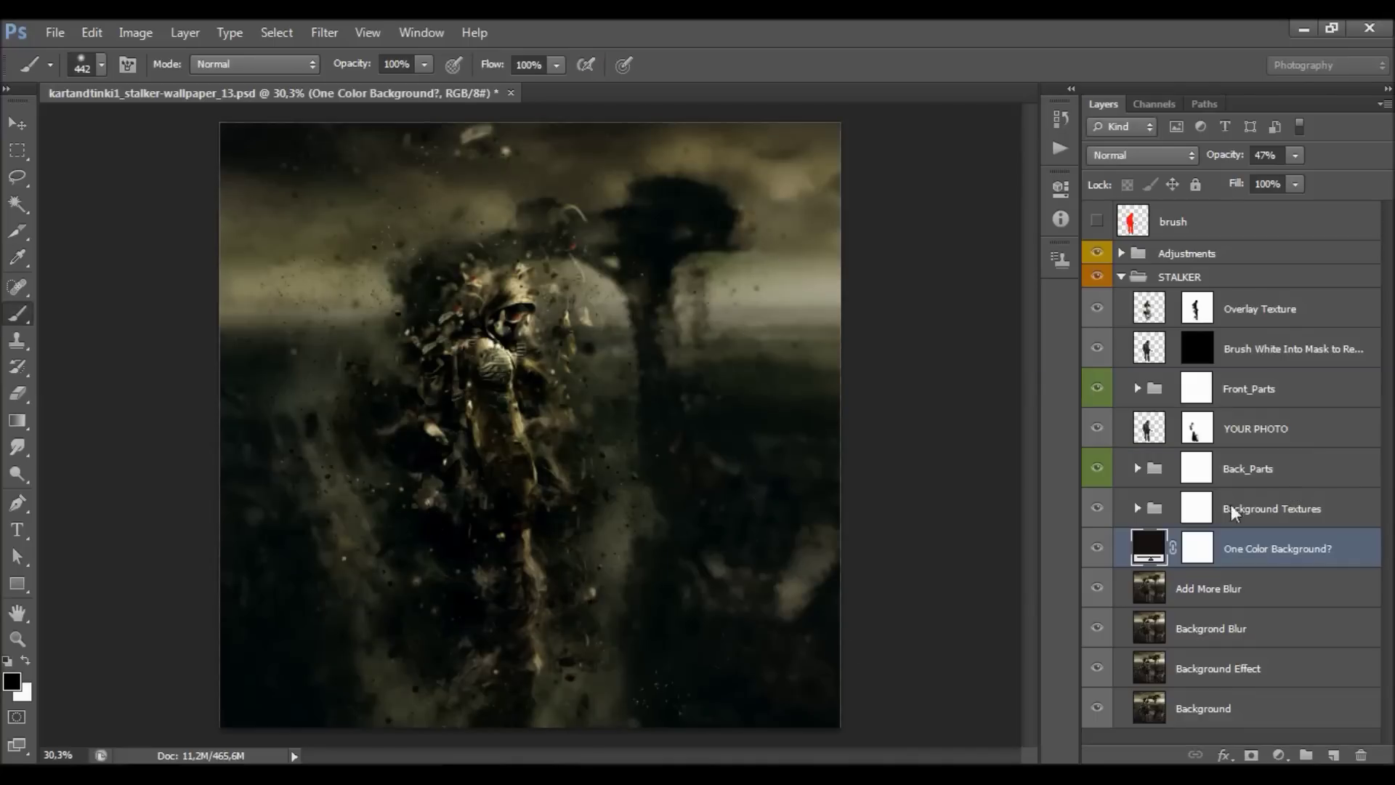
left_click(1096, 547)
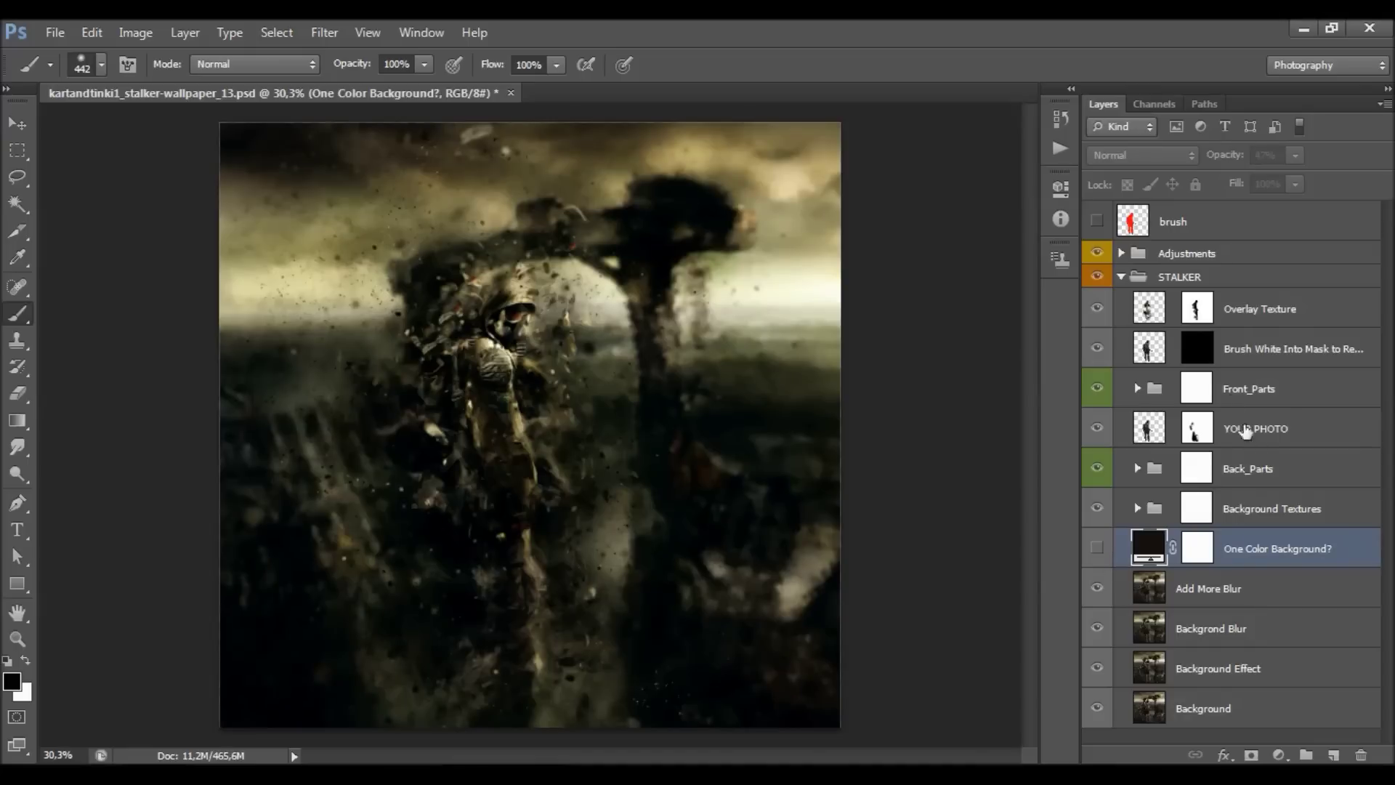
- Collapse the STALKER group and toggle the Adjustments group off and on to examine its effect on the image
left_click(1120, 277)
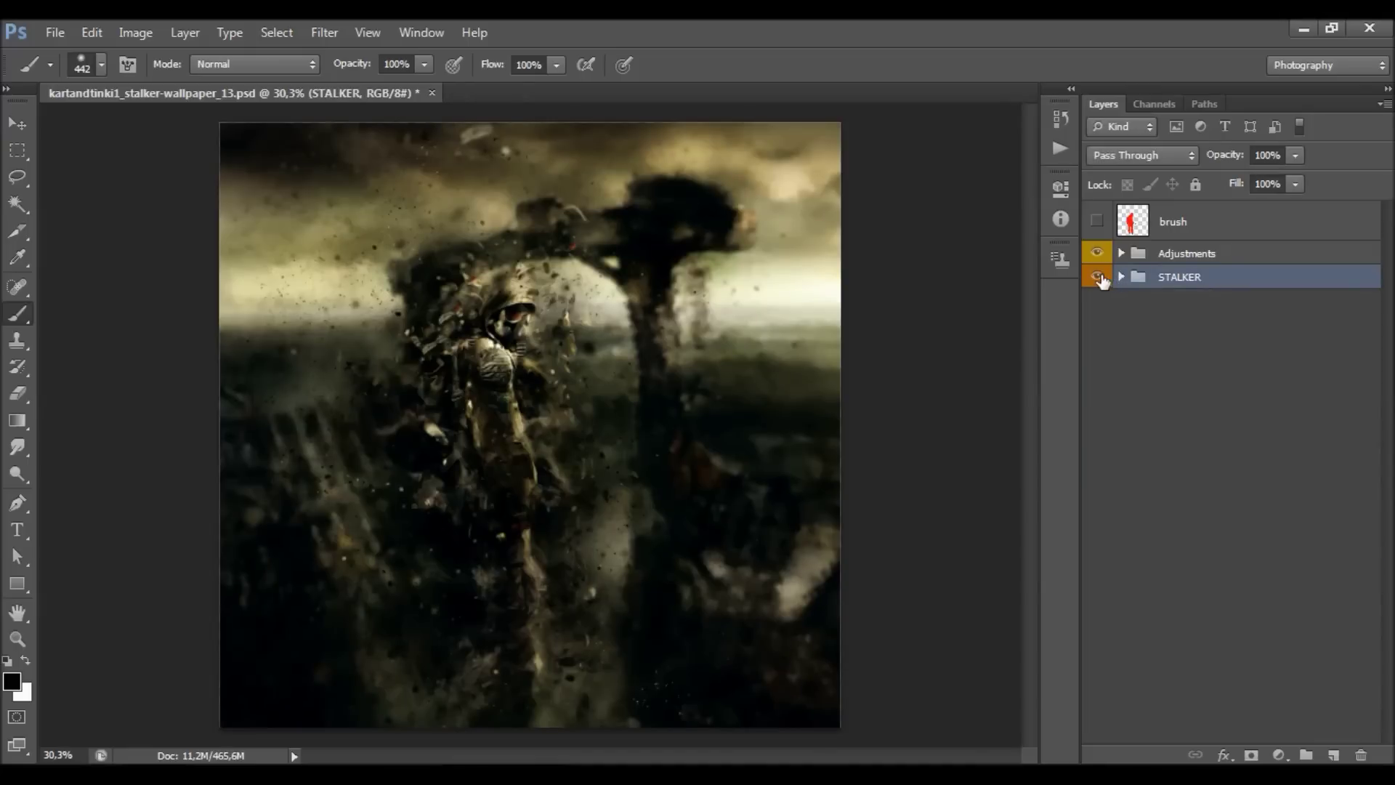
left_click(1098, 253)
left_click(1098, 254)
left_click(1099, 254)
left_click(1099, 254)
left_click(1098, 254)
left_click(1098, 254)
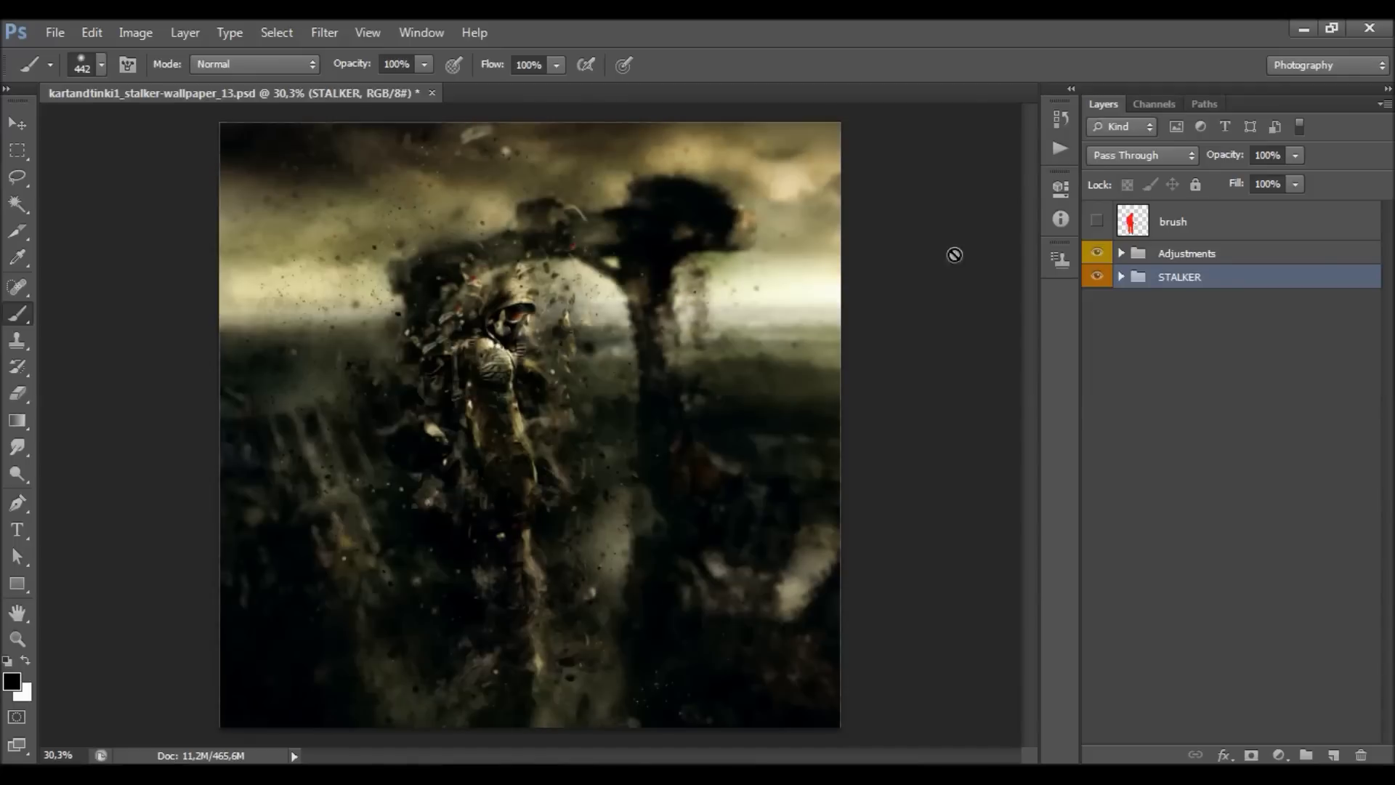
- Expand the Adjustments group, preview the Overall Sharpen layer on and off, and delete that layer
left_click(1121, 253)
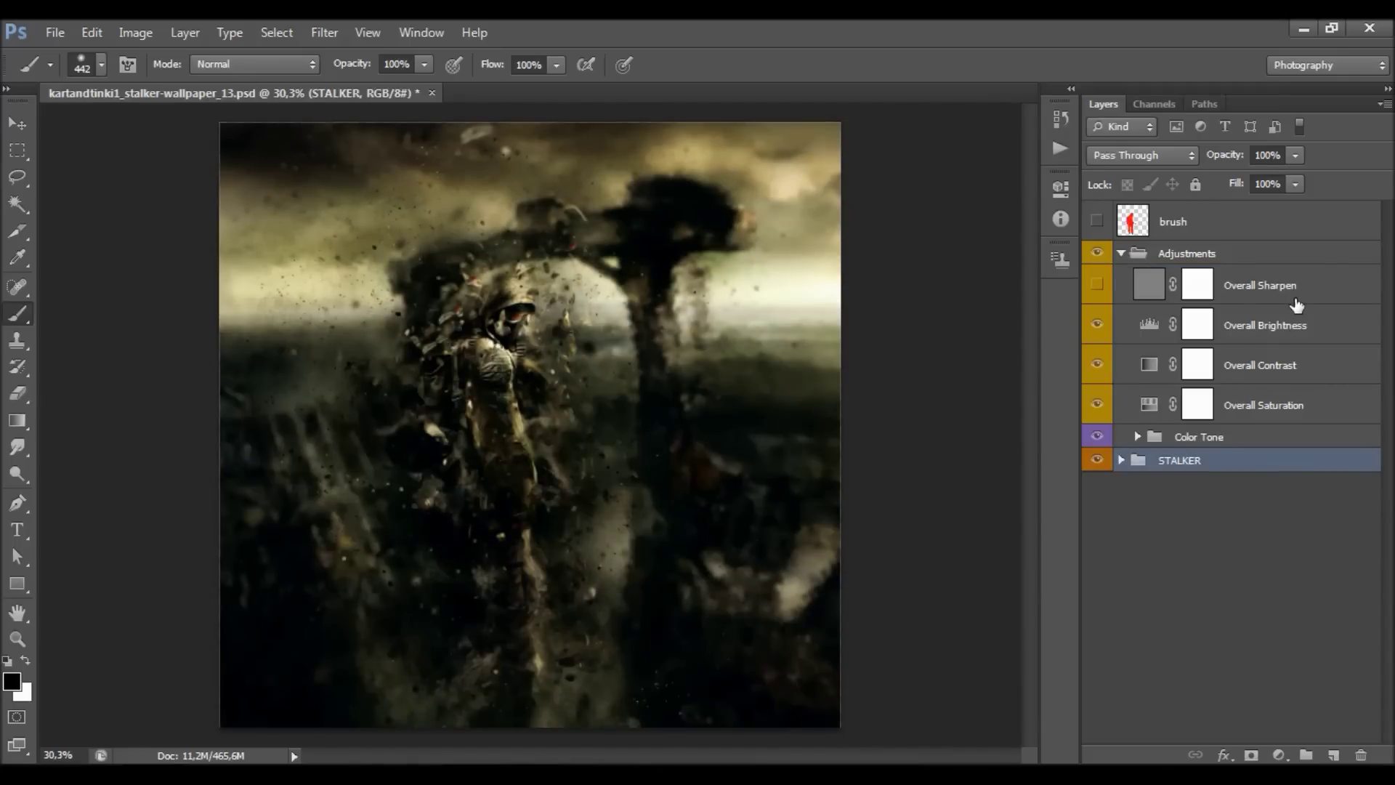
left_click(1245, 287)
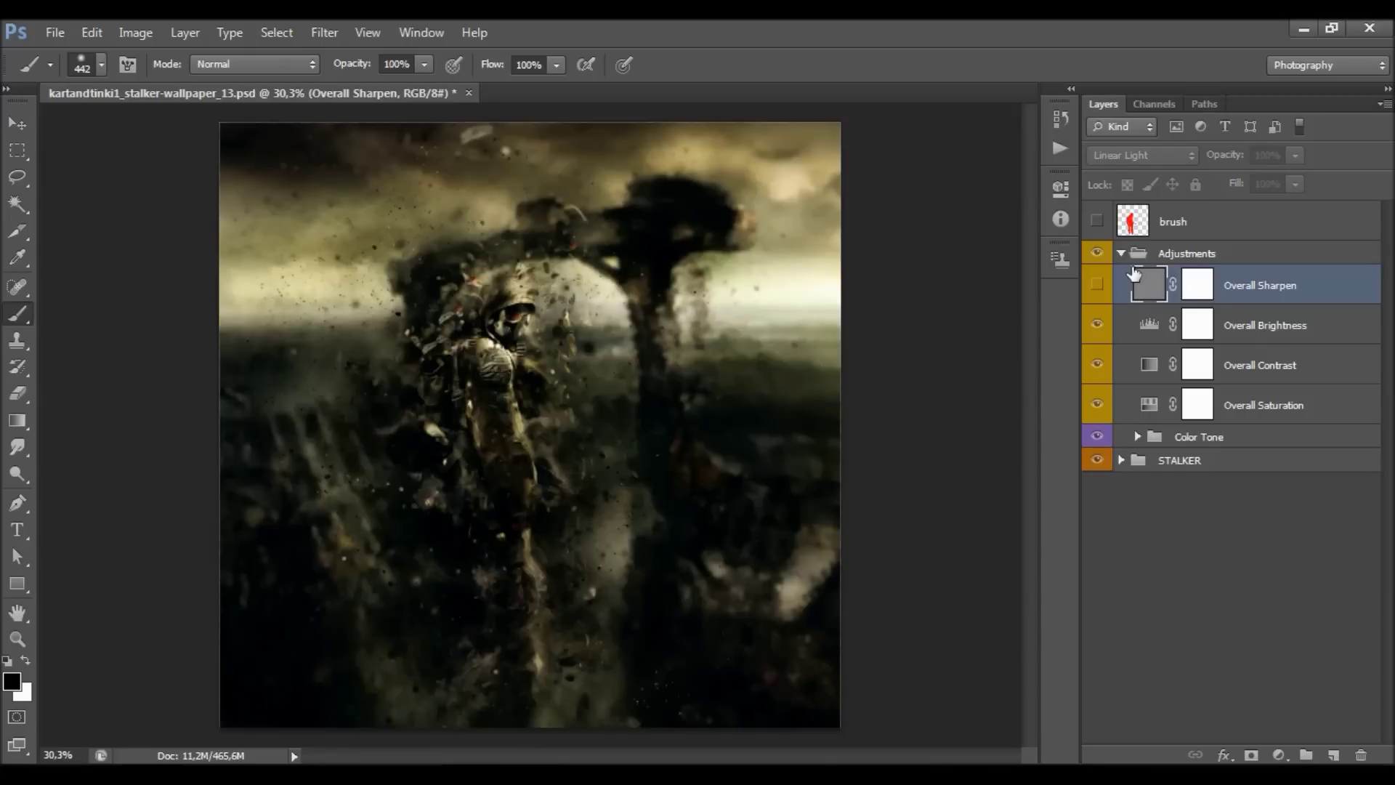
left_click(1095, 287)
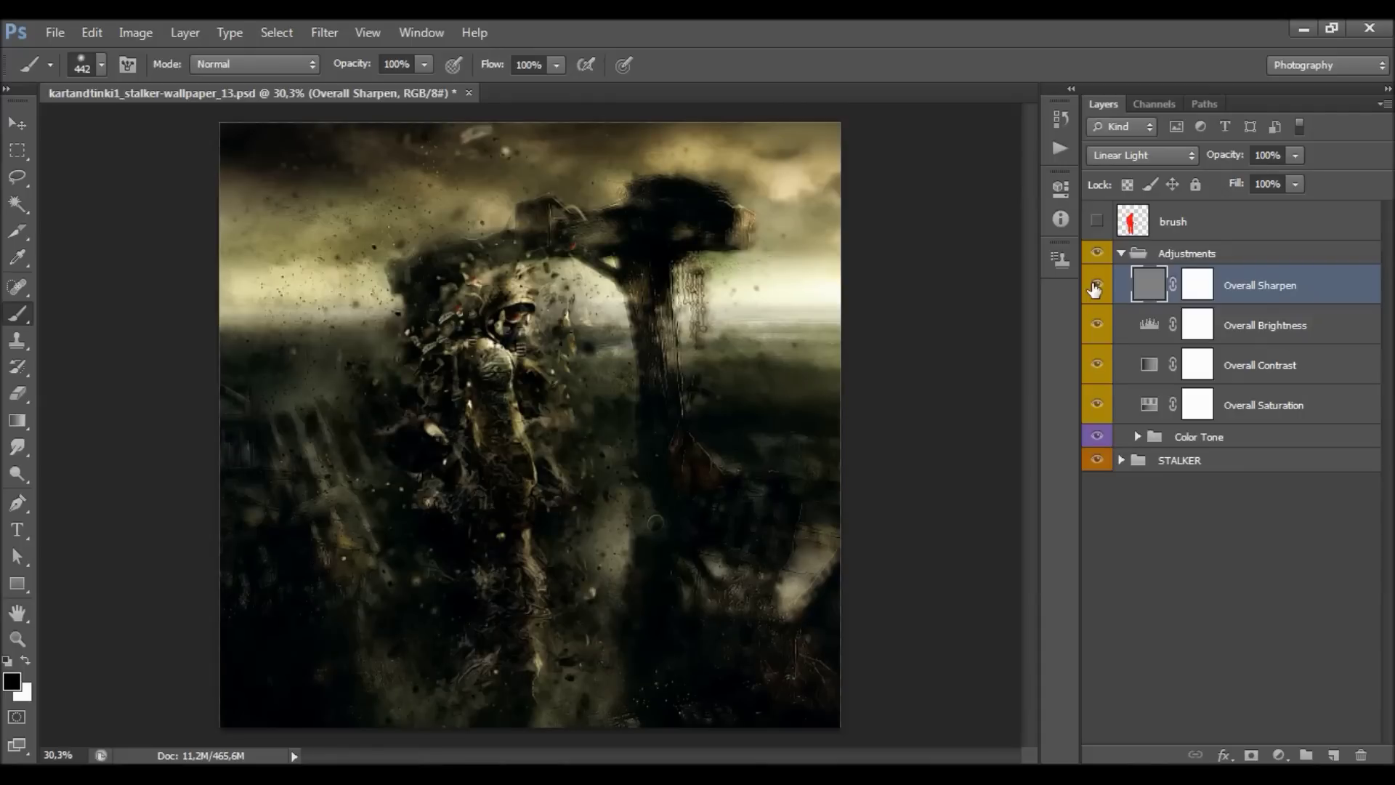
left_click(1094, 287)
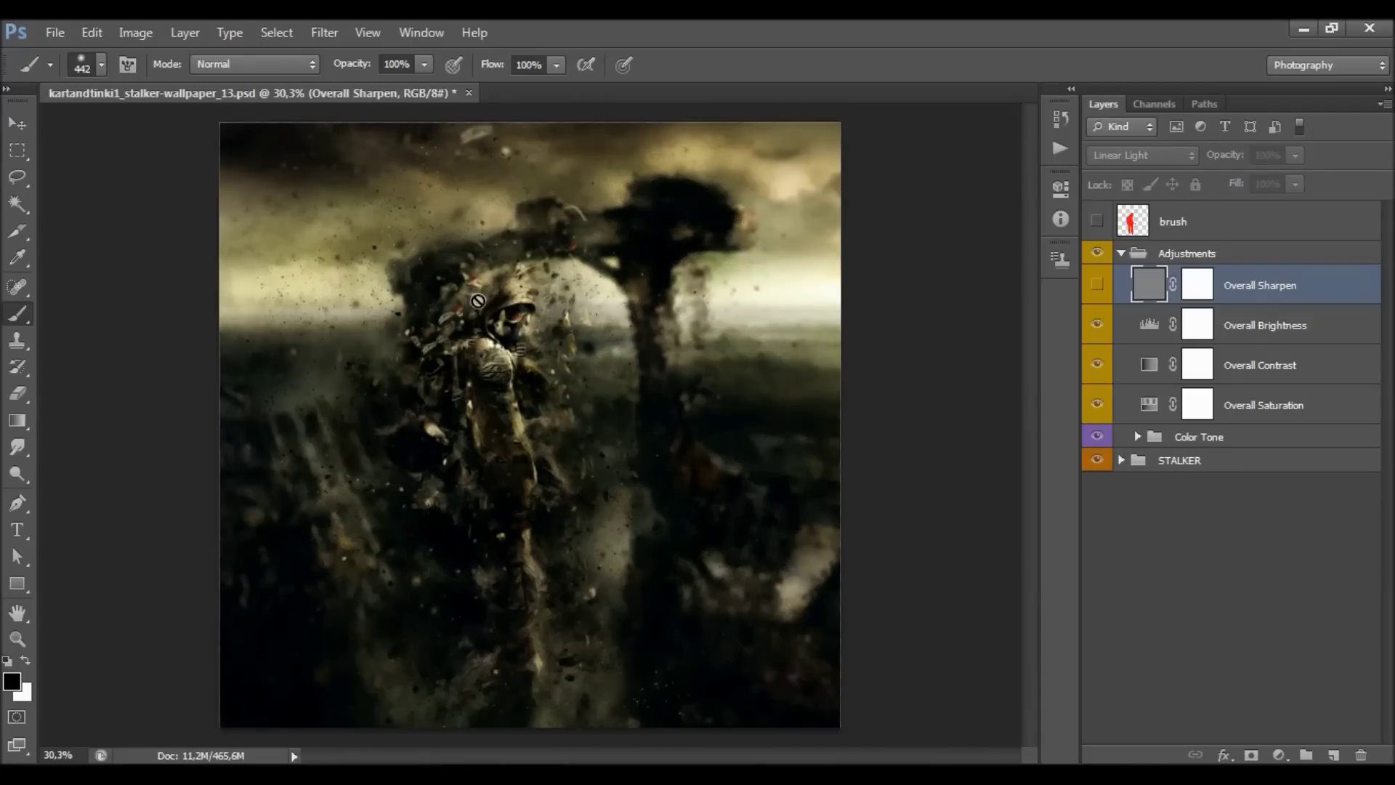
key("Delete")
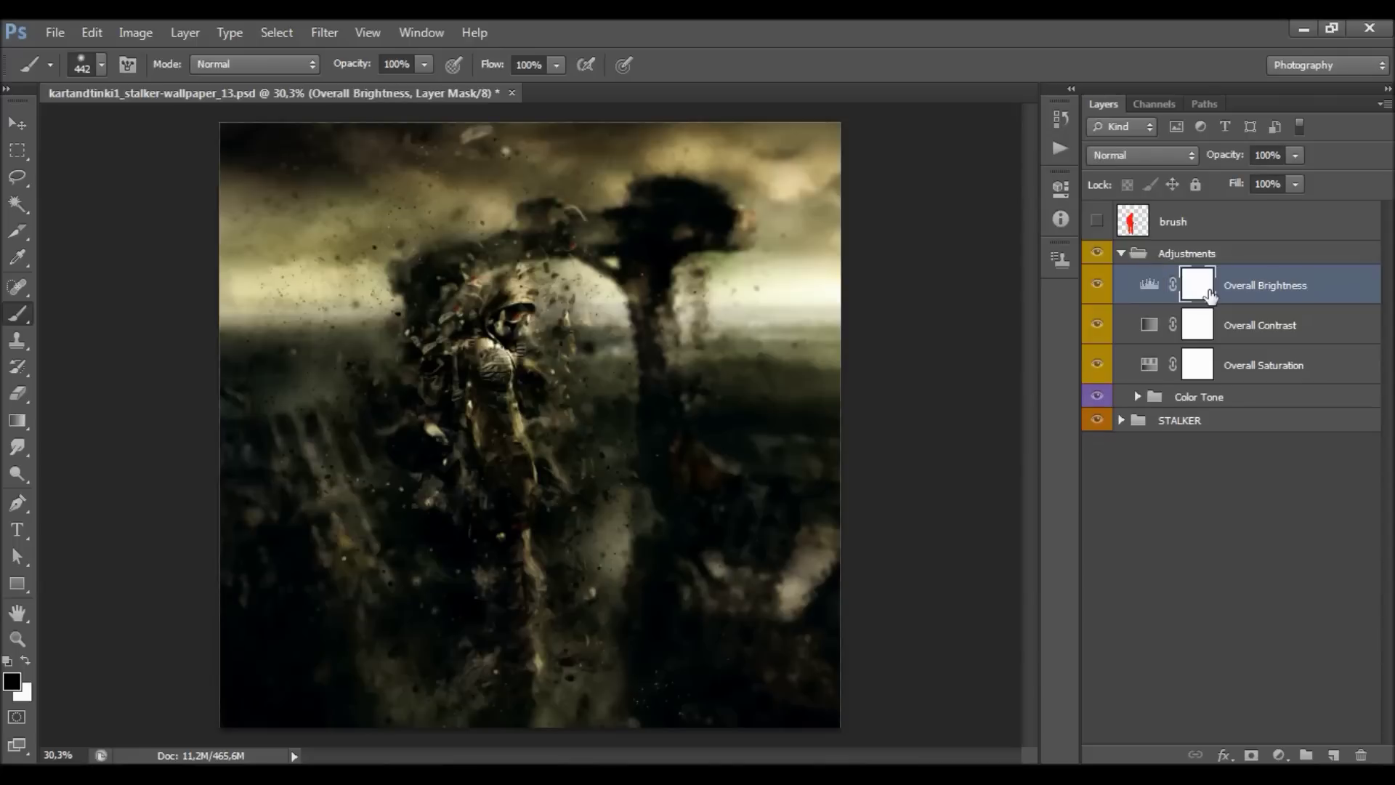
- Add a new layer atop the Adjustments group and apply the merged RGB image to it with Multiply blending at 100% opacity
left_click(1271, 255)
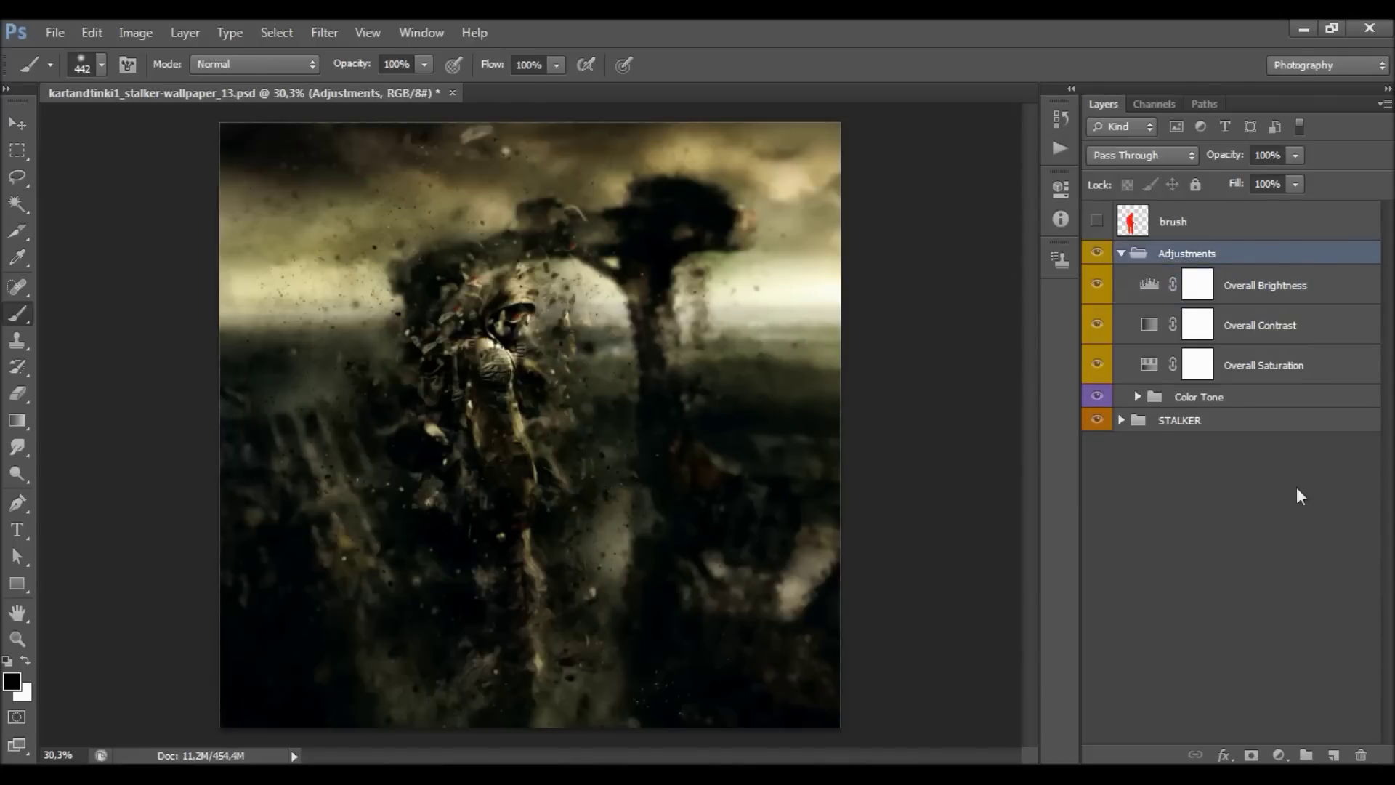
left_click(1341, 755)
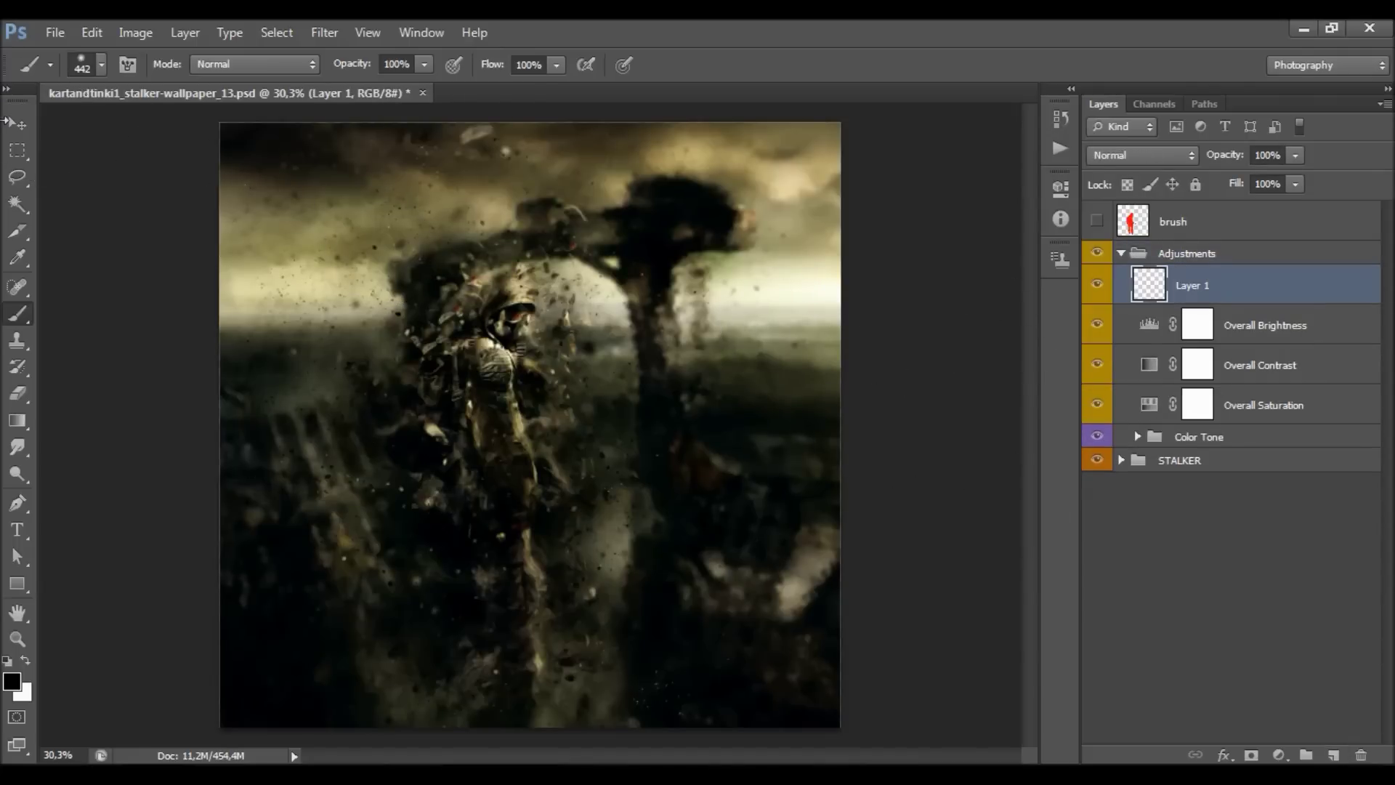
left_click(142, 33)
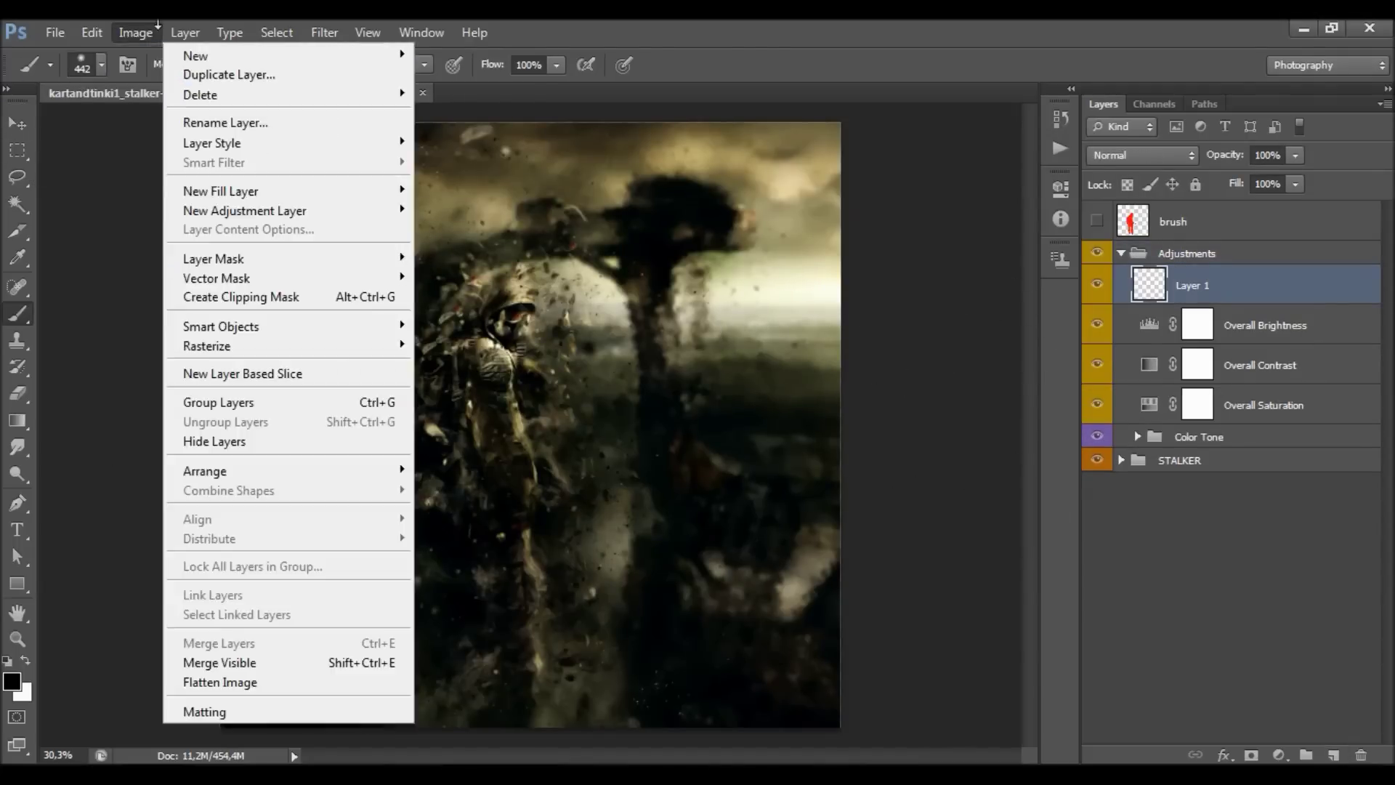
left_click(186, 325)
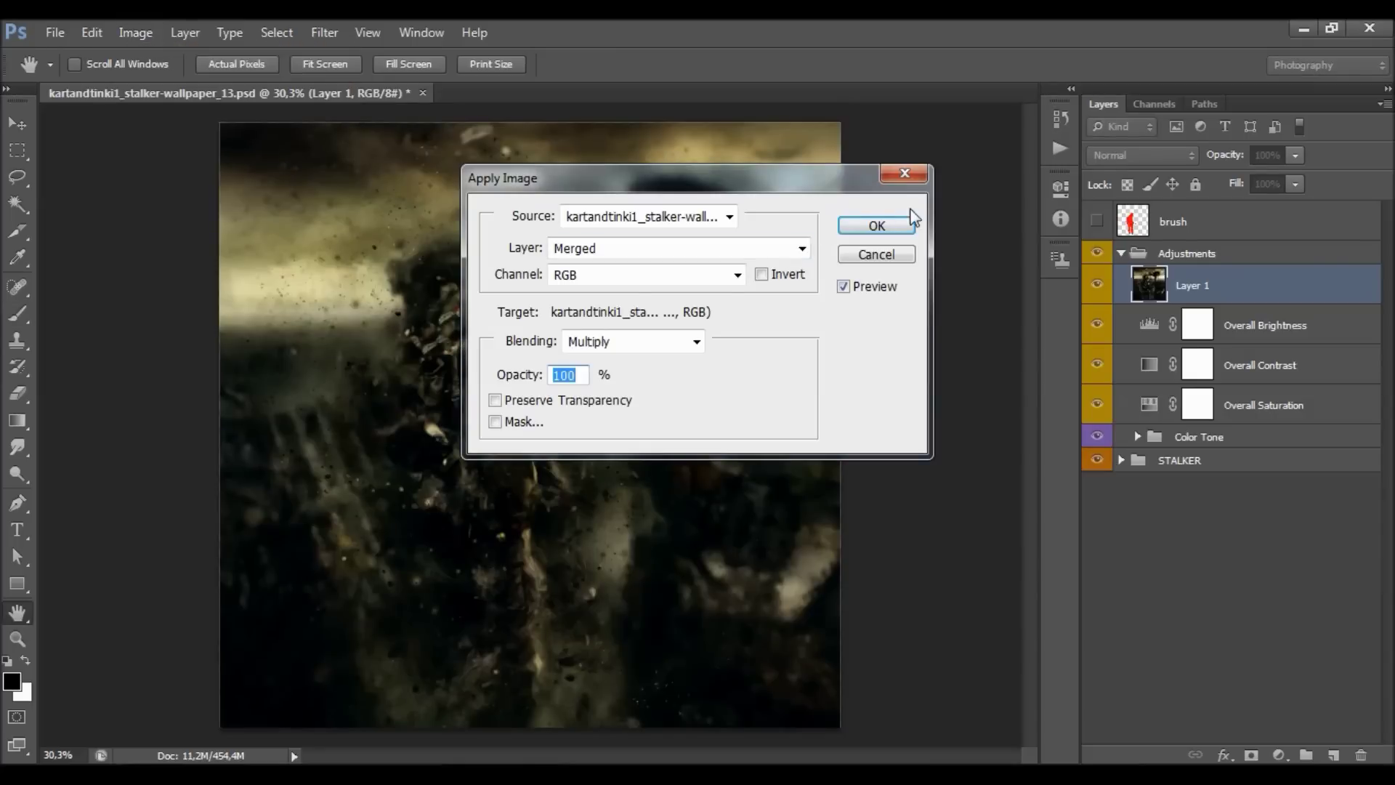
left_click(905, 218)
- Apply the High Pass filter to Layer 1 and set its blend mode to Linear Light
left_click(325, 32)
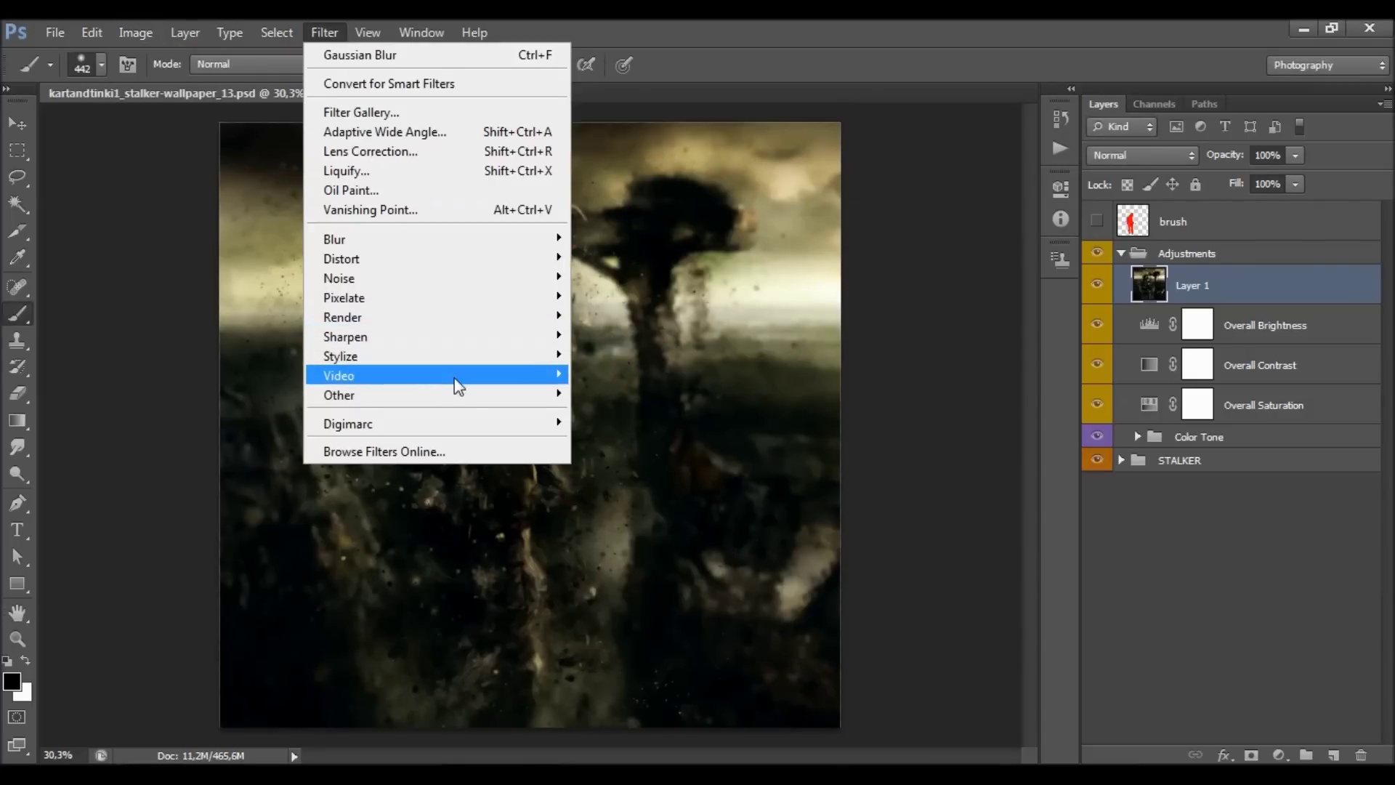
mouse_move(536, 395)
left_click(617, 413)
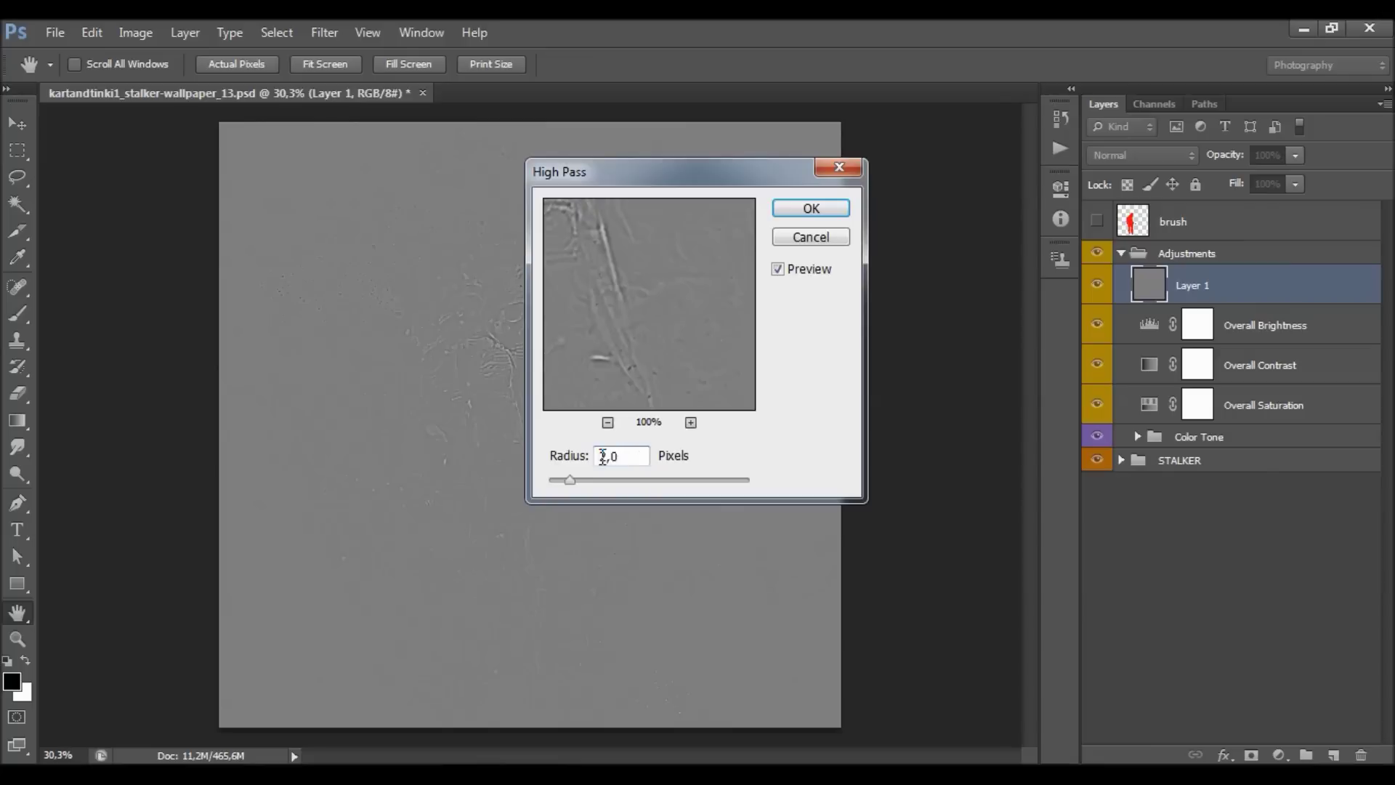
left_click(811, 208)
left_click(1123, 155)
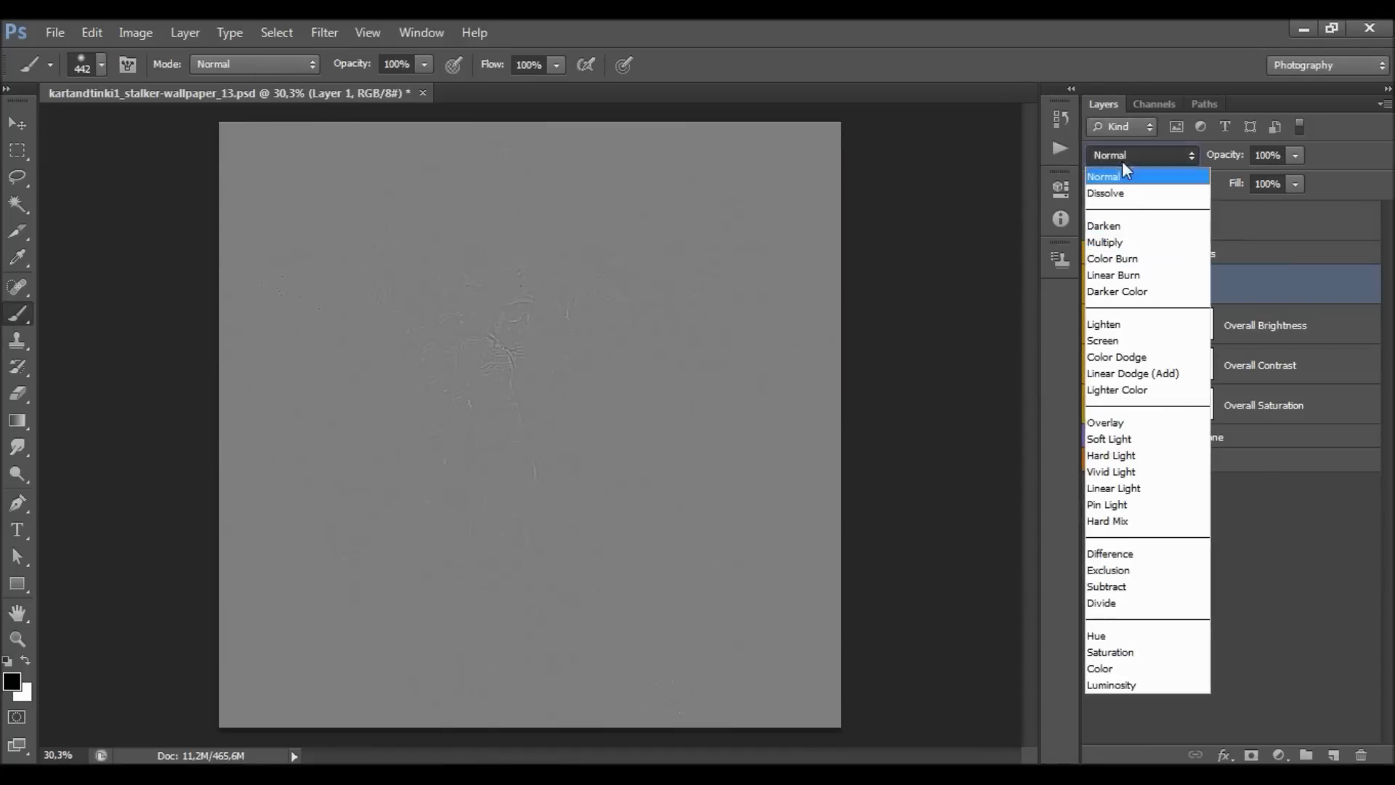
left_click(1135, 489)
- Set Layer 1's opacity to 50% and toggle the layer off and on to compare the sharpening
left_click(1294, 155)
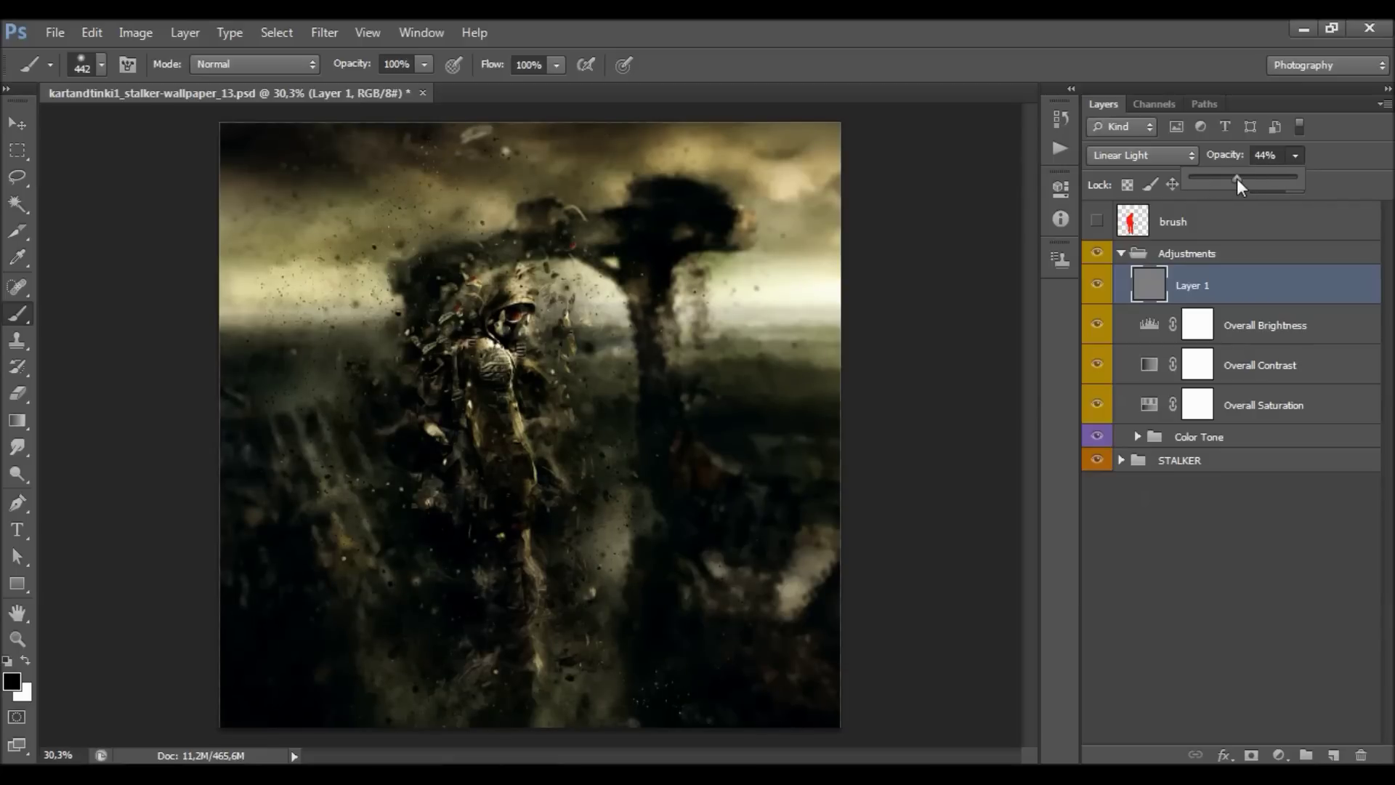
left_click_drag(1238, 178, 1243, 179)
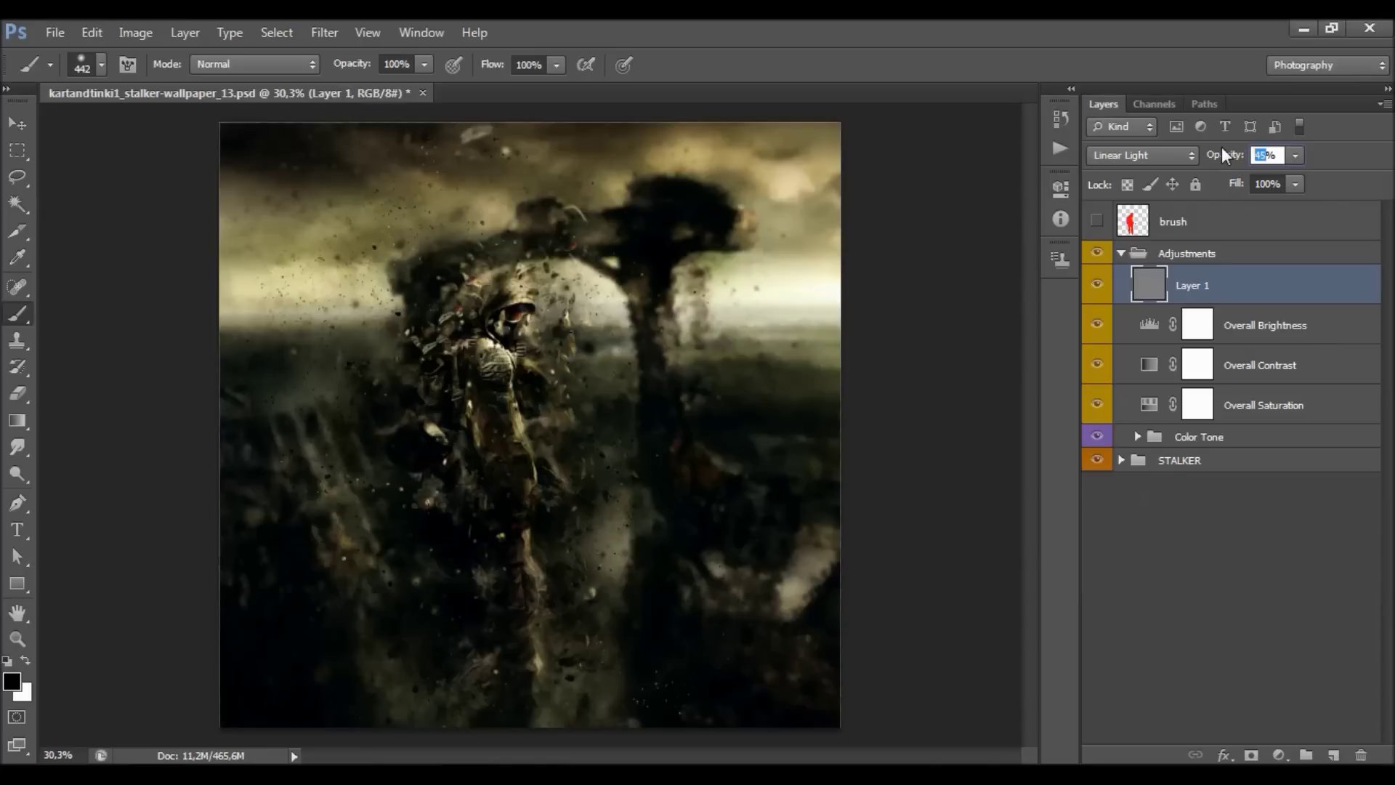
left_click(1096, 285)
left_click(1097, 285)
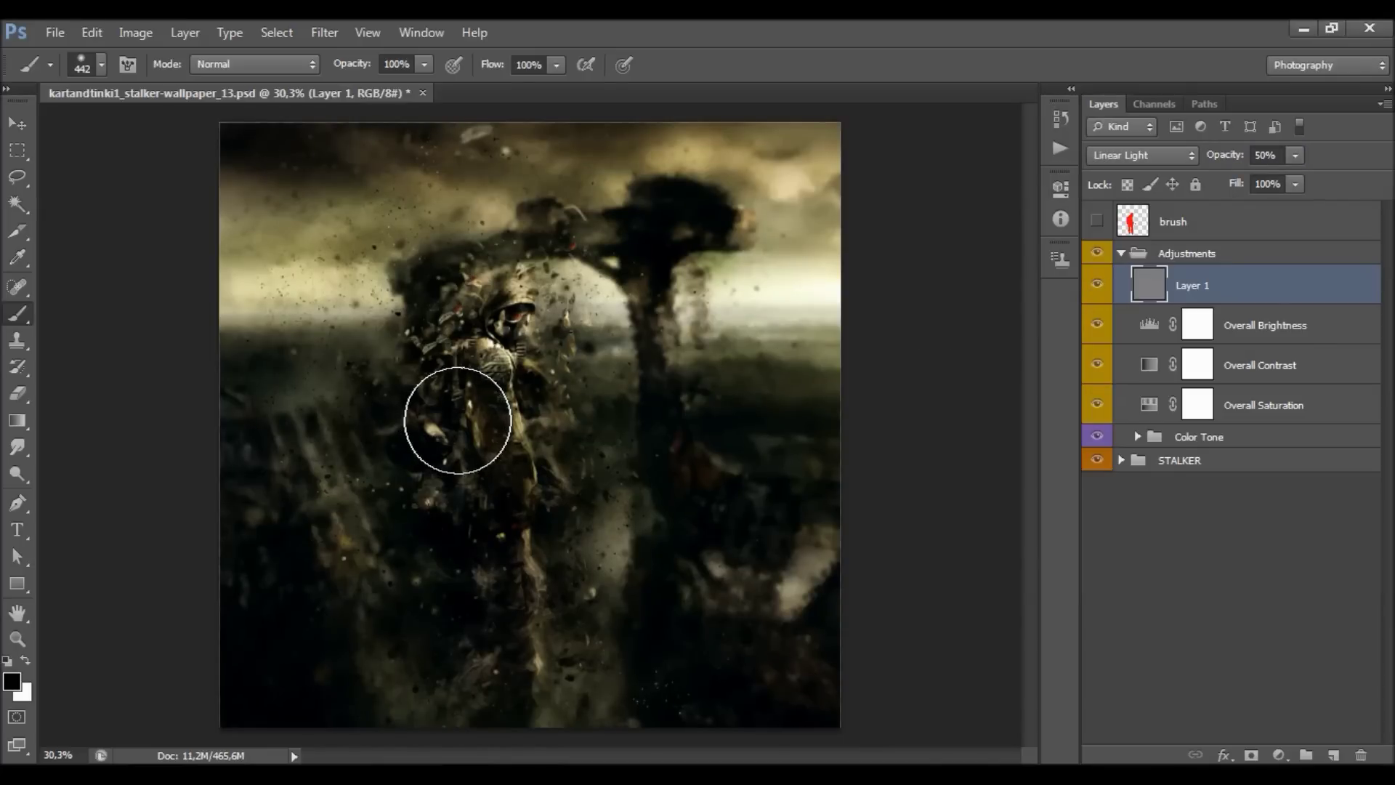
key("z")
left_click(459, 410)
scroll(586, 368, "down", 2)
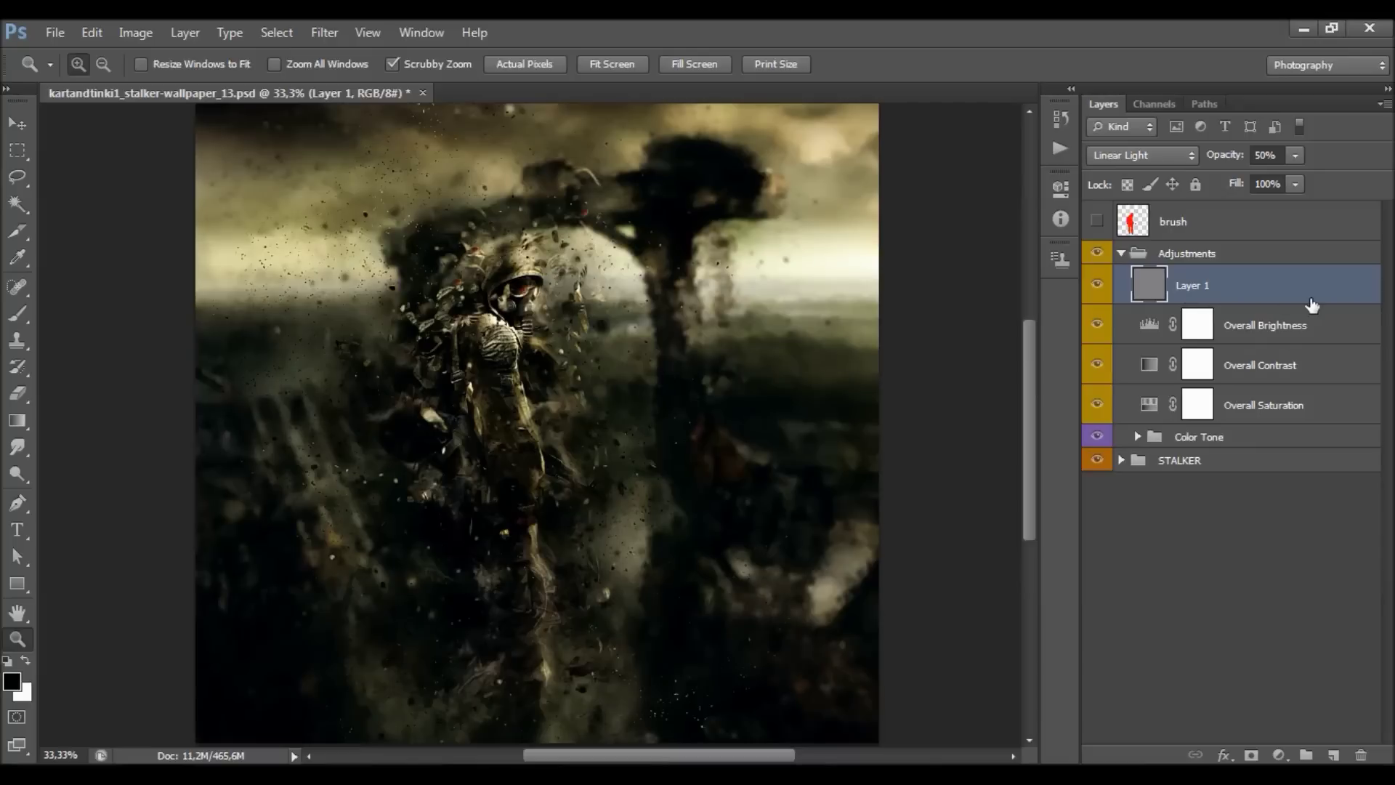
- Set the Overall Brightness levels to midtones 1.10 and white input 248, and compare the image with and without the layer
left_click(1280, 329)
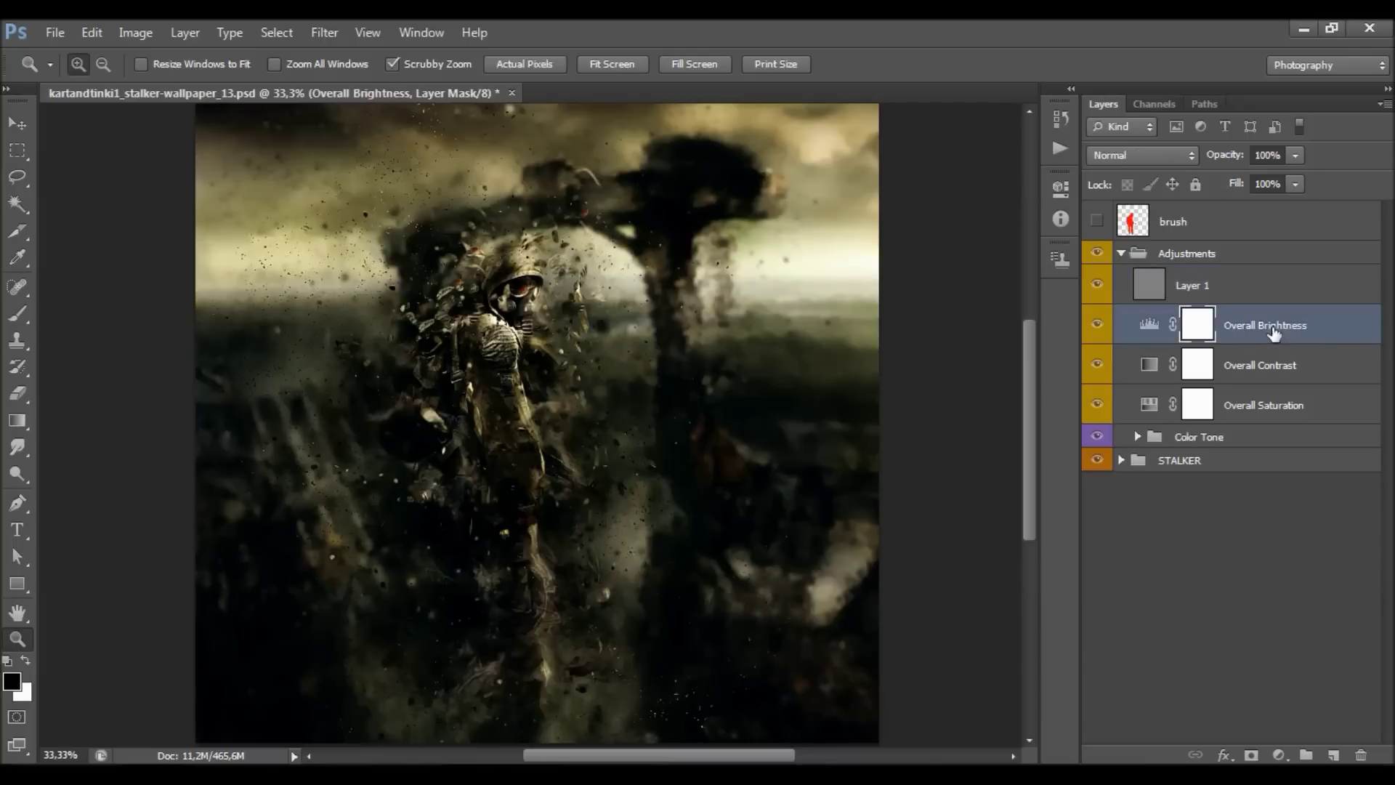
double_click(1149, 327)
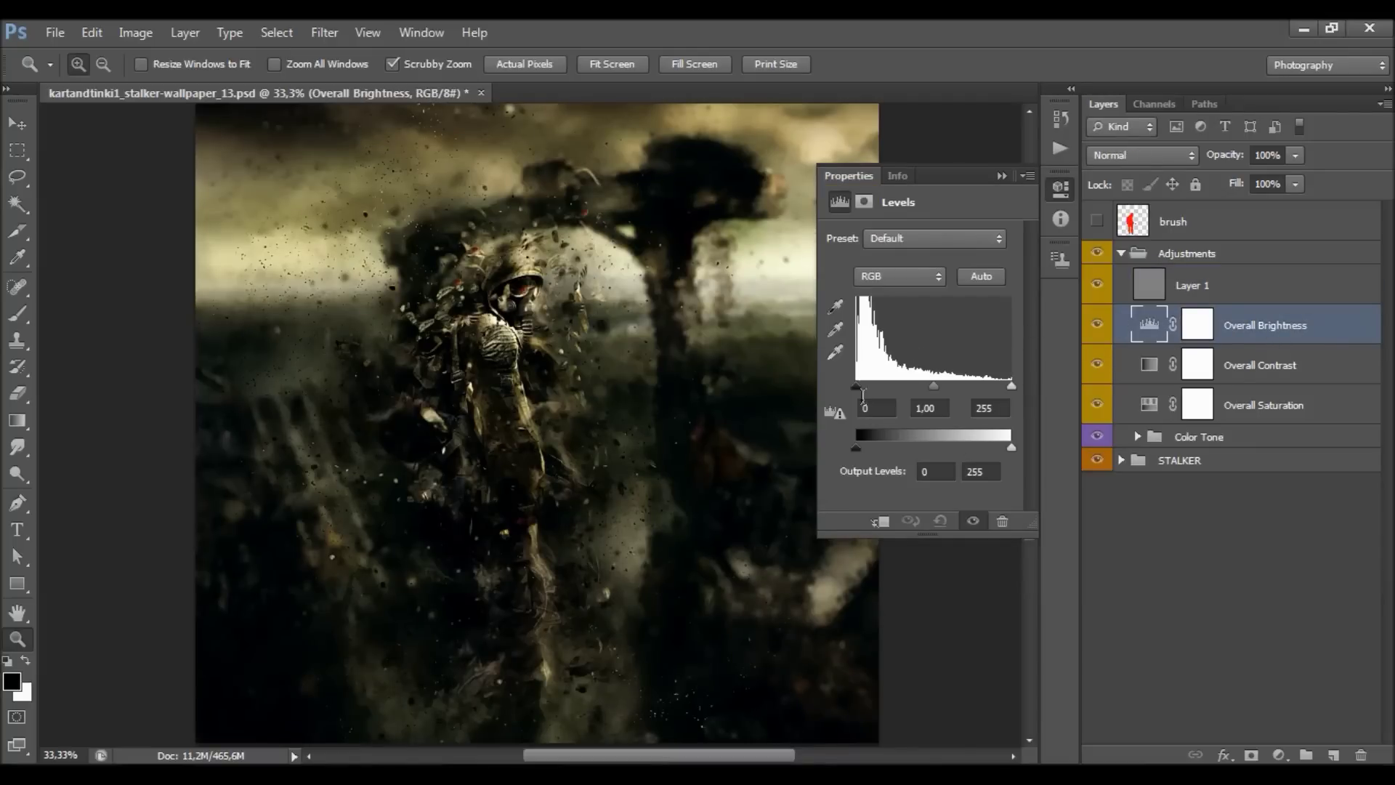
left_click_drag(857, 385, 824, 391)
left_click_drag(931, 391, 1004, 387)
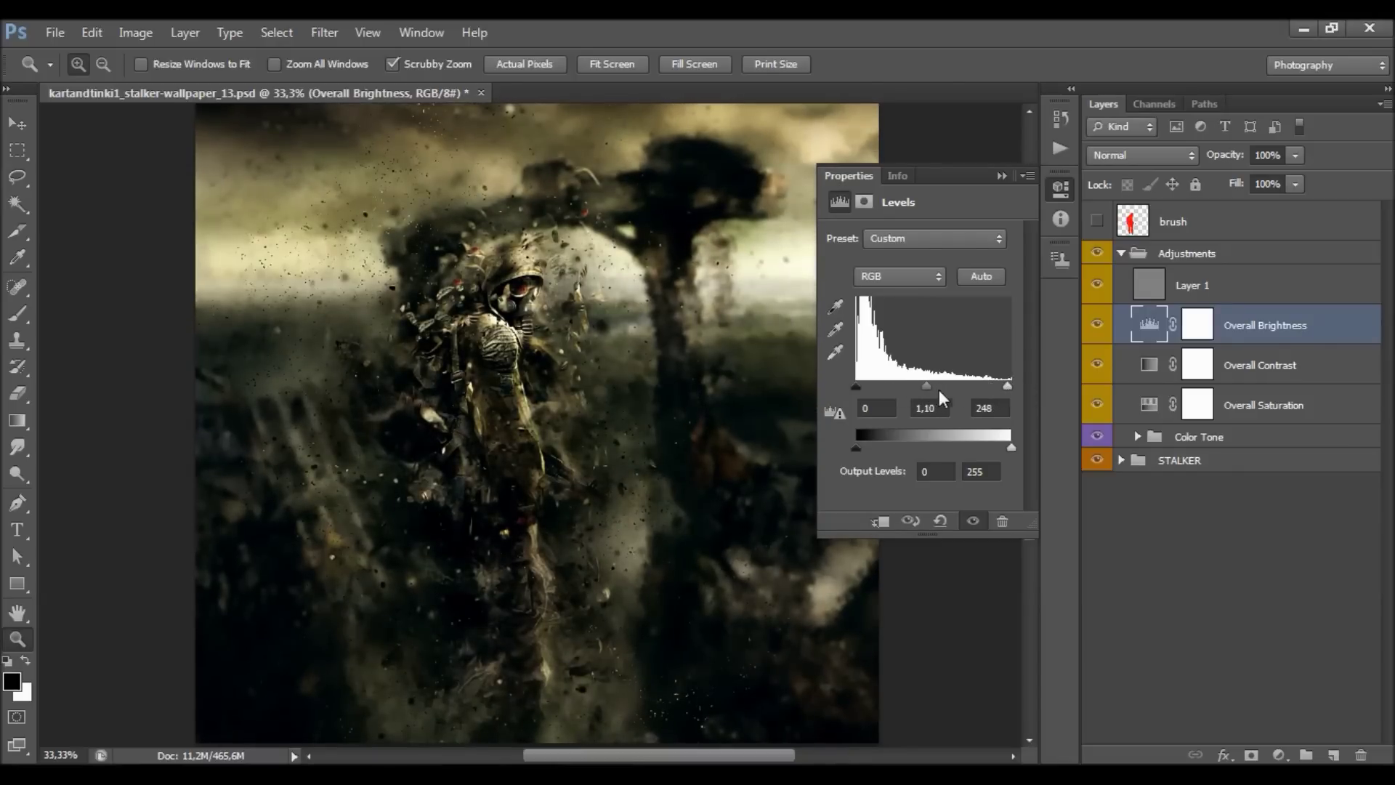
left_click(1099, 326)
left_click(1099, 326)
- Set the Overall Contrast layer's opacity to 23% and toggle it off and on to check the contrast
left_click(1304, 374)
left_click(1097, 364)
left_click(1097, 364)
left_click(1295, 156)
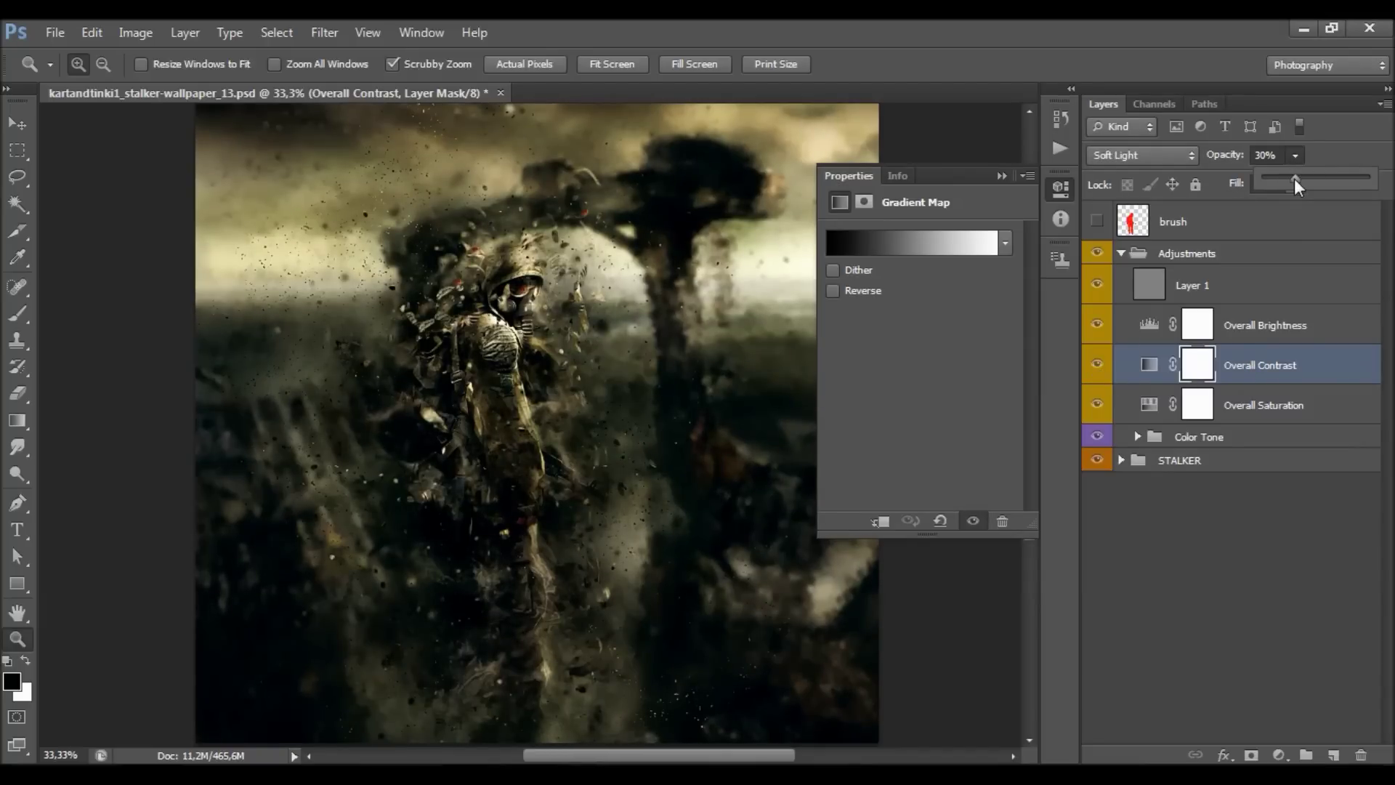
left_click_drag(1357, 181, 1332, 182)
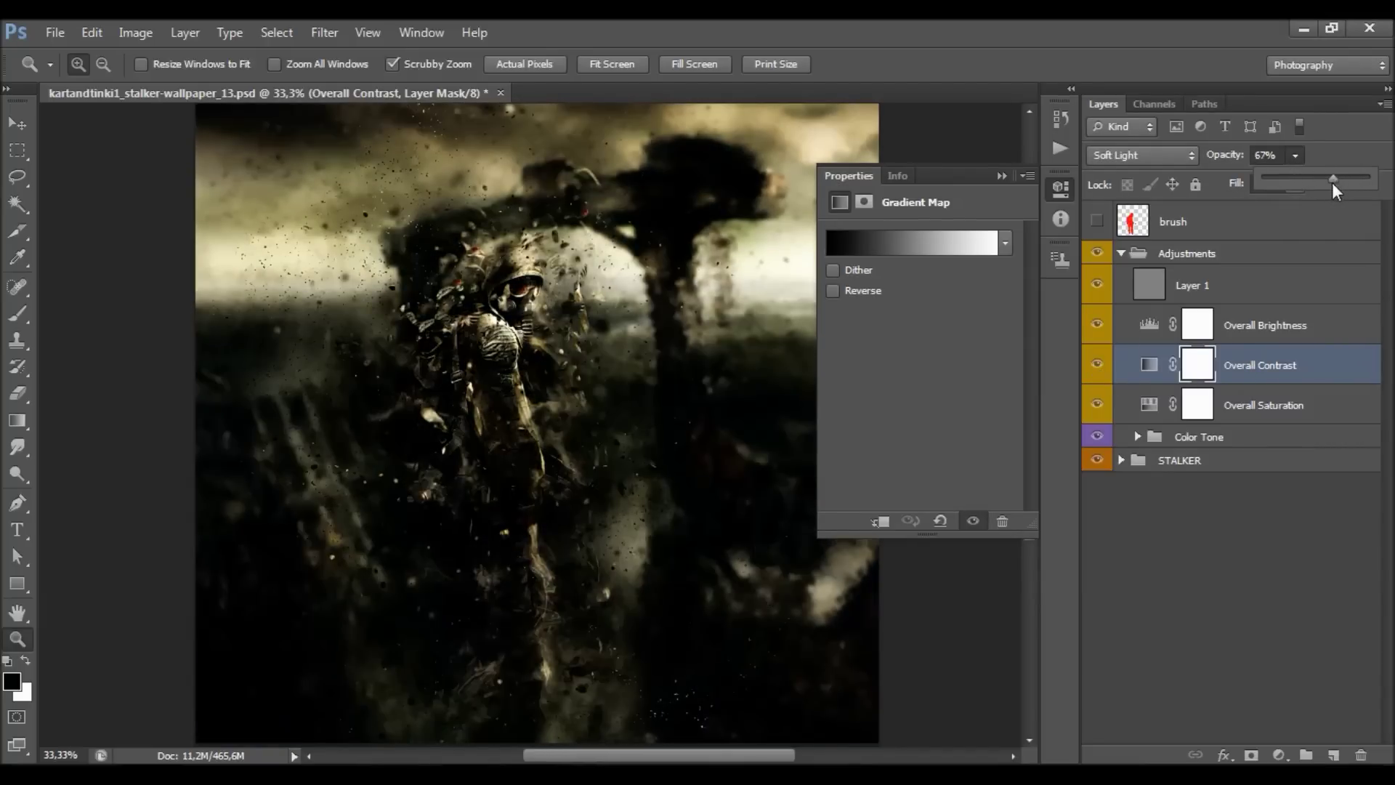
left_click(1149, 365)
left_click(1105, 373)
left_click(1104, 373)
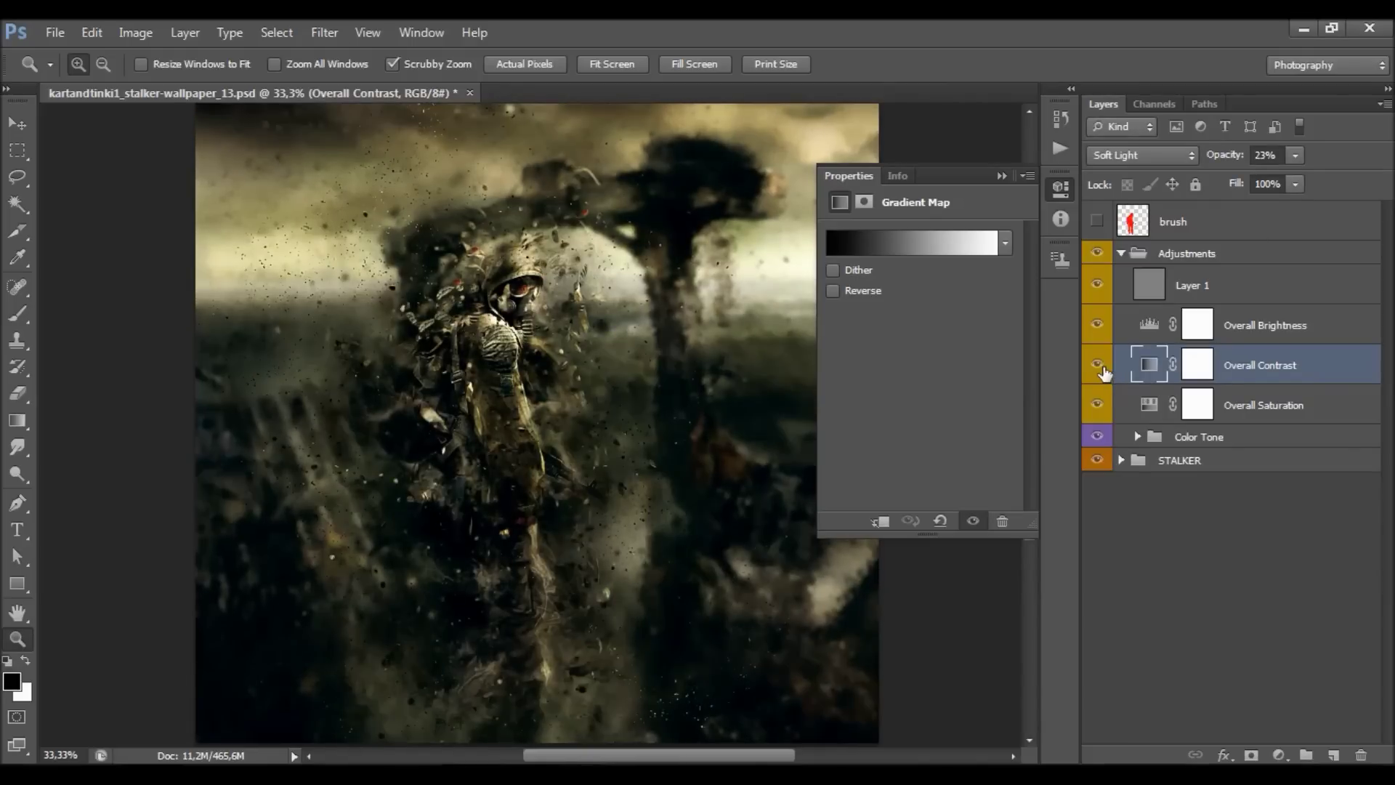
- Raise the Overall Saturation layer's saturation to +37, compare it off and on, and close its settings
left_click(1262, 406)
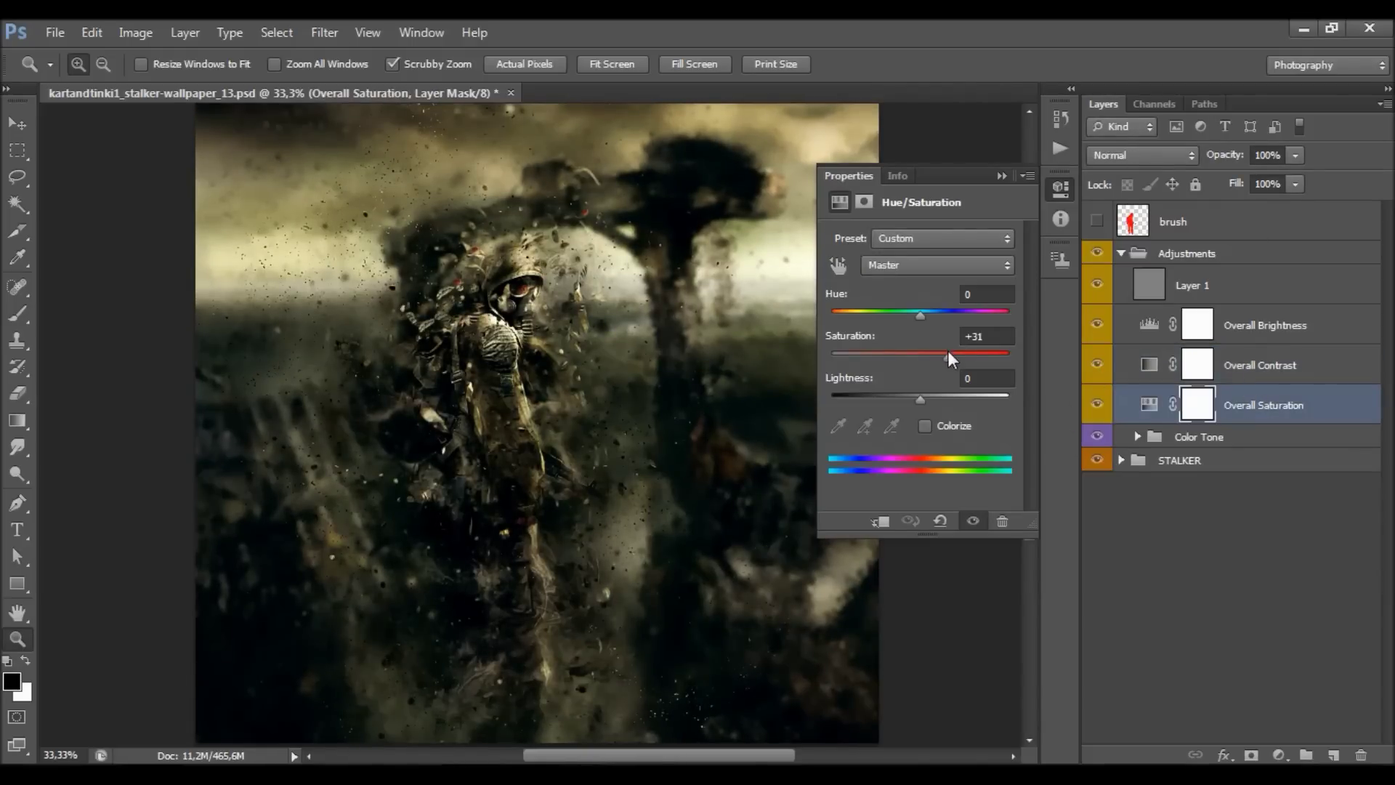
left_click(1145, 401)
mouse_move(953, 357)
left_mouse_down()
mouse_move(892, 367)
mouse_move(802, 347)
mouse_move(956, 363)
mouse_move(861, 360)
mouse_move(961, 351)
left_mouse_up()
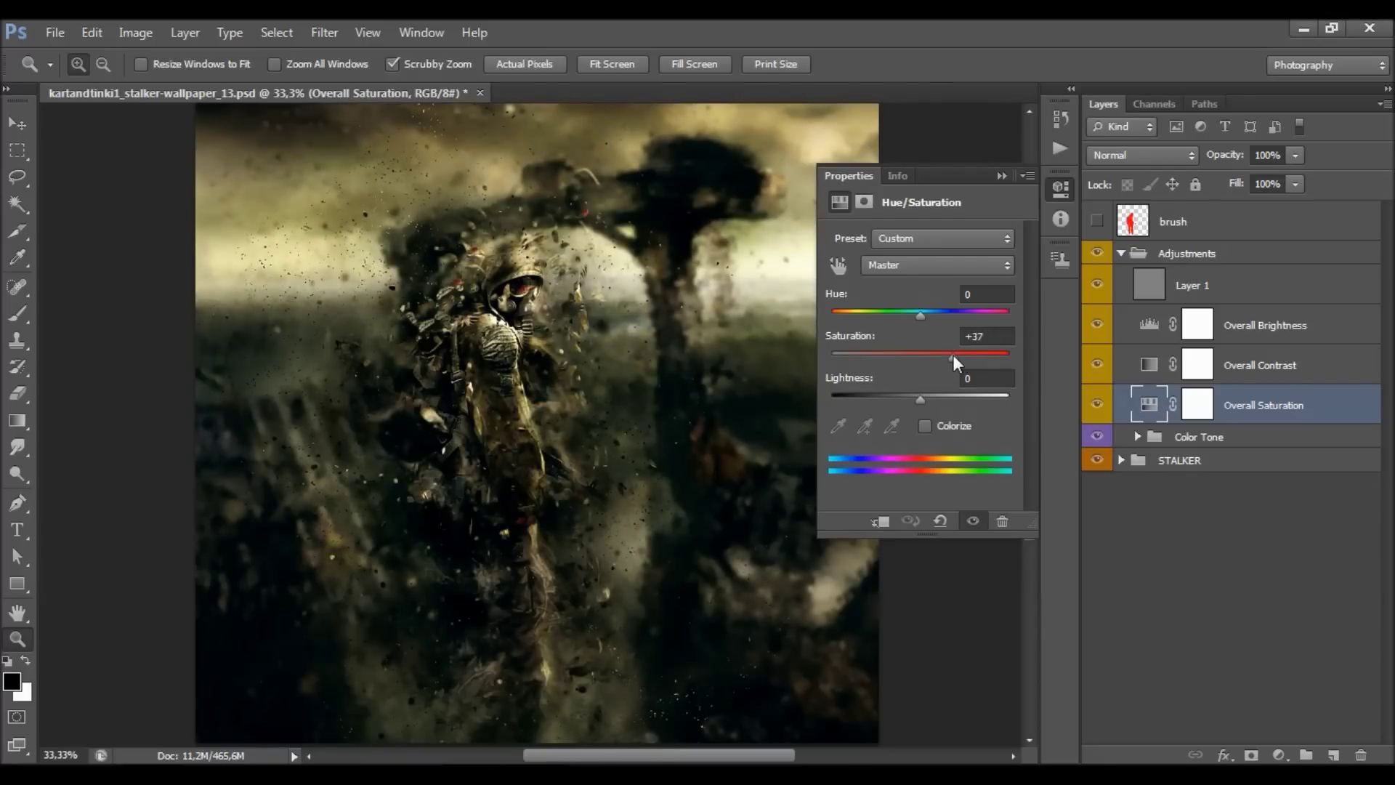
left_click(1098, 402)
left_click(1097, 402)
left_click(1061, 187)
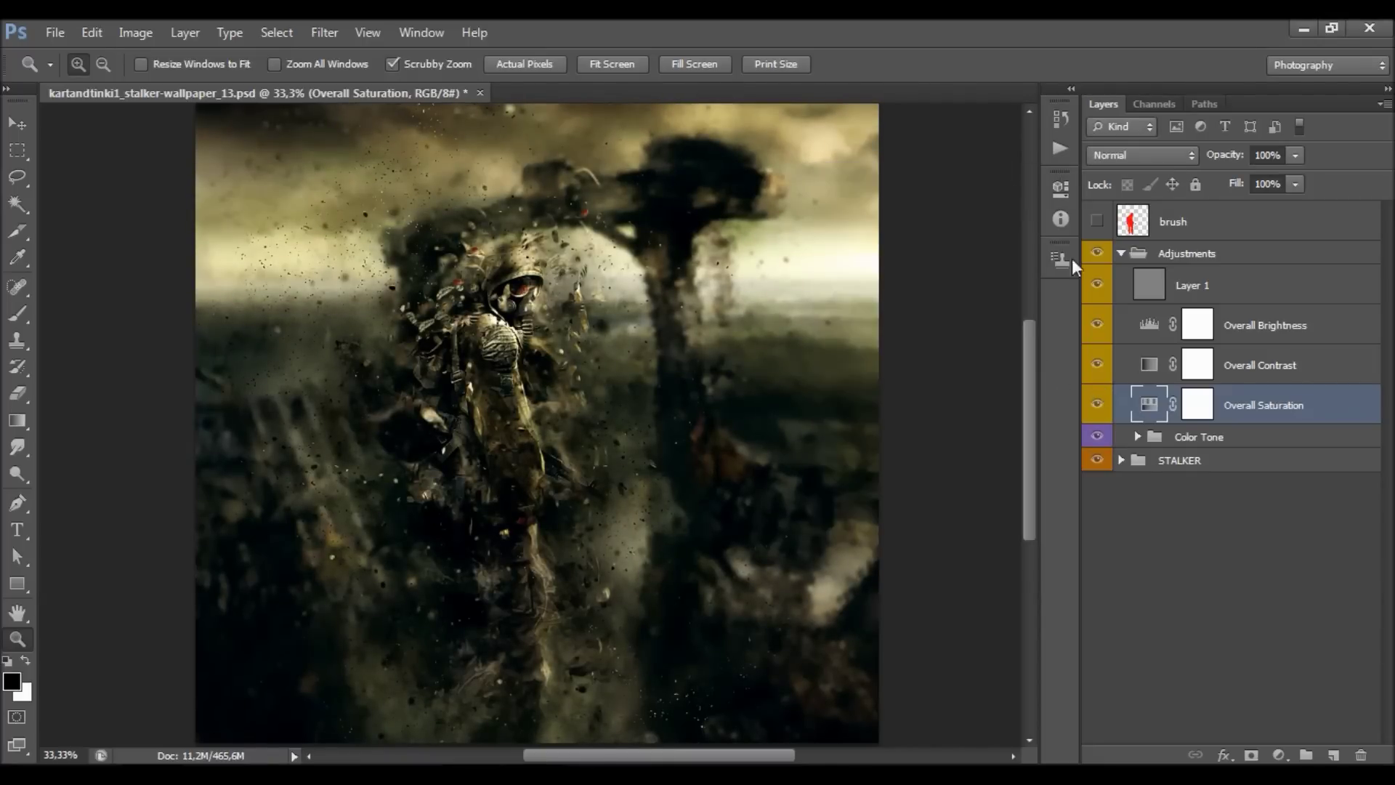
- Toggle the Color Tone group off and on to examine its effect, and expand it to view its adjustment layers
left_click(1156, 439)
left_click(1096, 436)
left_click(1096, 435)
left_click(1095, 436)
left_click(1096, 436)
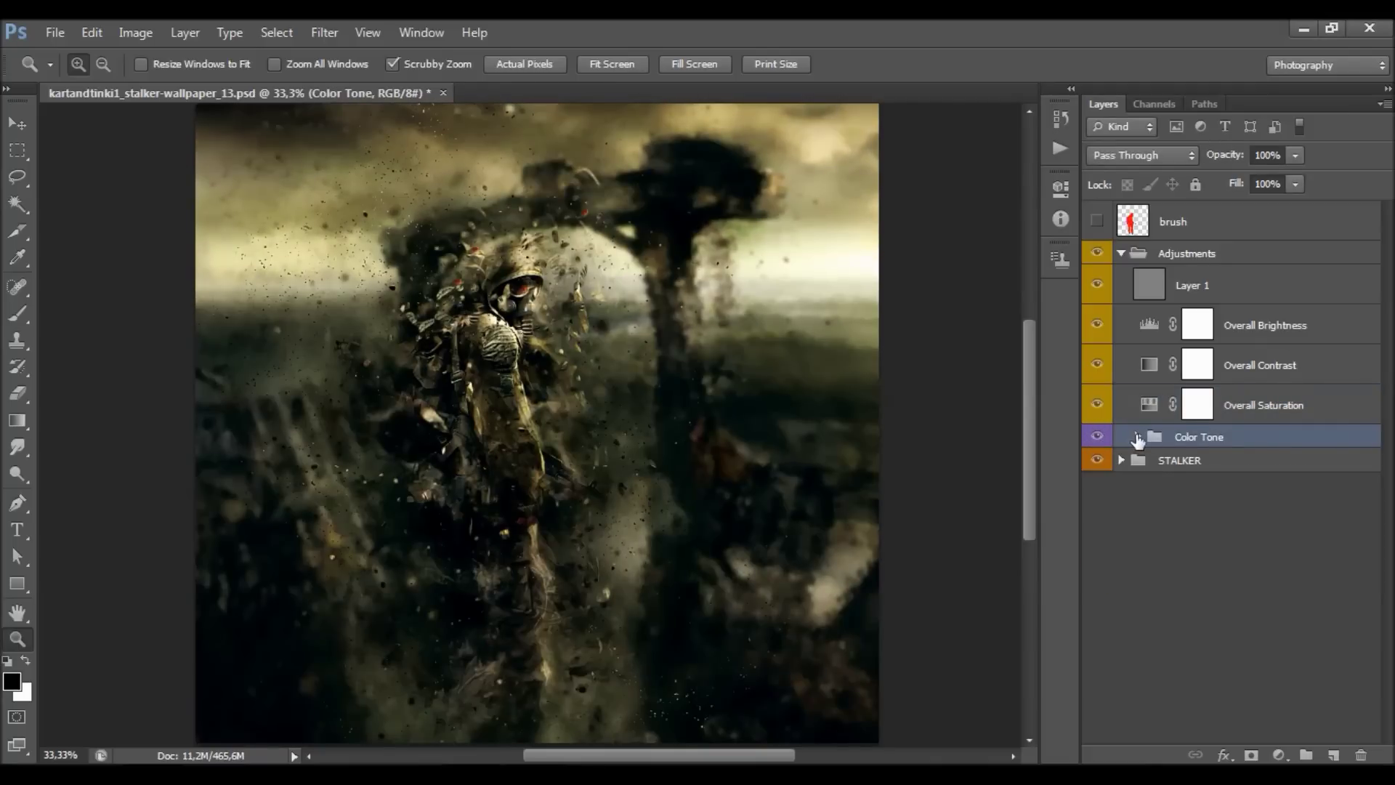
left_click(1137, 436)
left_click(1282, 474)
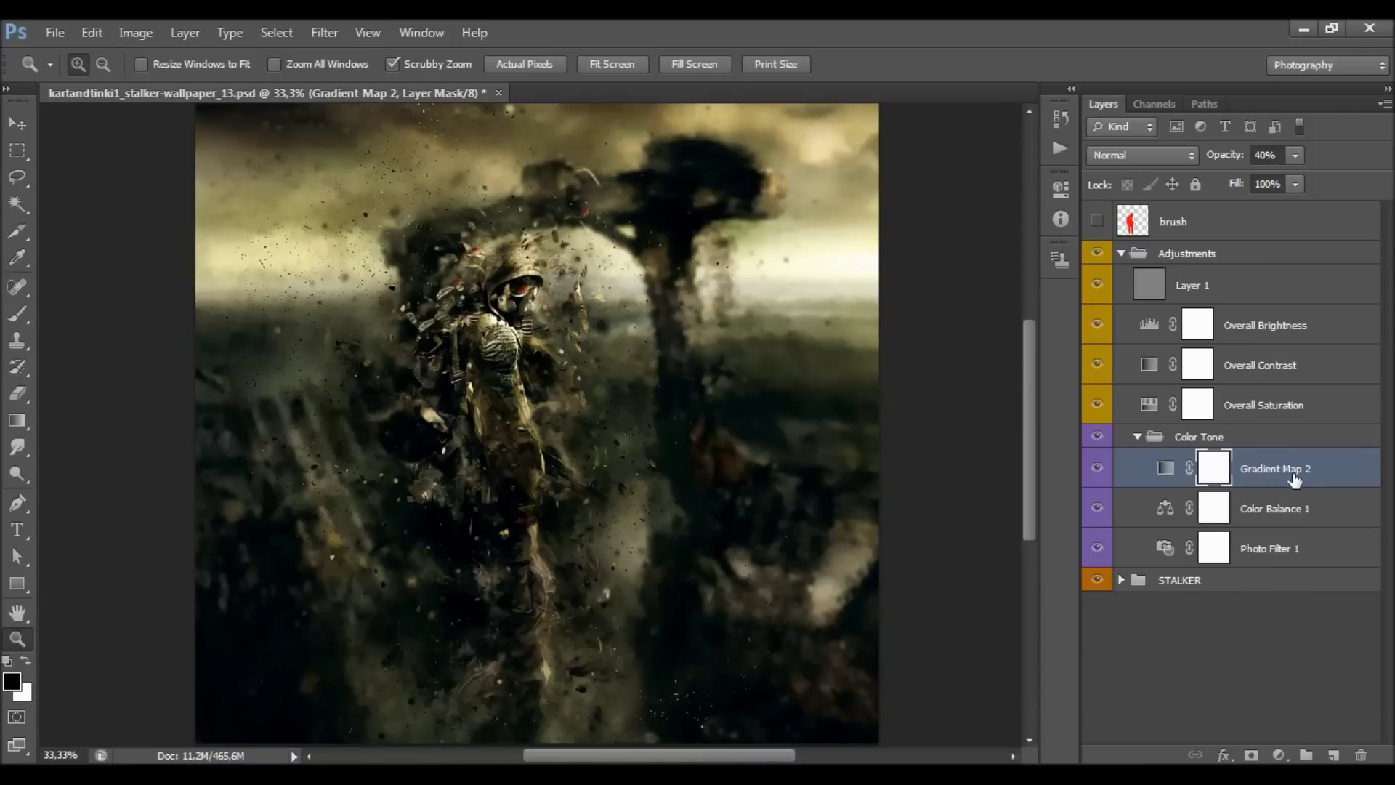
- Examine the Color Balance 1 settings for the shadows and highlights tones
double_click(1163, 509)
left_click(928, 240)
left_click(919, 258)
left_click(922, 241)
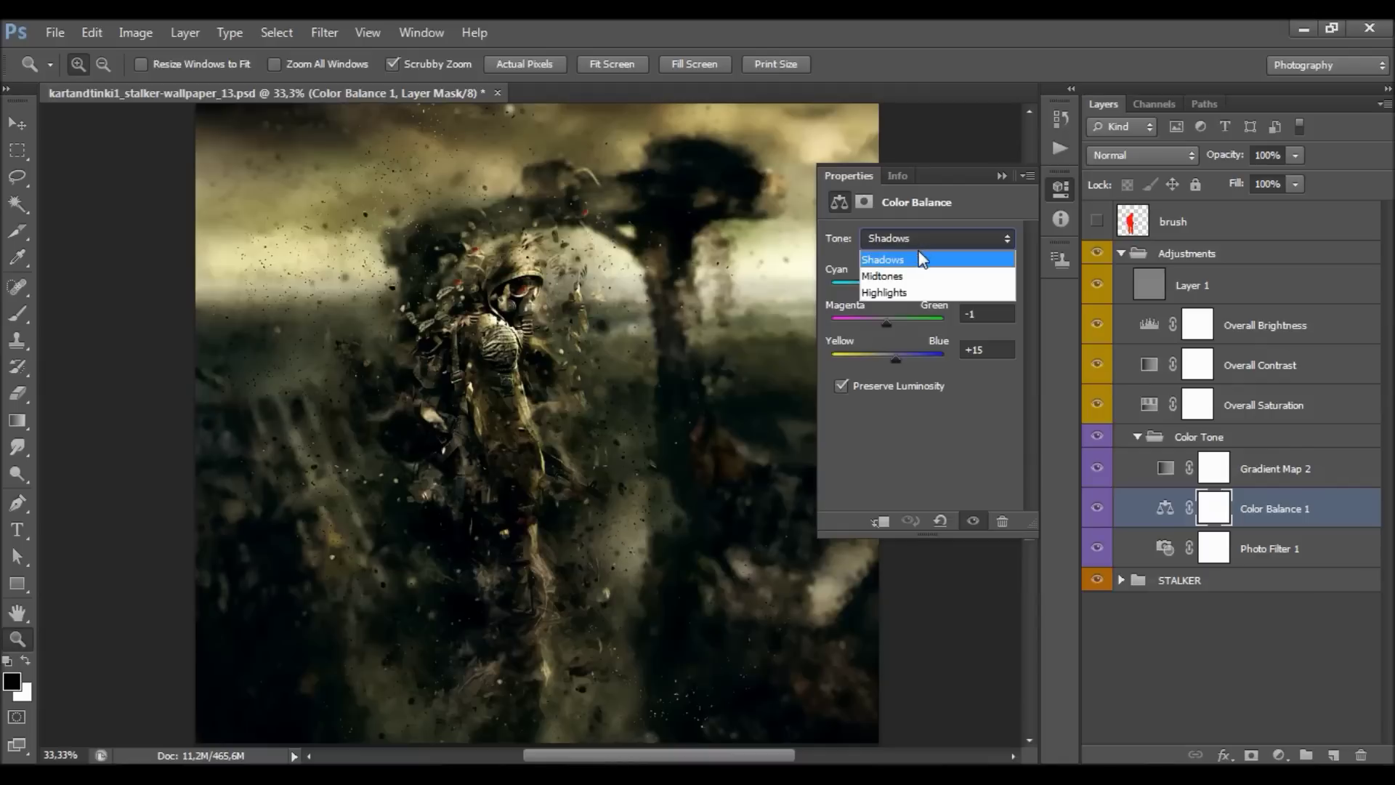
left_click(919, 292)
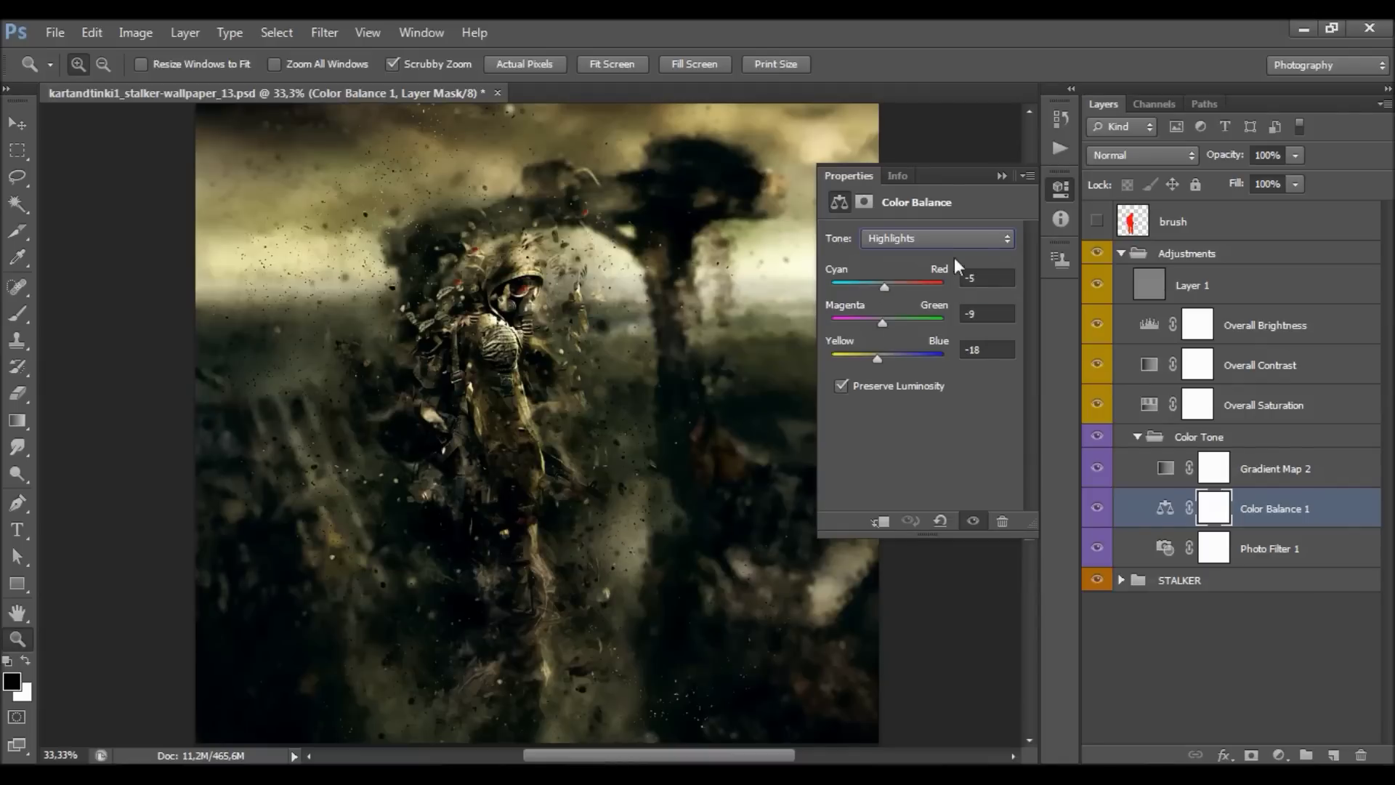
- Try different densities for the Photo Filter 1 Underwater filter, settle on 26%, and close its settings
left_click(1160, 548)
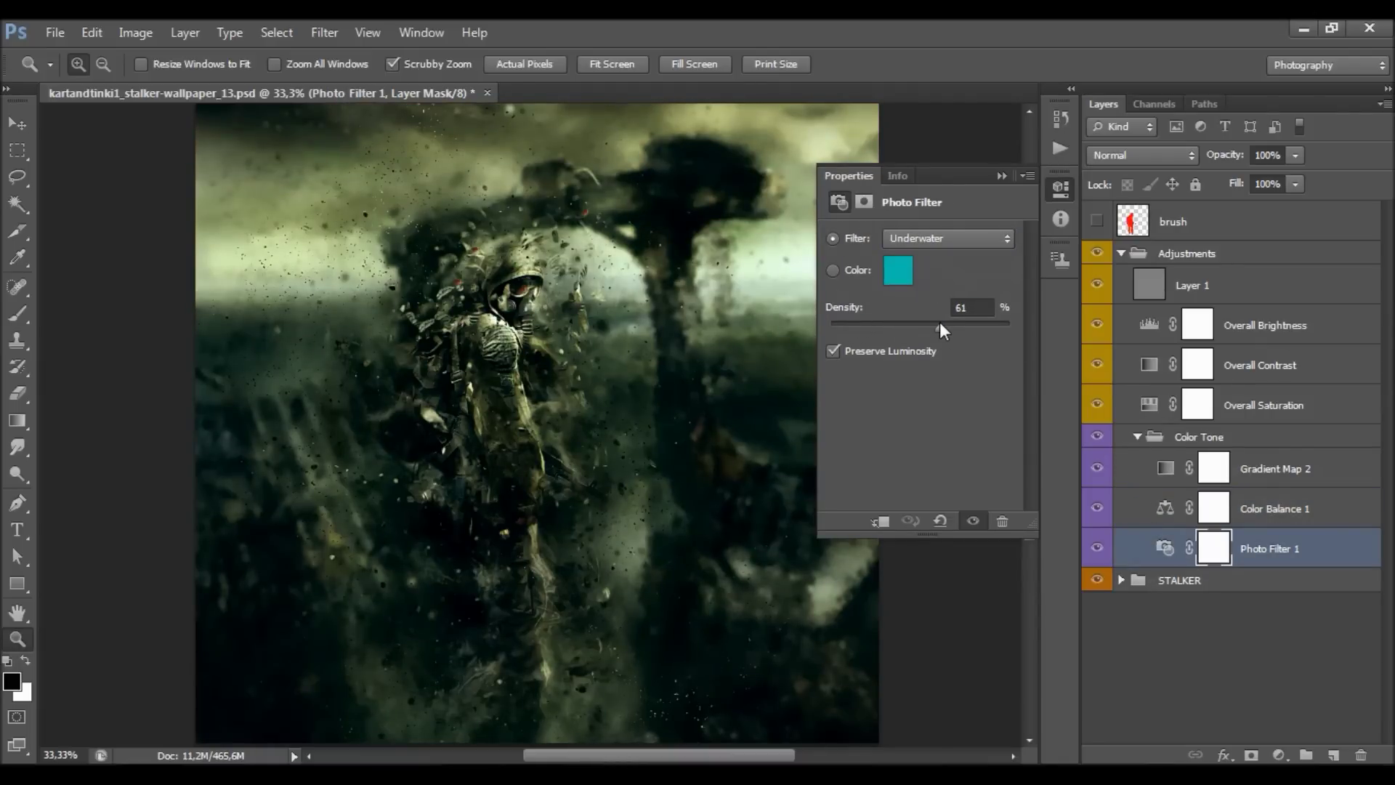
left_click_drag(940, 324, 859, 324)
left_click_drag(876, 327, 891, 324)
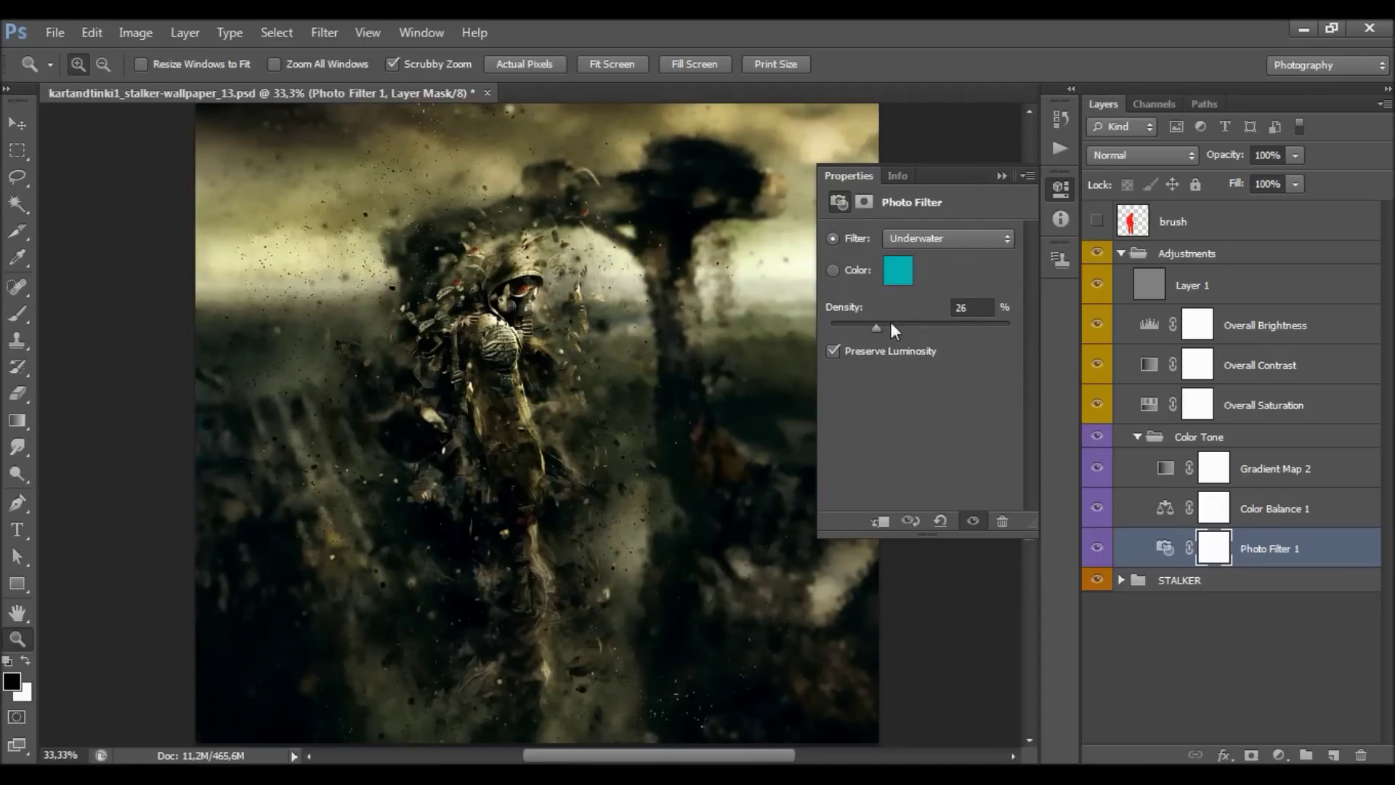
left_click(1001, 175)
- Compare Gradient Map 2 off and on, try its opacity at 100%, and return it to 40%
left_click(1287, 474)
left_click(1097, 471)
left_click(1097, 471)
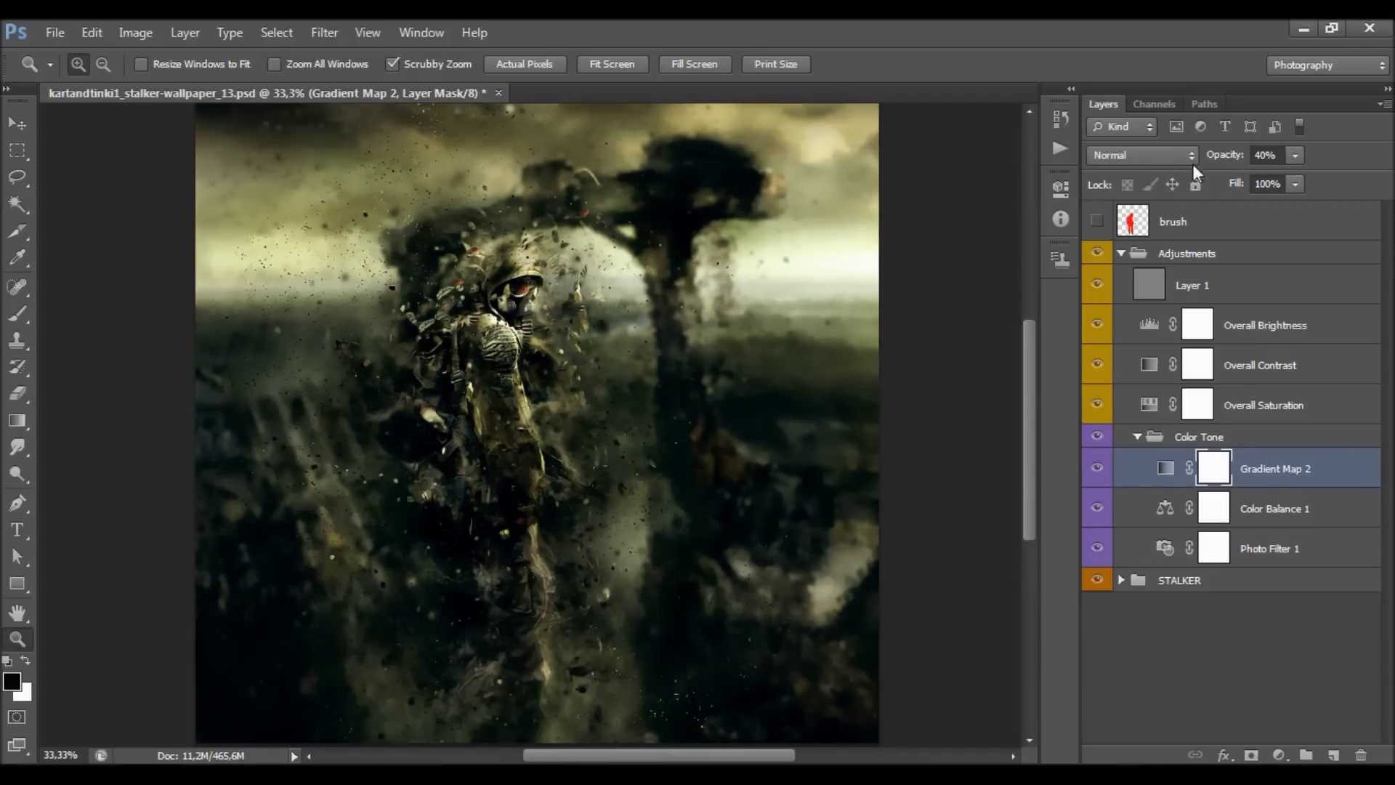
left_click_drag(1226, 156, 1377, 166)
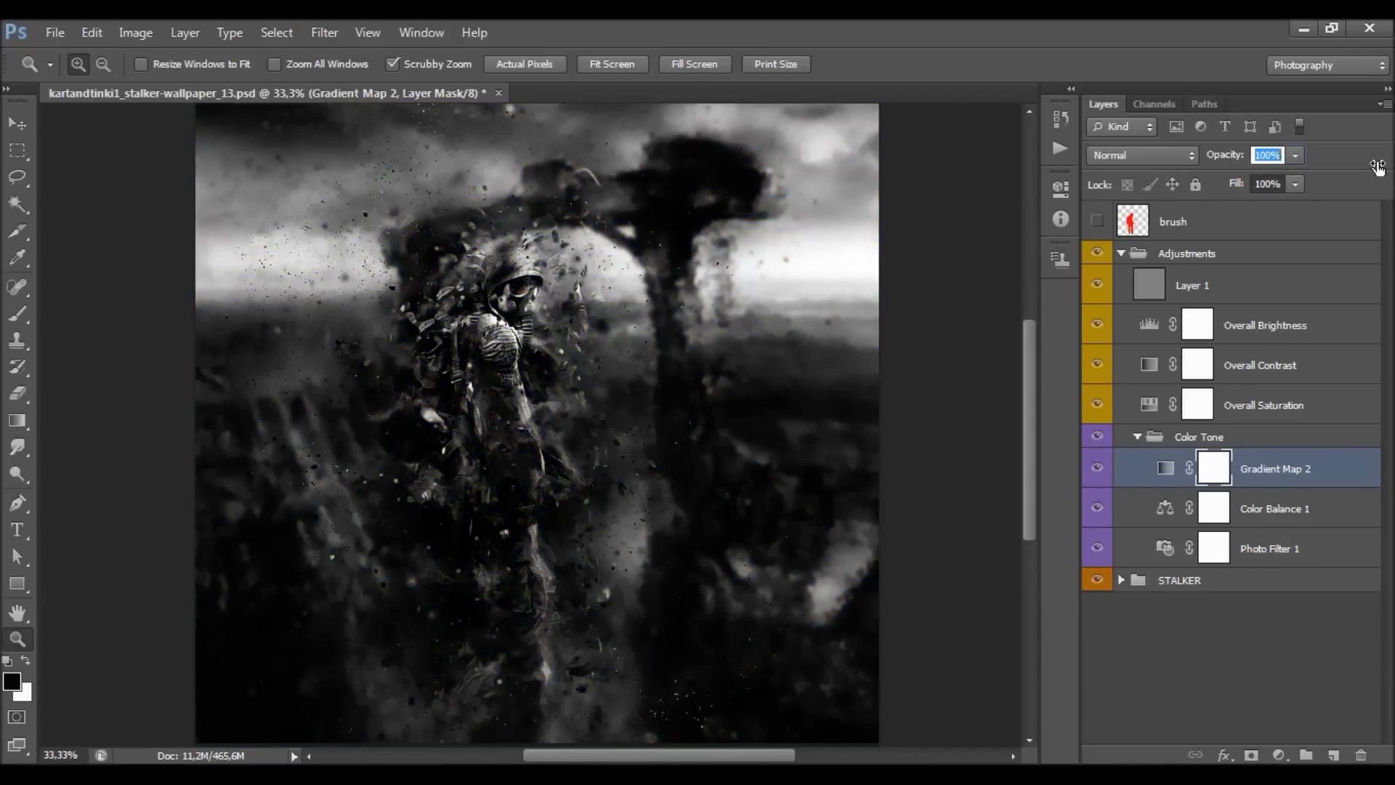
mouse_move(1295, 155)
left_mouse_down()
mouse_move(1282, 182)
mouse_move(1295, 181)
left_mouse_up()
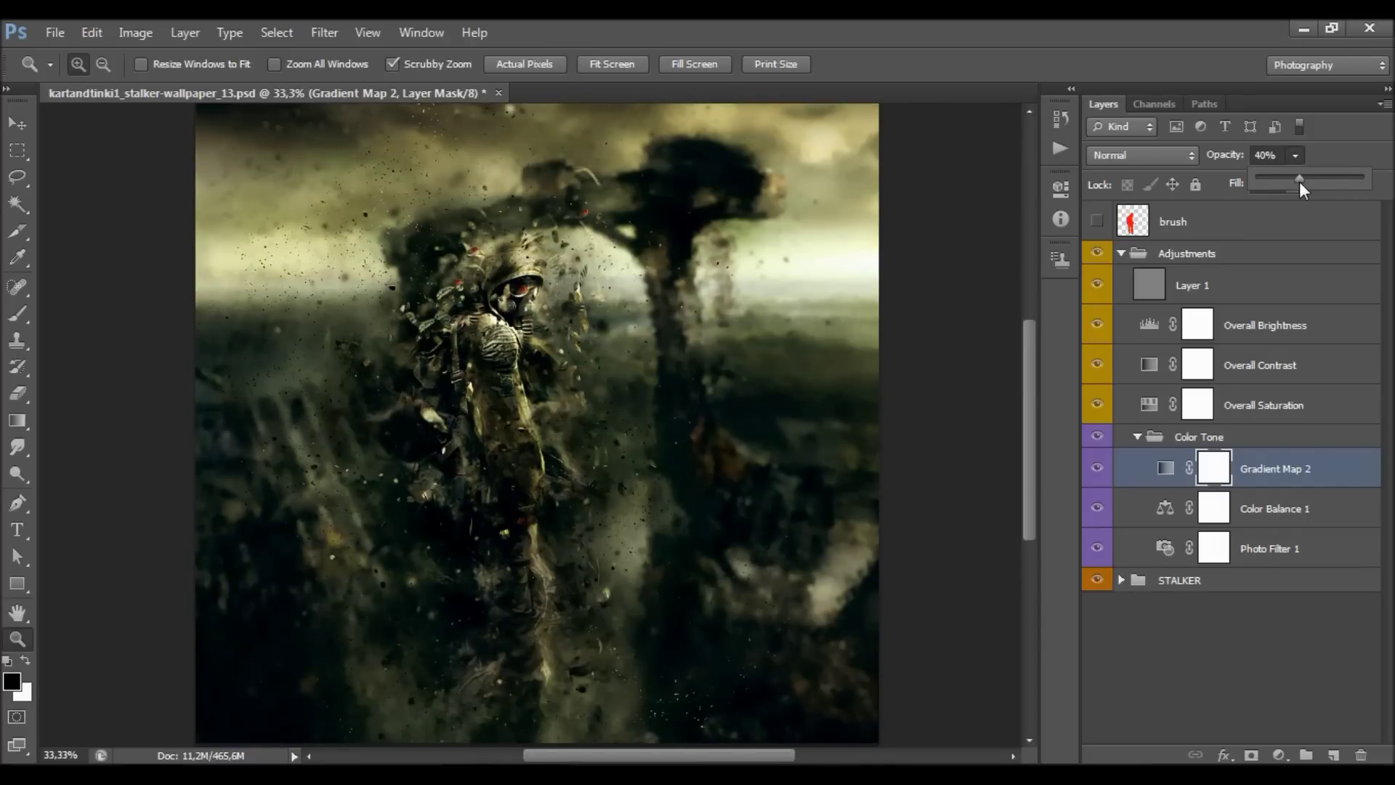
left_click(1093, 479)
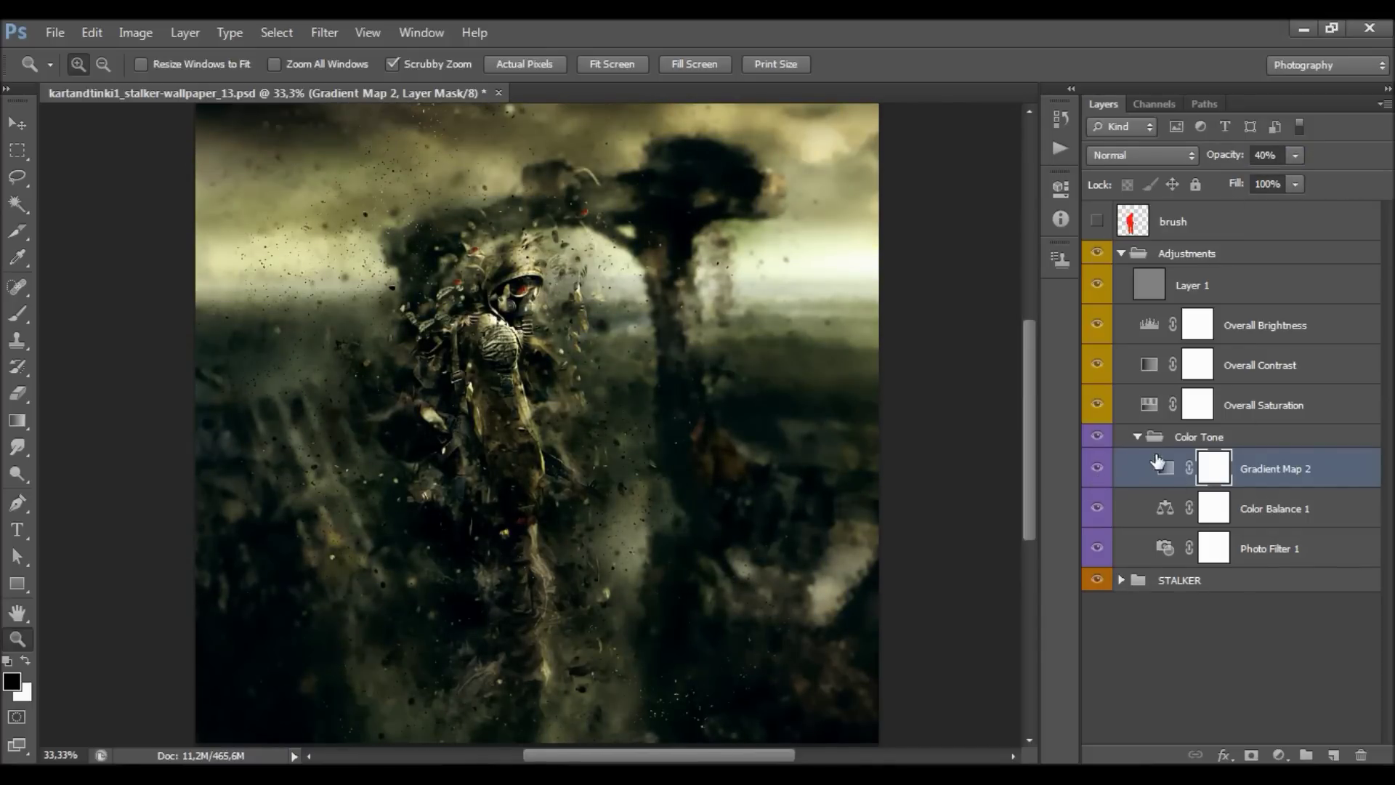
- Collapse the Color Tone and Adjustments groups and toggle the brush layer to compare the painted area with the result
left_click(1137, 436)
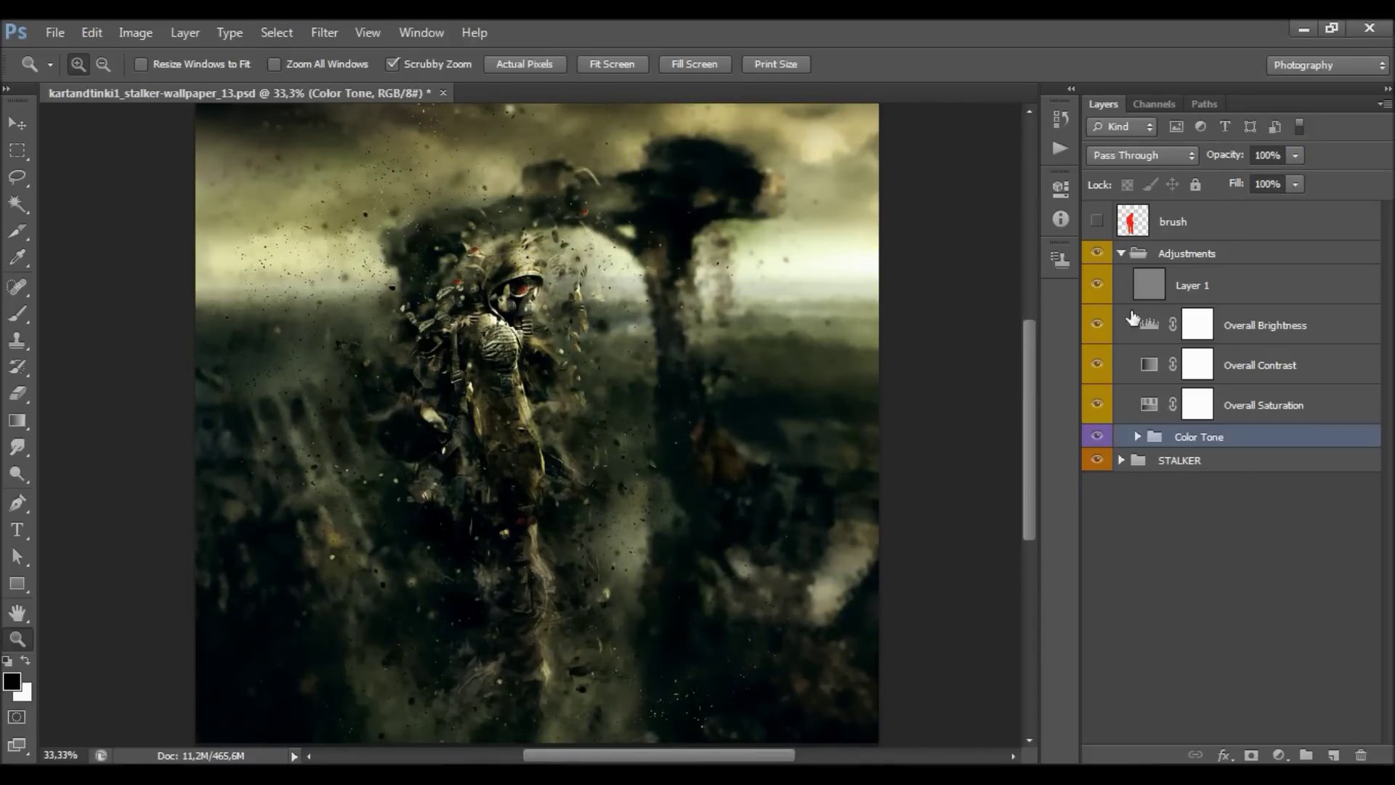
left_click(1121, 254)
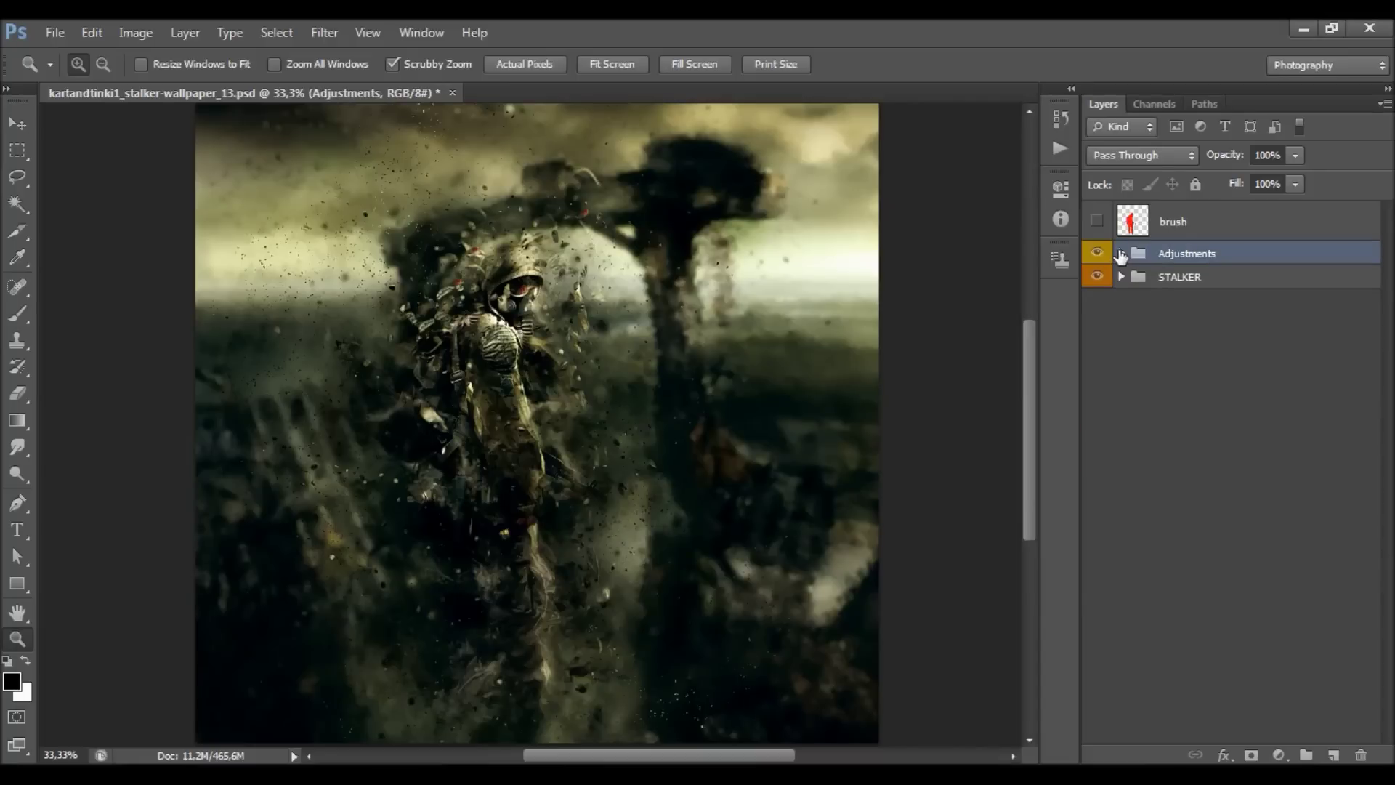
left_click(1151, 227)
left_click(1097, 222)
left_click(1097, 222)
left_click(1097, 222)
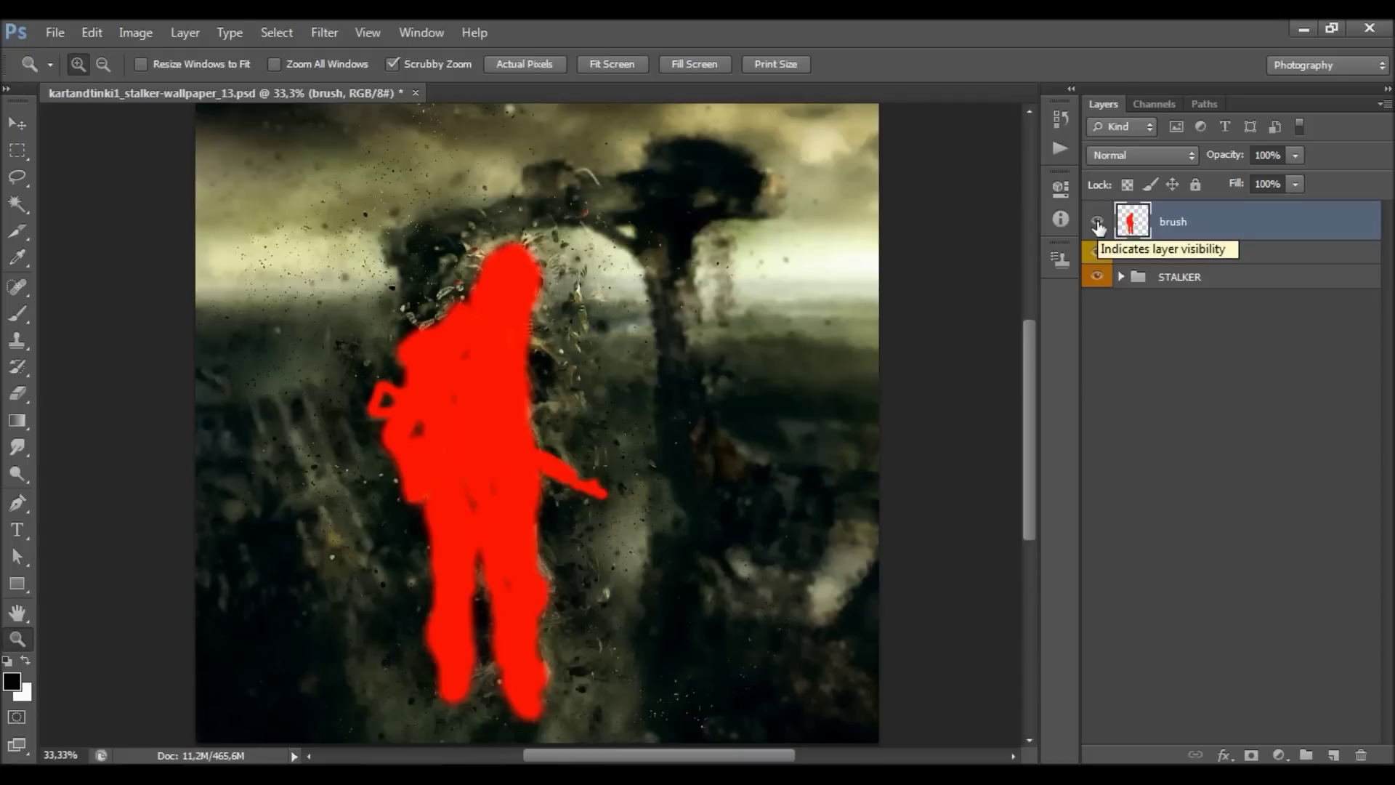
left_click(1097, 222)
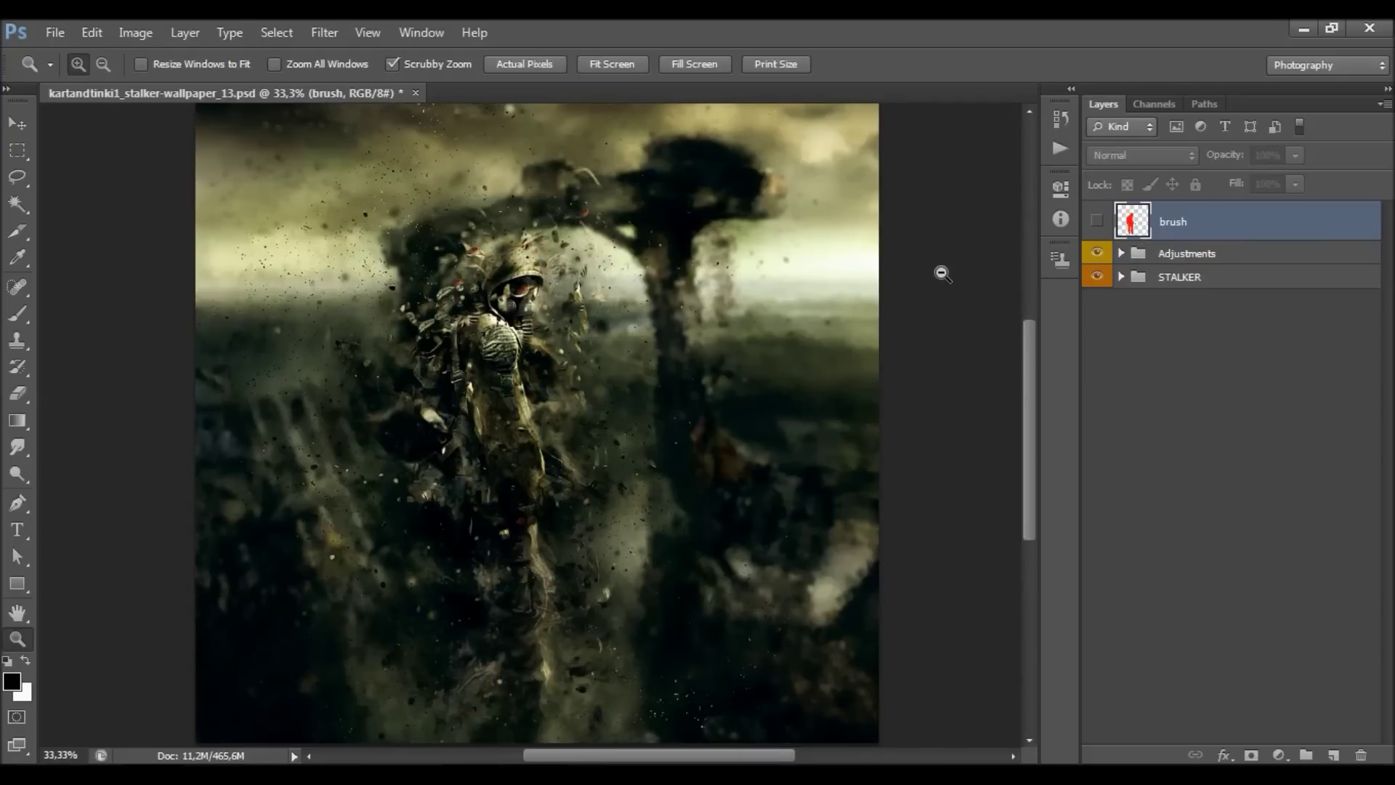
scroll(940, 271, "up", 2)
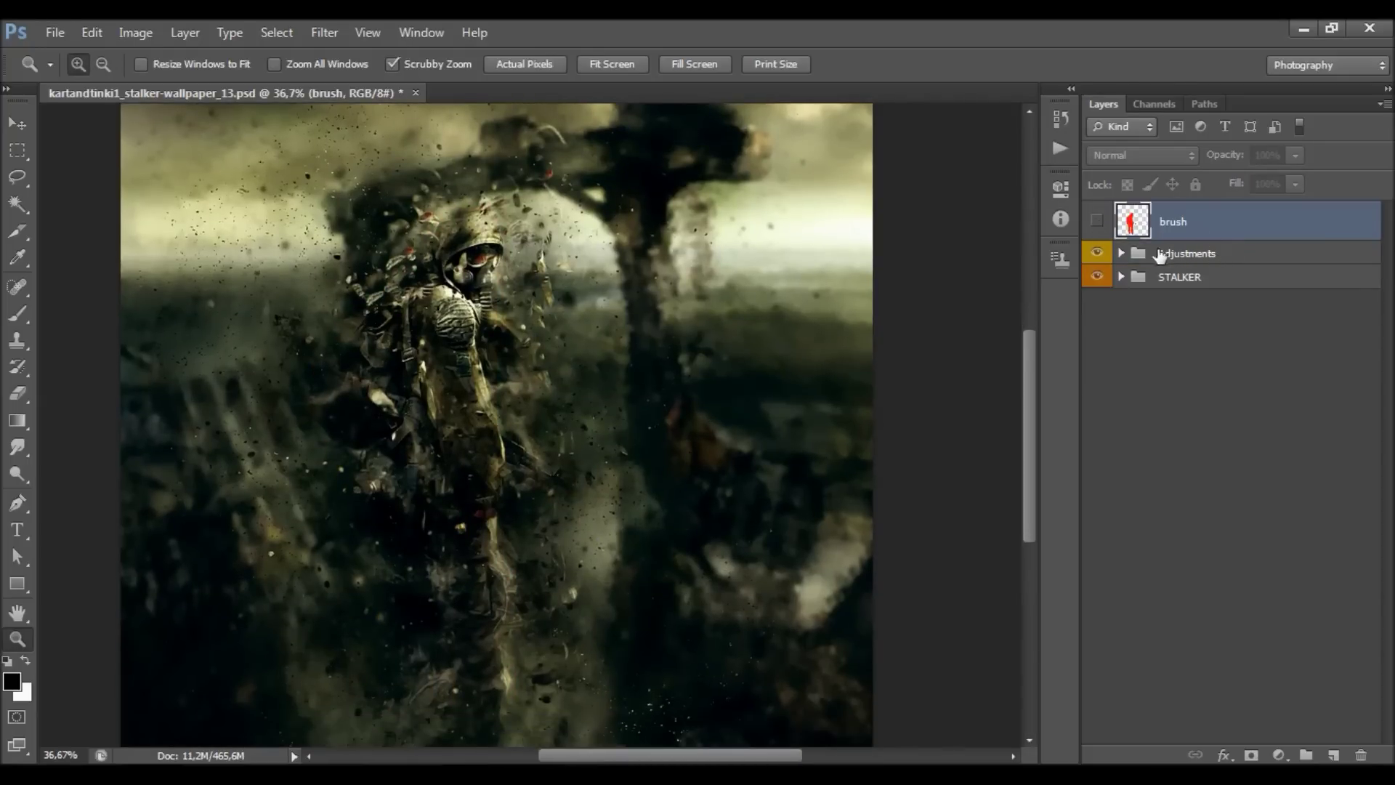
scroll(947, 259, "down", 2)
- Show the brush layer and move the Background layer out of the STALKER group to the bottom of the stack
left_click(1097, 222)
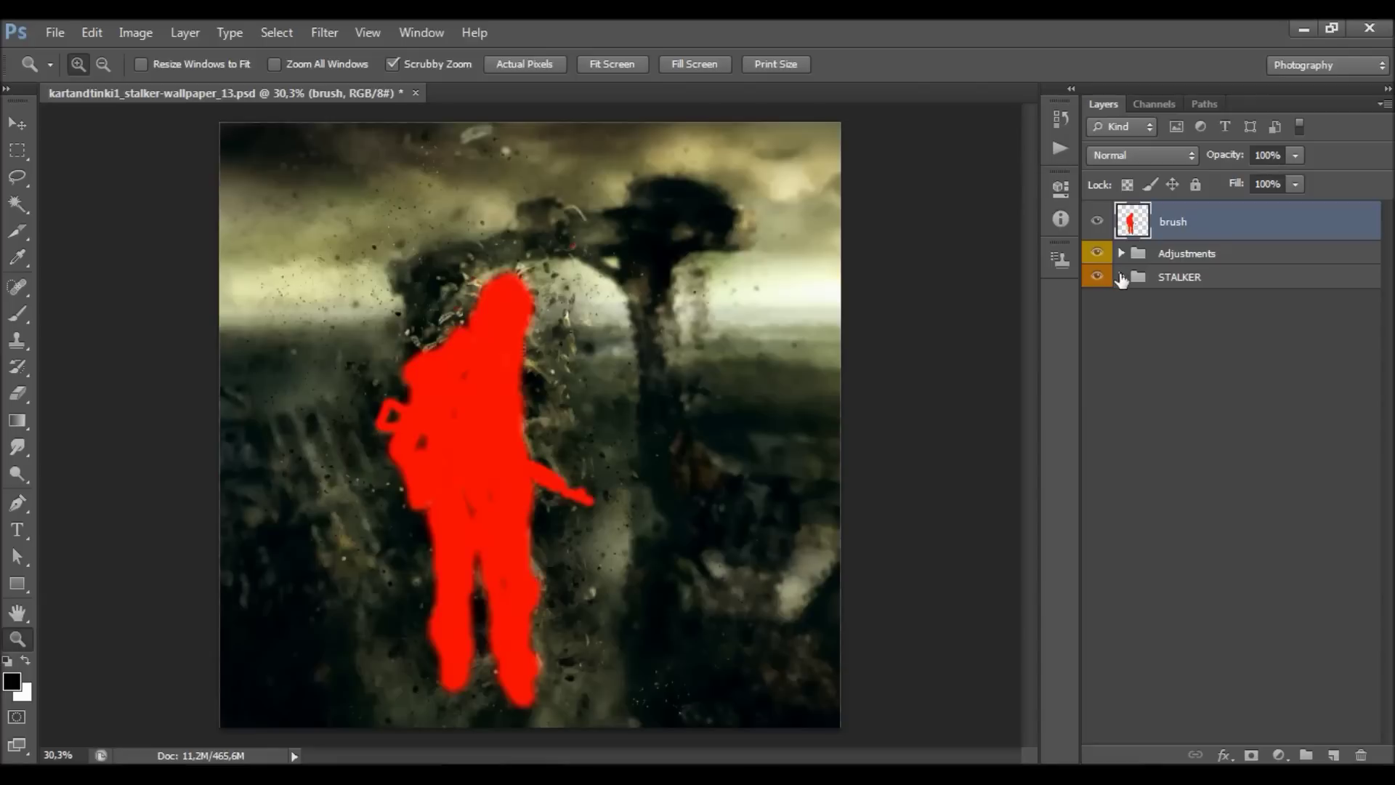
left_click(1121, 277)
left_click(1262, 708)
left_click_drag(1262, 710, 1231, 747)
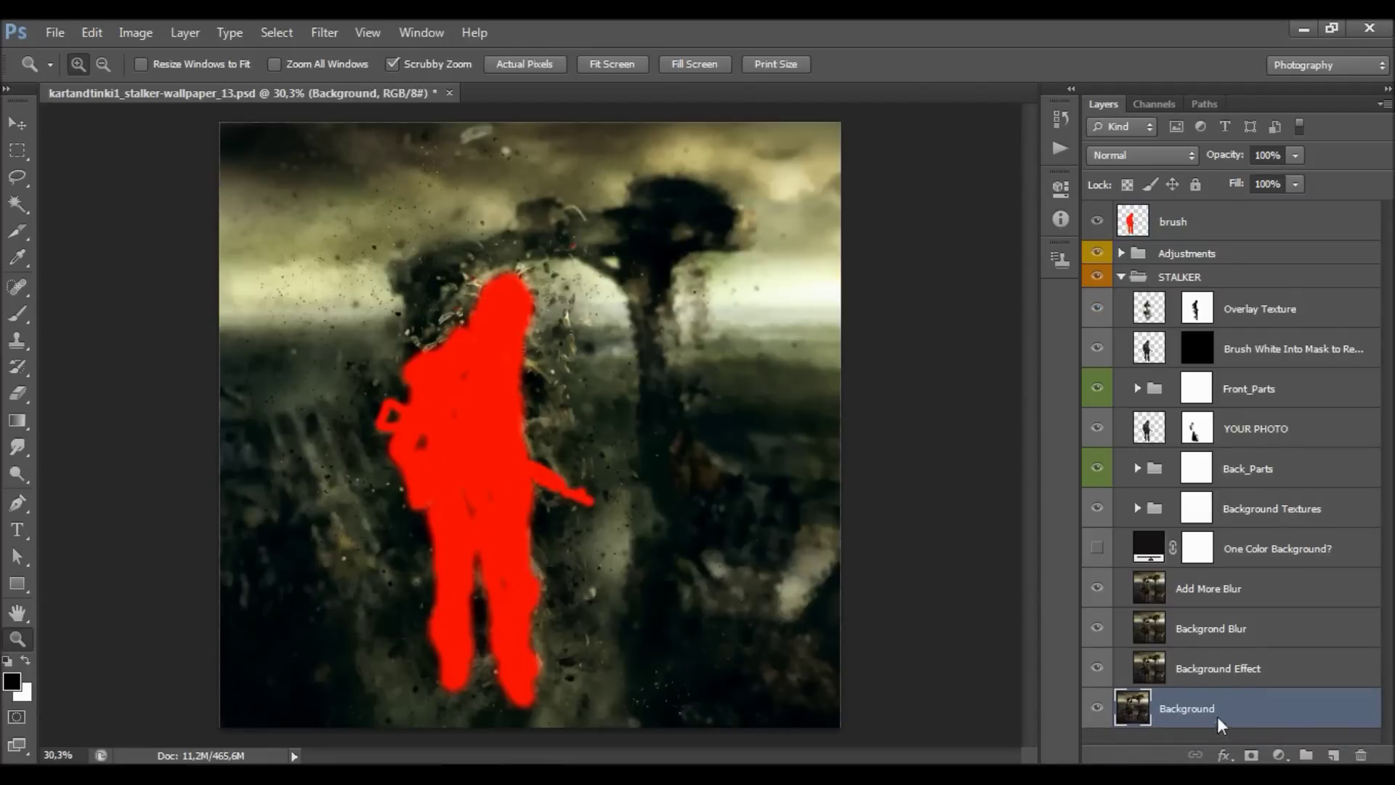
left_click(1121, 277)
- Hide the Adjustments and STALKER groups, select the brush layer, and view the STALKER action in the actions list
left_click_drag(1097, 253, 1106, 272)
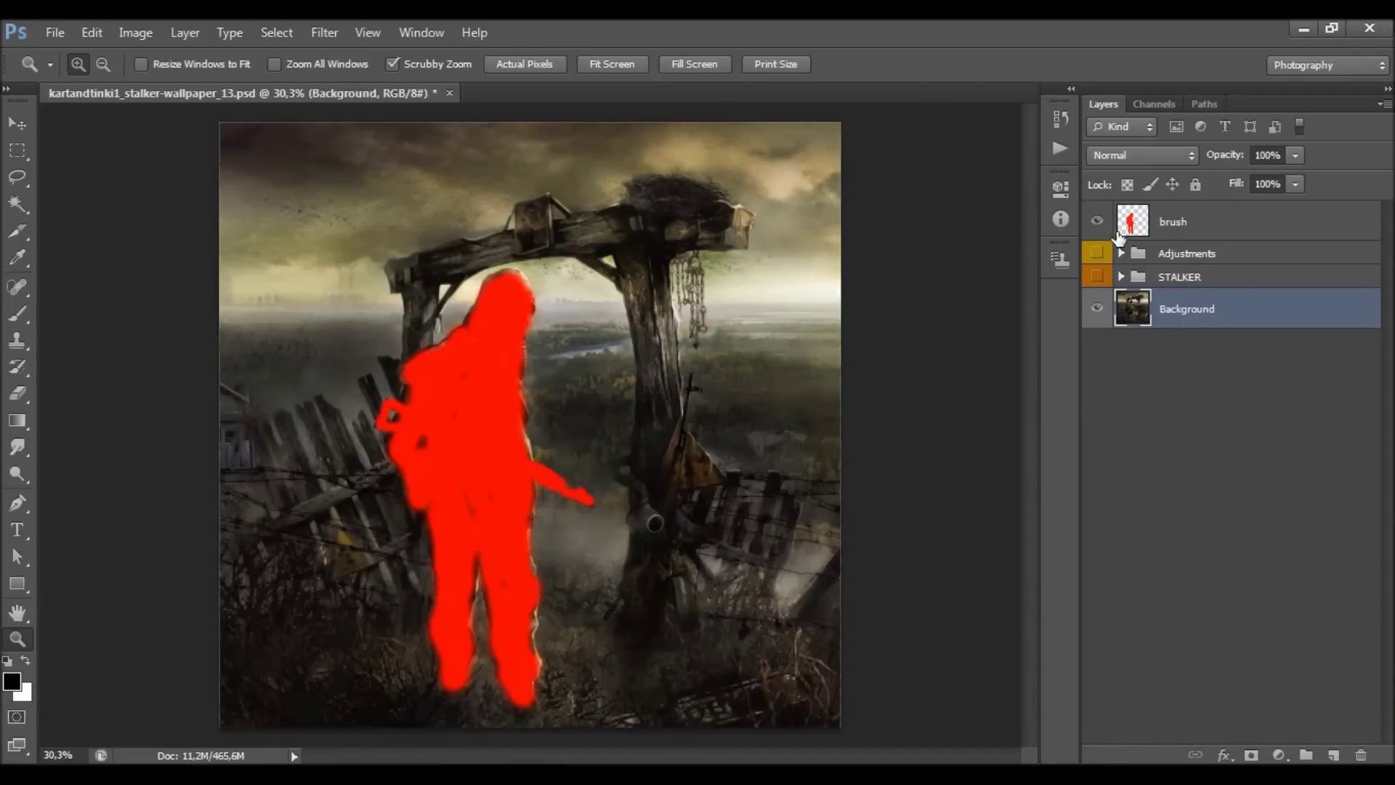
left_click(1177, 223)
left_click(1060, 148)
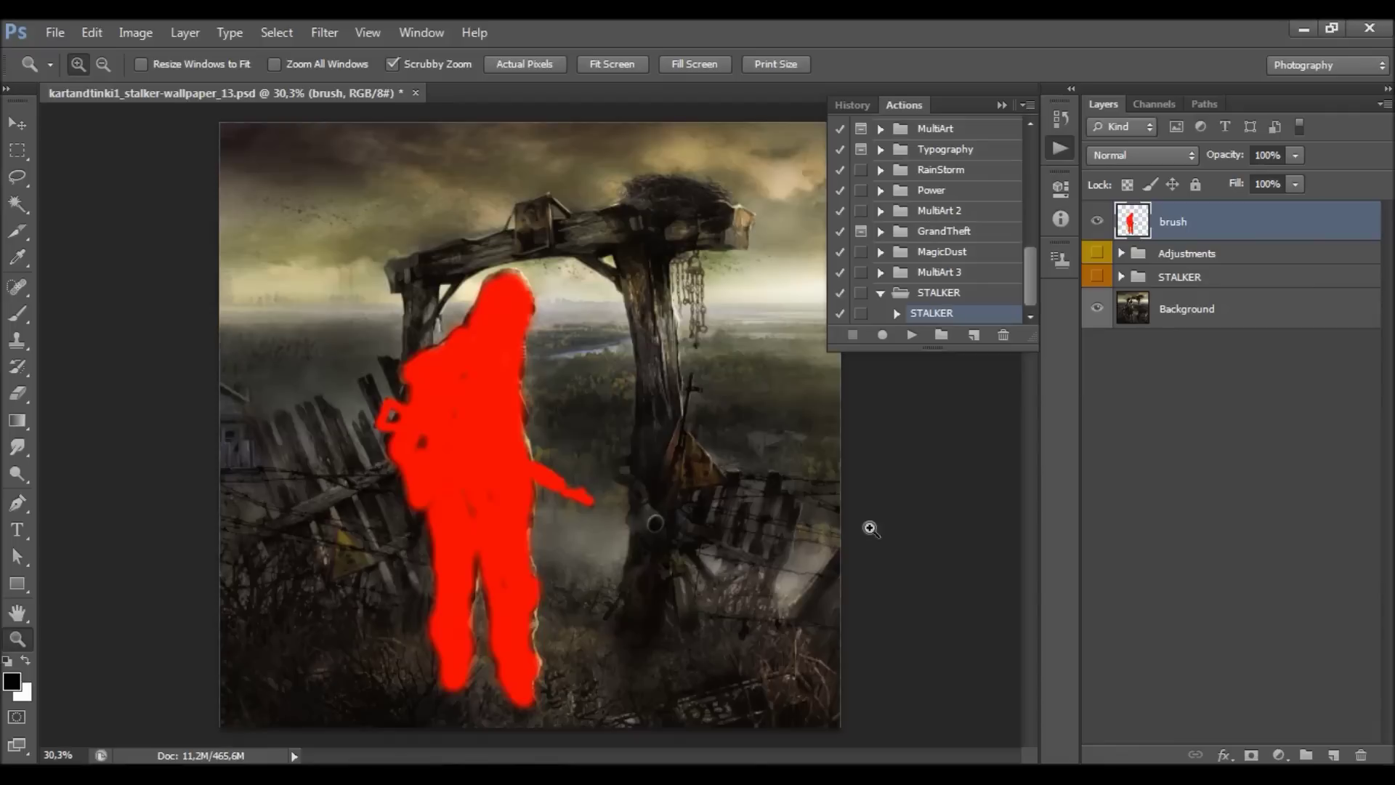
left_click(1001, 104)
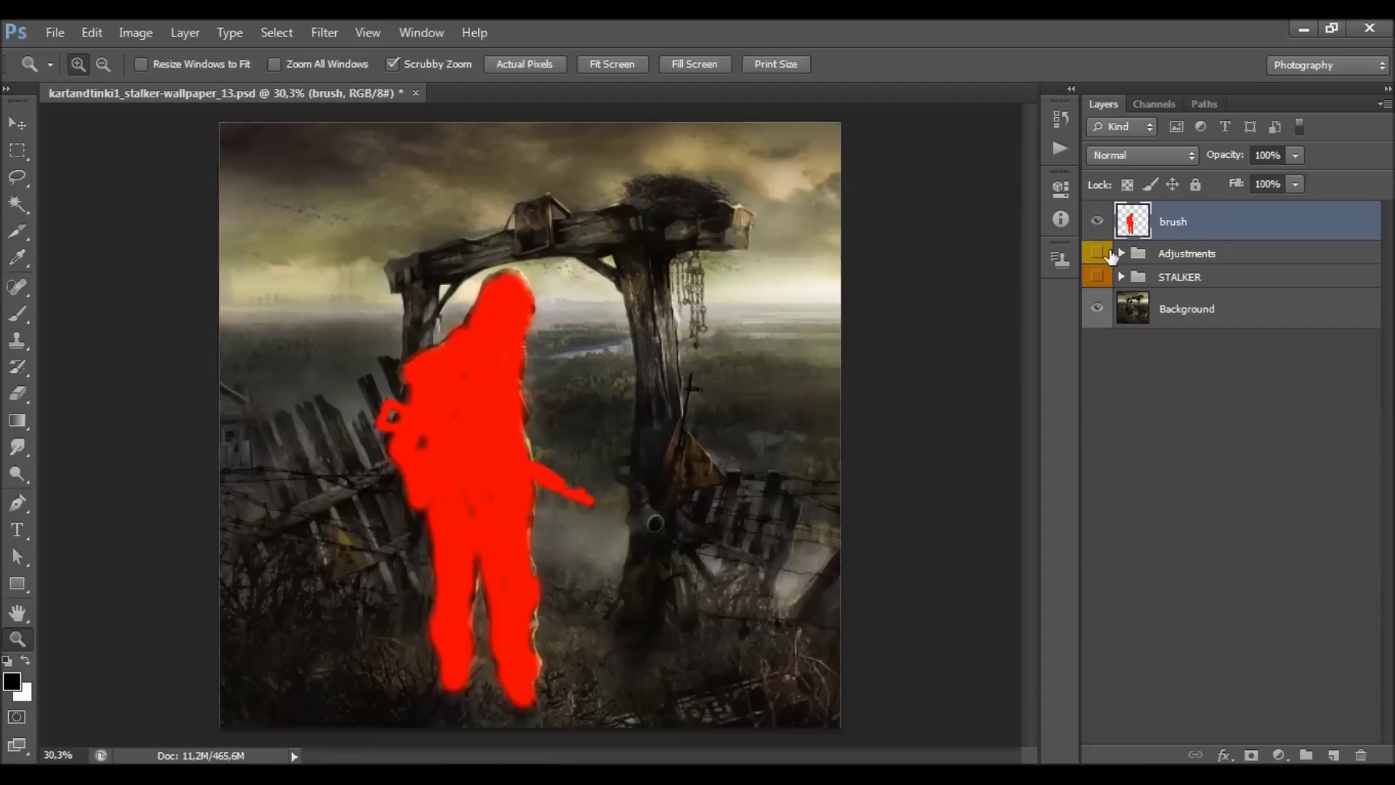
- Show the Adjustments and STALKER groups, hide the brush layer, and select the Adjustments group
left_click_drag(1099, 256, 1097, 277)
left_click(1097, 221)
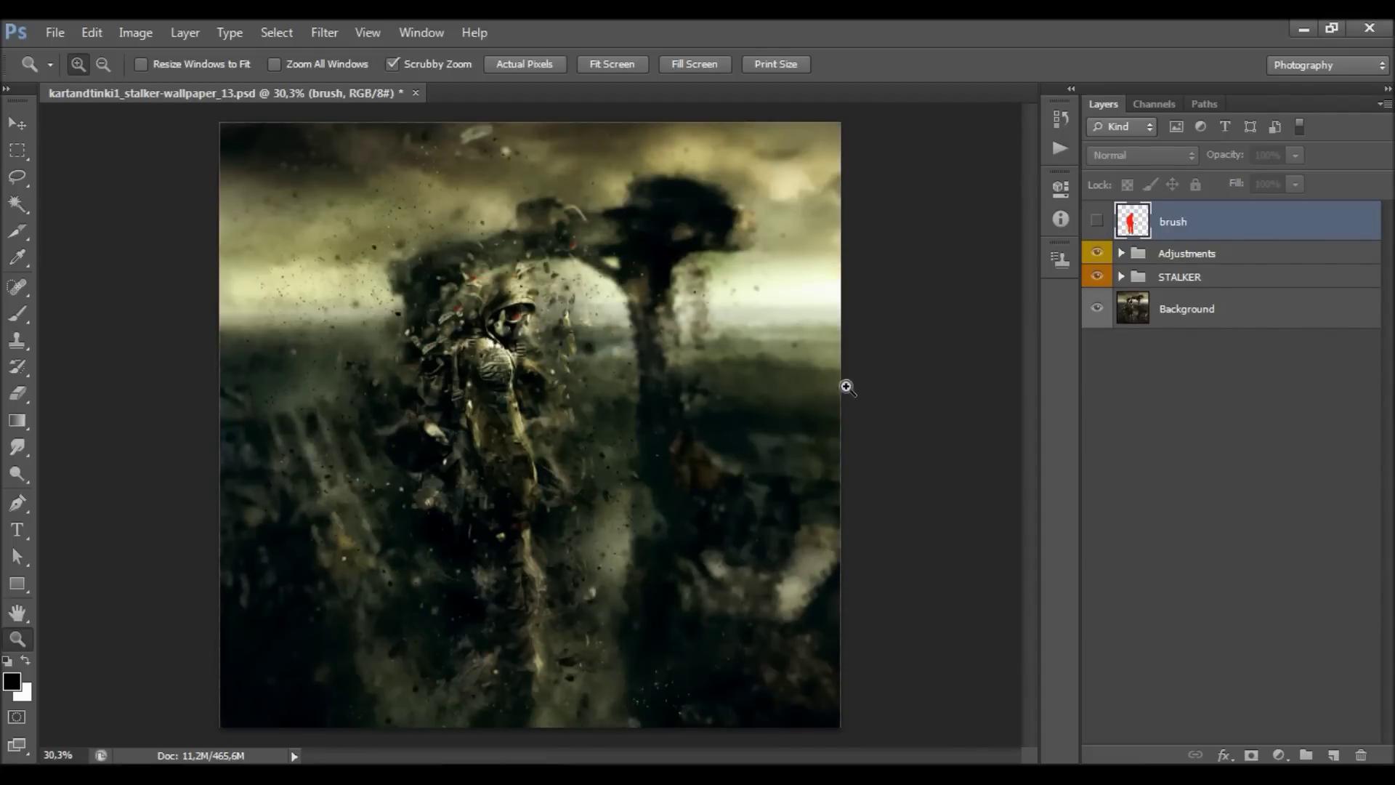
left_click(1148, 254)
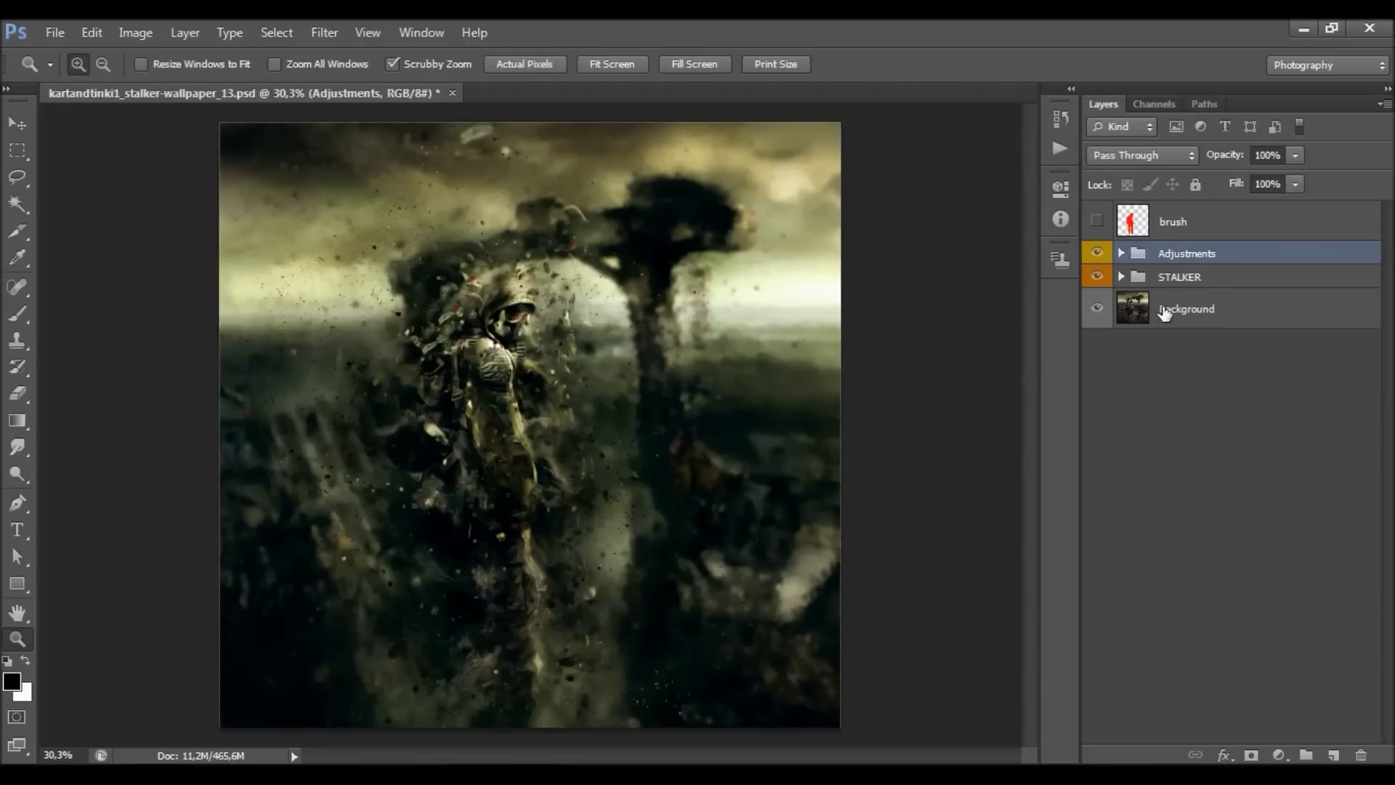